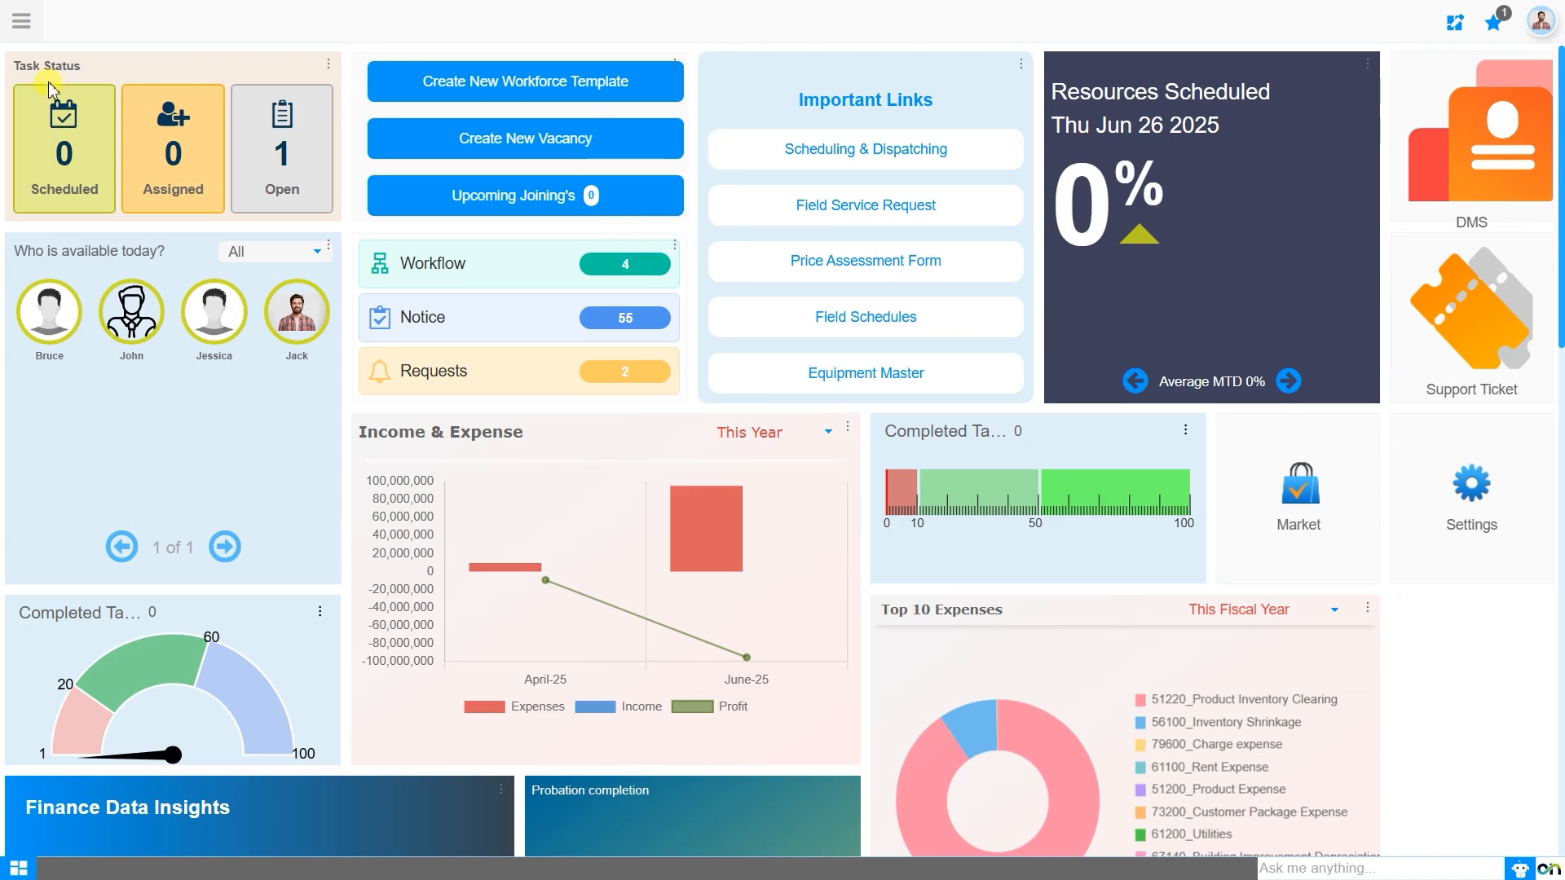
# Search the main menu for "blanket" and clear the search text, keeping the menu open
pyautogui.click(22, 22)
pyautogui.write('blanket')
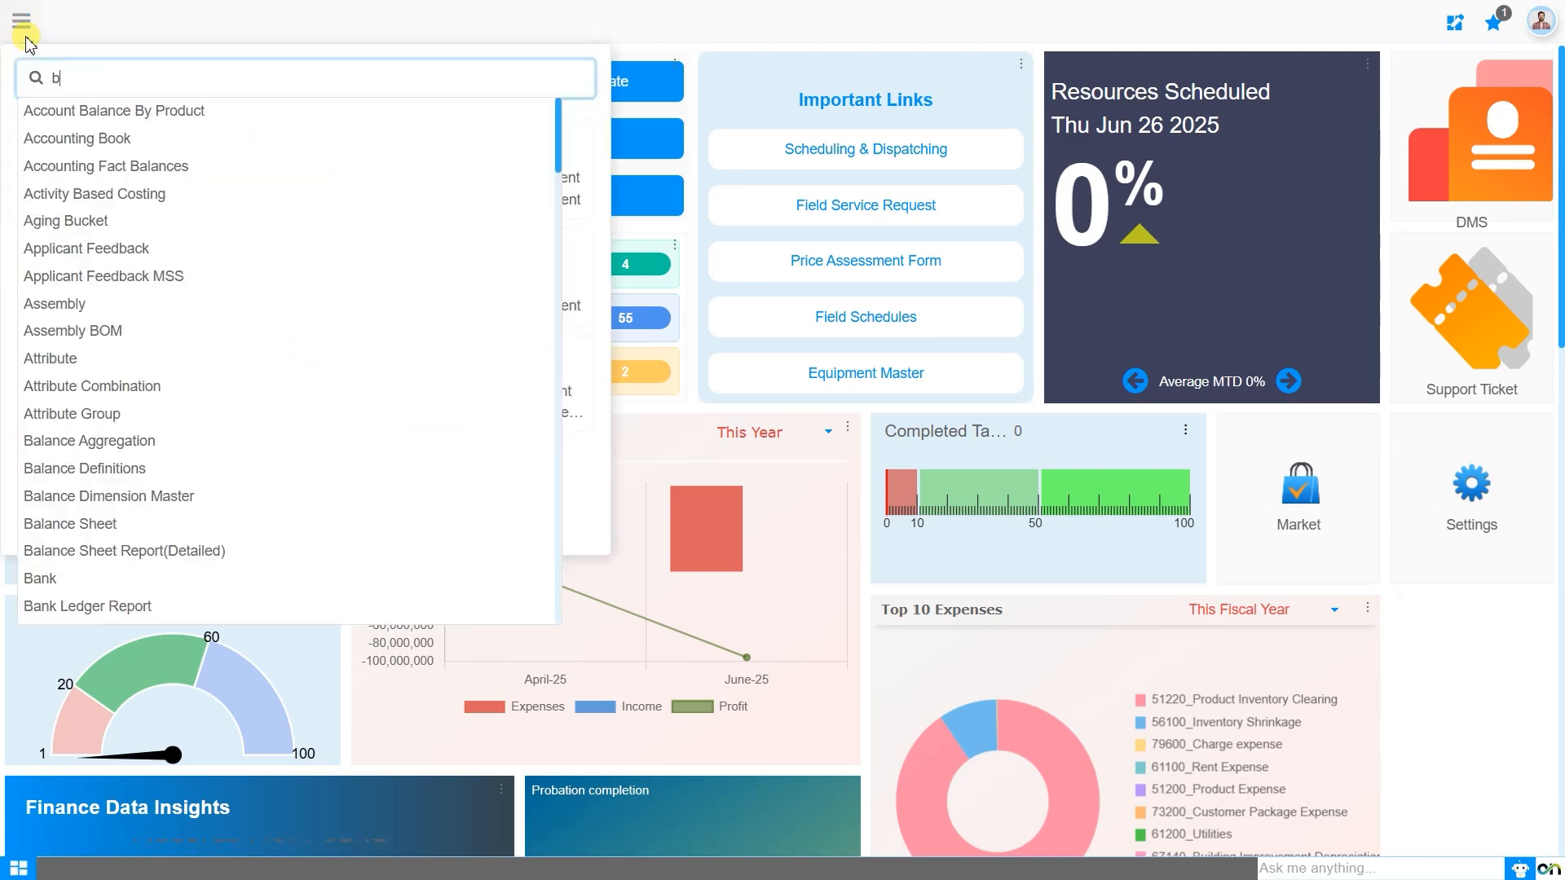
pyautogui.press('Down')
pyautogui.press('BackSpace')
pyautogui.press('BackSpace')
pyautogui.press('BackSpace')
pyautogui.press('BackSpace')
pyautogui.press('BackSpace')
pyautogui.press('BackSpace')
pyautogui.press('BackSpace')
pyautogui.press('BackSpace')
pyautogui.press('BackSpace')
pyautogui.press('BackSpace')
pyautogui.press('BackSpace')
pyautogui.press('BackSpace')
pyautogui.press('BackSpace')
pyautogui.press('BackSpace')
pyautogui.press('BackSpace')
pyautogui.press('BackSpace')
pyautogui.press('BackSpace')
pyautogui.press('BackSpace')
pyautogui.press('BackSpace')
pyautogui.press('BackSpace')
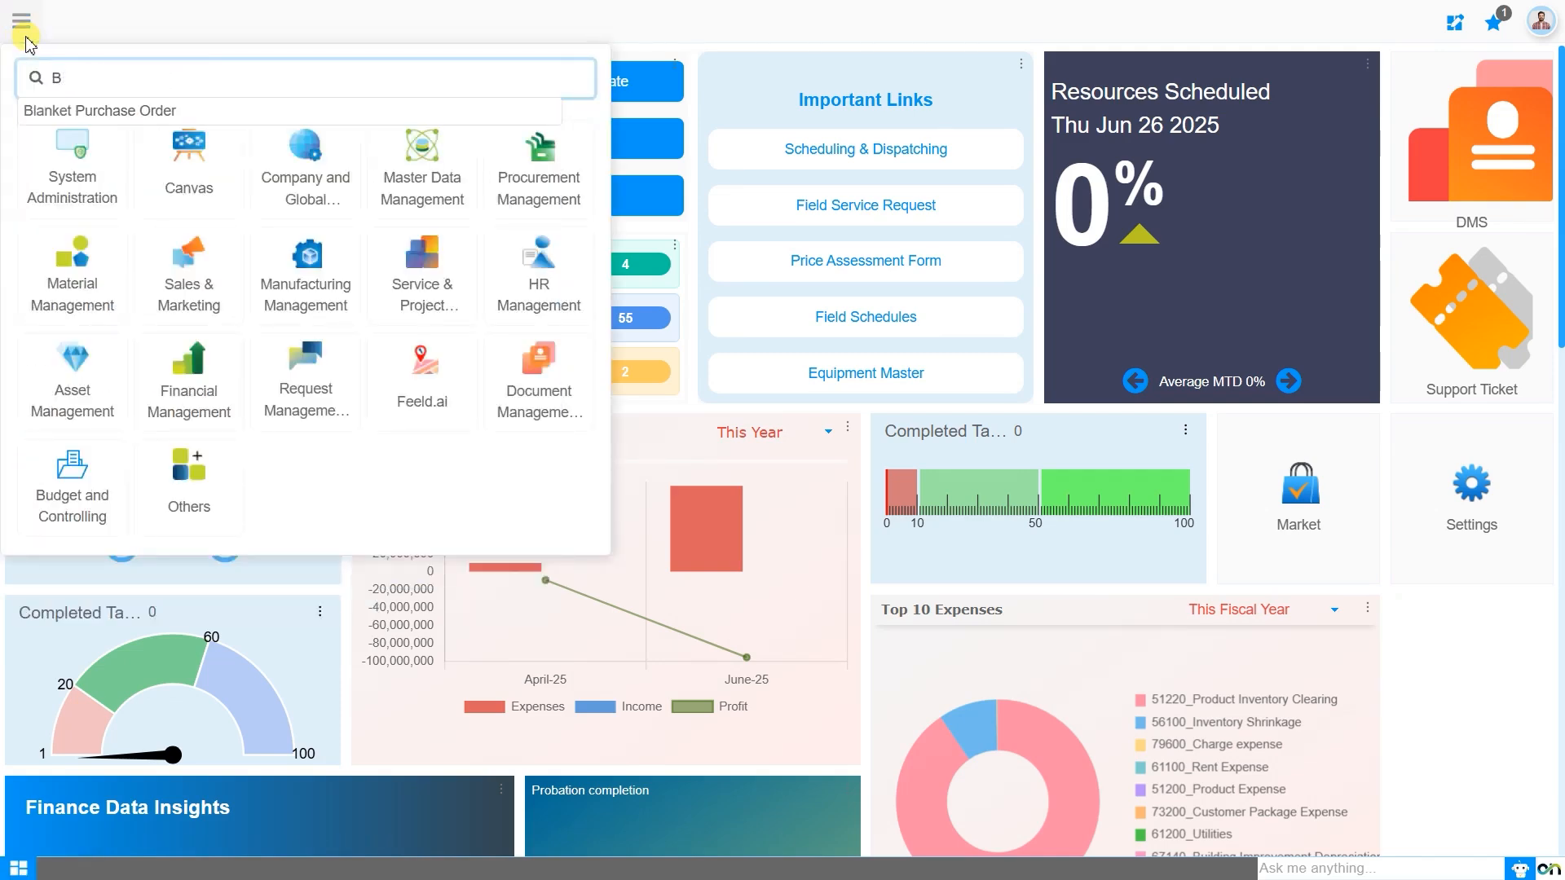
# Open Blanket Purchase Order under Procurement Management's Purchase Order group and start a new record
pyautogui.click(536, 187)
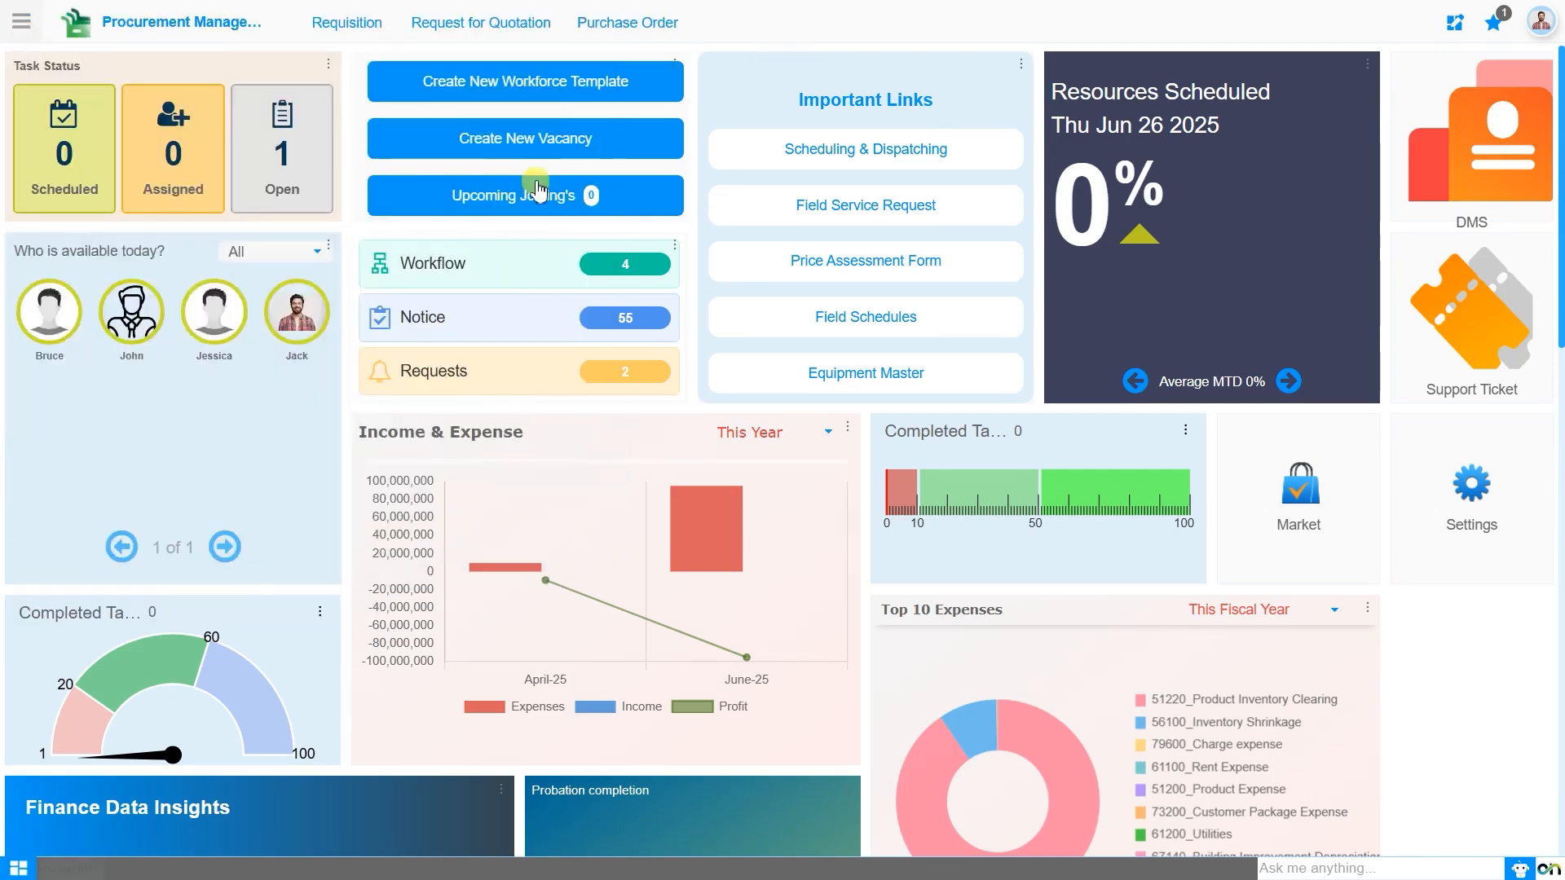
pyautogui.click(608, 27)
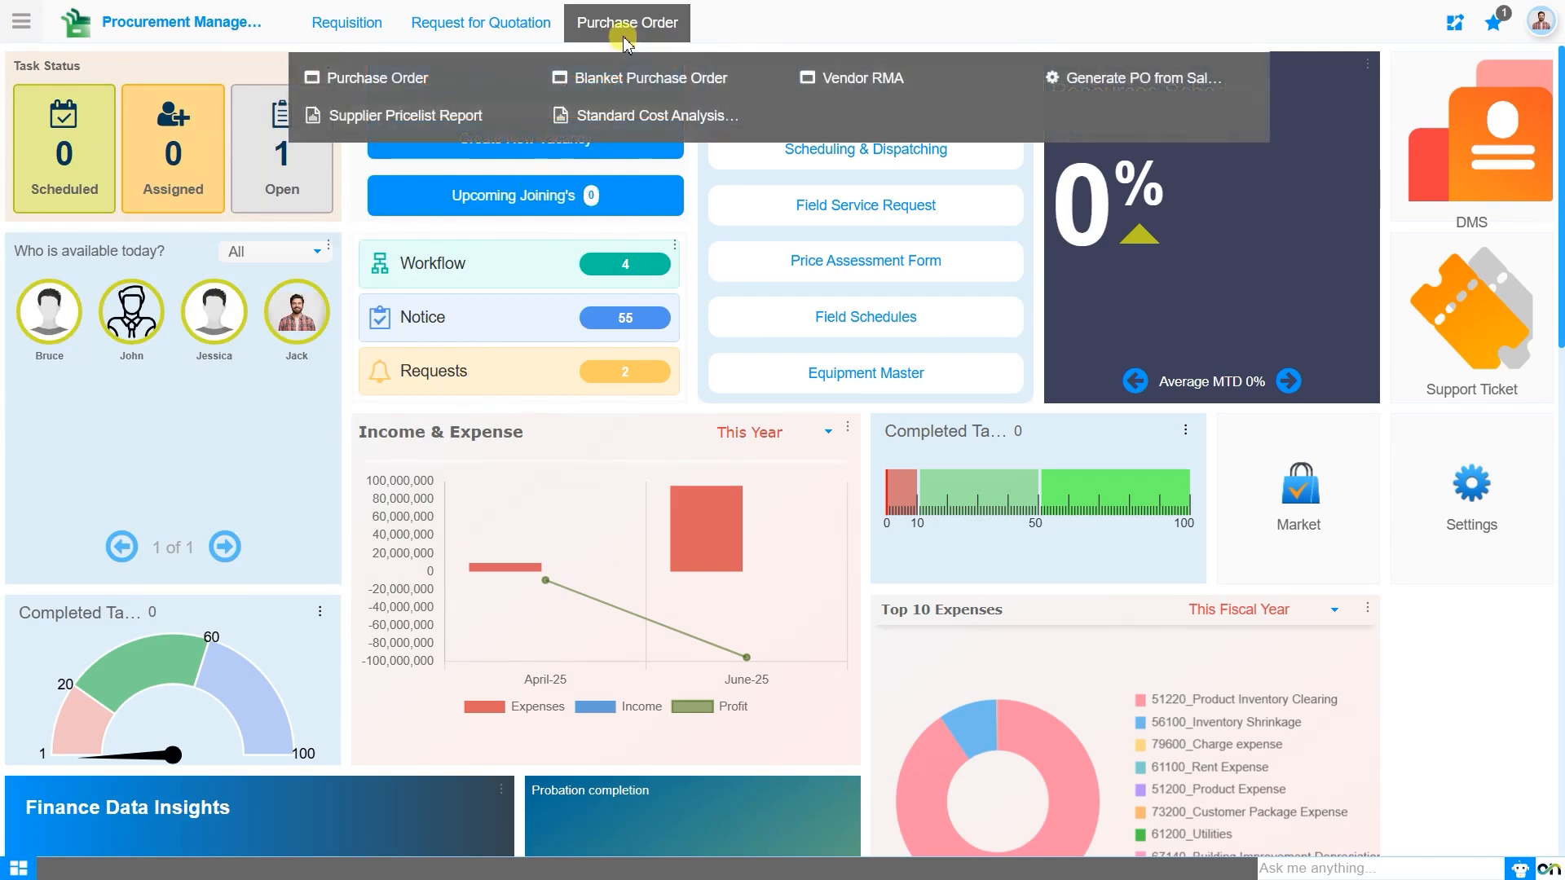
pyautogui.click(630, 81)
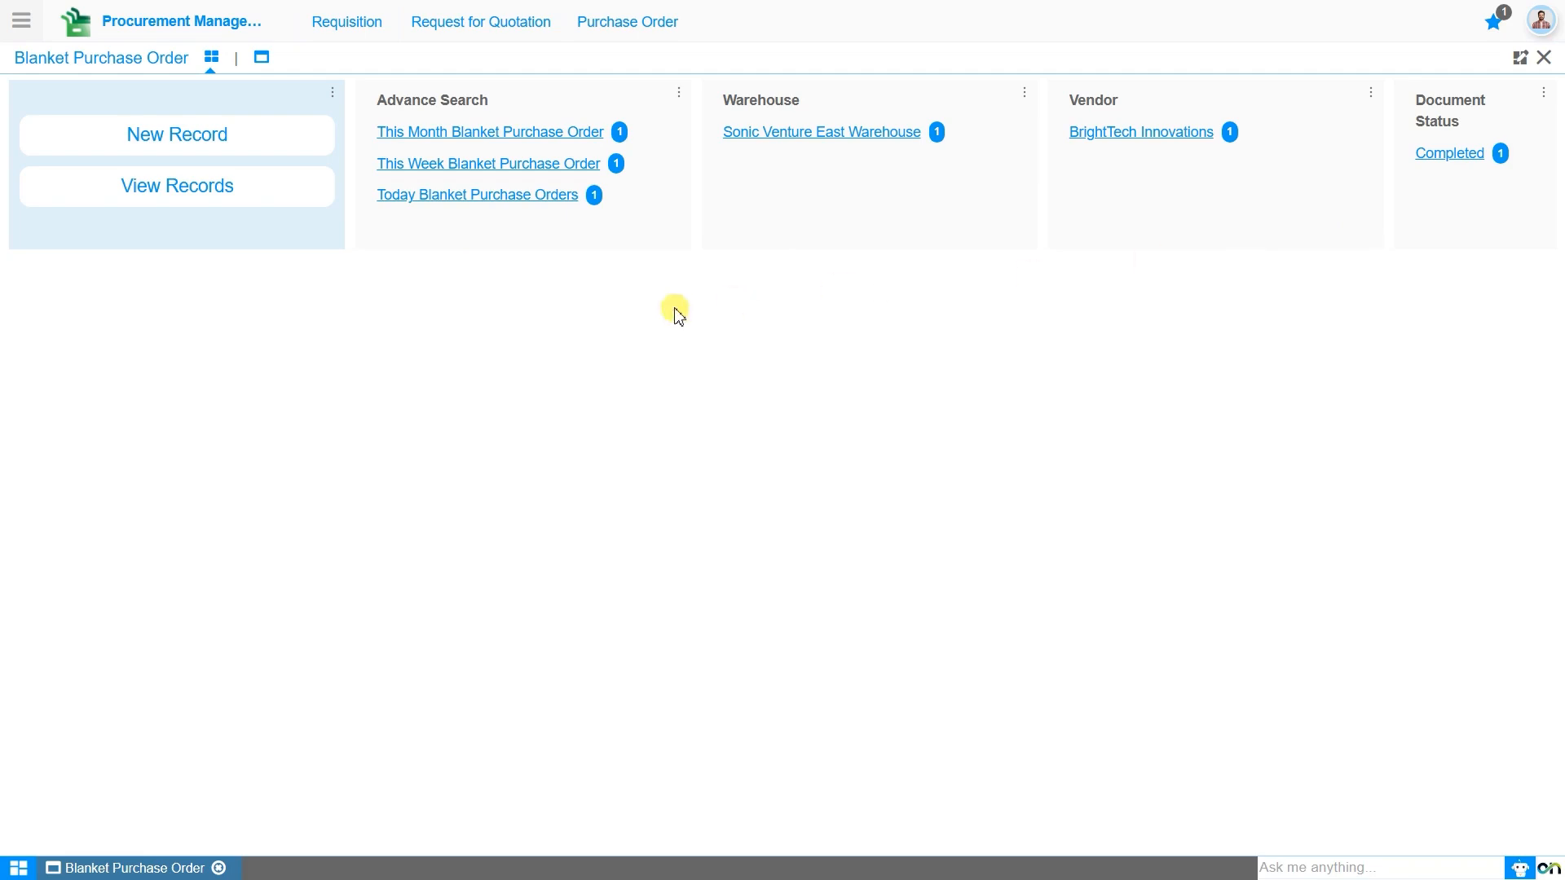
pyautogui.click(205, 146)
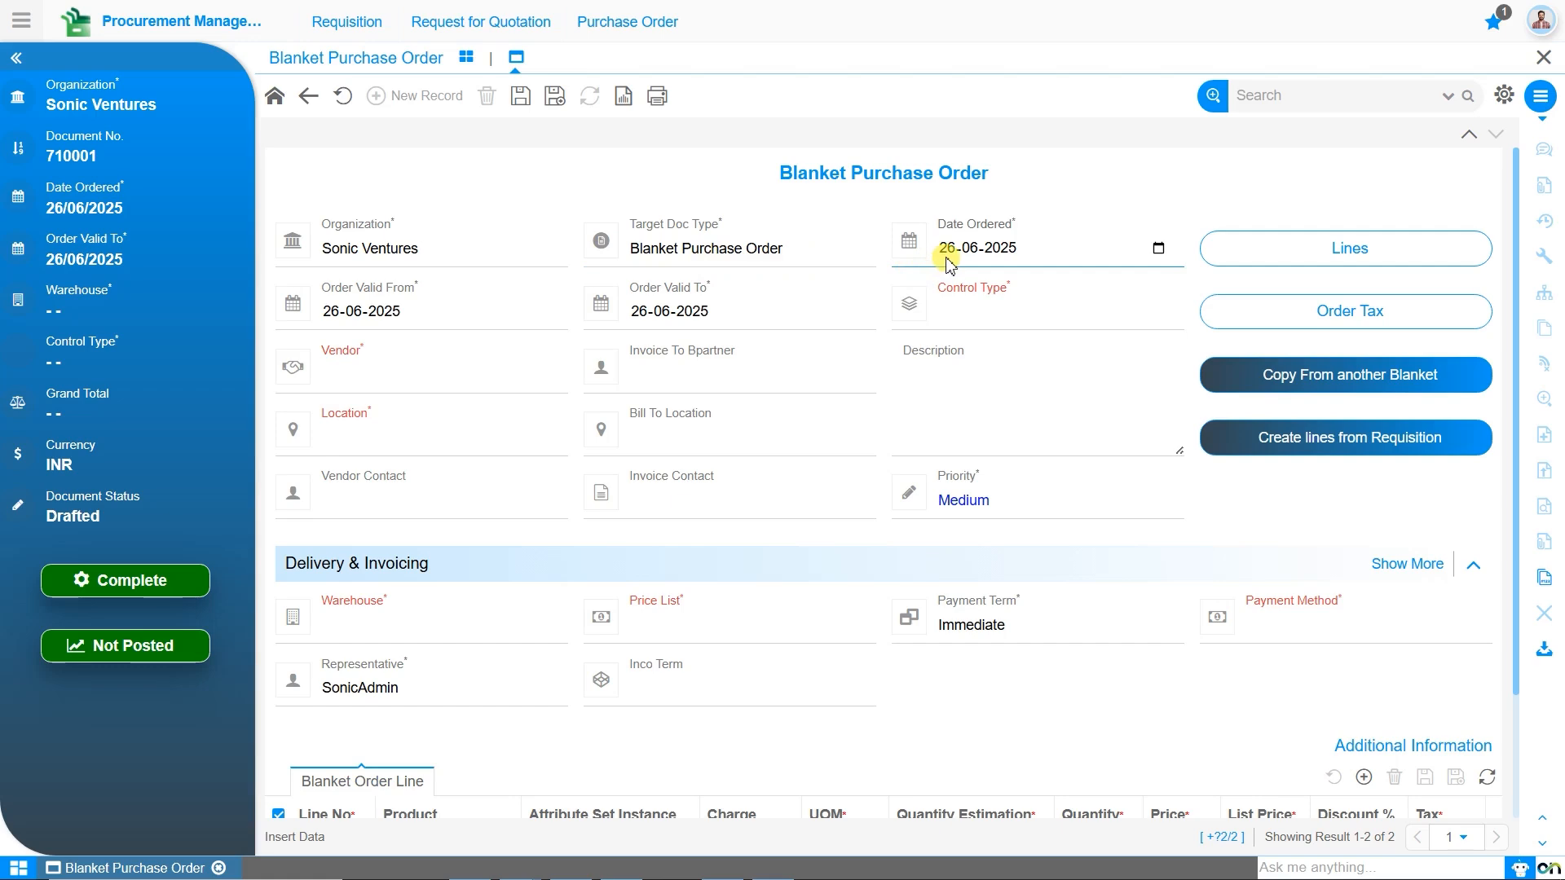
# Set the order's valid-to date to 25-09-2025 and its control type to Price and Quantity
pyautogui.click(309, 309)
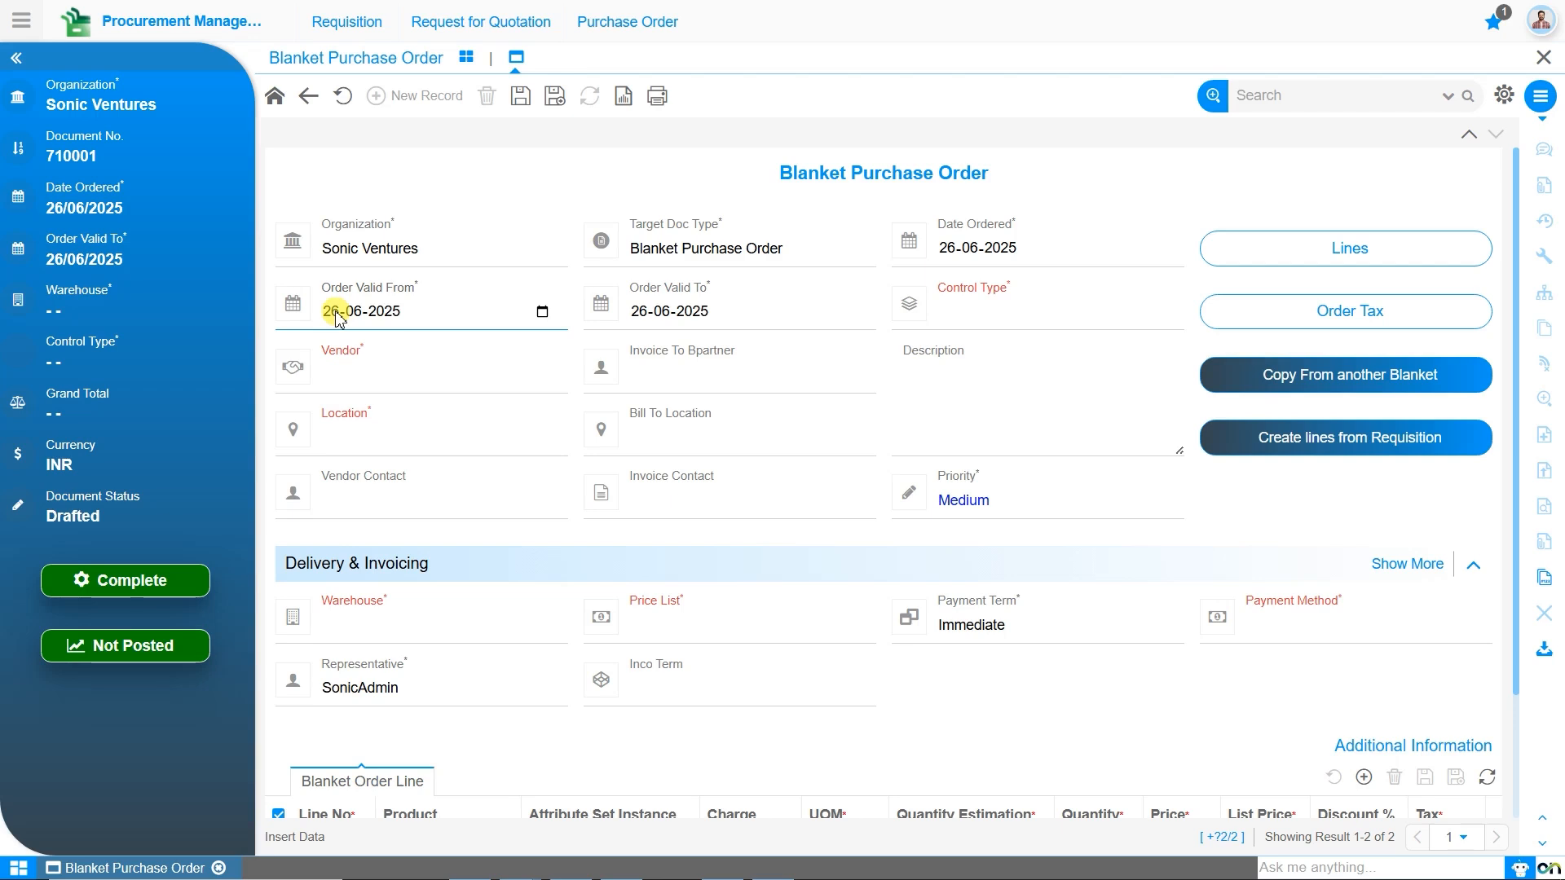
pyautogui.click(611, 310)
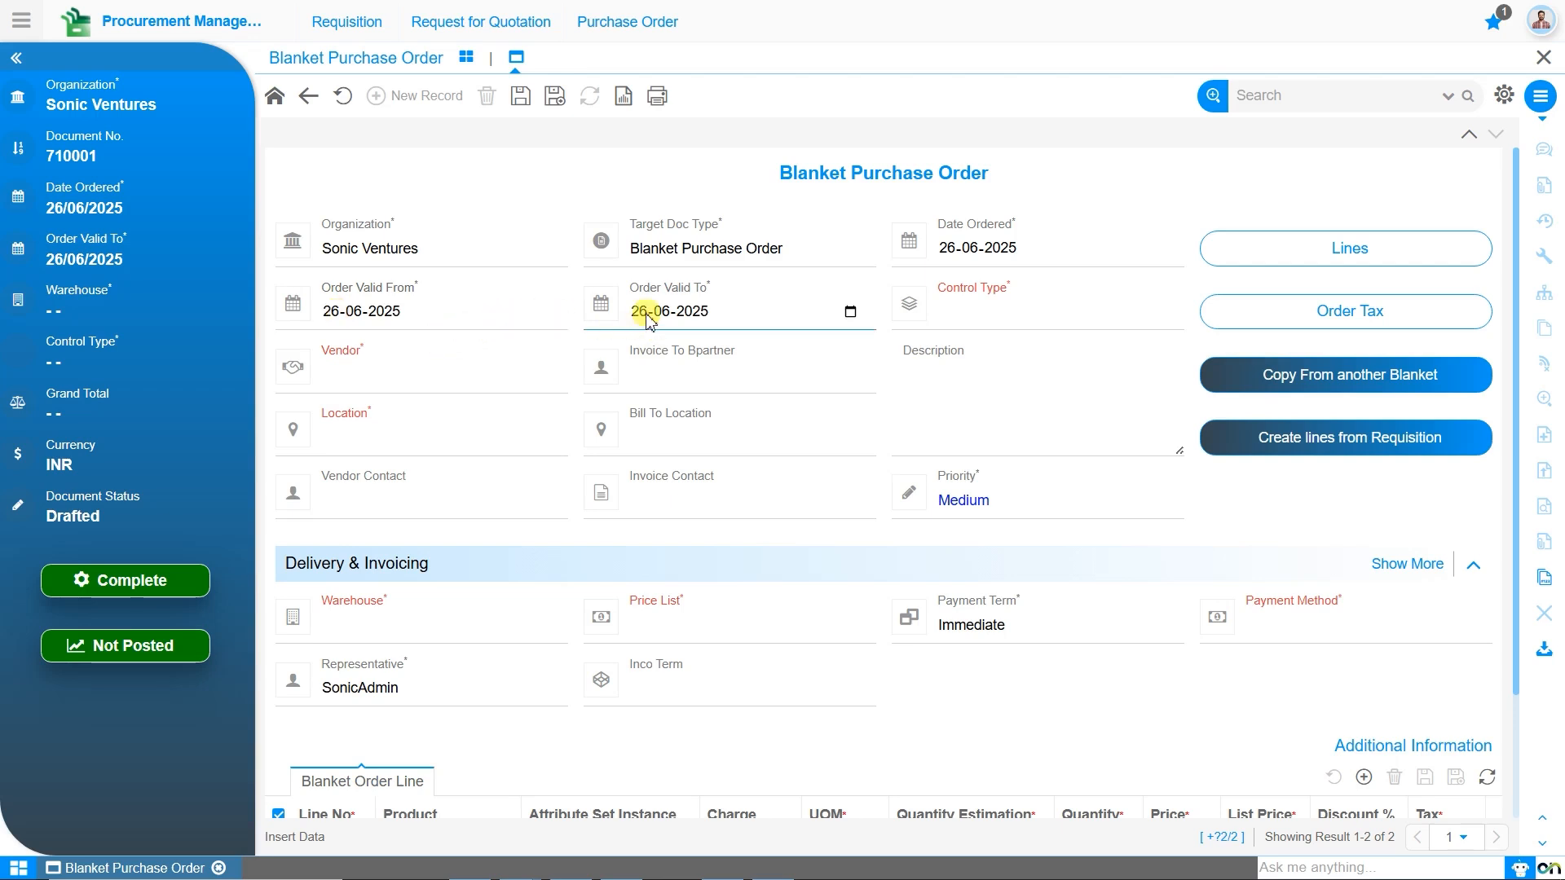
pyautogui.click(641, 311)
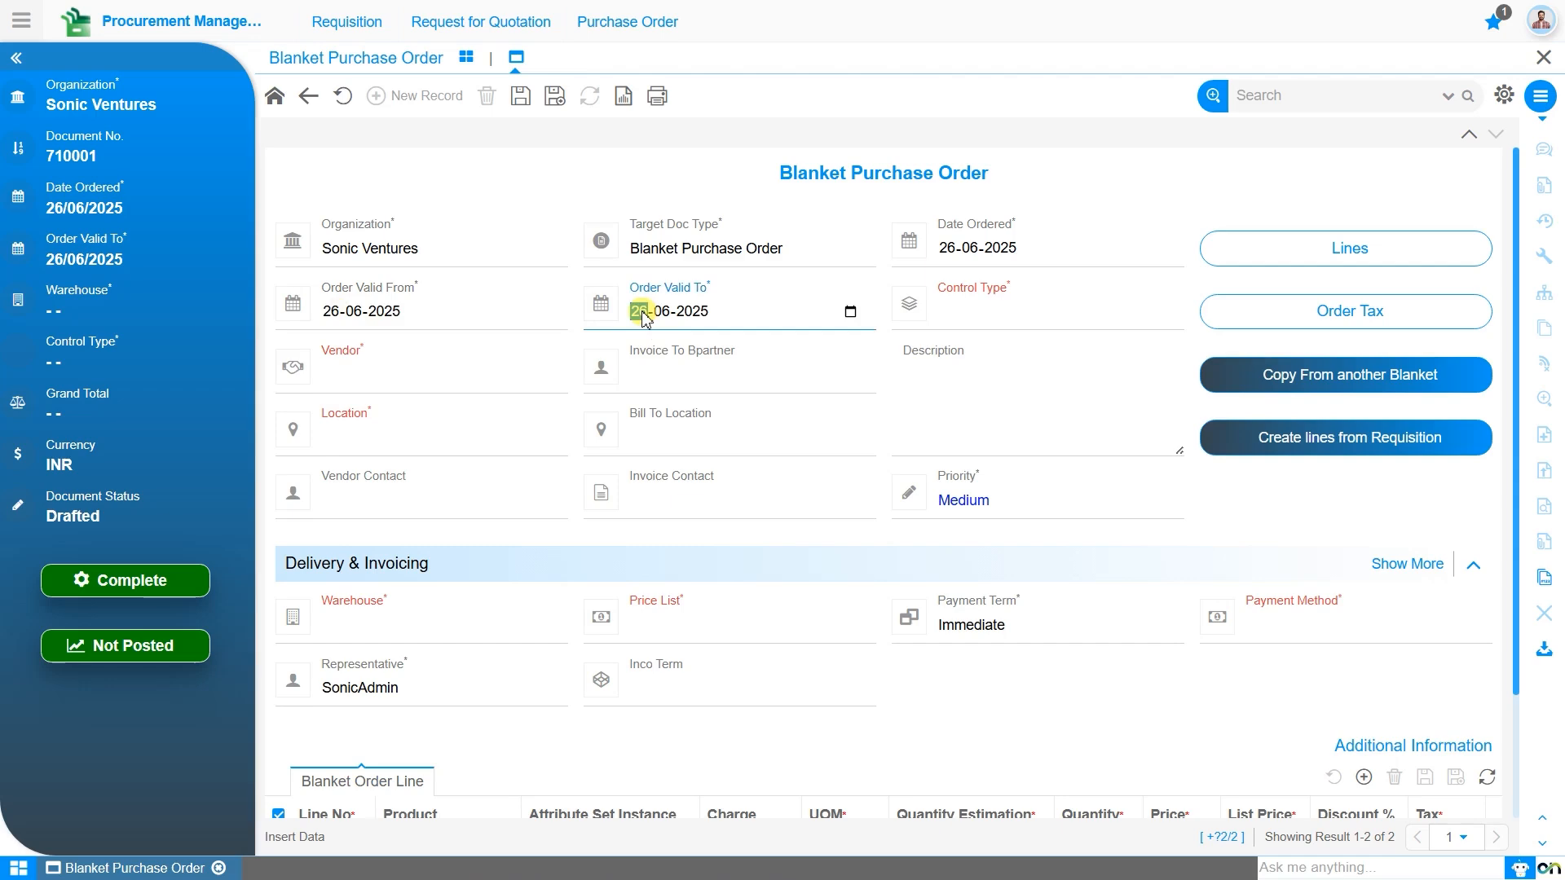
pyautogui.write('25-09')
pyautogui.click(1060, 321)
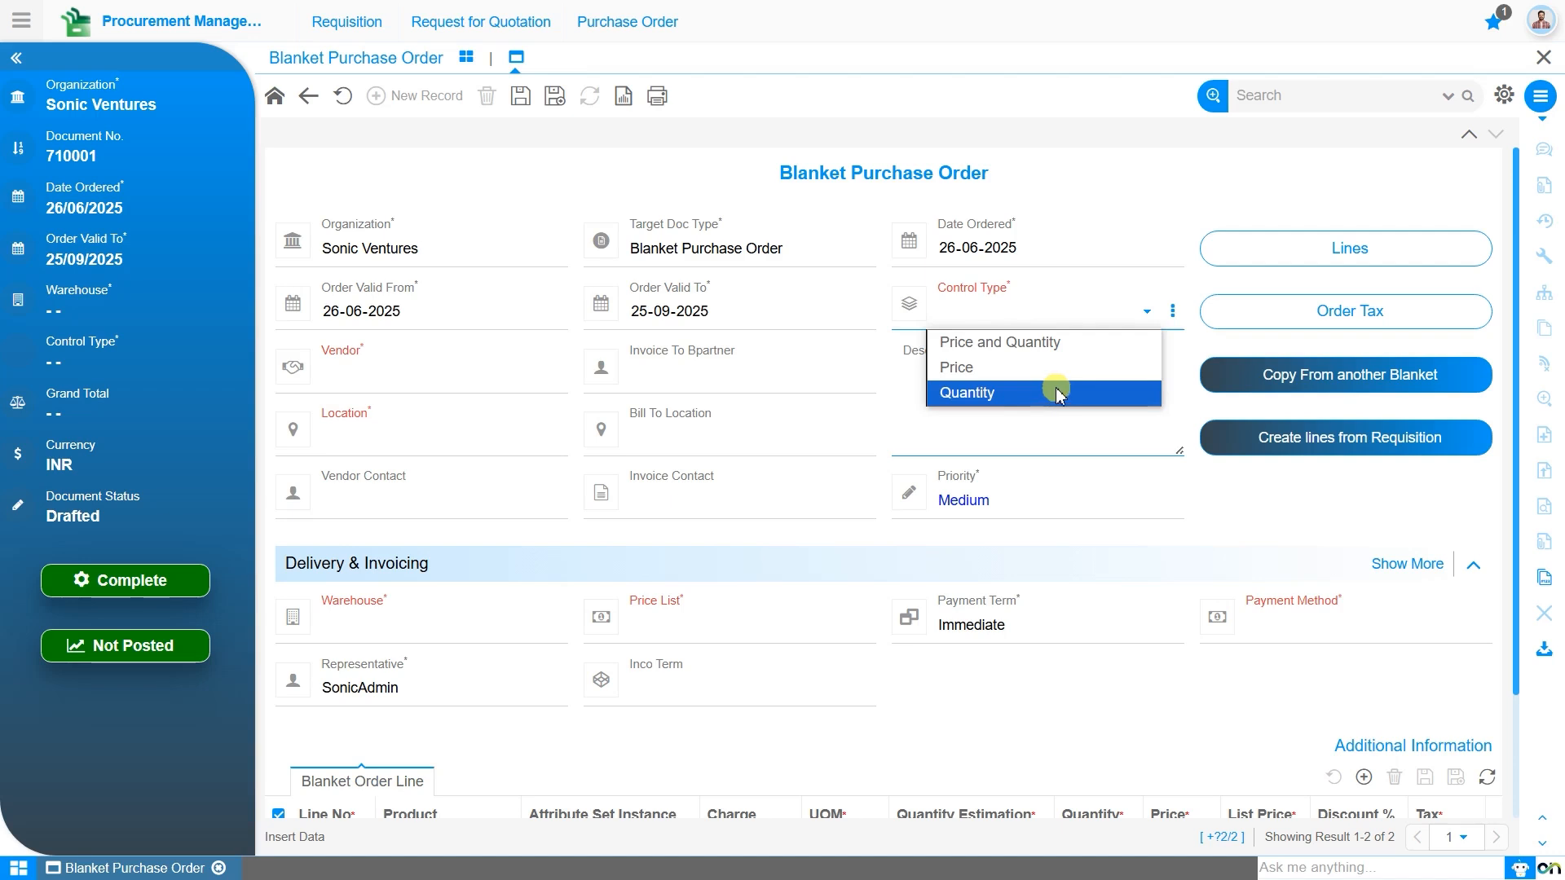
pyautogui.click(1060, 344)
# Assign BrightTech Innovations as the vendor of the blanket purchase order
pyautogui.click(424, 373)
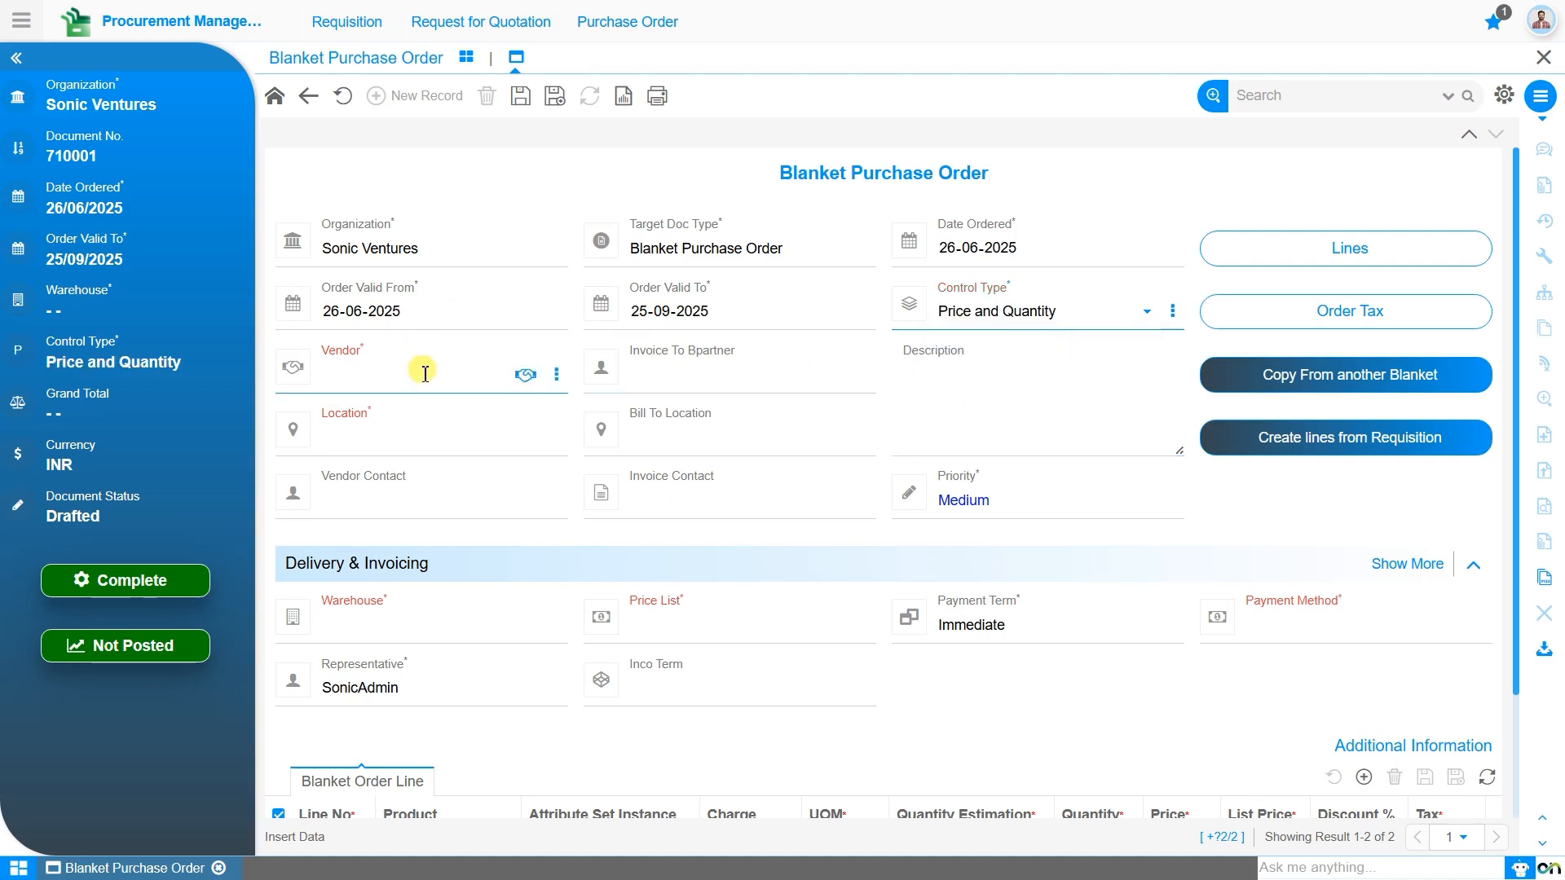
pyautogui.click(424, 387)
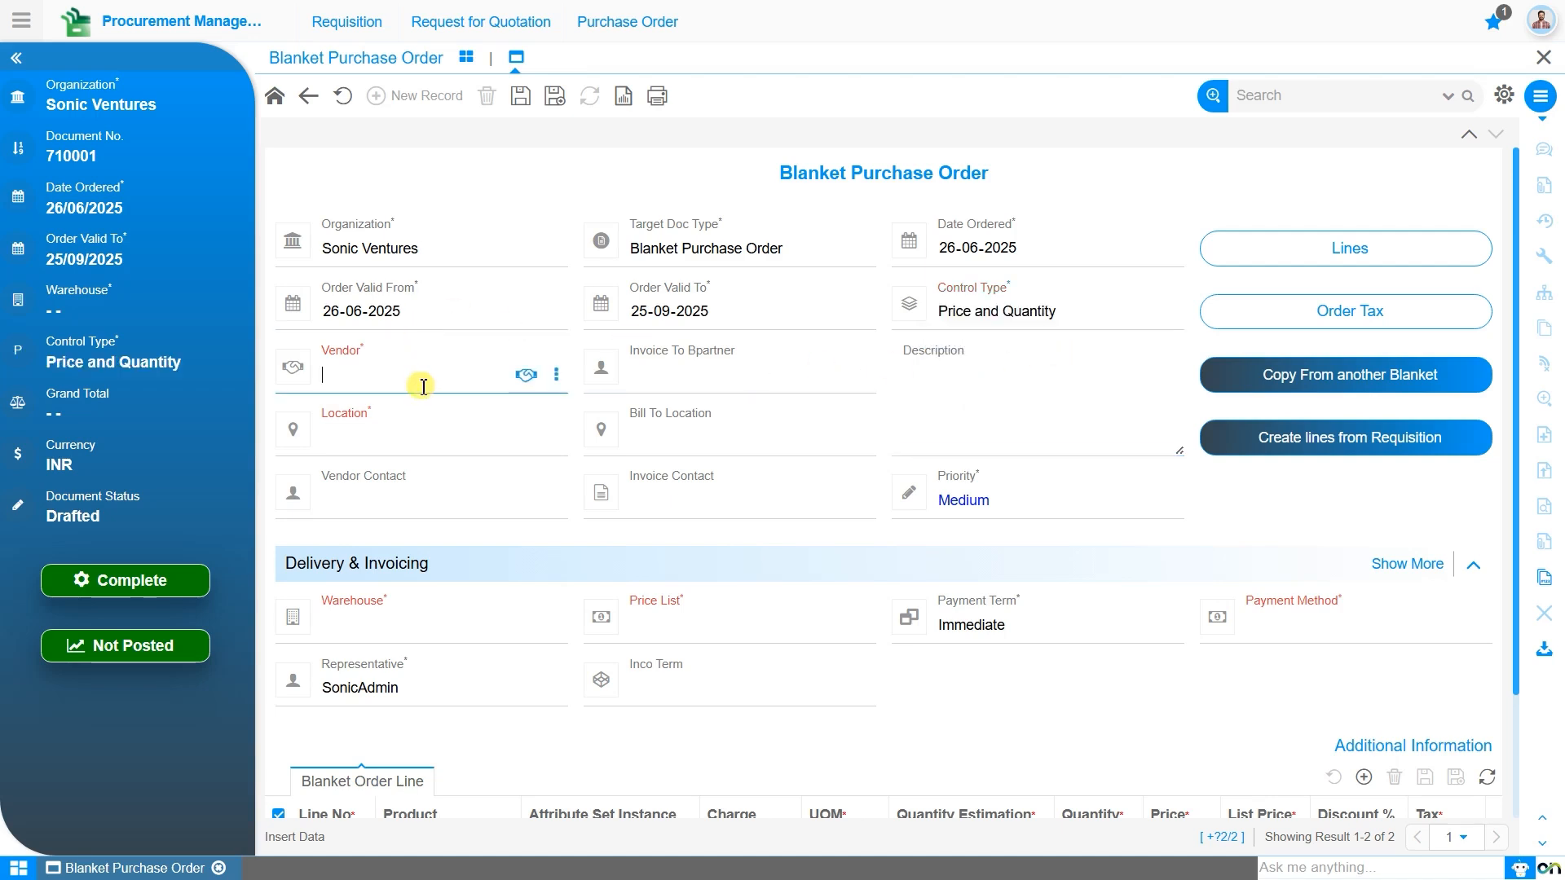
pyautogui.write('bri')
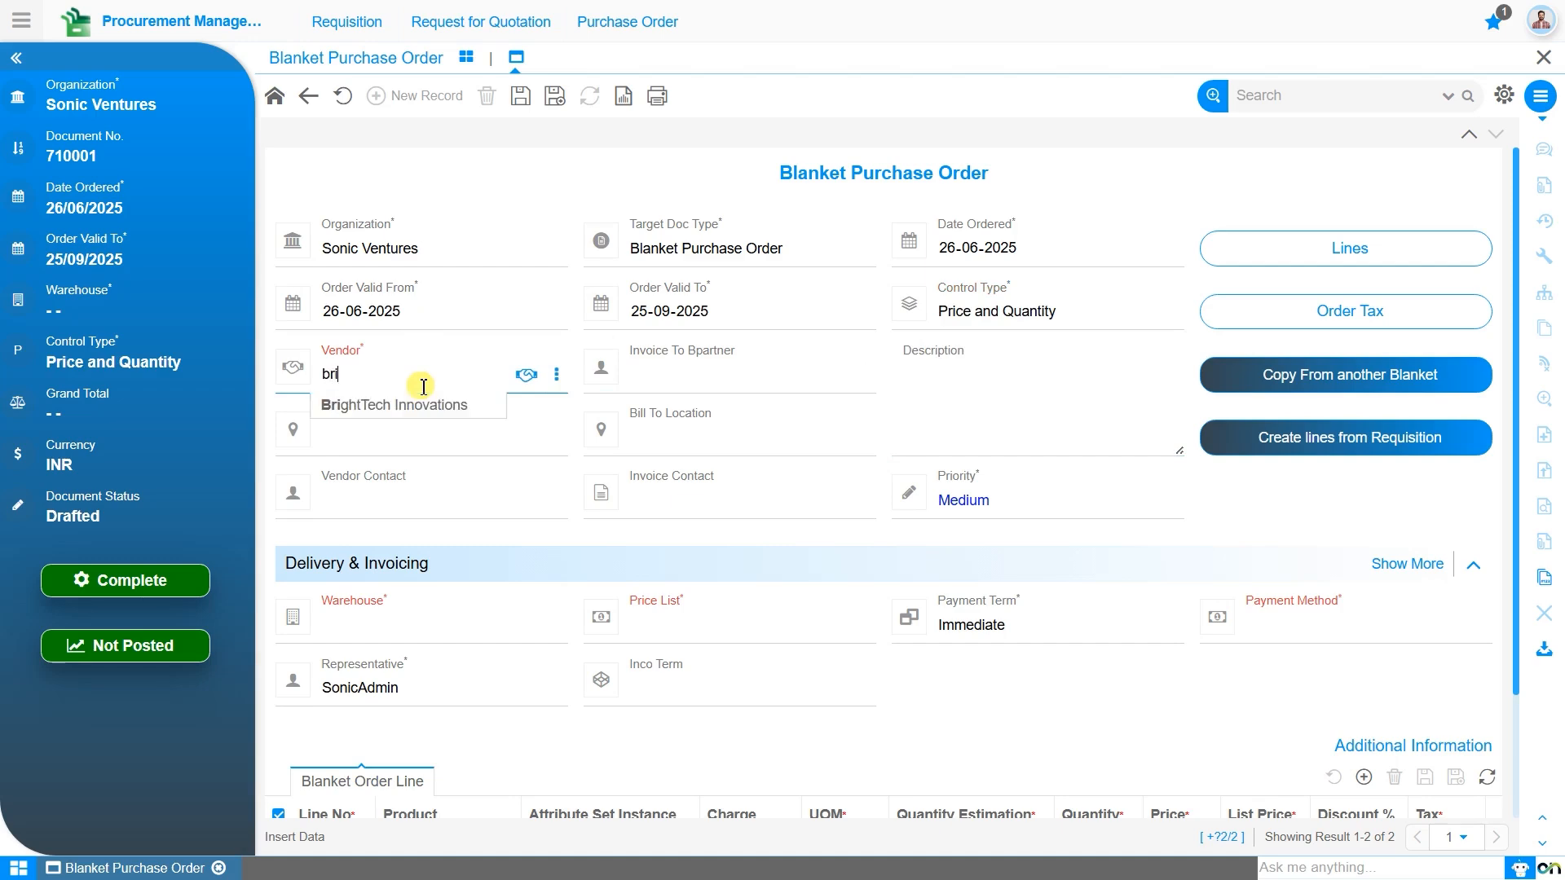
pyautogui.press('Return')
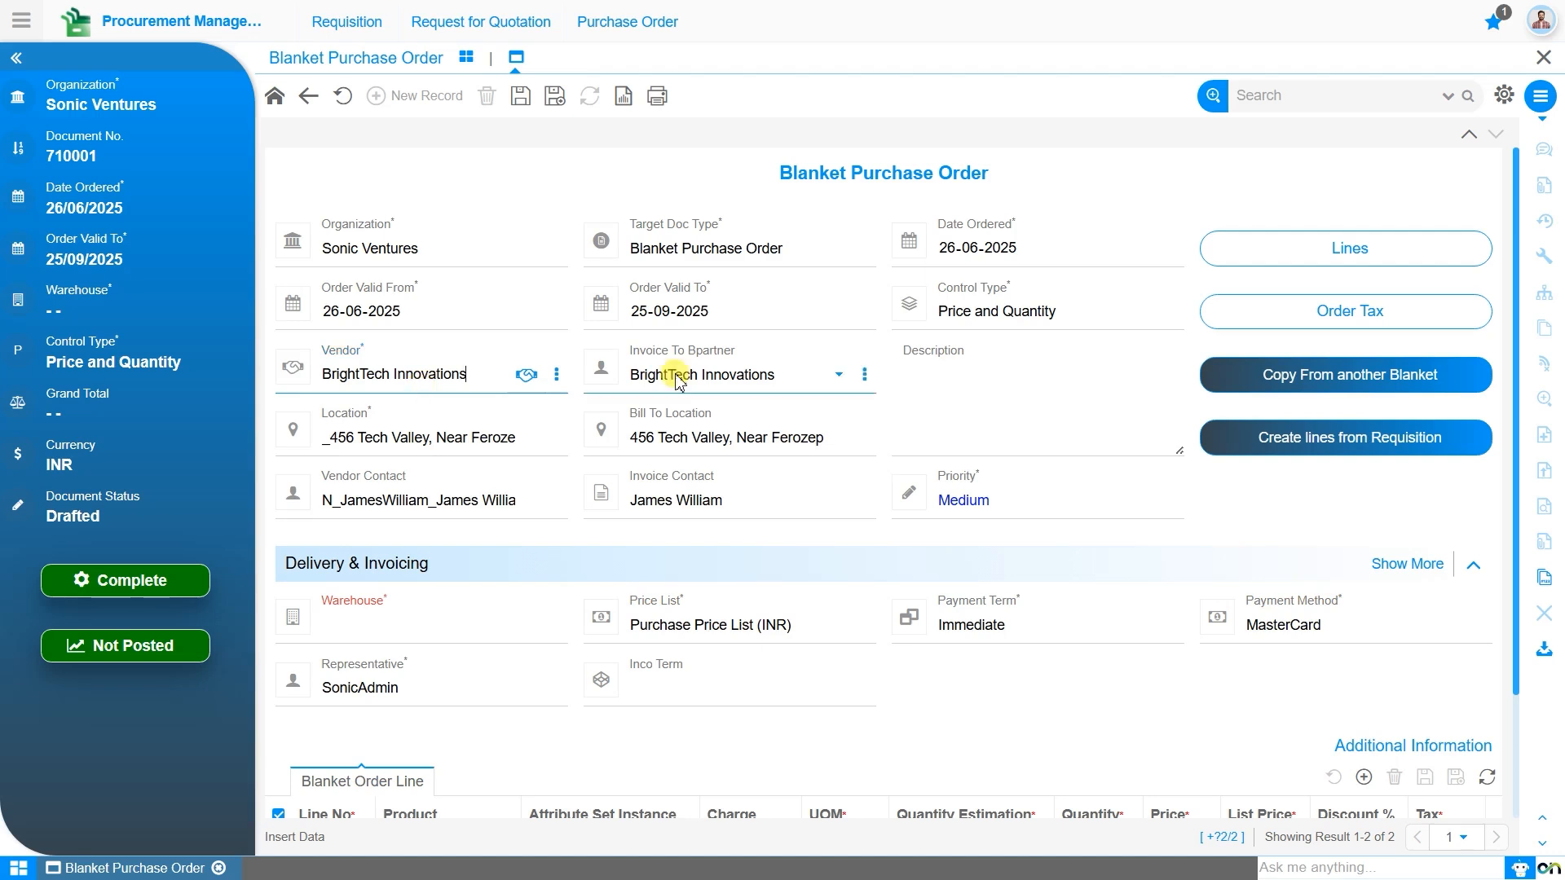
# Examine the Allow Blanket PO setting in the vendor record's Additional Conditions and return to the blanket purchase order
pyautogui.click(555, 380)
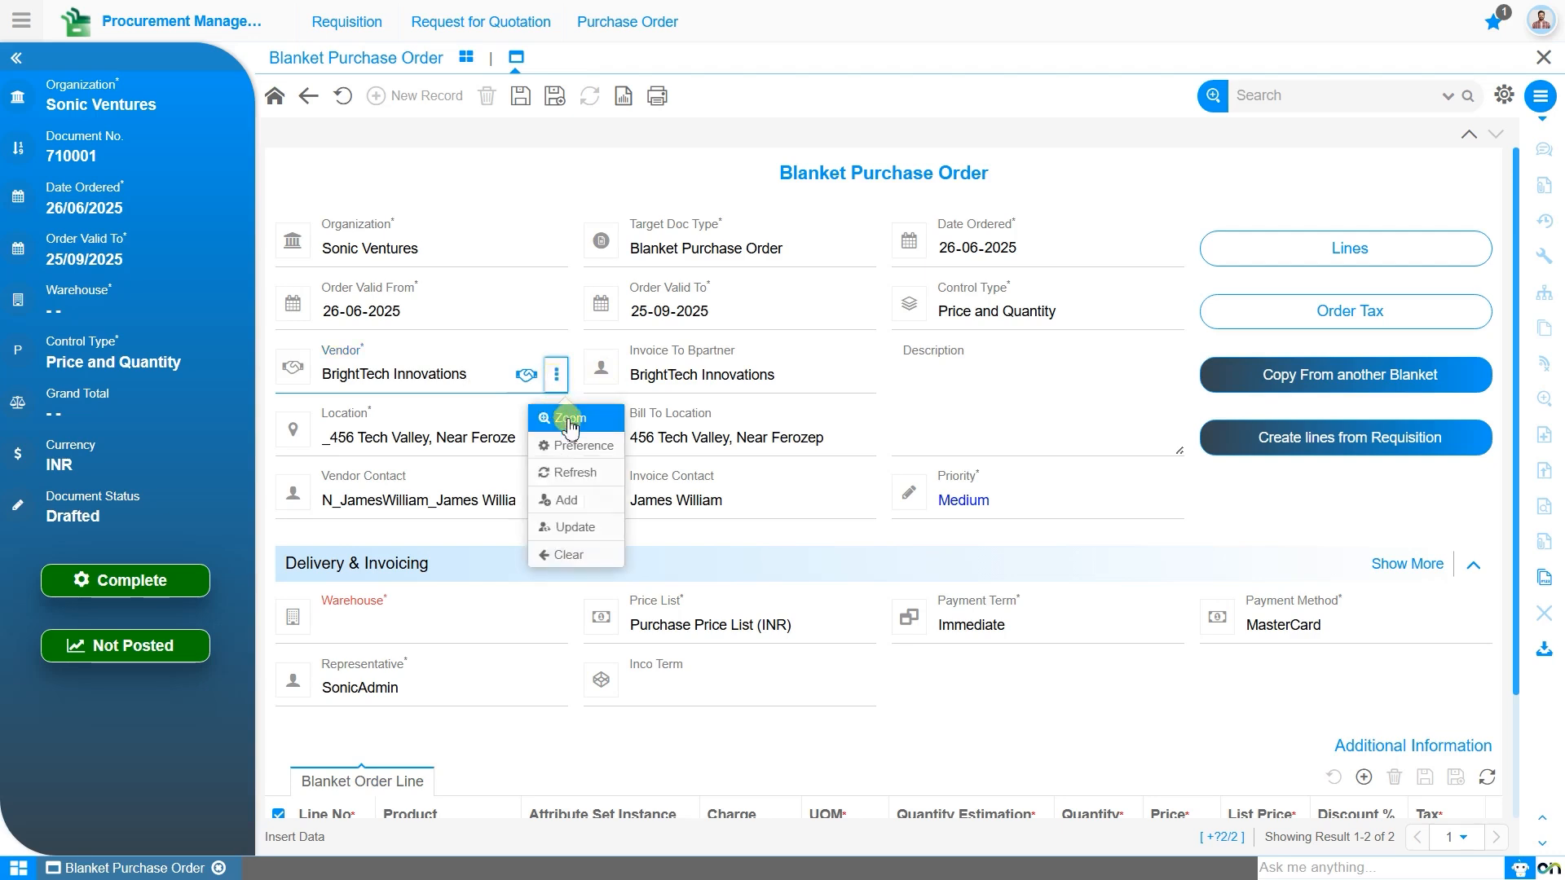
pyautogui.click(568, 412)
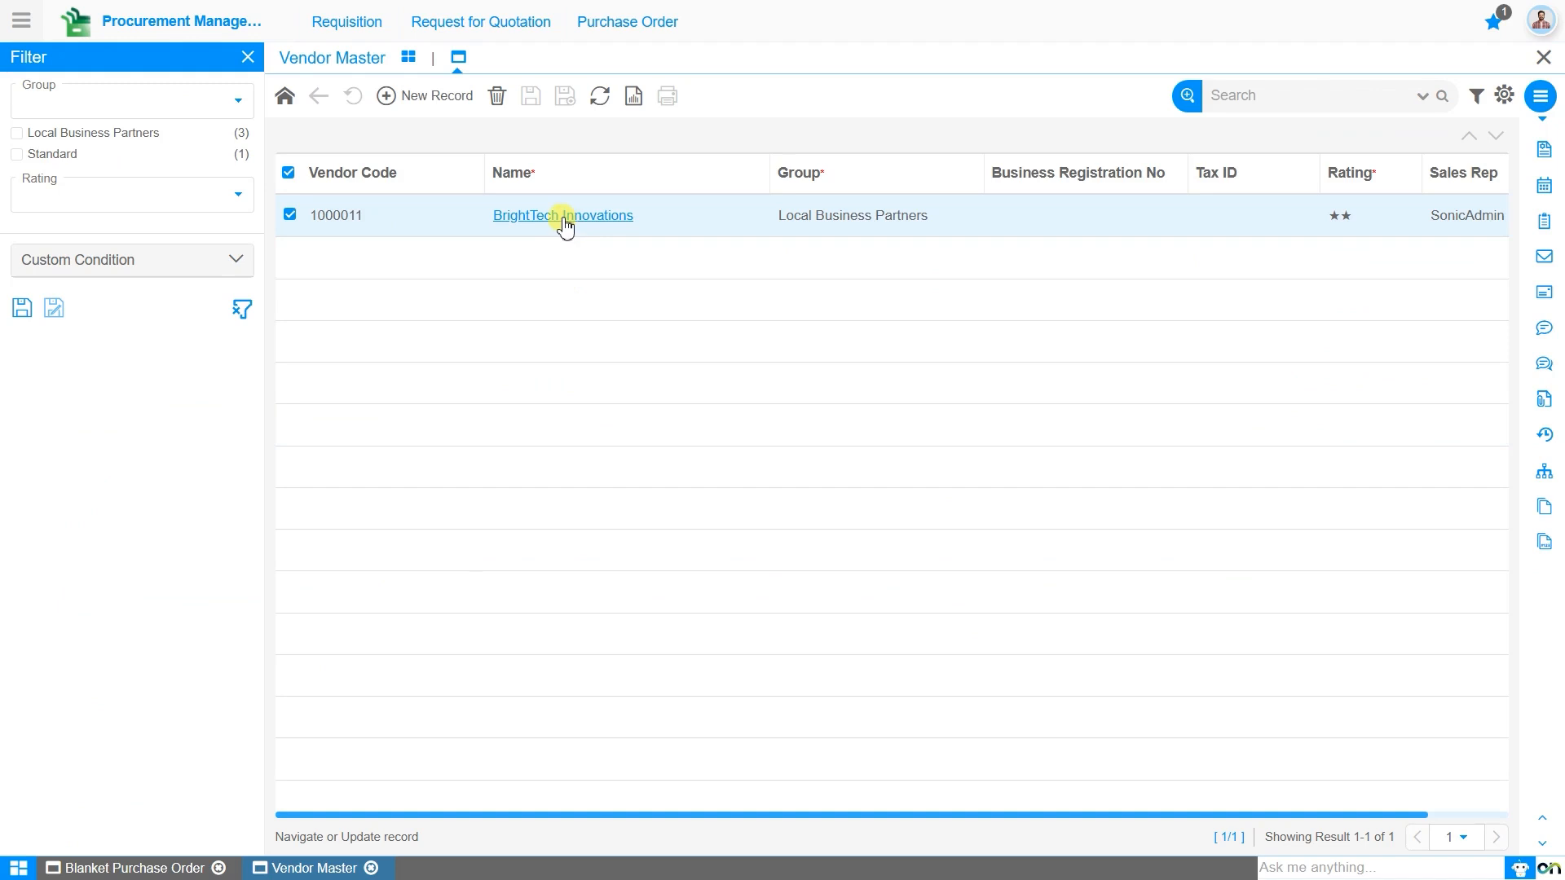
pyautogui.click(564, 217)
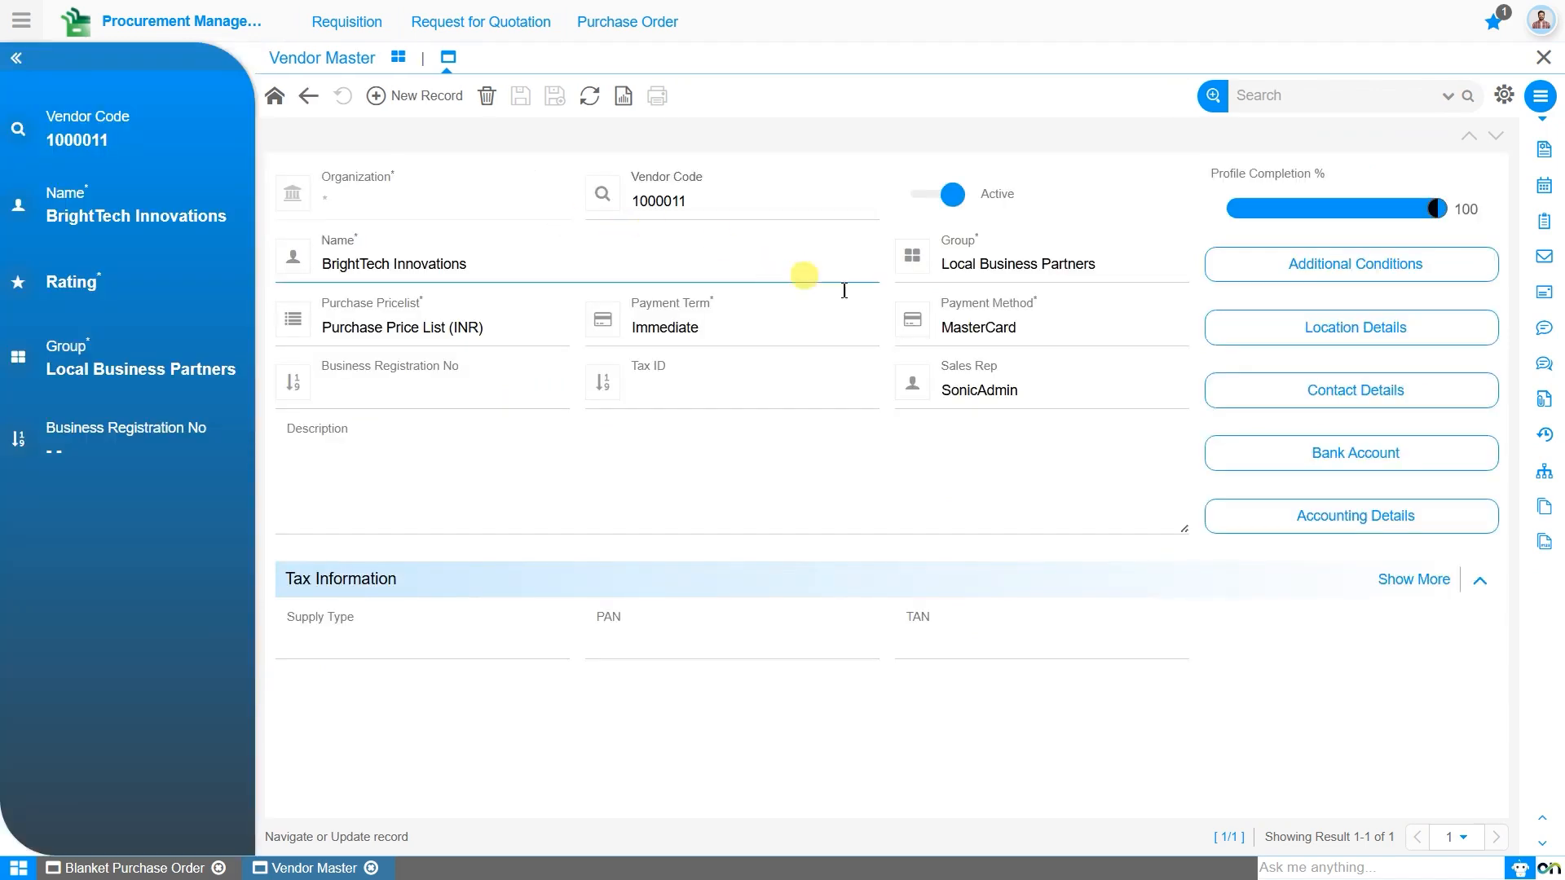
pyautogui.click(1322, 285)
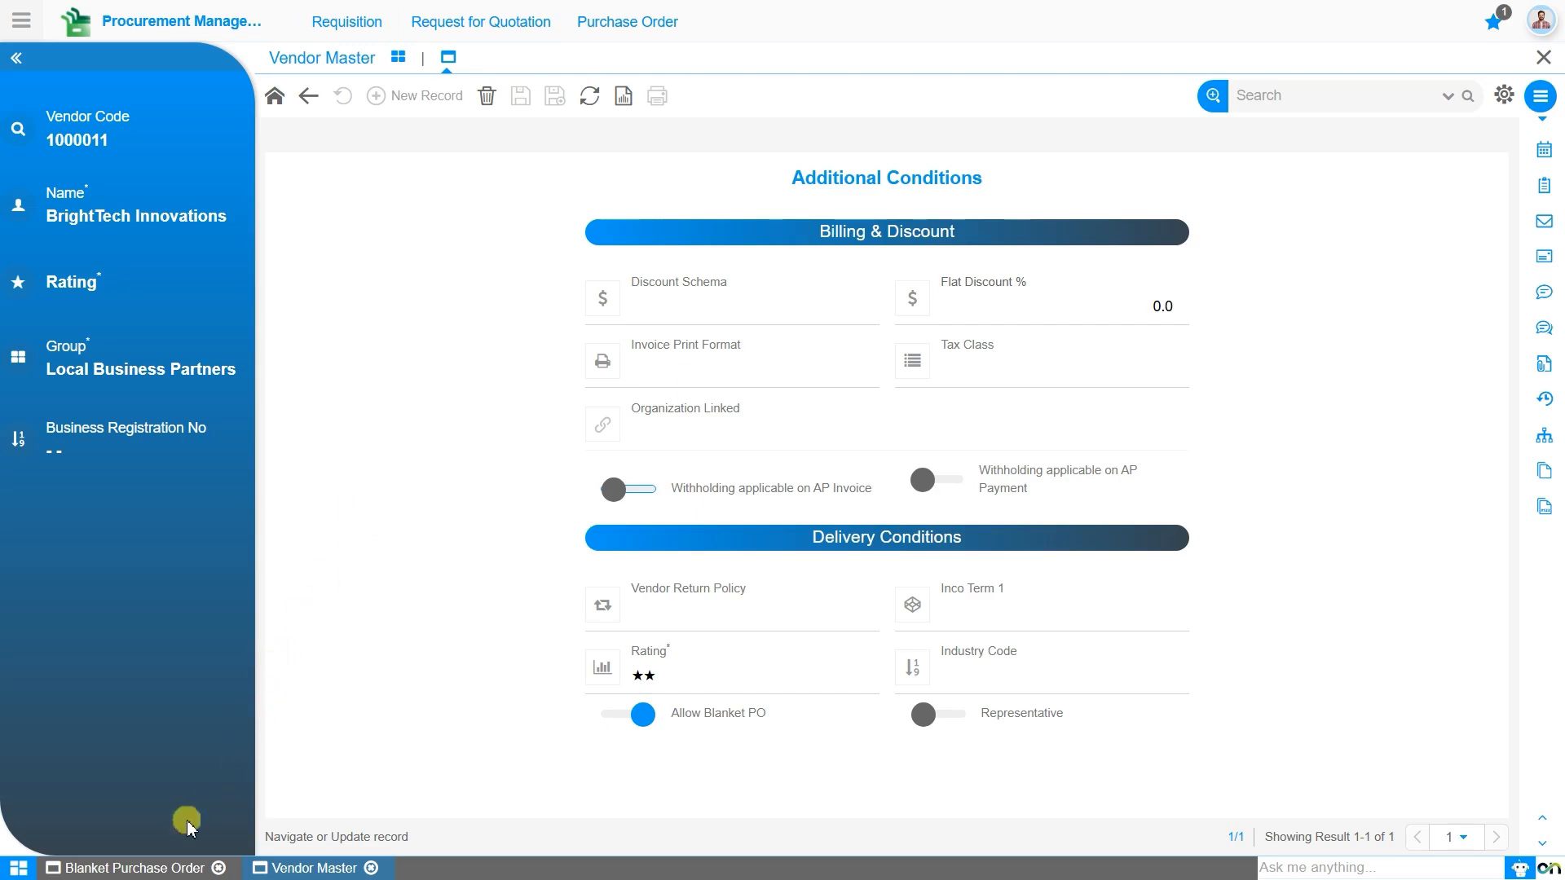
pyautogui.click(163, 869)
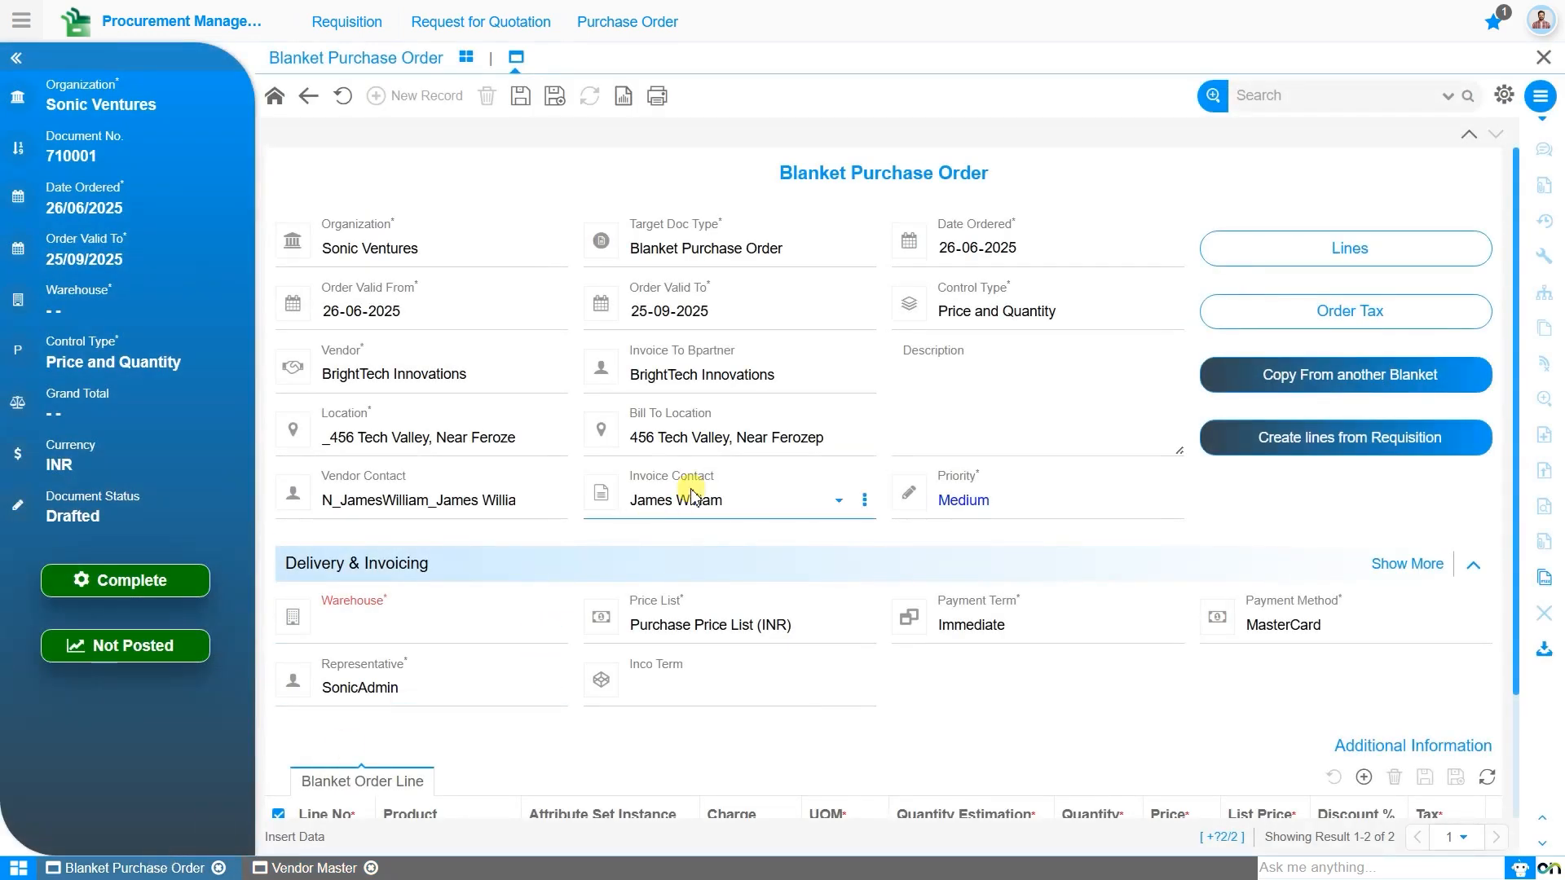
# Set the order's priority to Low
pyautogui.click(949, 439)
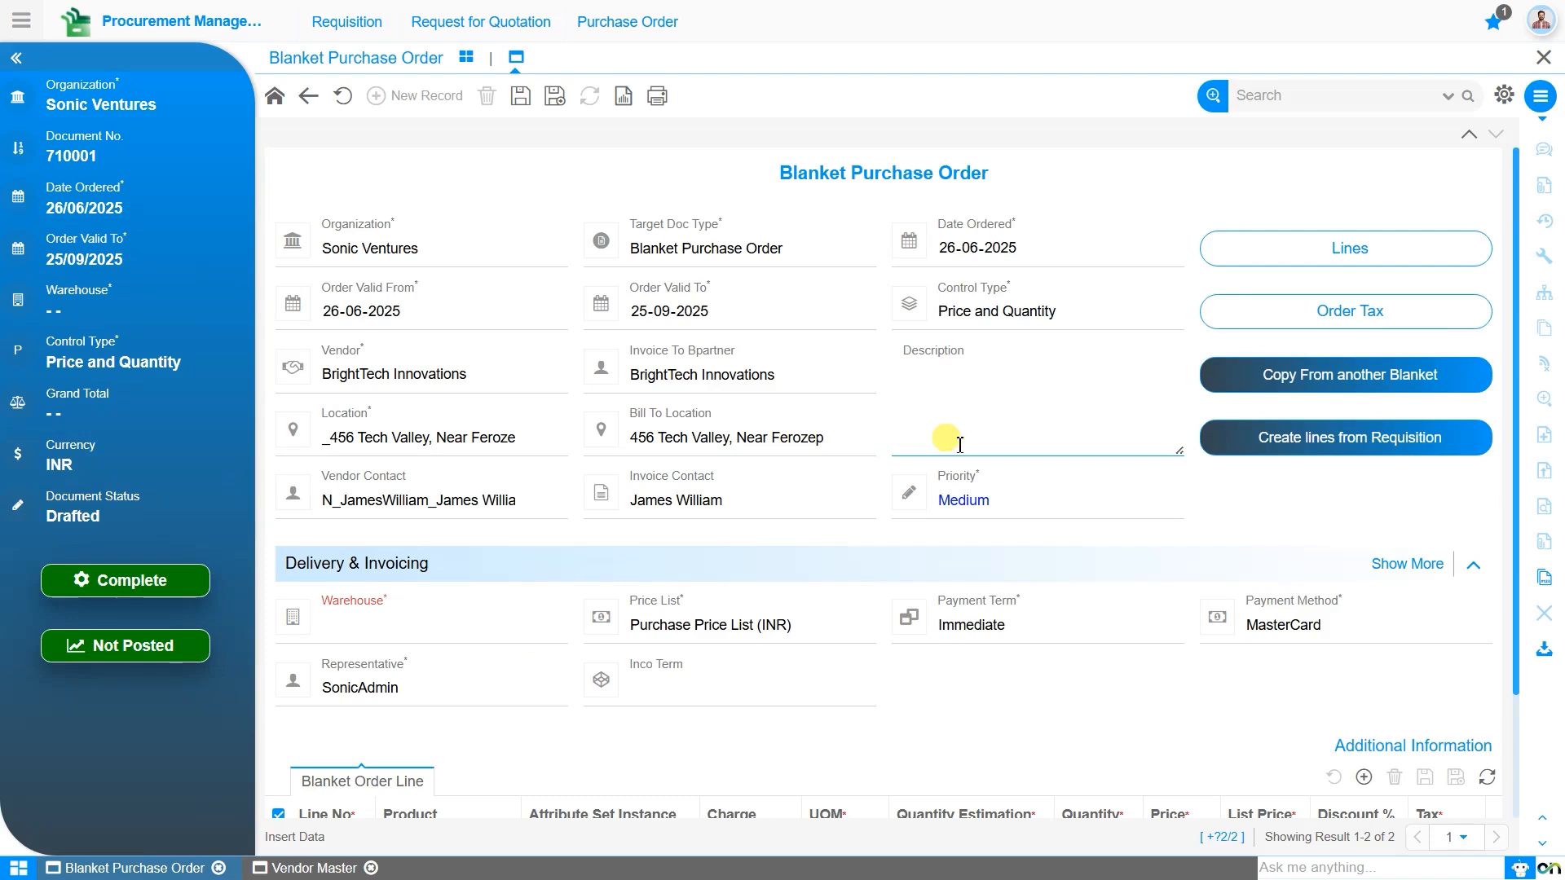
pyautogui.click(1057, 505)
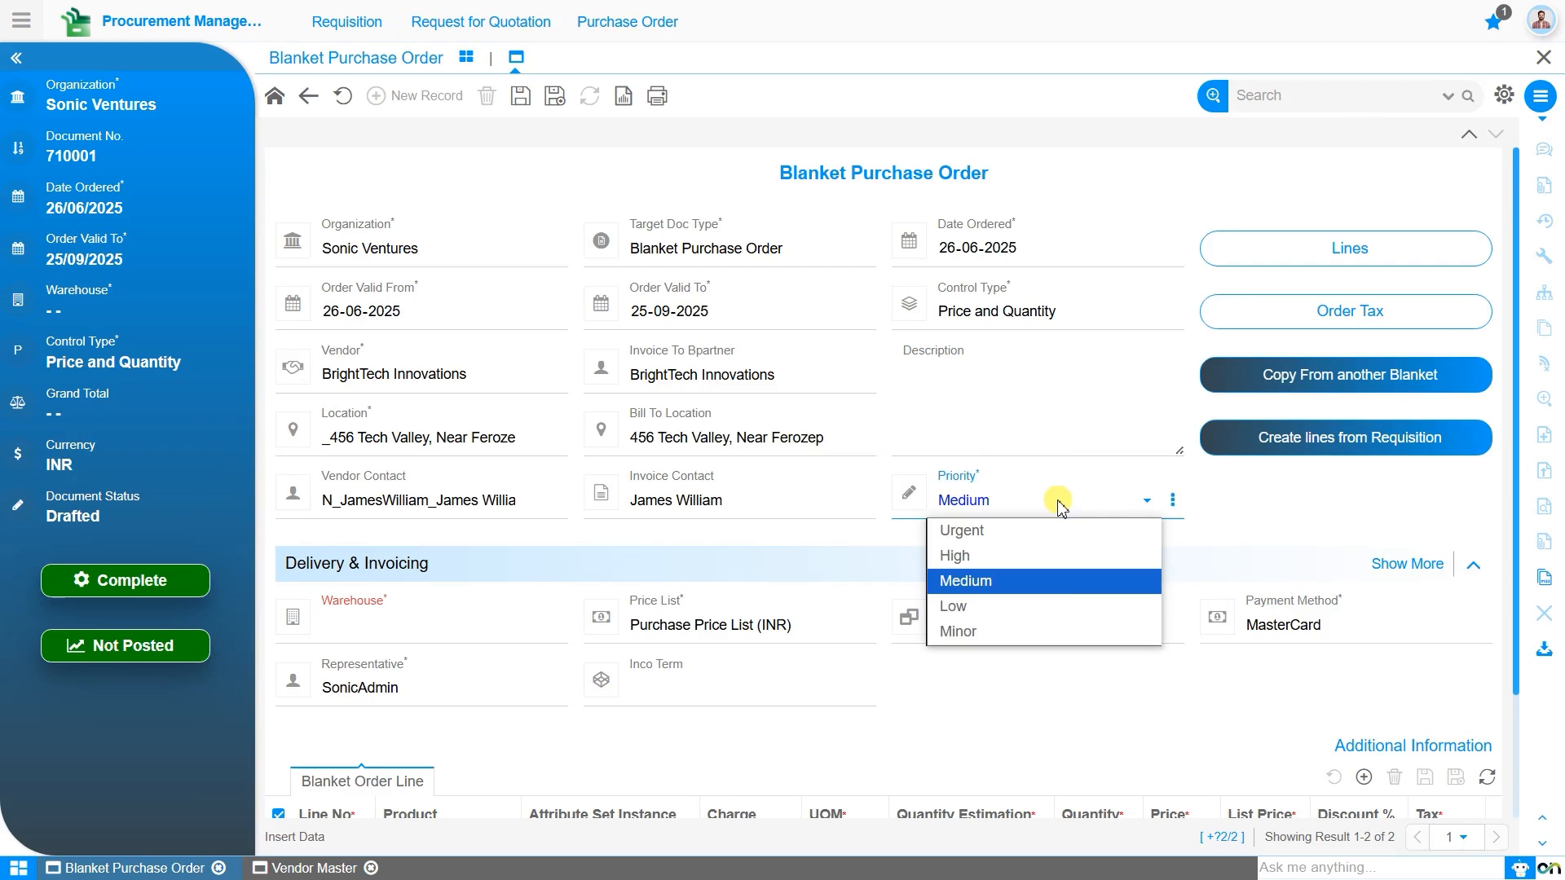
pyautogui.click(1057, 604)
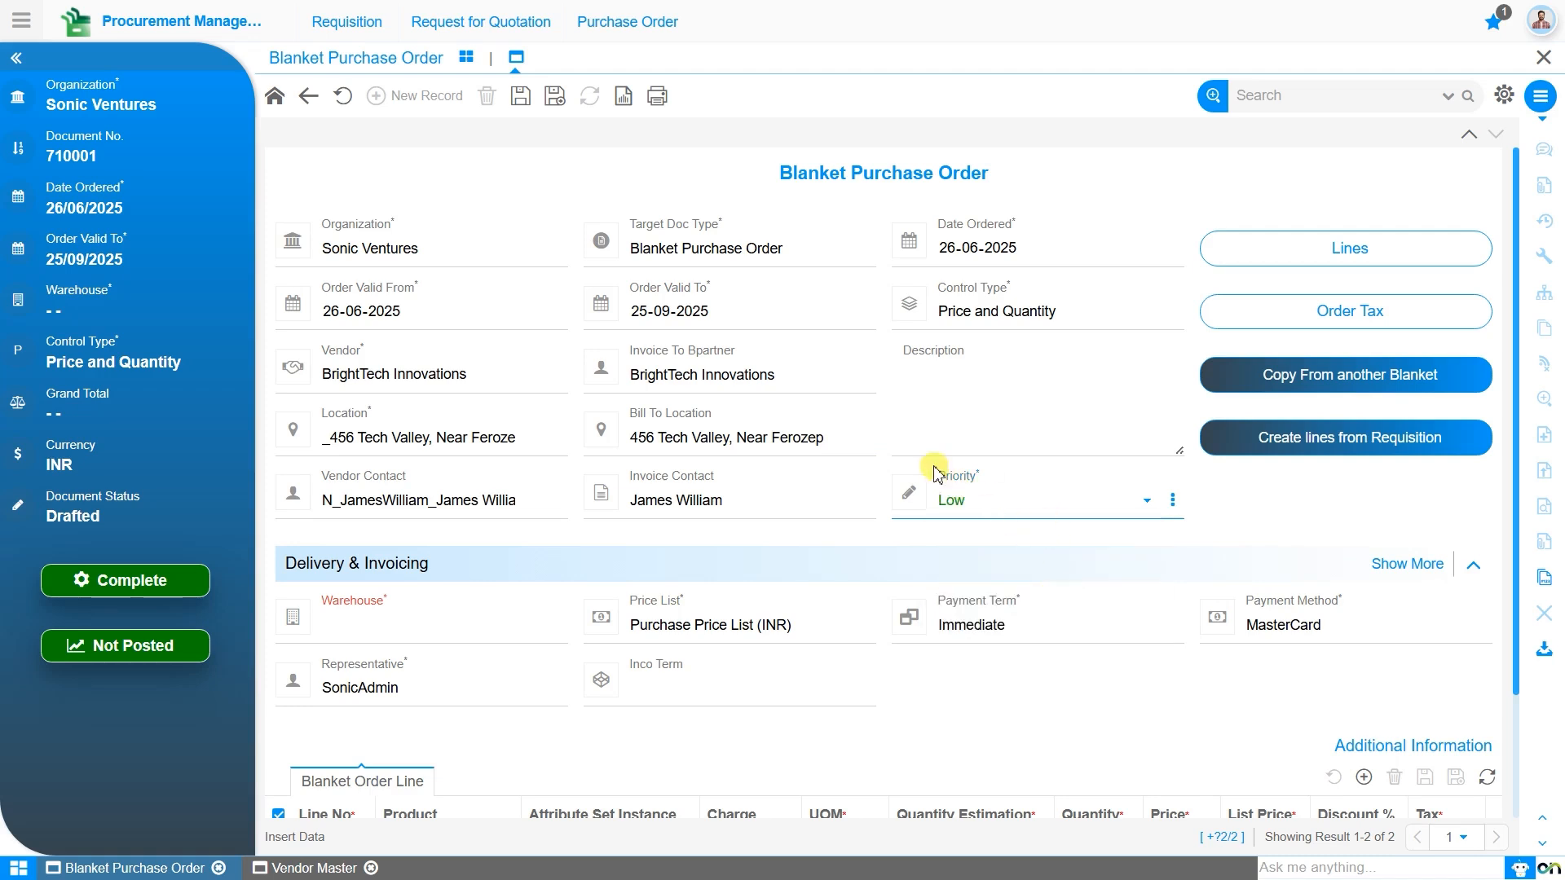
pyautogui.scroll(-1, 936, 473)
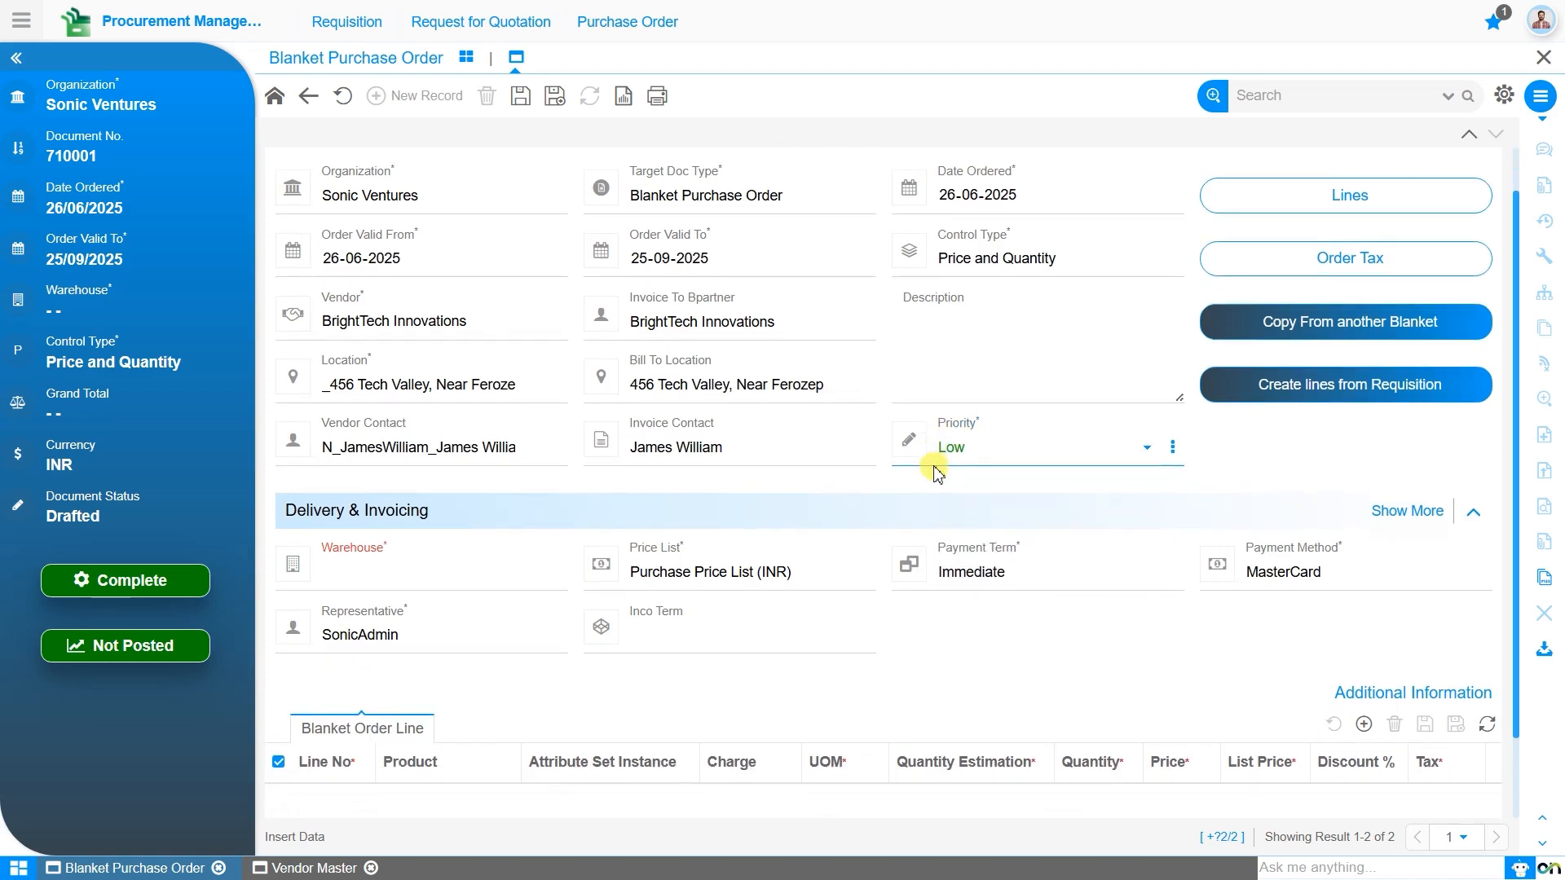
# Set the order's priority to High
pyautogui.click(995, 442)
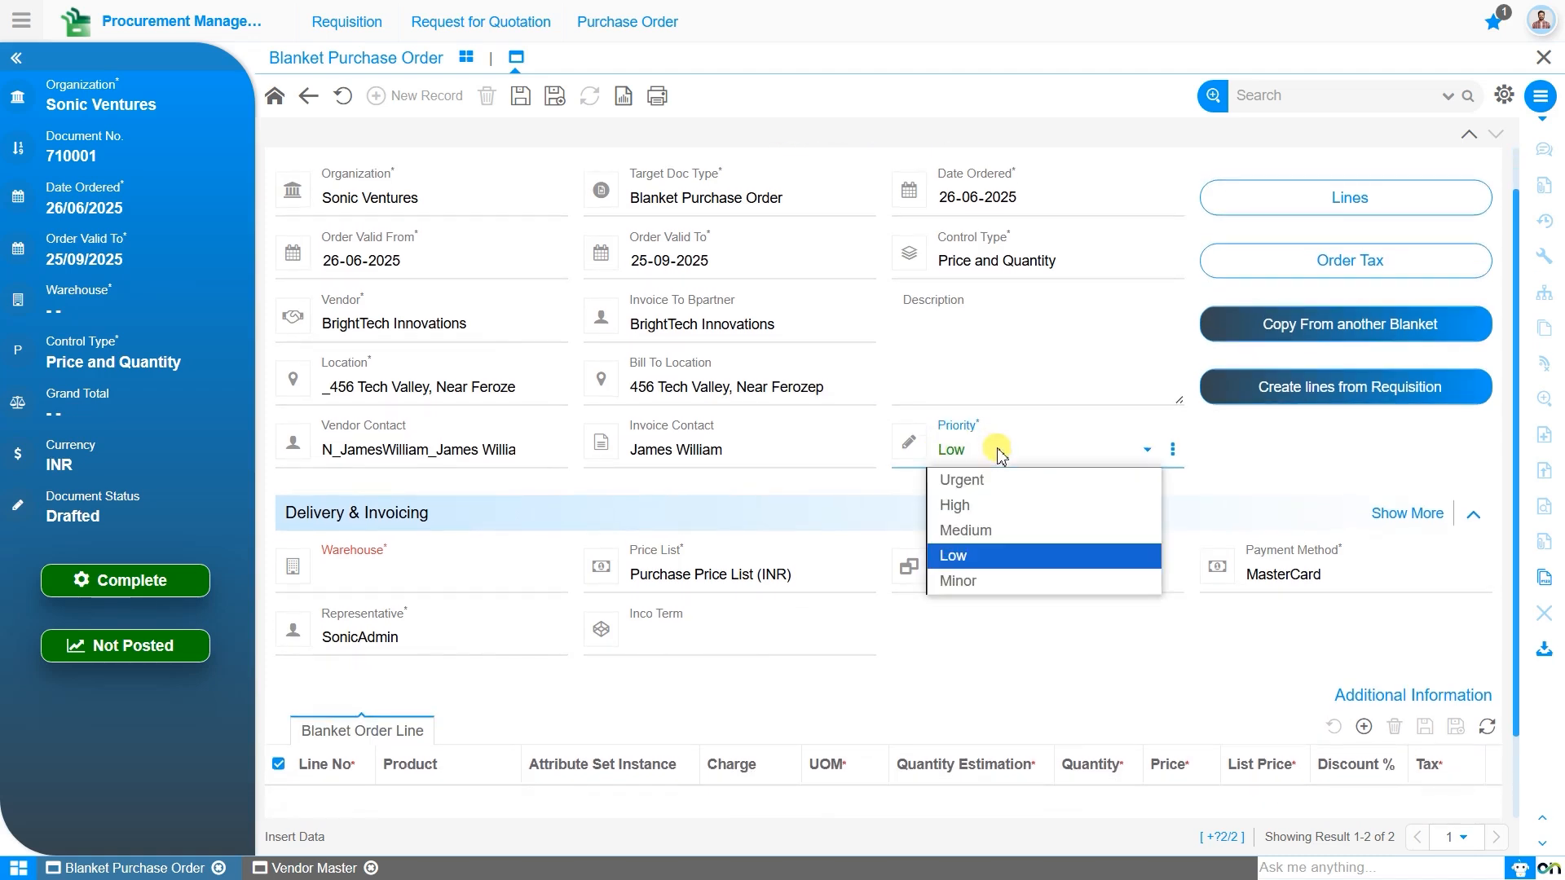
pyautogui.click(1009, 505)
pyautogui.scroll(1, 1009, 507)
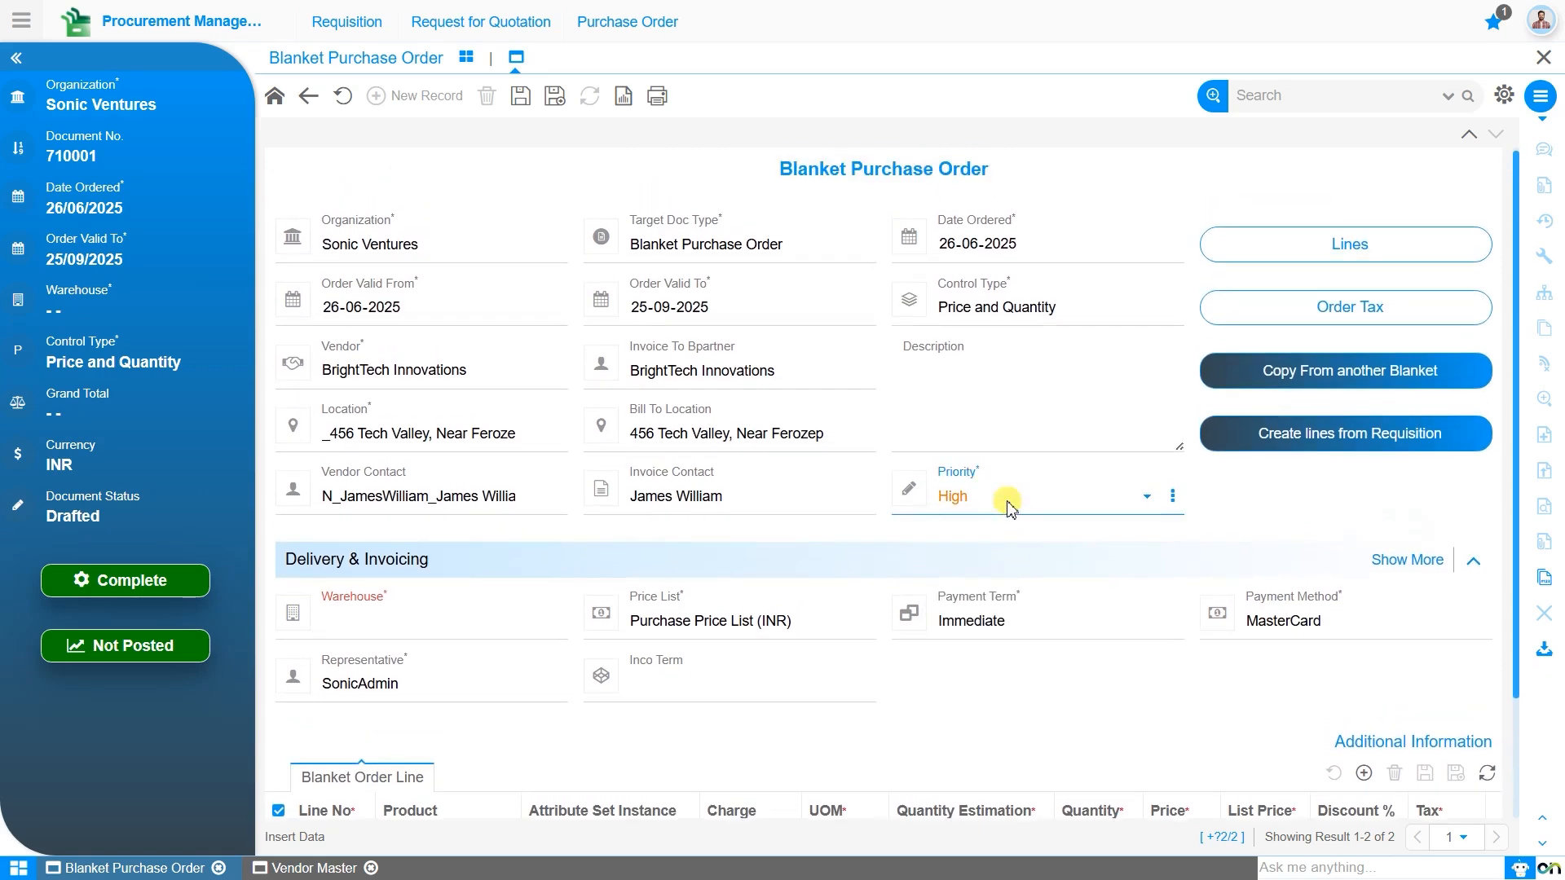
# Assign Sonic Venture East Warehouse to the order and set the payment term to 20 Days
pyautogui.click(465, 632)
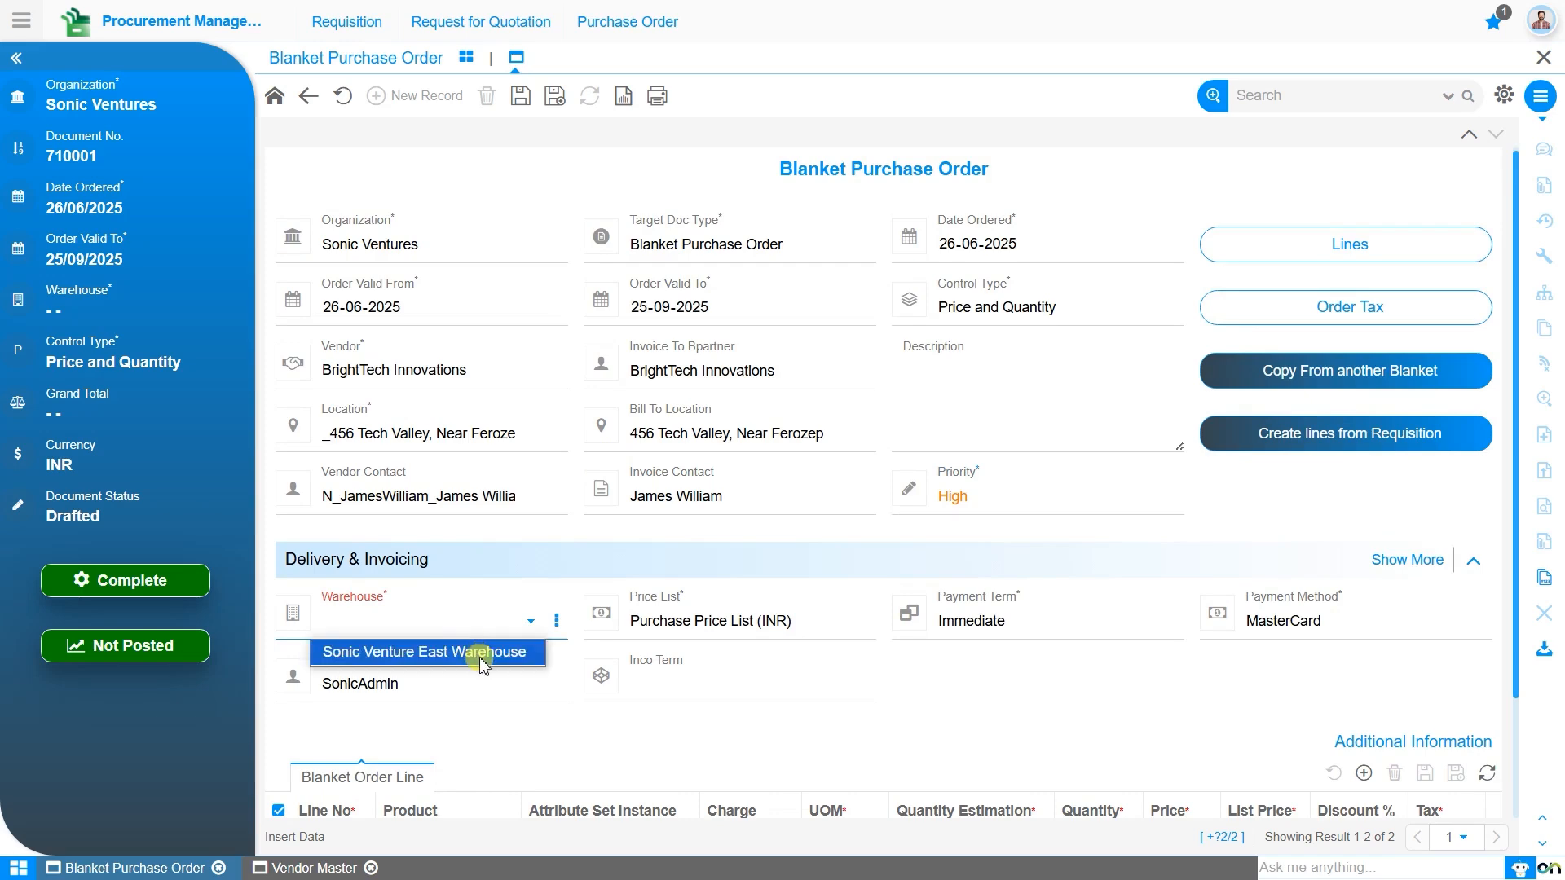
pyautogui.click(479, 653)
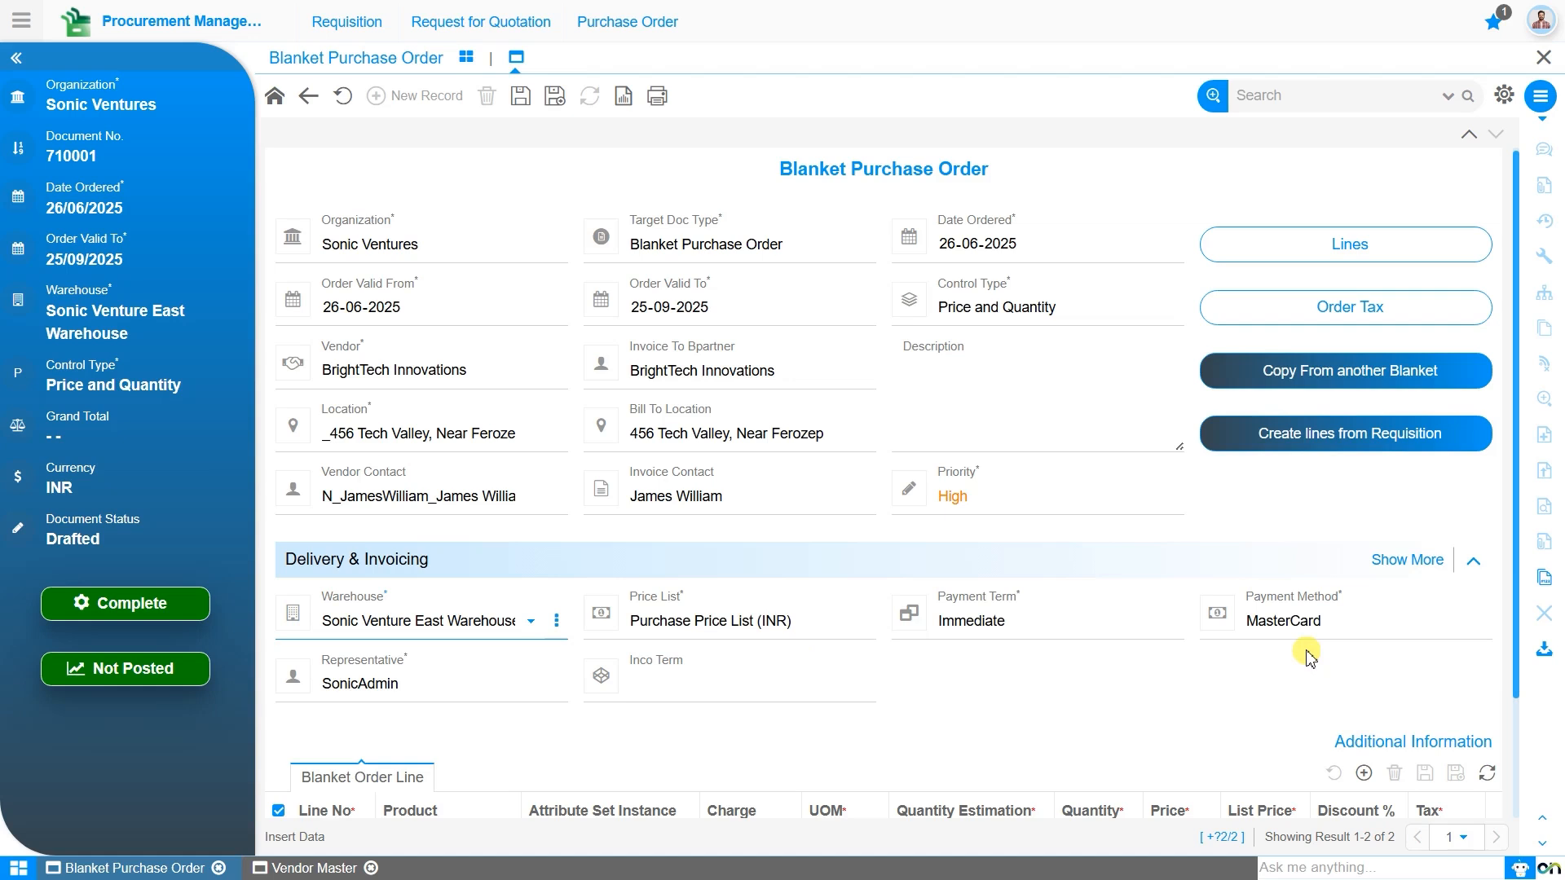
pyautogui.click(1108, 637)
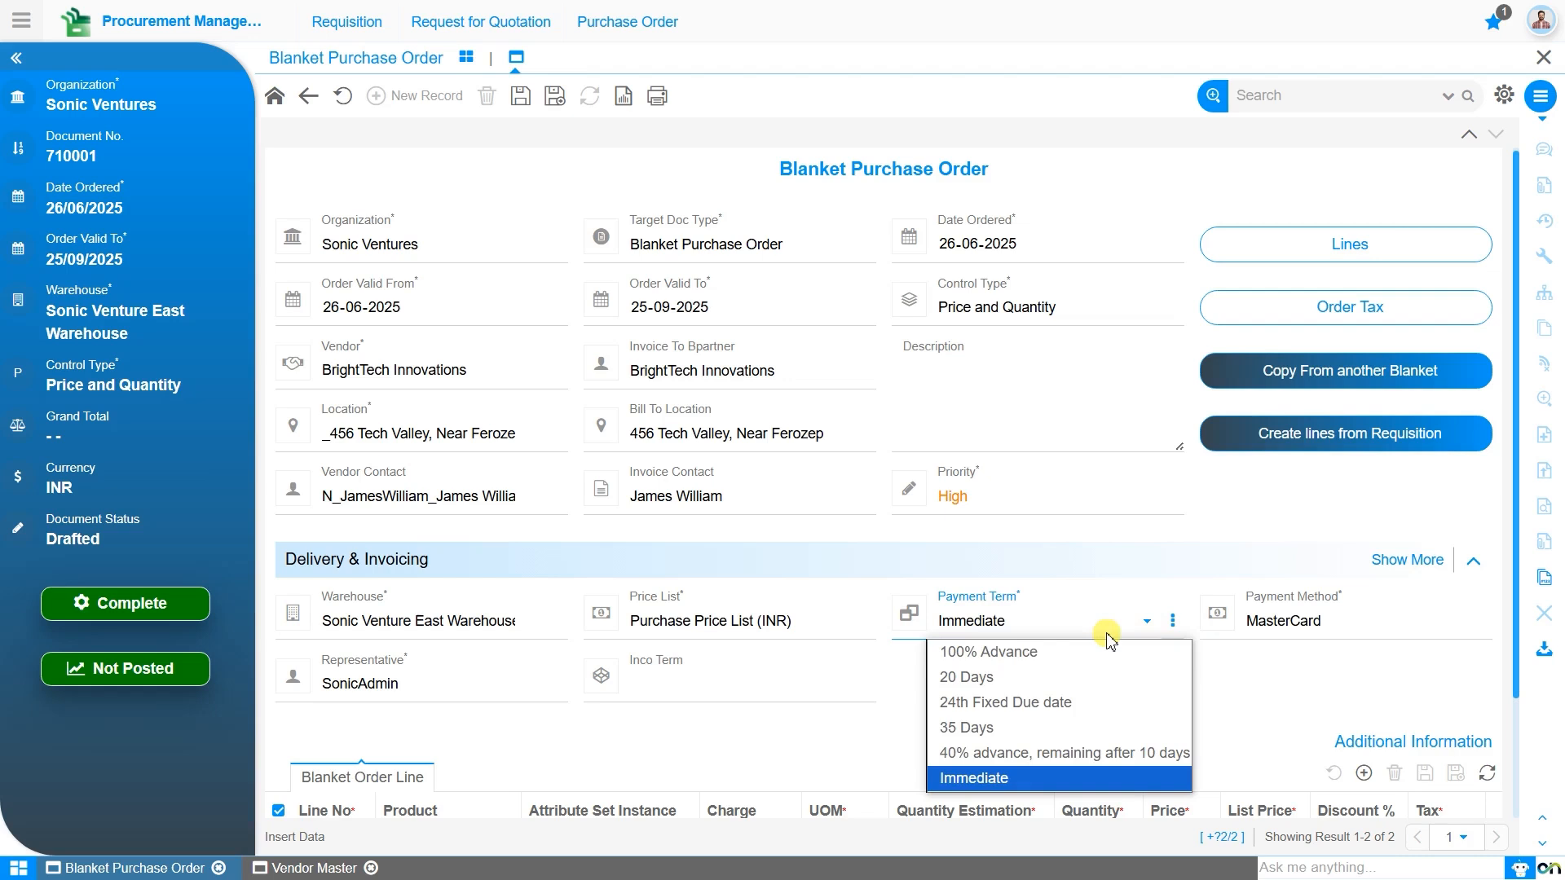
pyautogui.click(1108, 637)
pyautogui.click(1099, 638)
pyautogui.click(1049, 681)
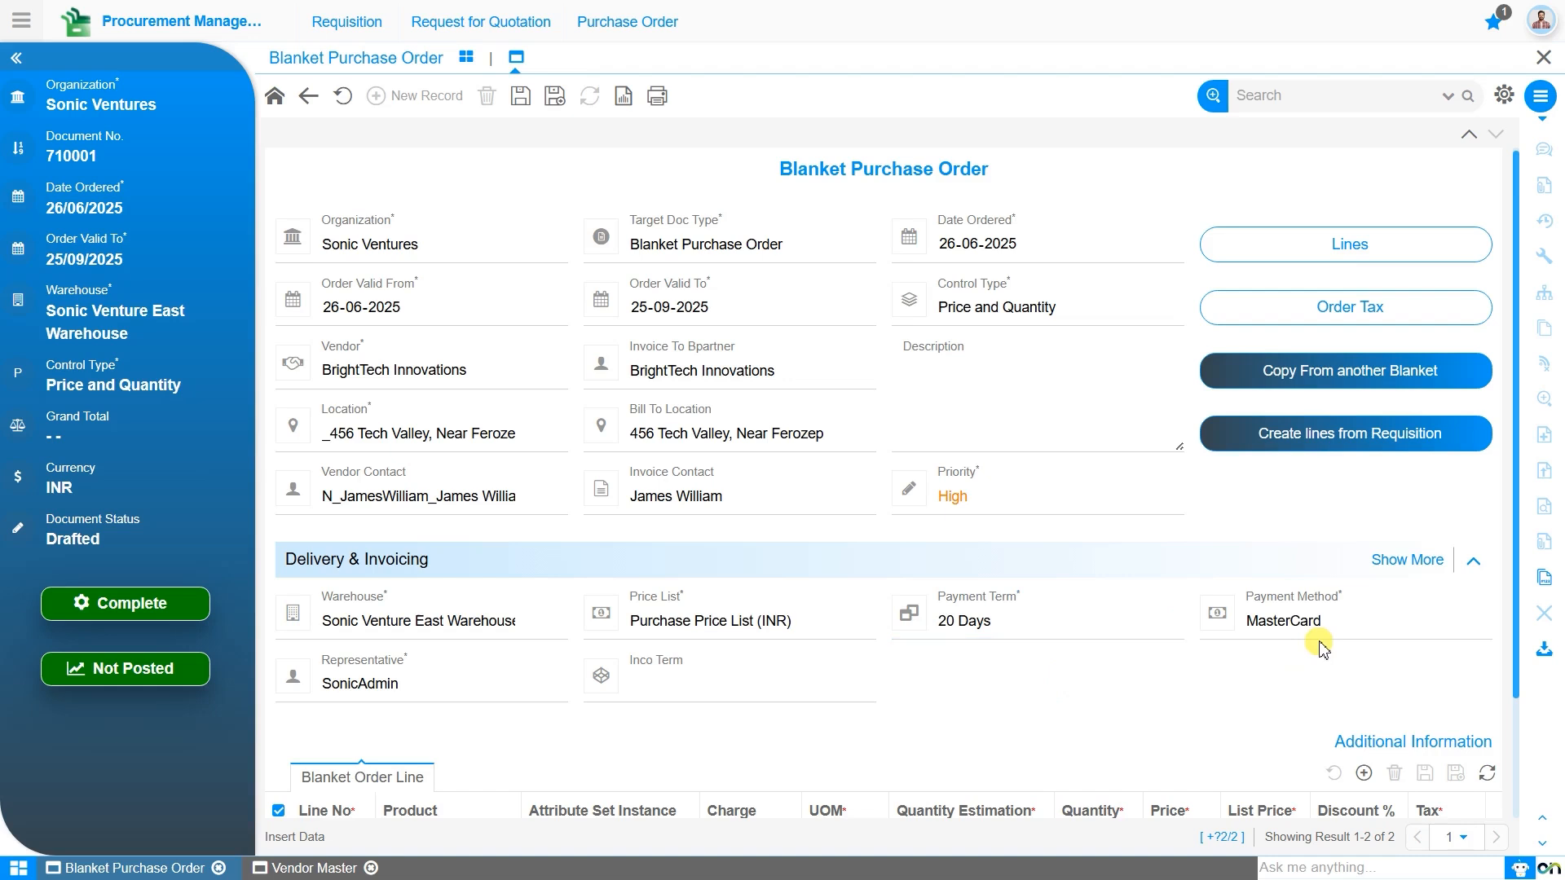
# Set the payment method to Online transfer and save the blanket purchase order
pyautogui.click(1345, 641)
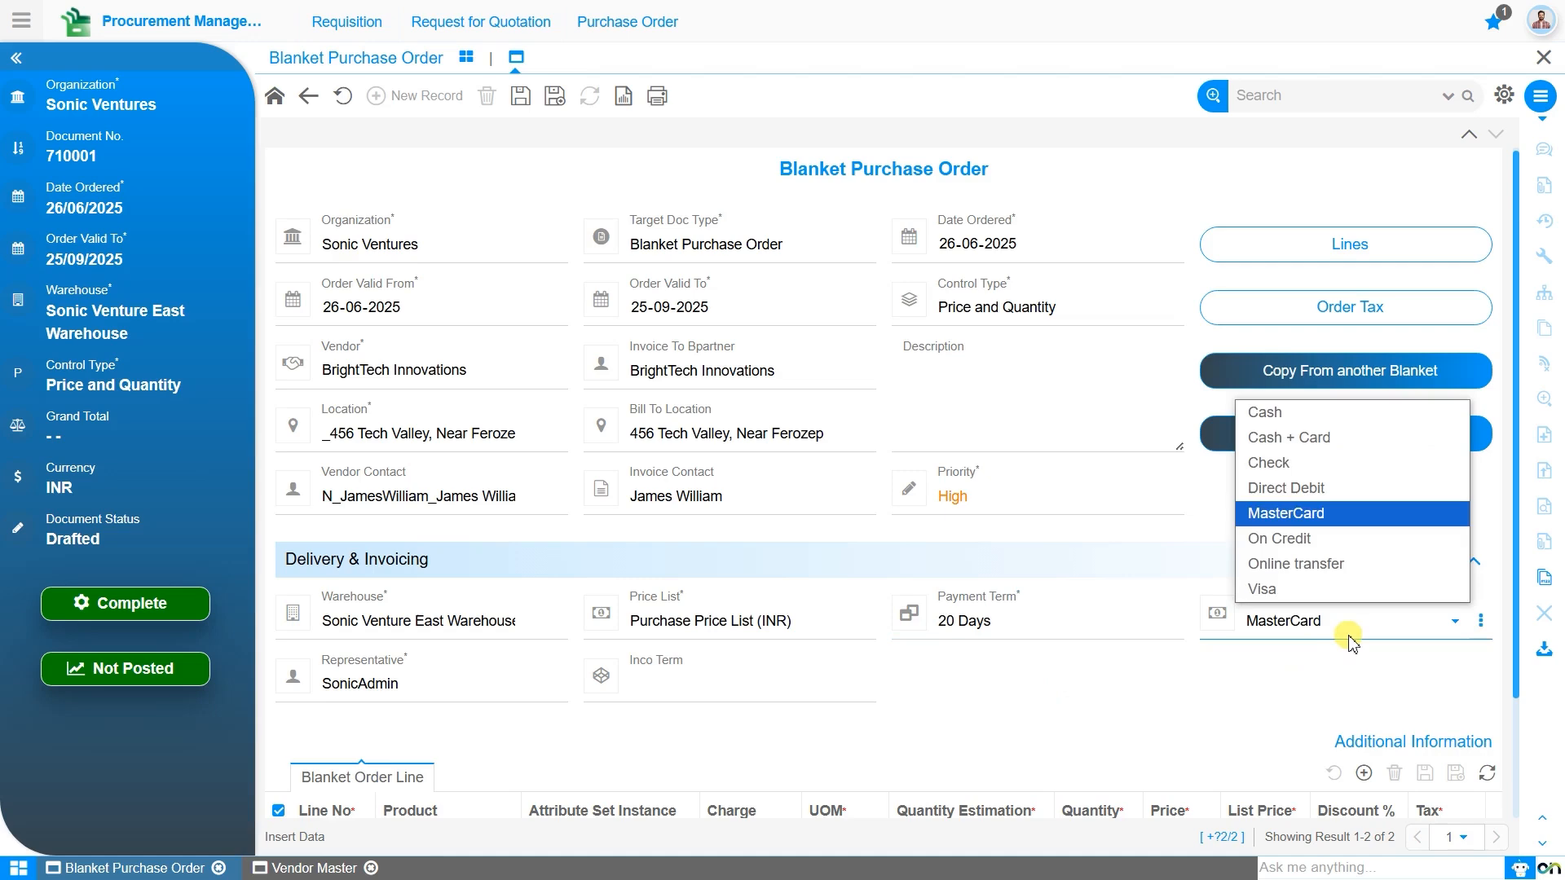
pyautogui.click(1355, 574)
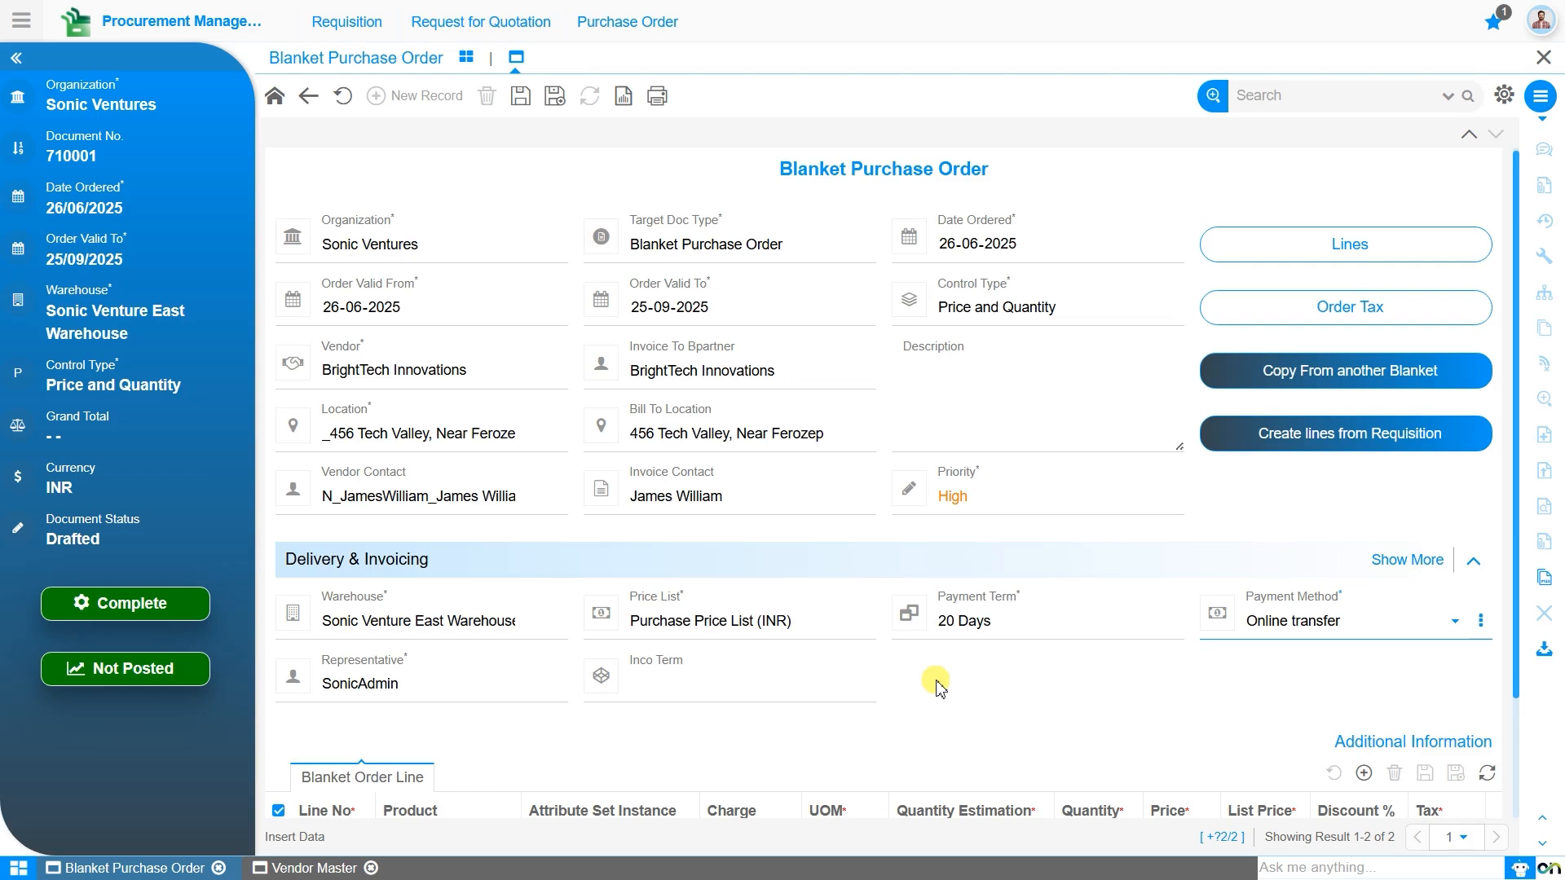
pyautogui.click(527, 112)
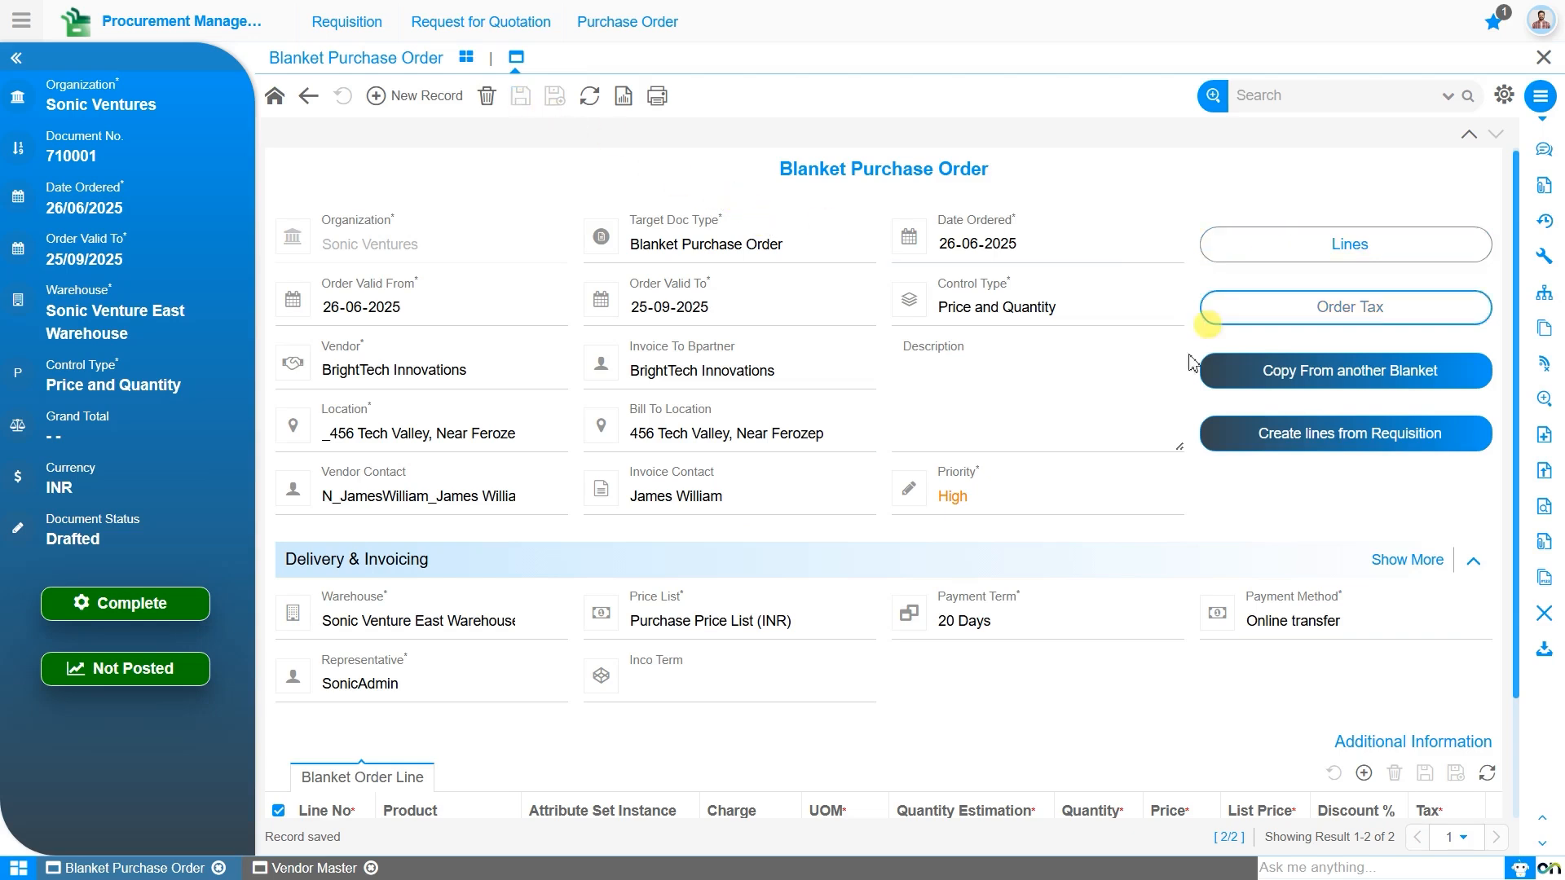
pyautogui.click(1155, 441)
pyautogui.scroll(-1, 1156, 441)
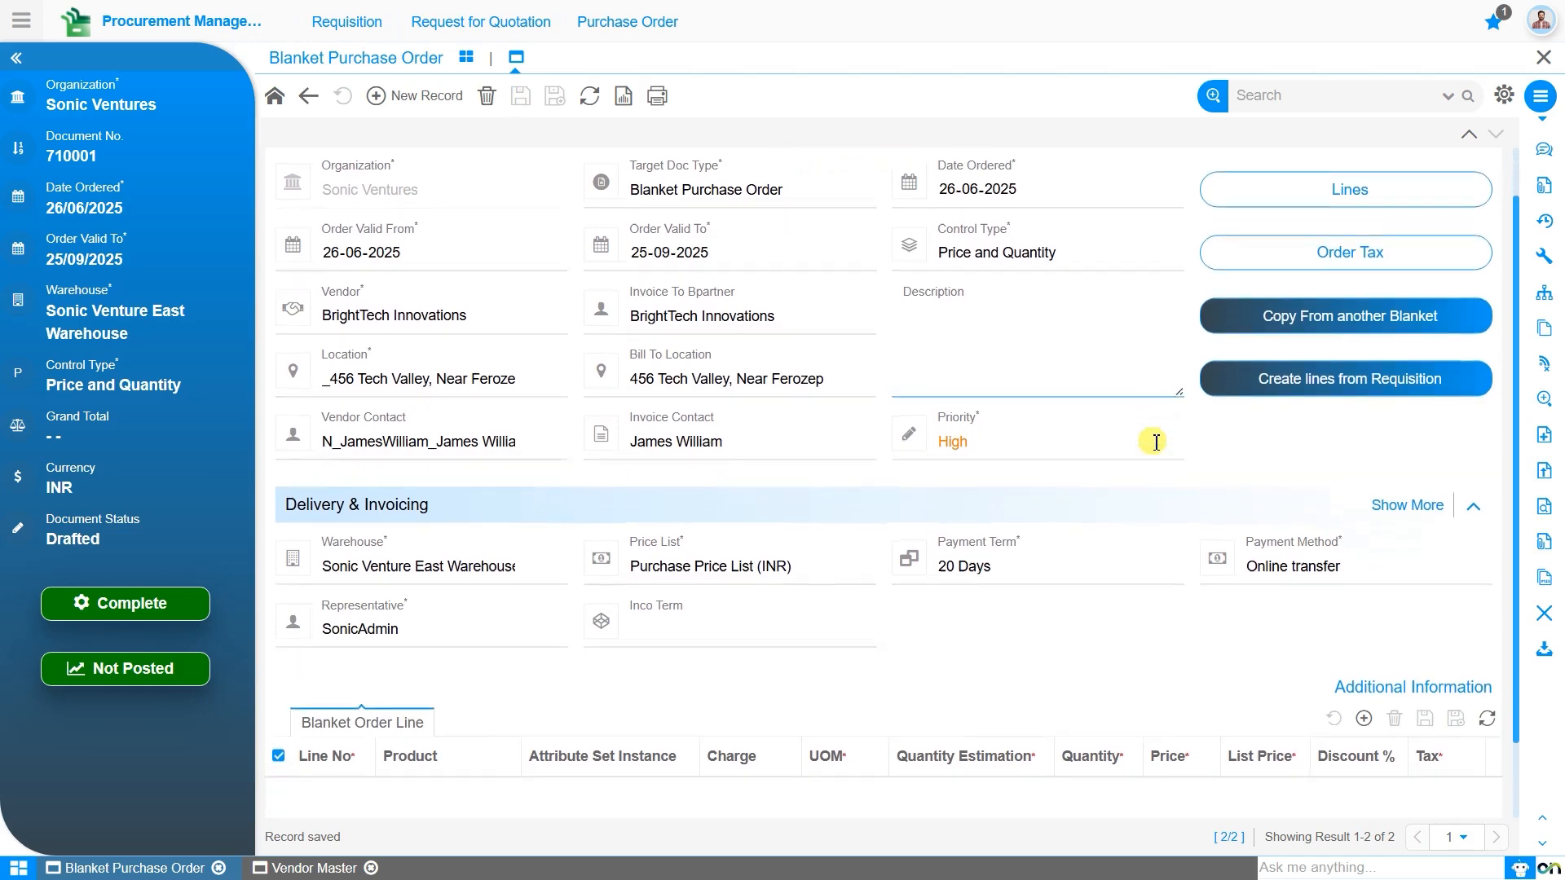
pyautogui.scroll(1, 1156, 442)
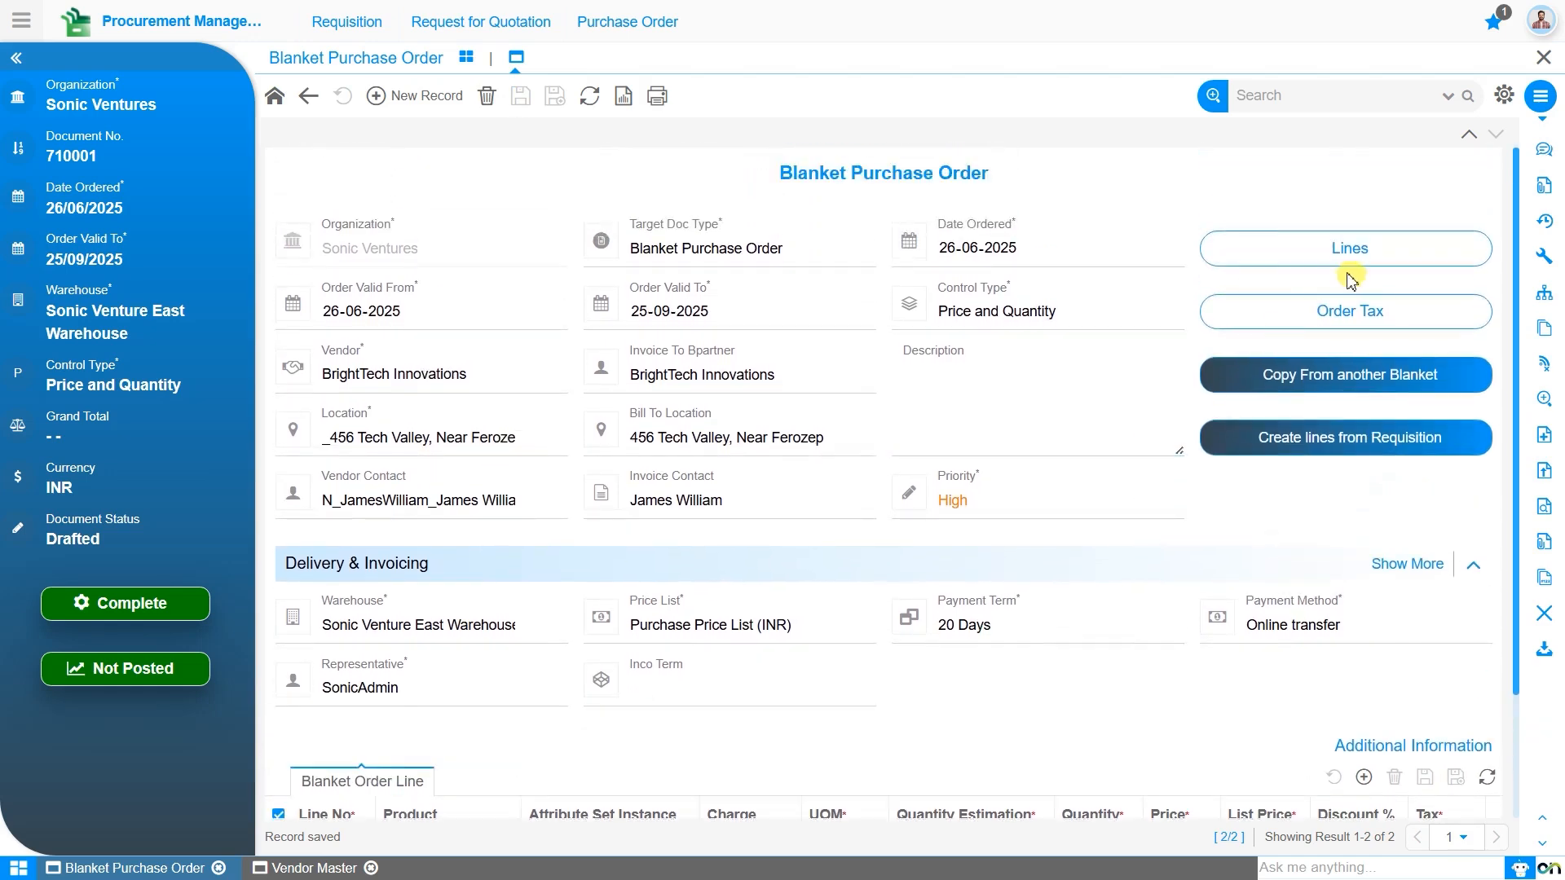
pyautogui.click(1310, 259)
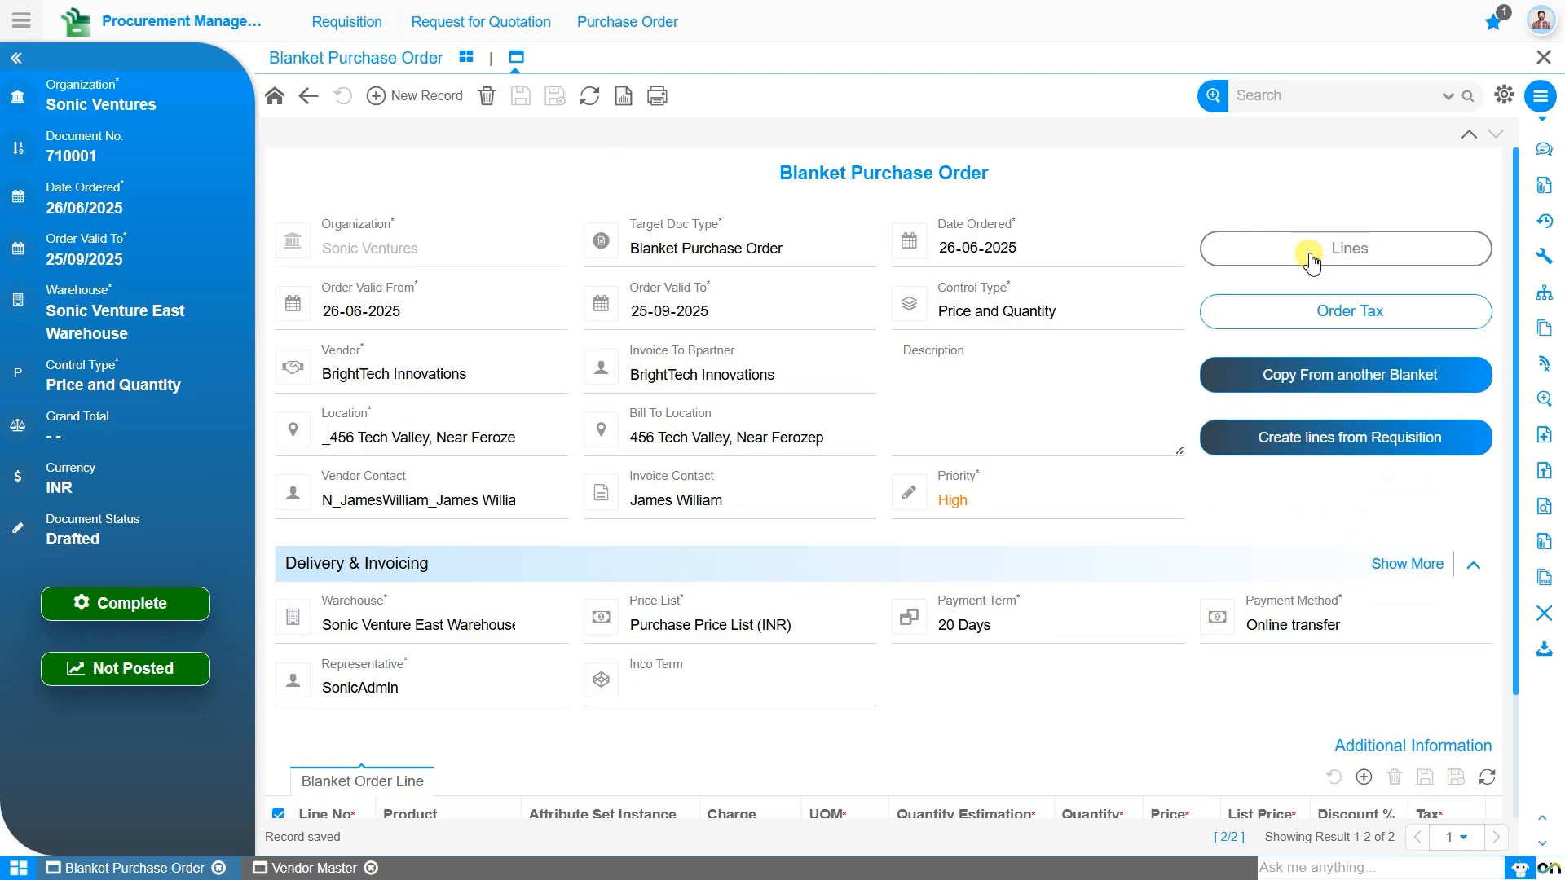
pyautogui.click(1209, 390)
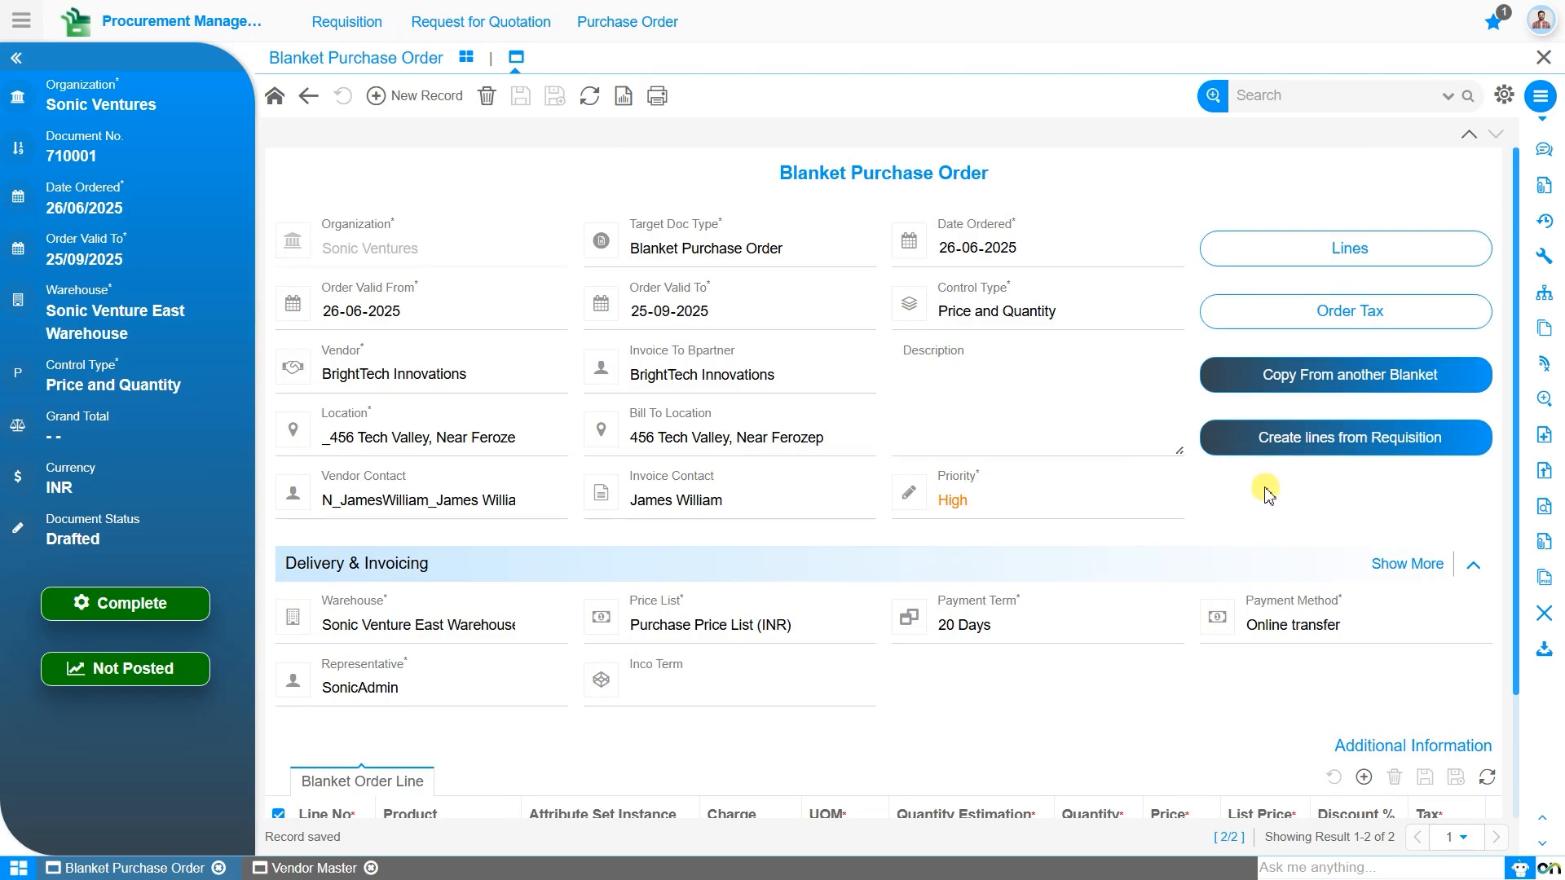
pyautogui.click(1344, 461)
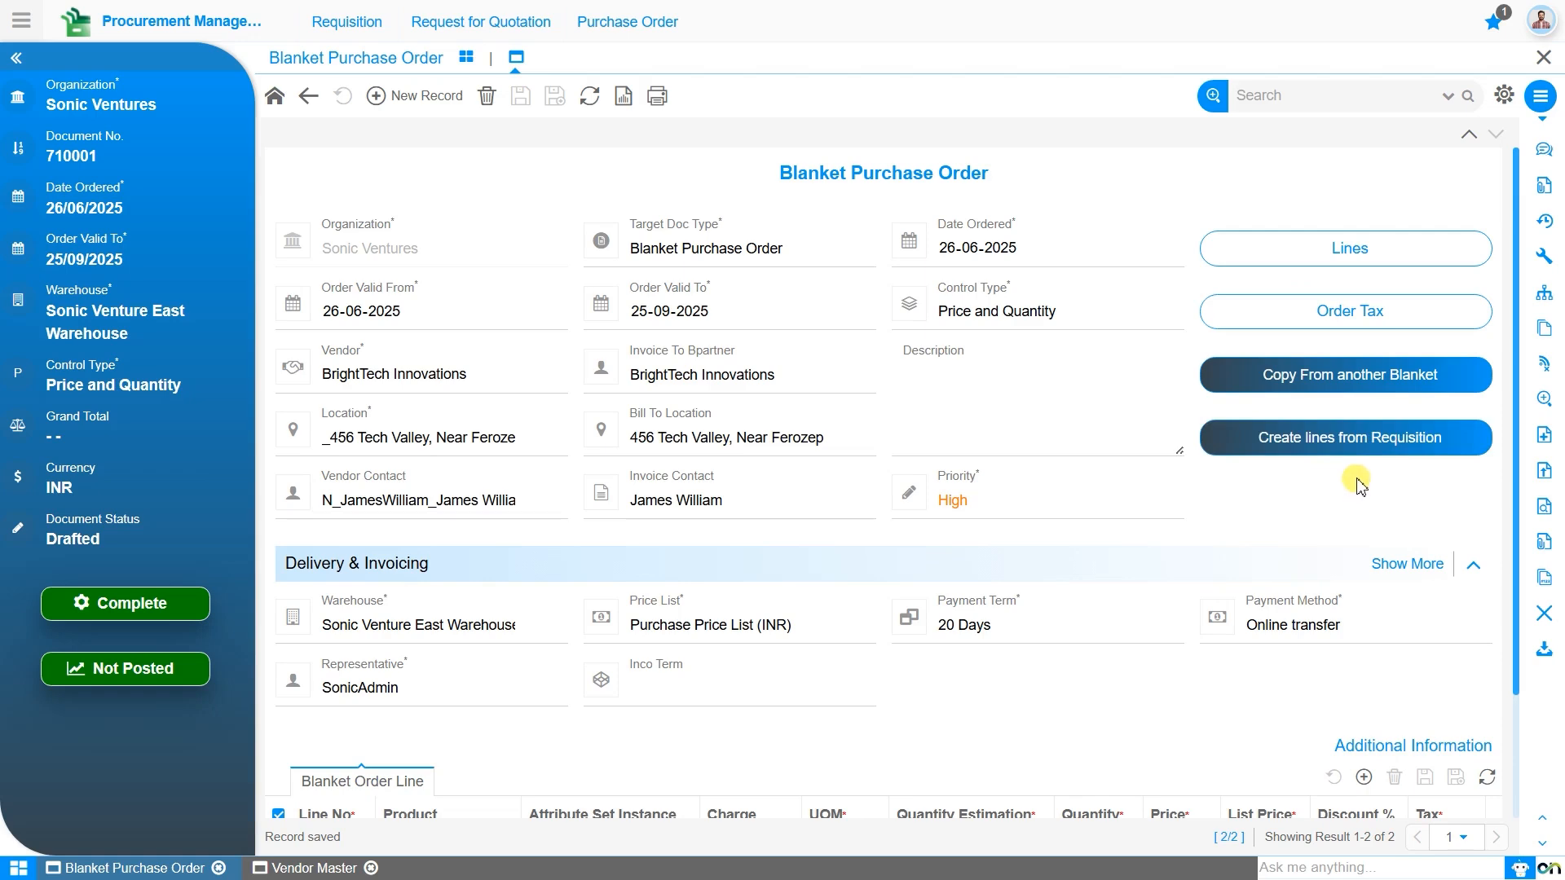
pyautogui.click(1291, 458)
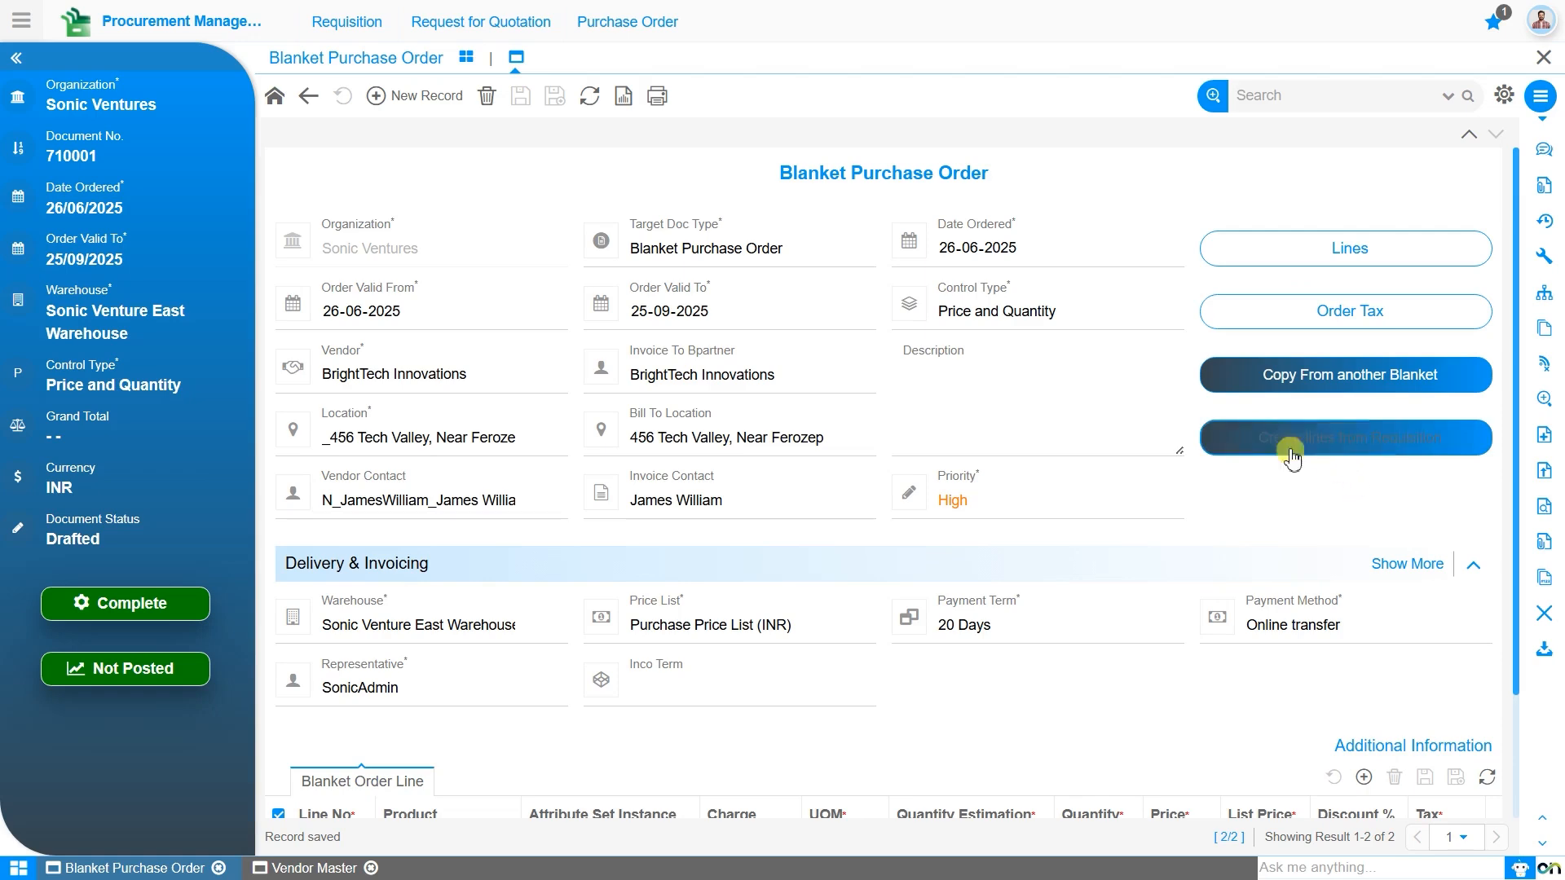
pyautogui.click(1363, 399)
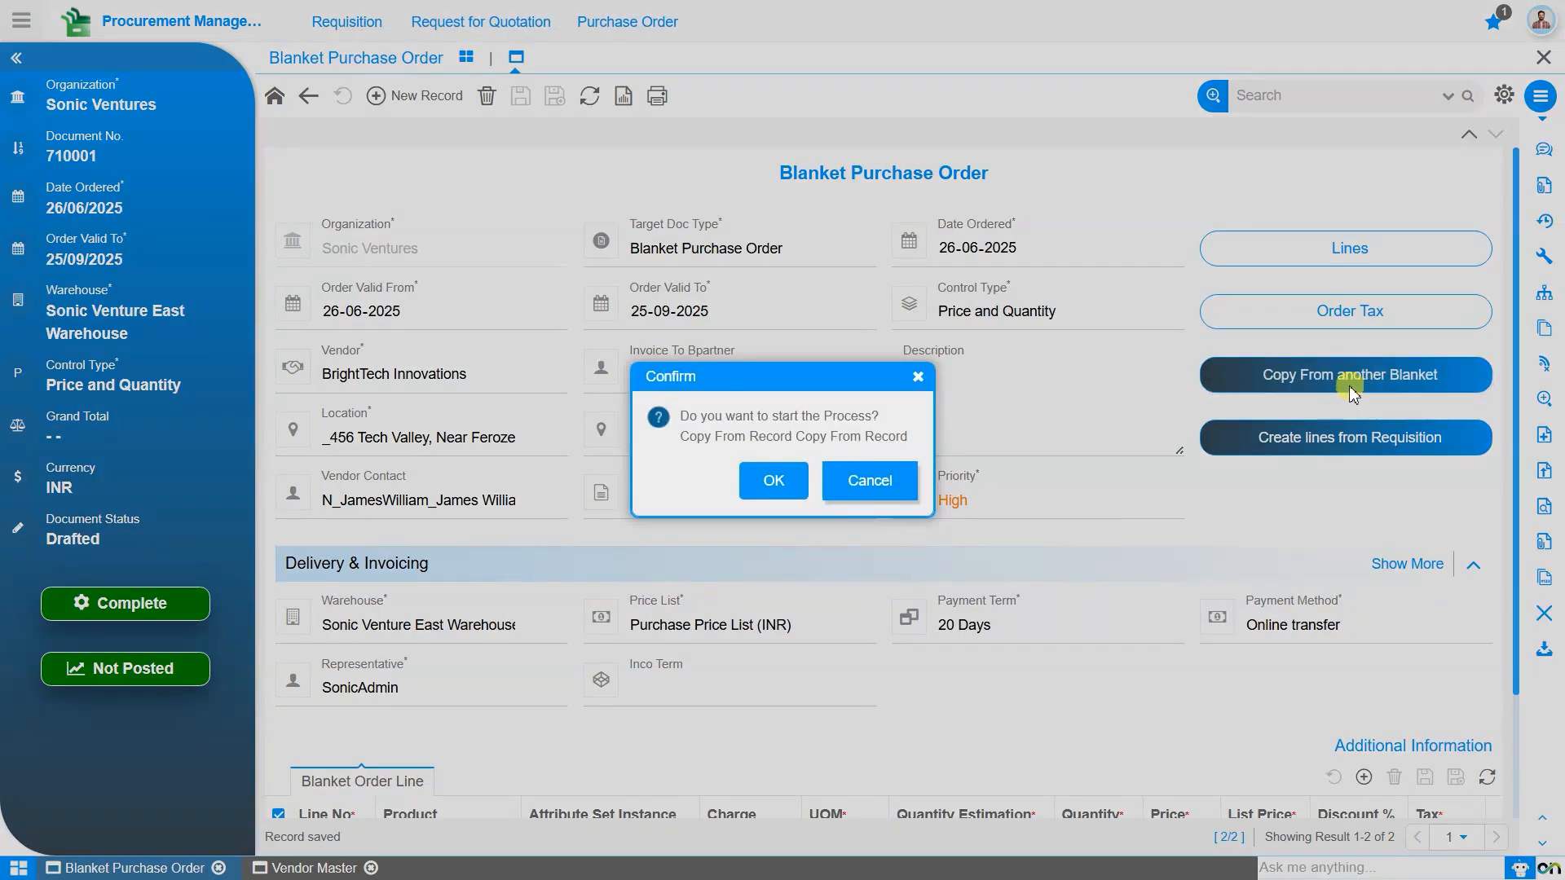
pyautogui.click(774, 482)
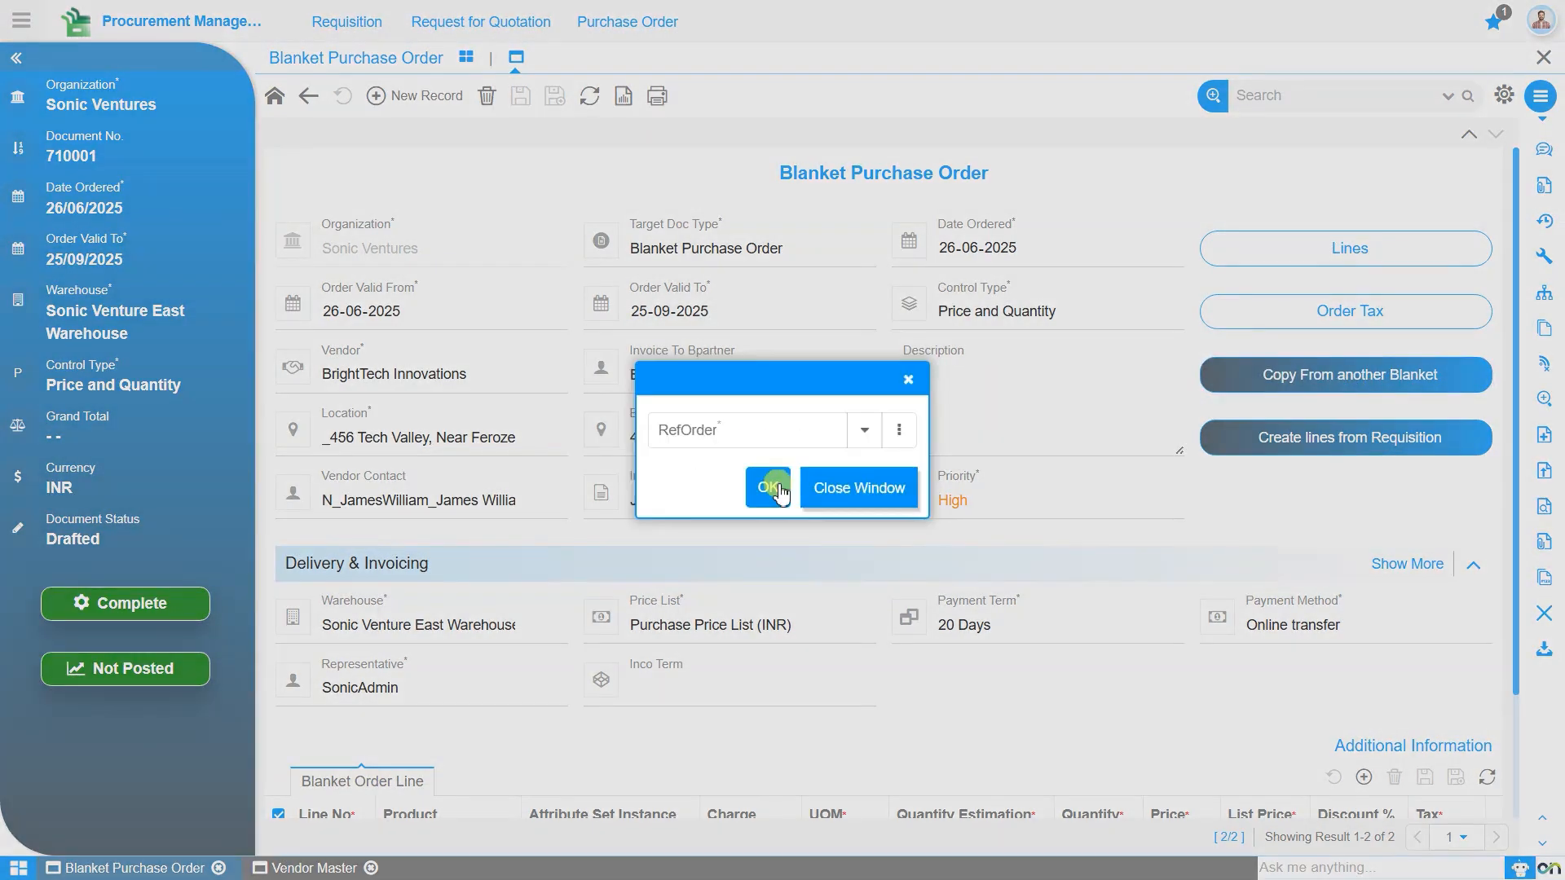
pyautogui.click(713, 433)
pyautogui.write('71')
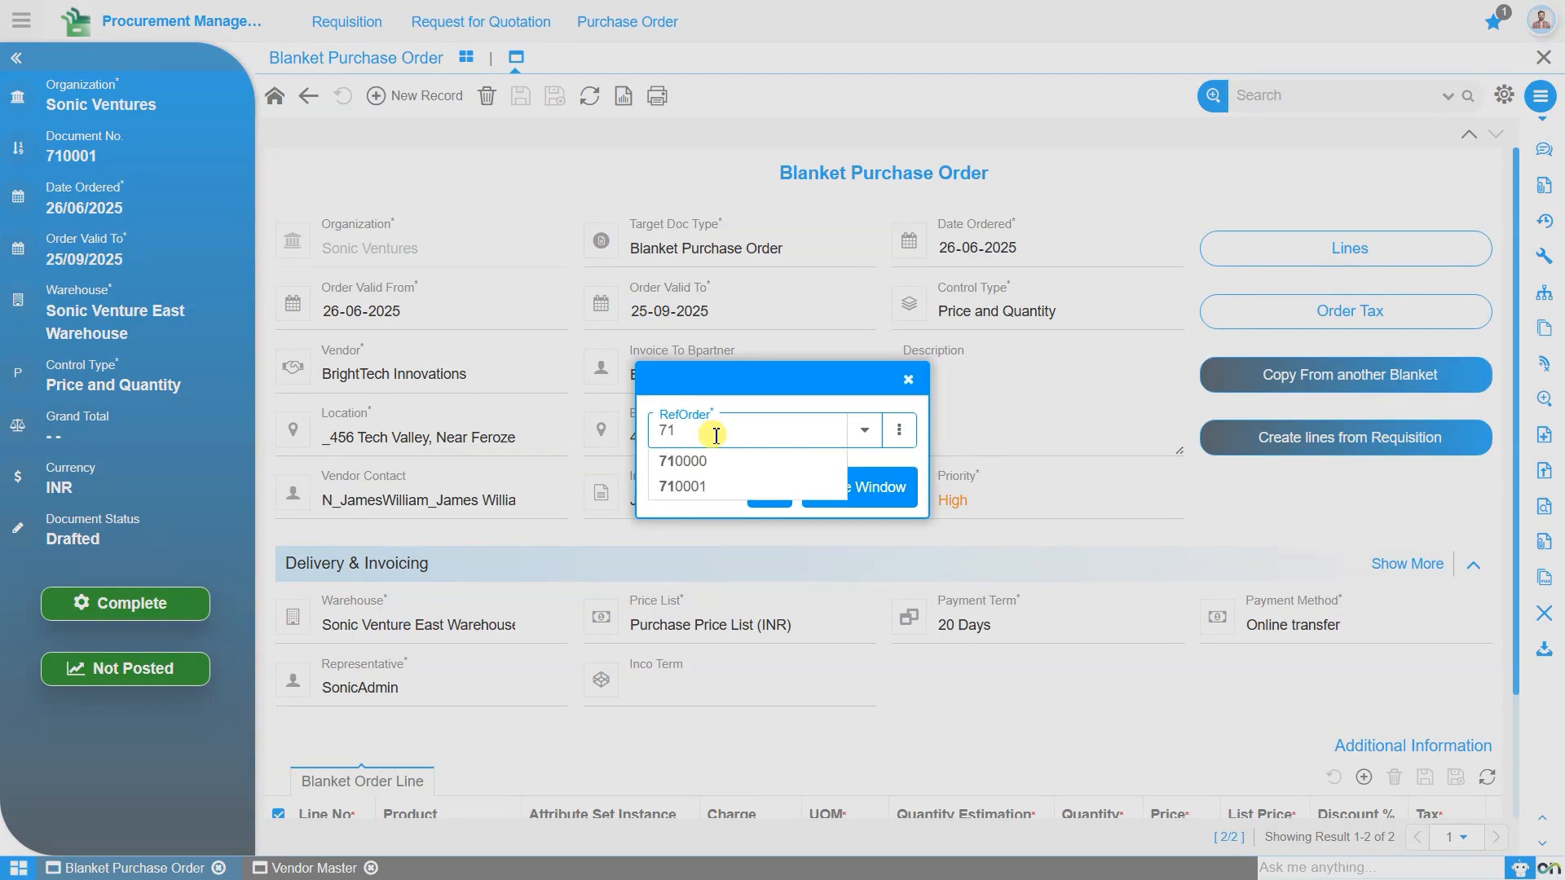
pyautogui.press('Down')
pyautogui.press('Return')
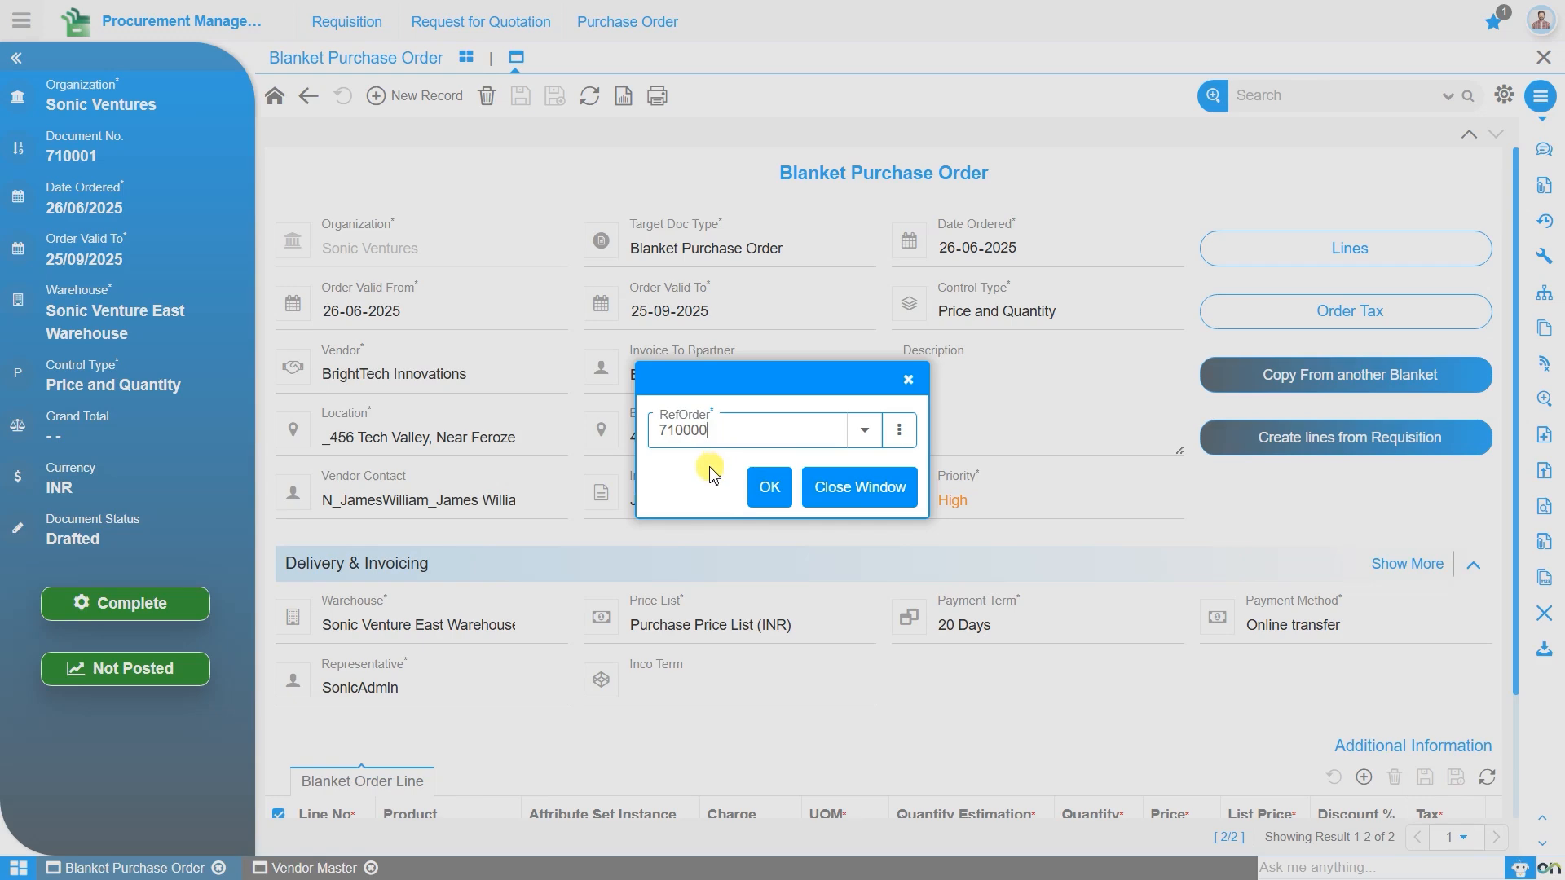
pyautogui.click(910, 381)
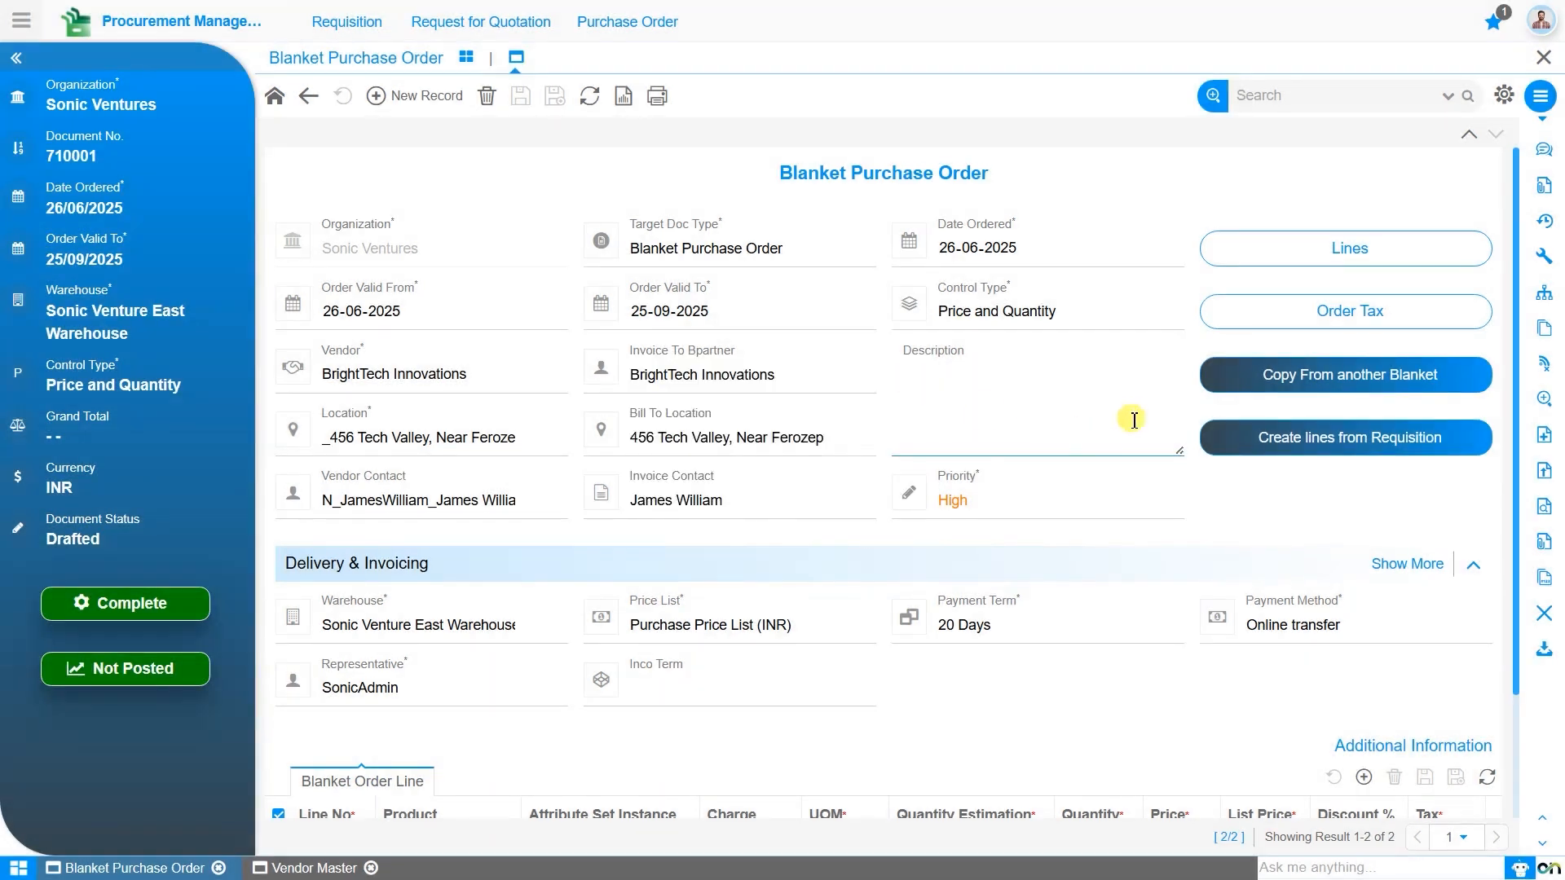
# Open the blanket order's lines and add a new line for the product LG Monitor
pyautogui.click(1342, 250)
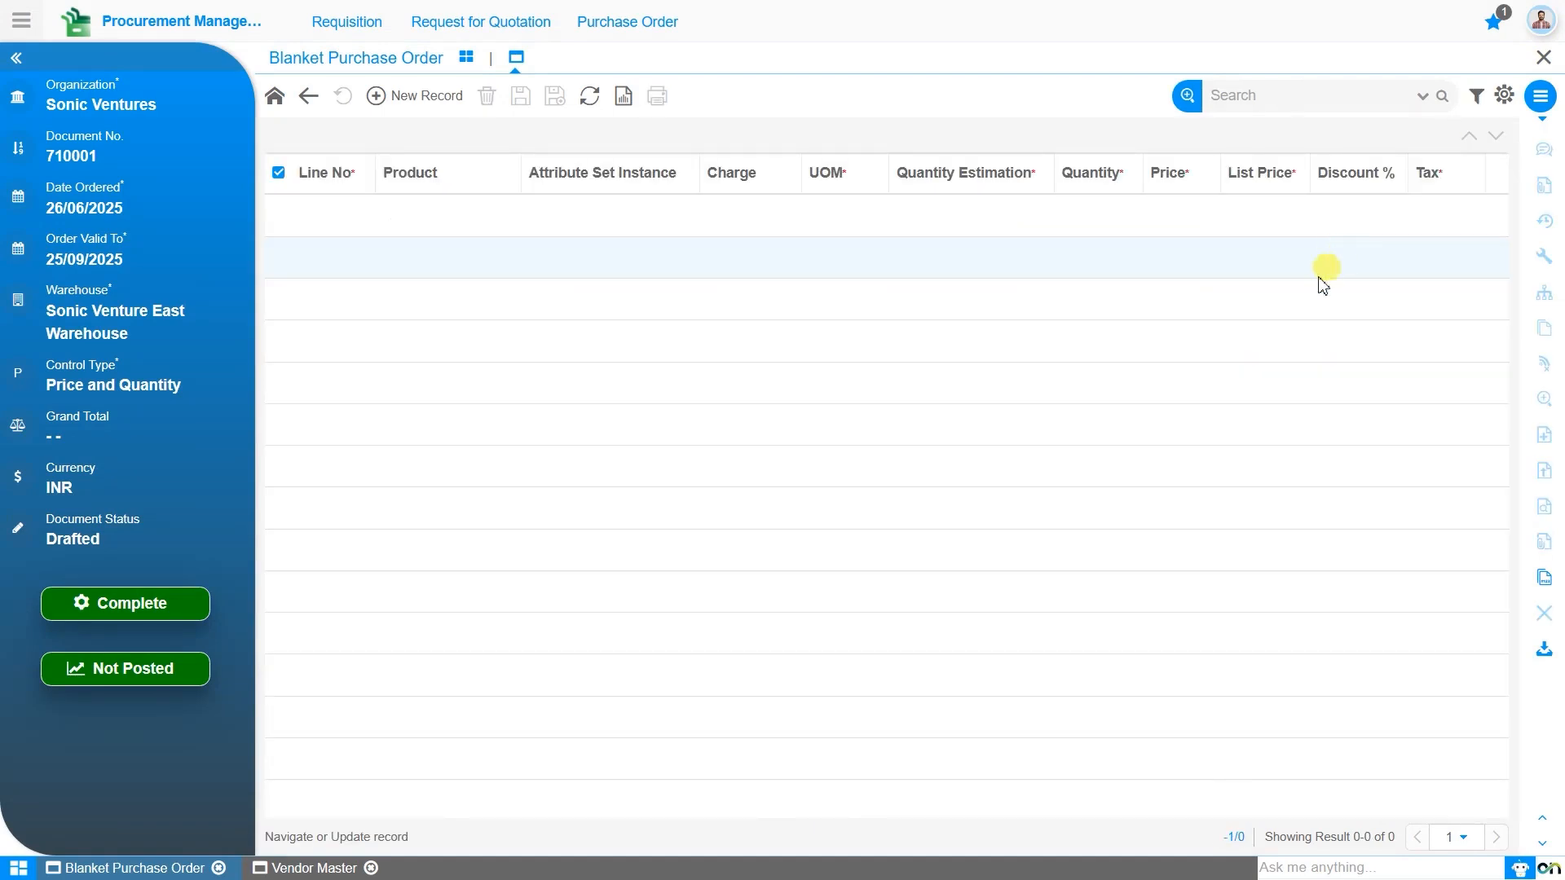
pyautogui.click(417, 99)
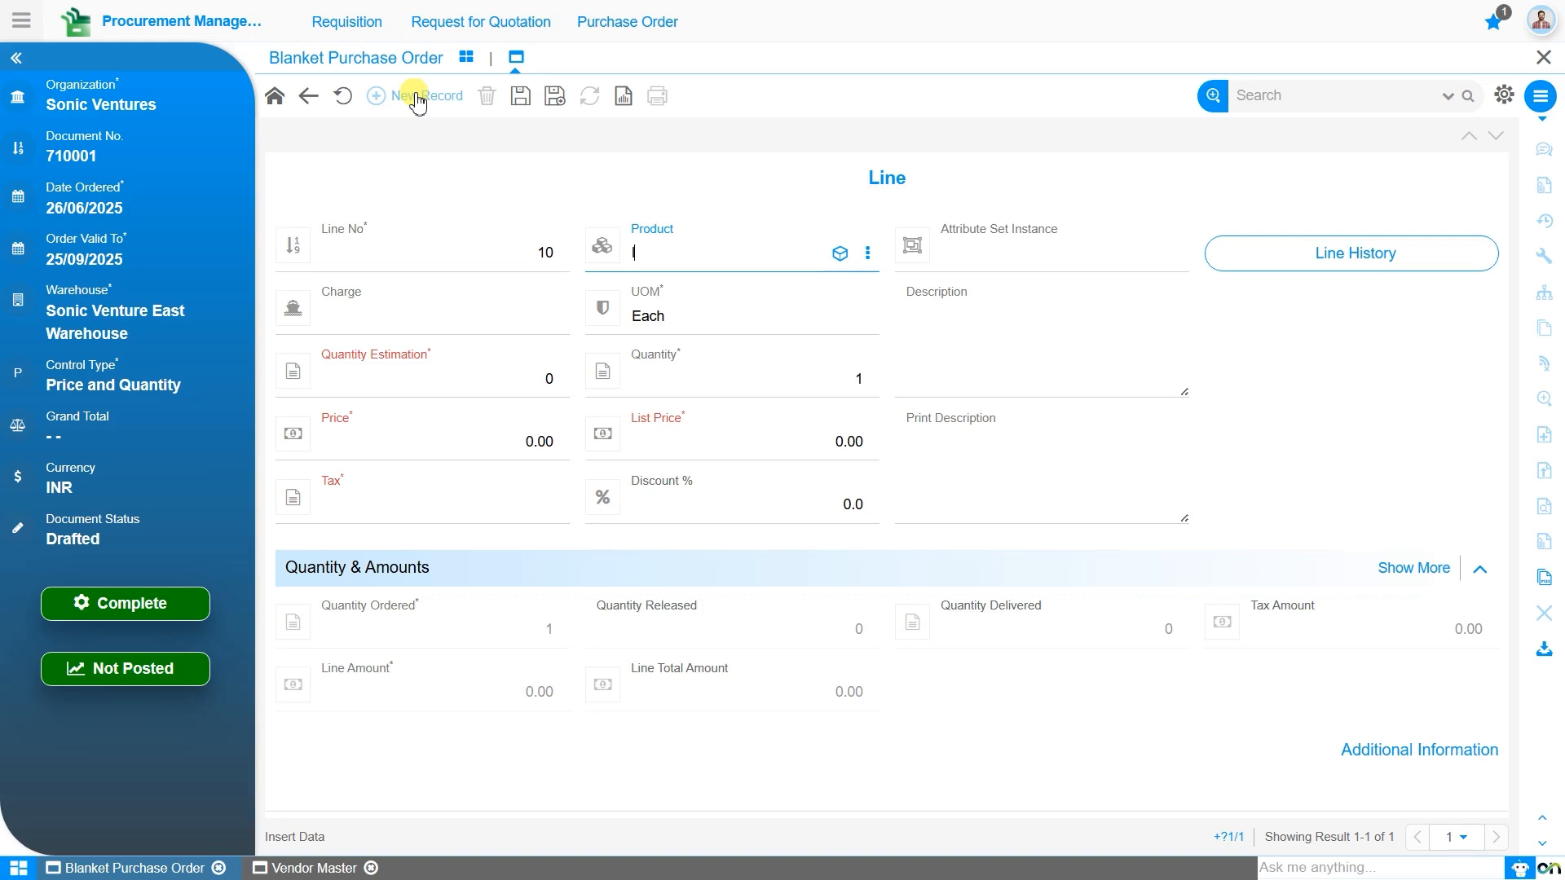
pyautogui.write('lg')
pyautogui.press('Down')
pyautogui.press('Return')
# Set both the quantity estimation and the quantity of the LG Monitor line to 1500 and save the line
pyautogui.click(493, 385)
pyautogui.write('15')
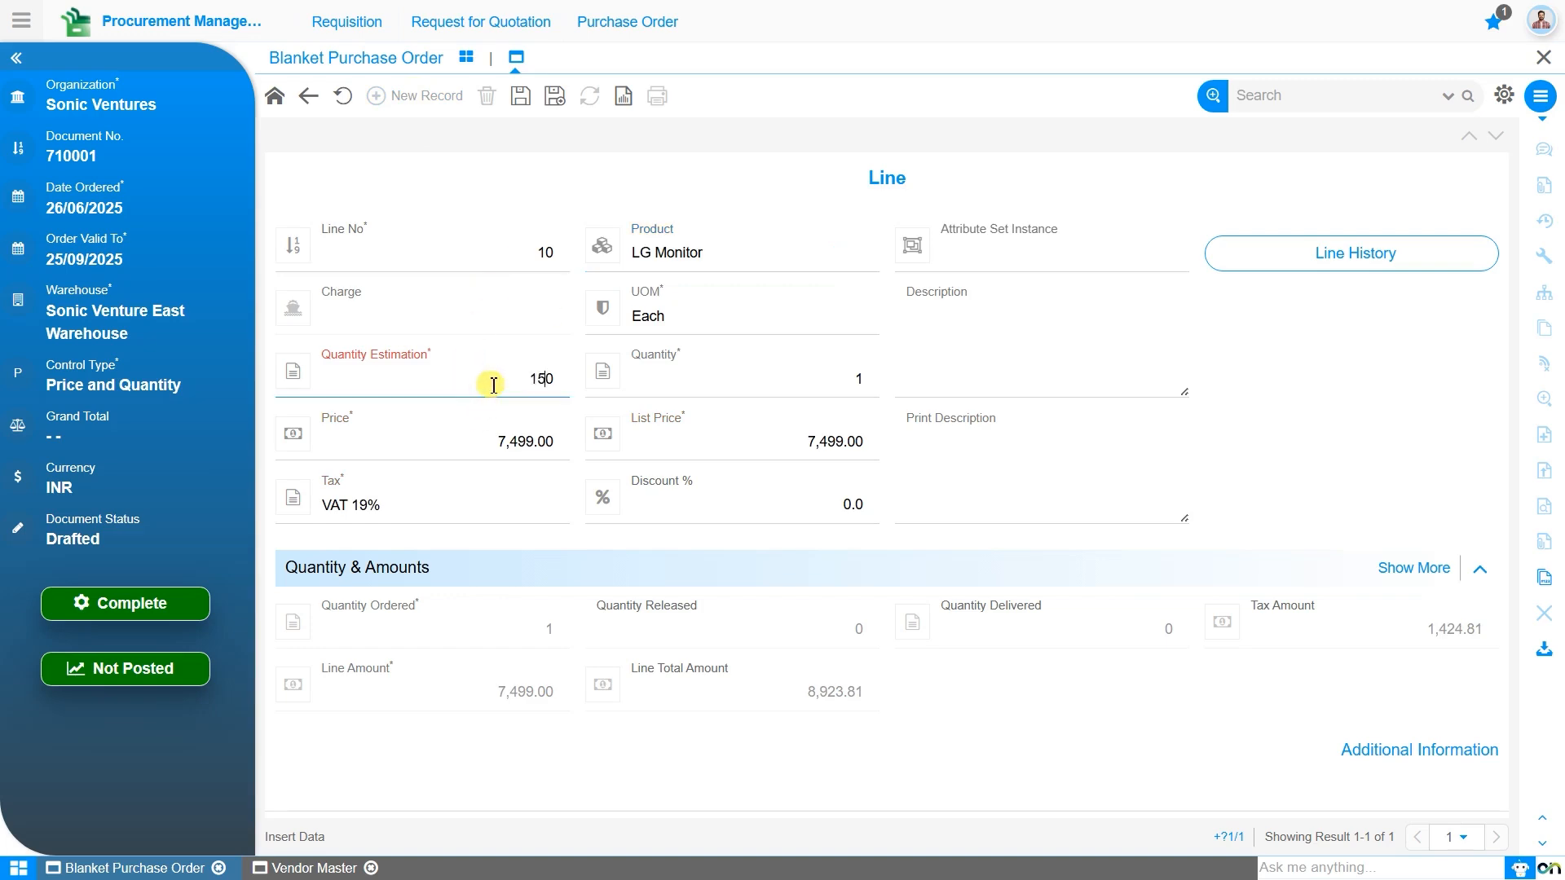
pyautogui.write('0')
pyautogui.doubleClick(493, 385)
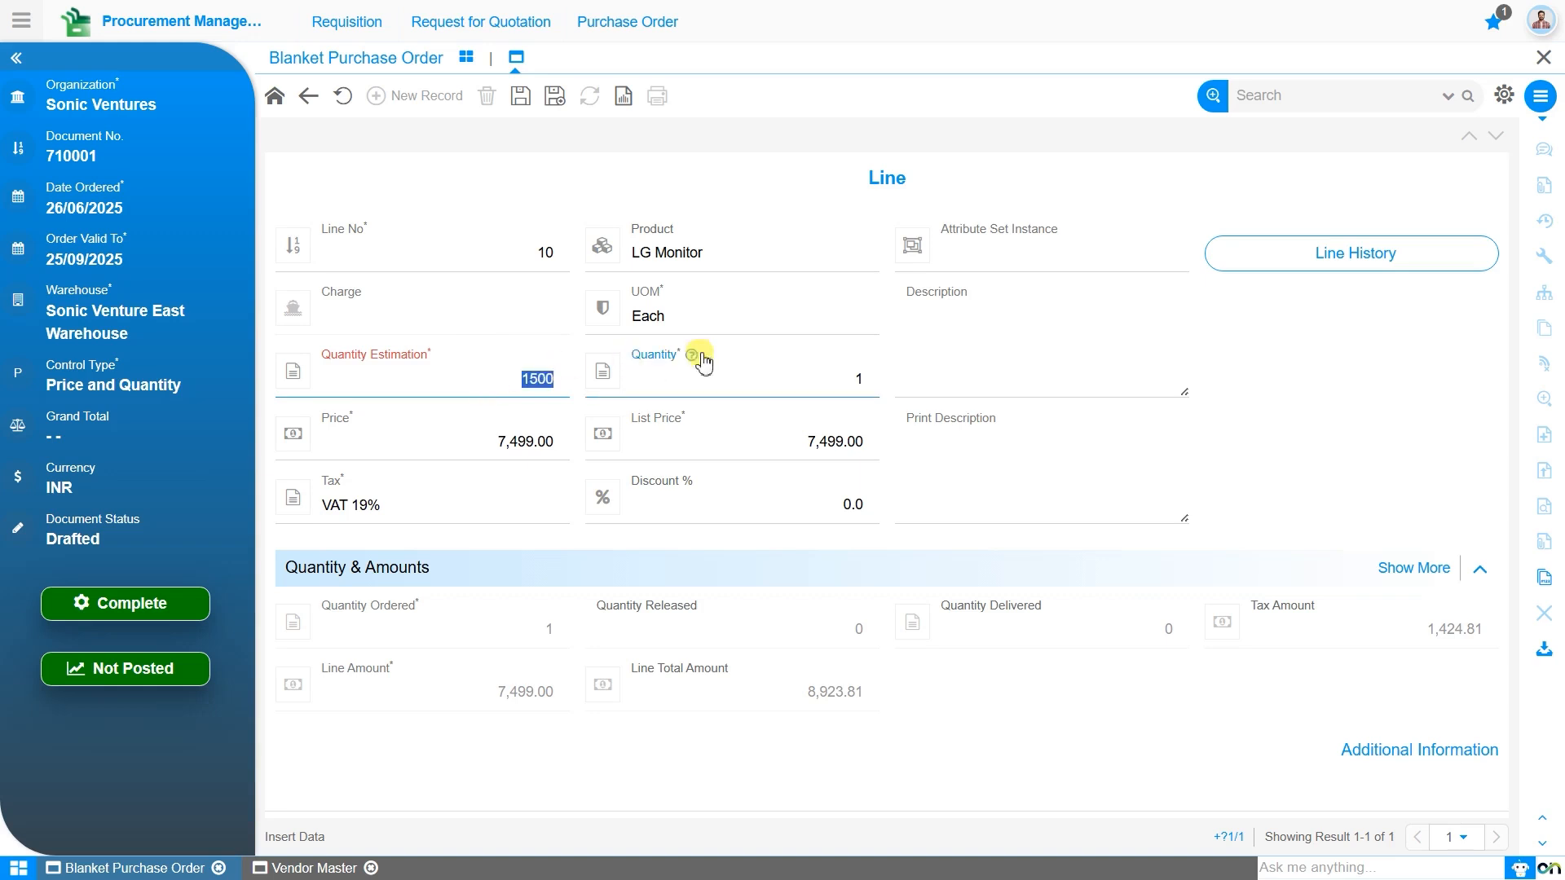
pyautogui.click(728, 388)
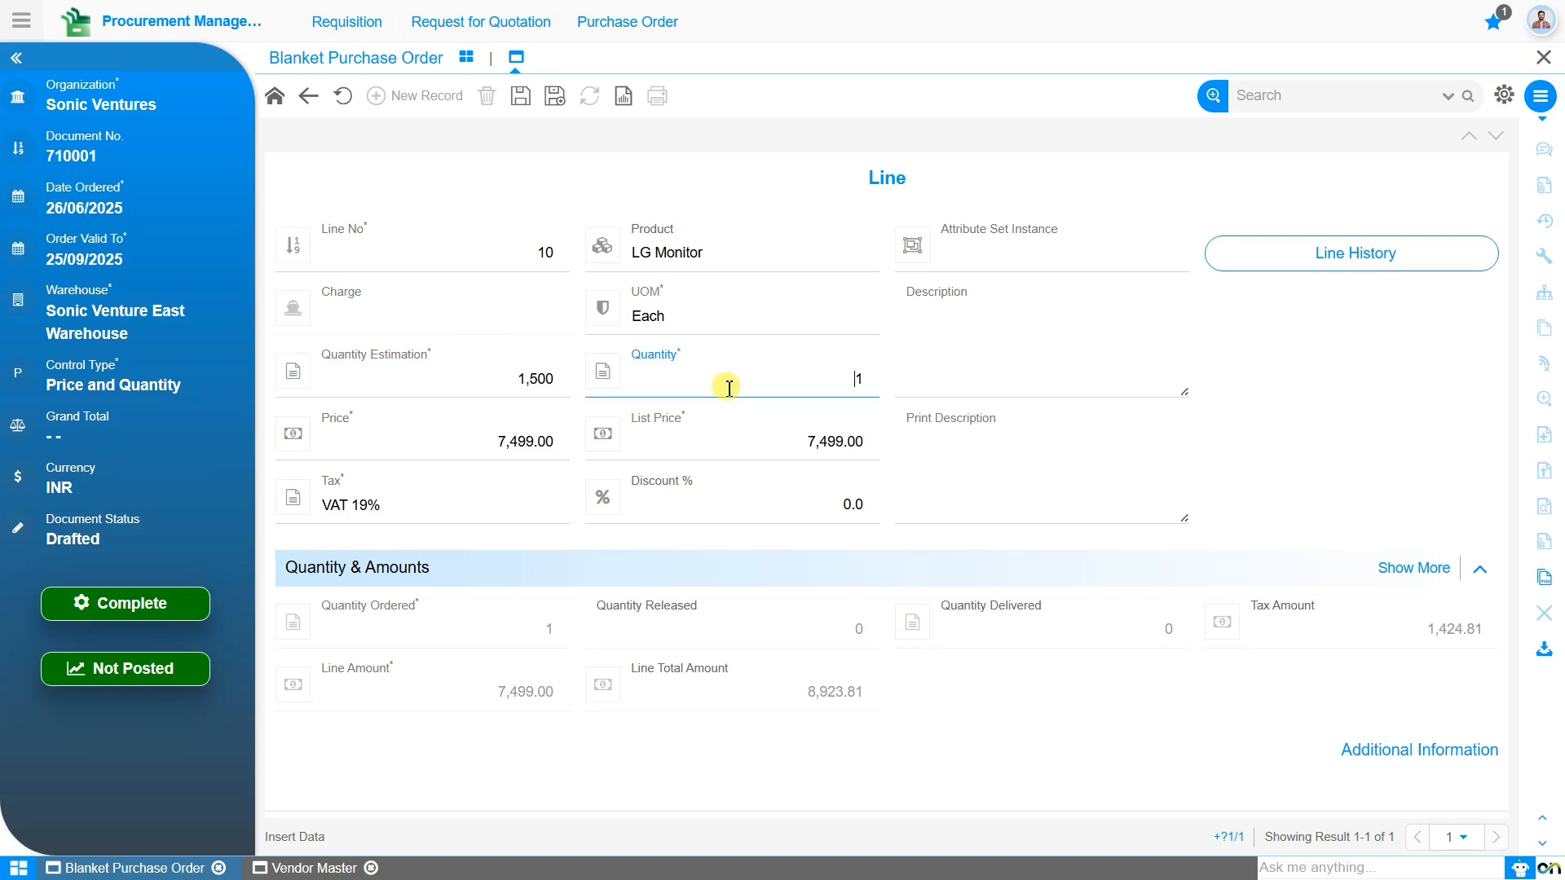
pyautogui.doubleClick(729, 388)
pyautogui.press('BackSpace')
pyautogui.write('1500')
pyautogui.click(521, 97)
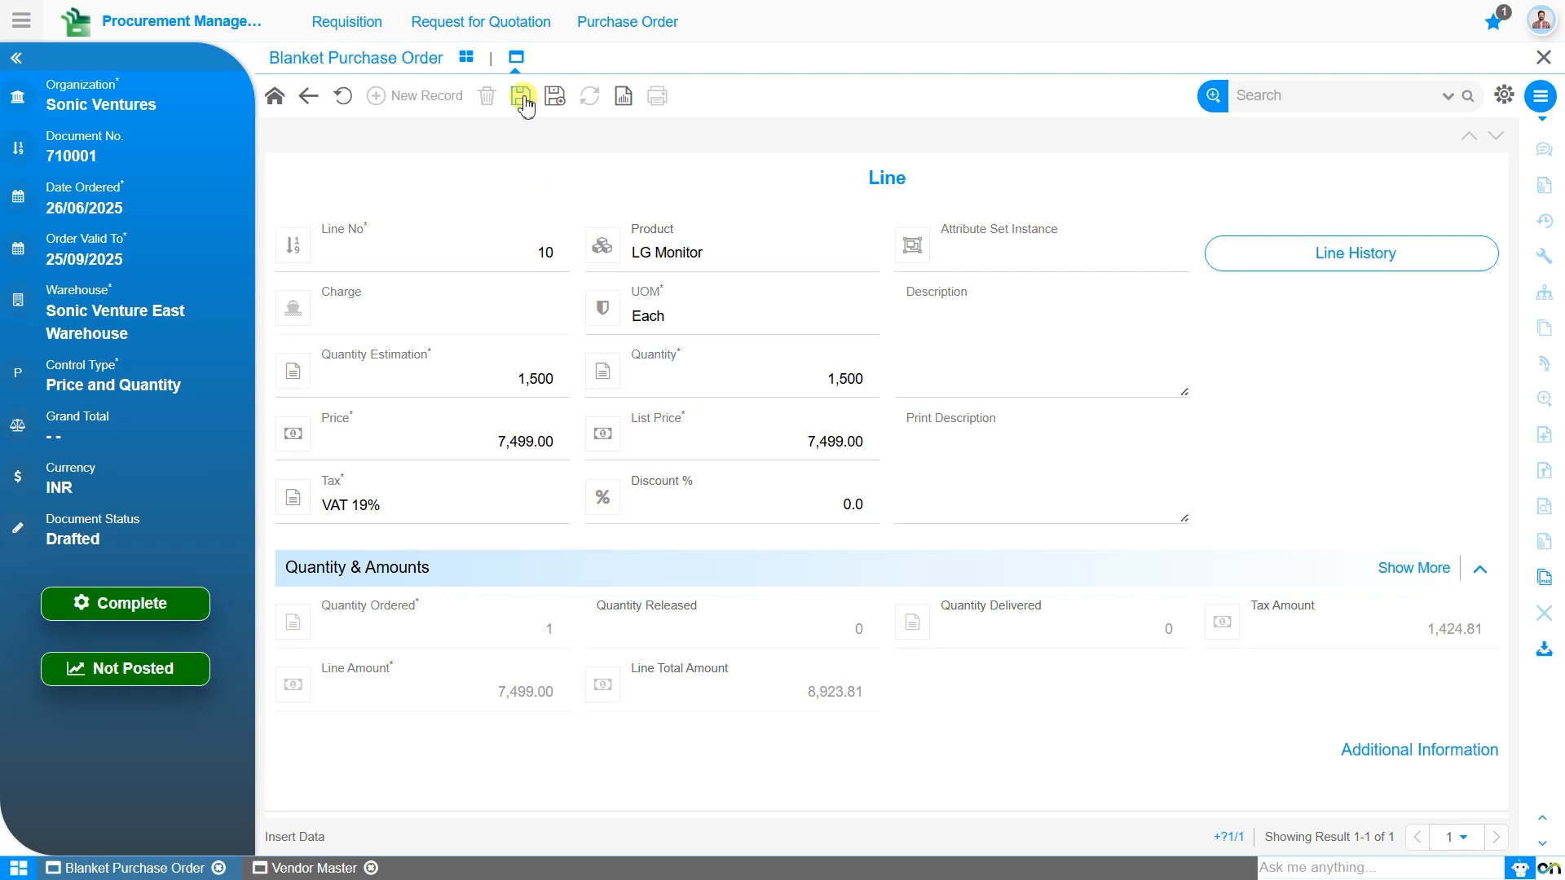
pyautogui.click(522, 96)
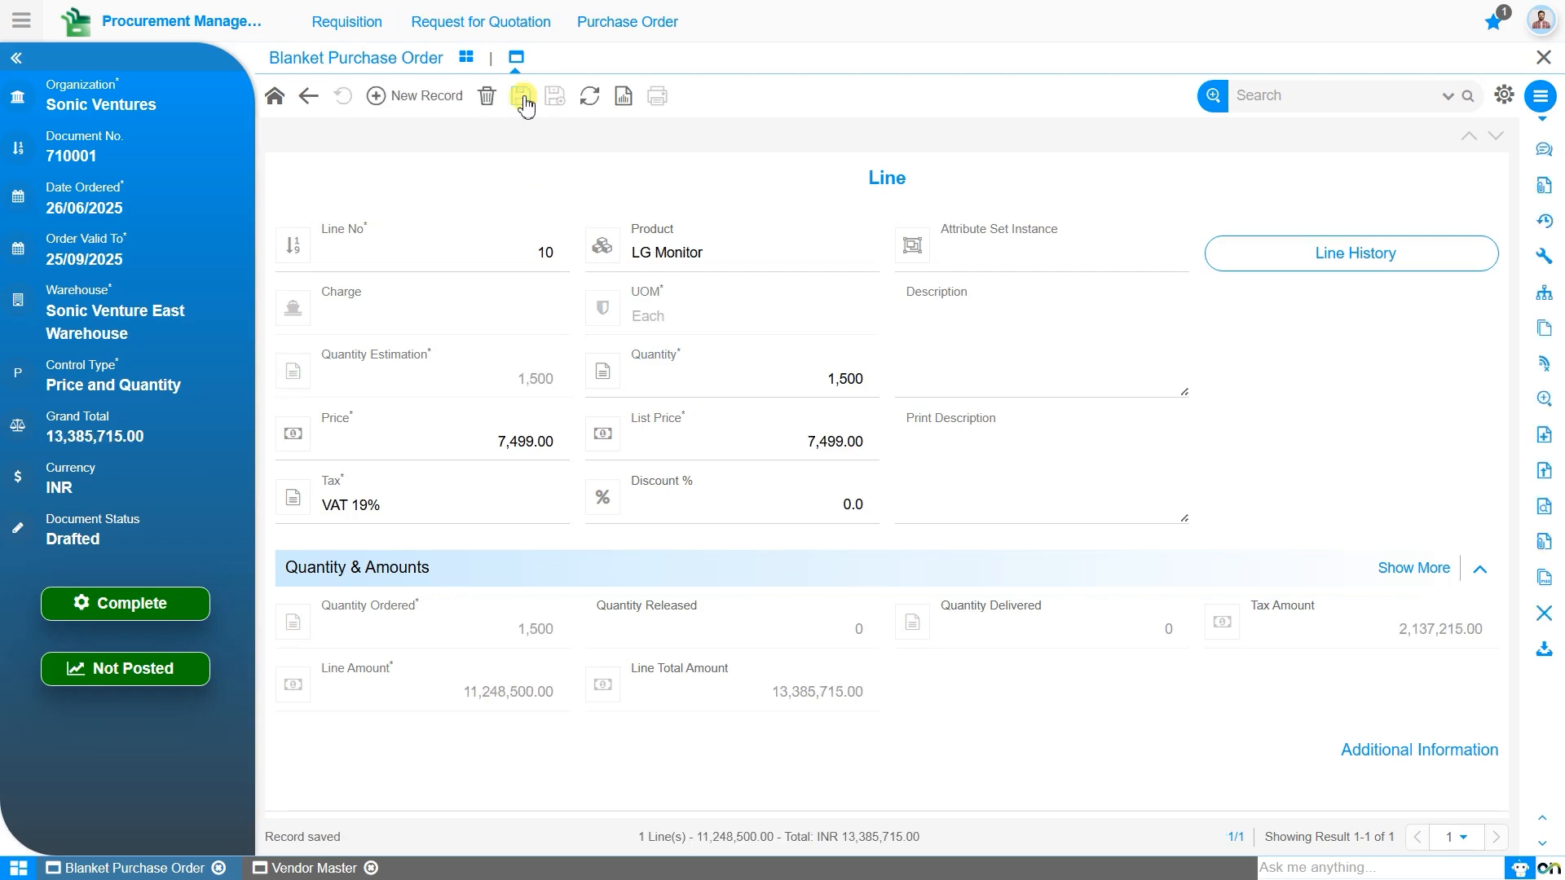
# Add an order line for CPU Cabinet with quantity estimation and quantity both 1500, and save it
pyautogui.click(425, 96)
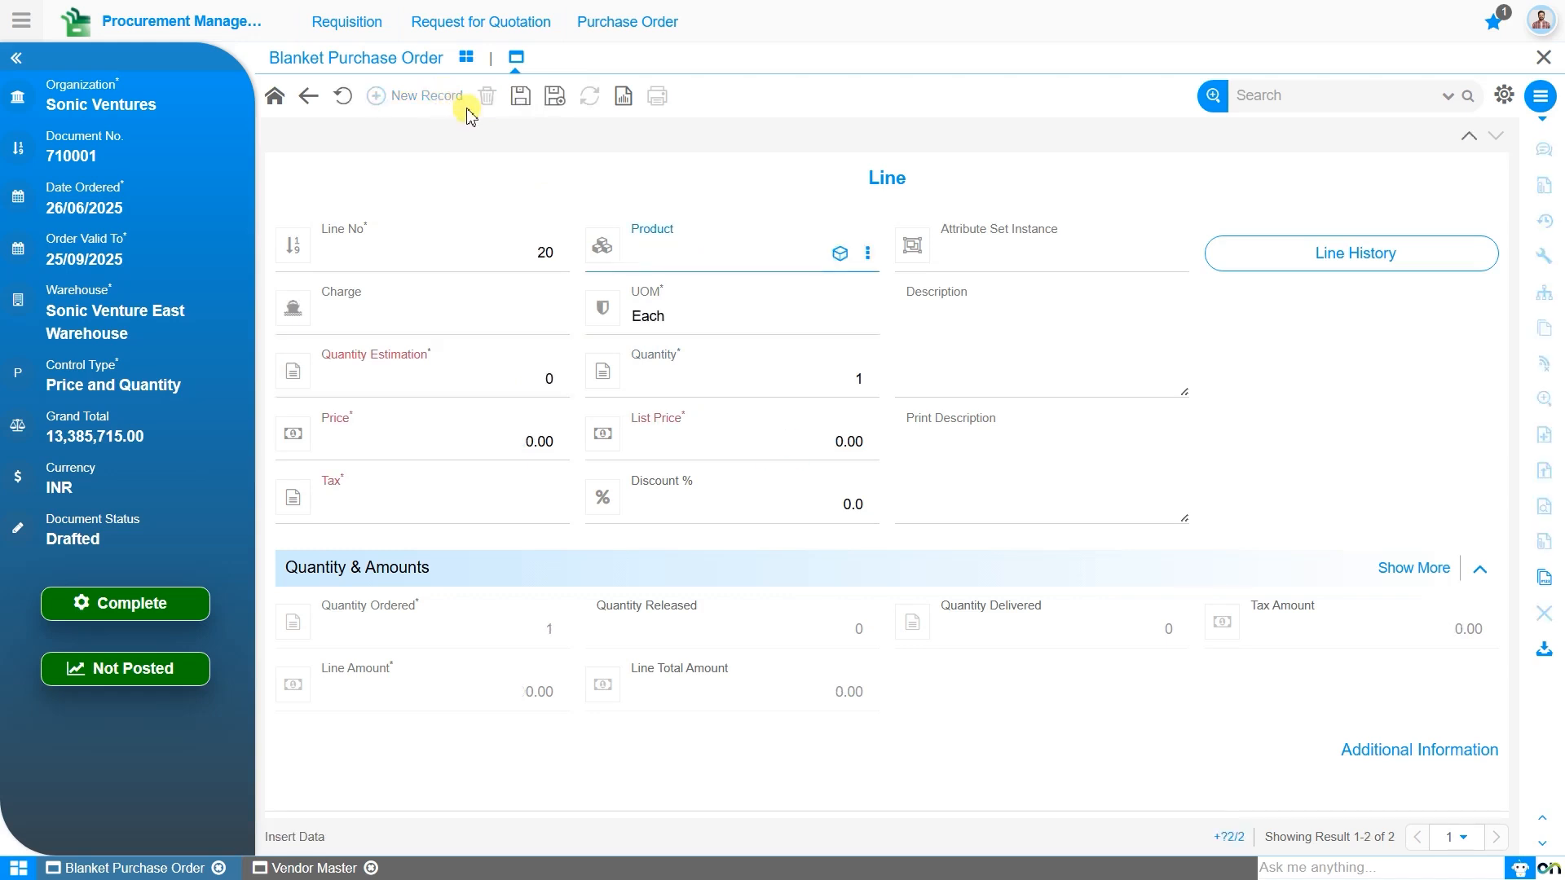
pyautogui.write('cpu')
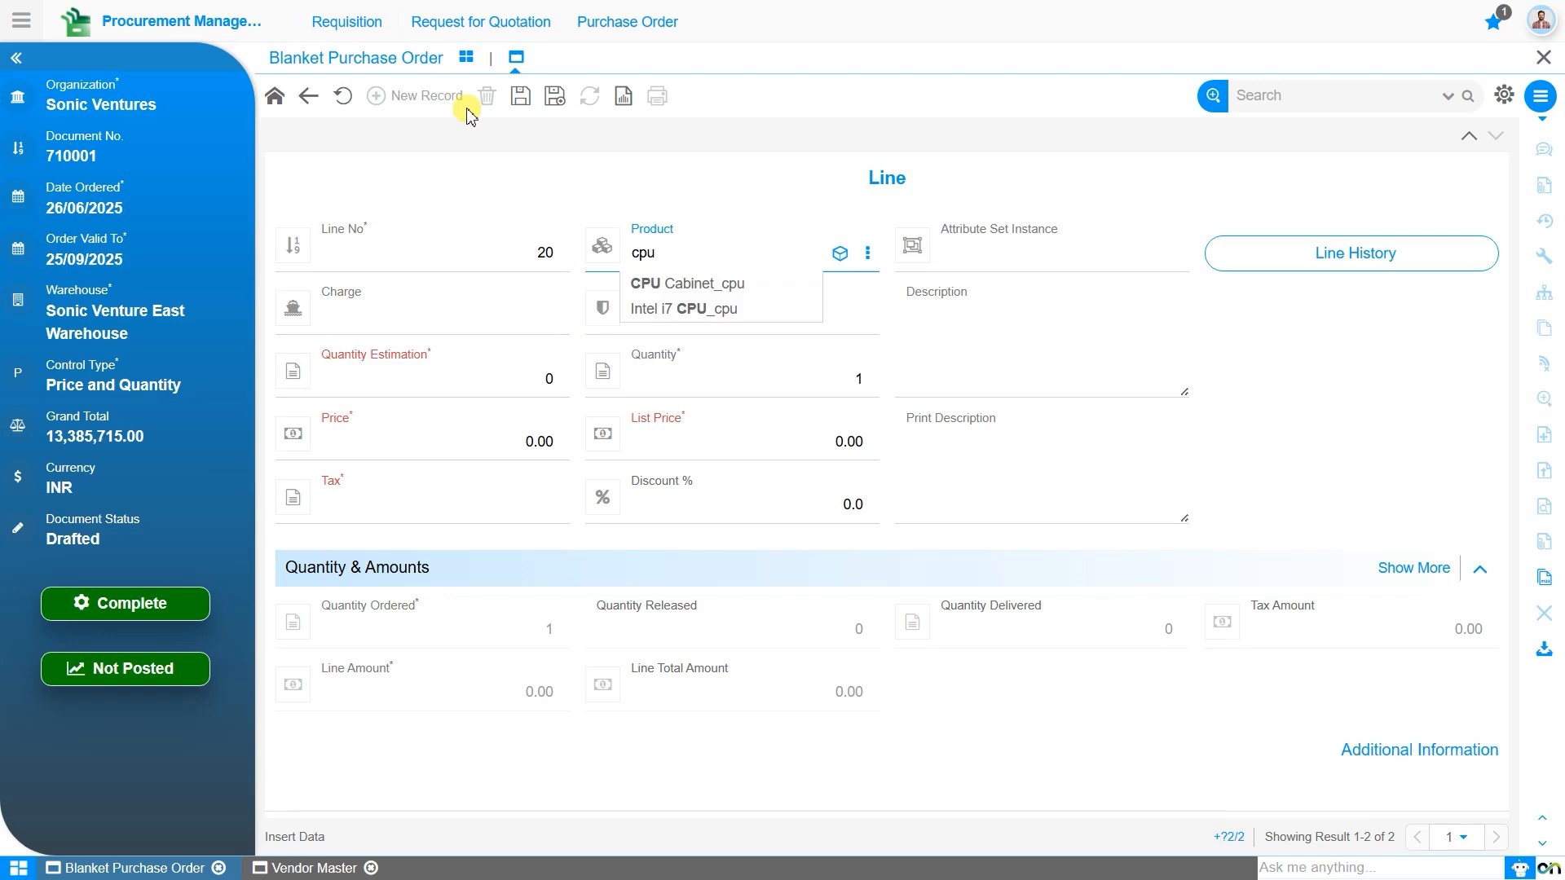
pyautogui.press('Return')
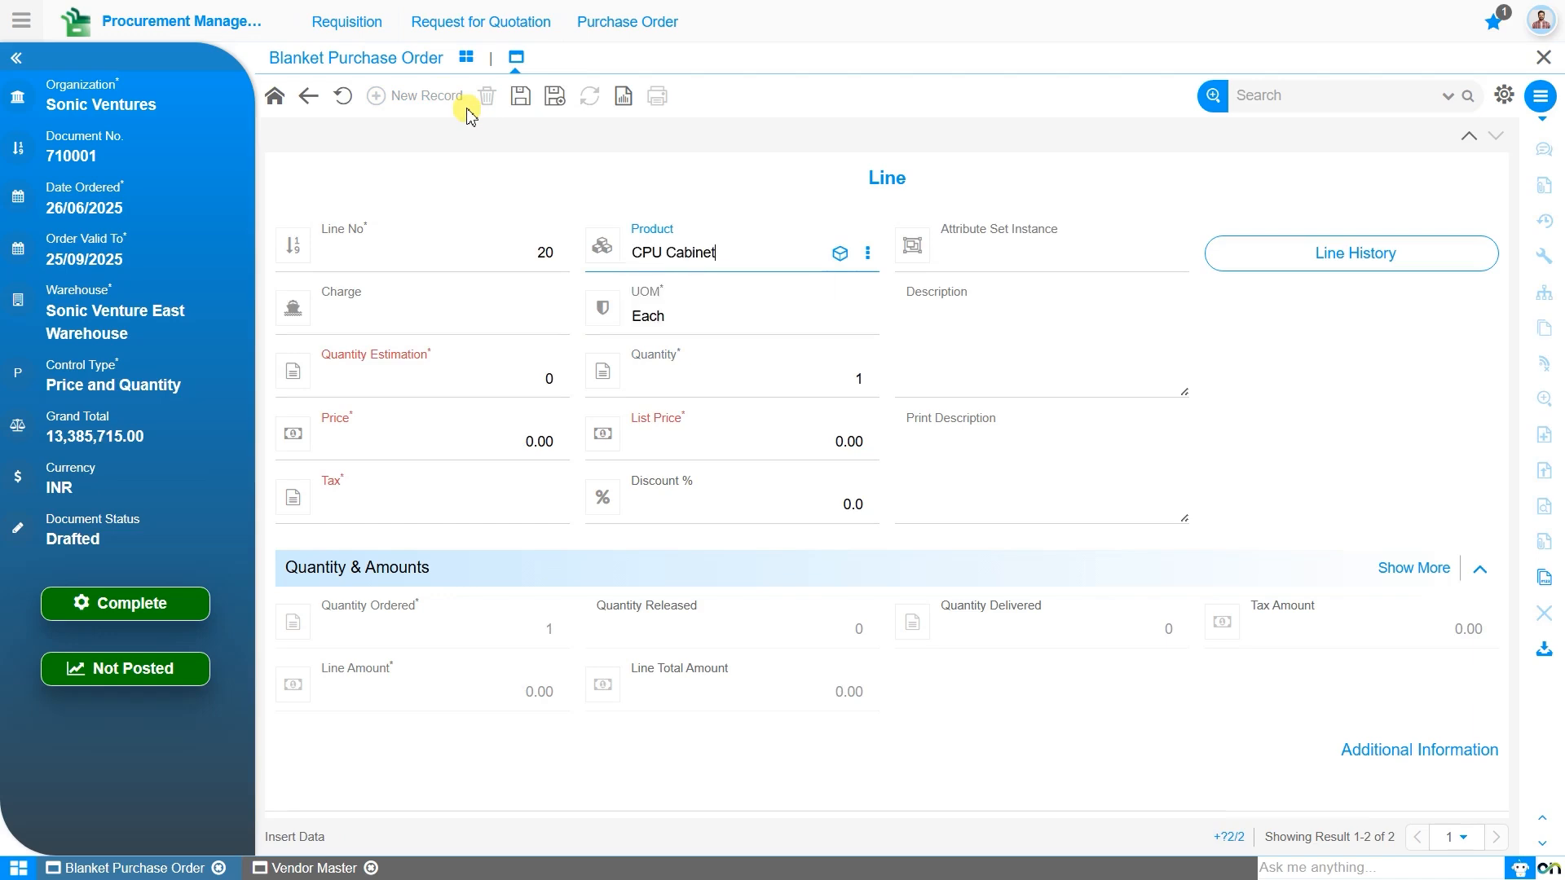
pyautogui.click(471, 394)
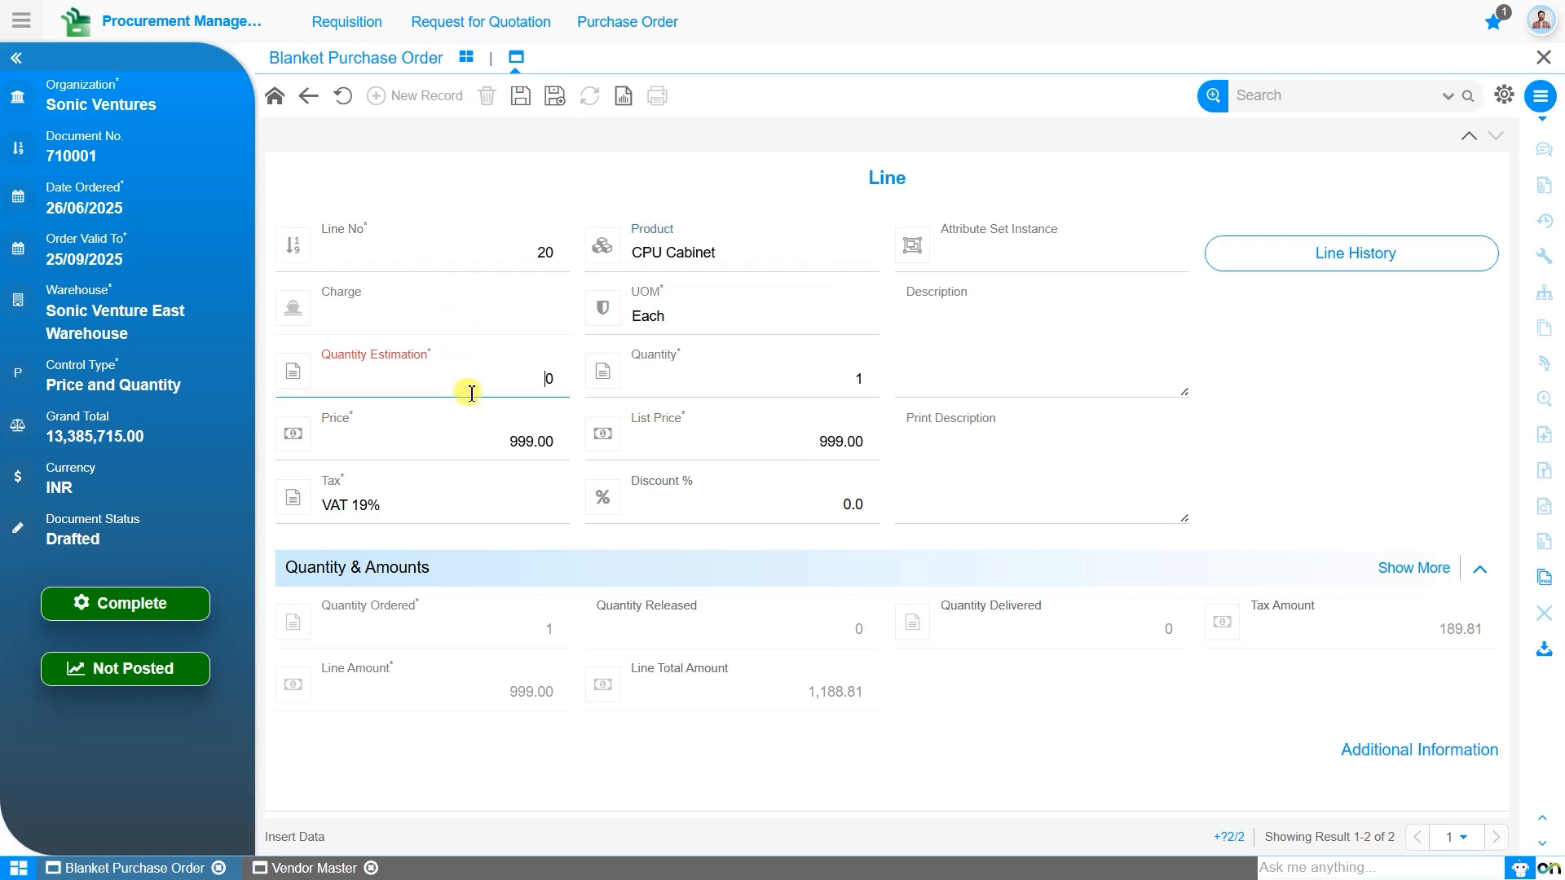
pyautogui.write('1500')
pyautogui.click(654, 380)
pyautogui.write('1500')
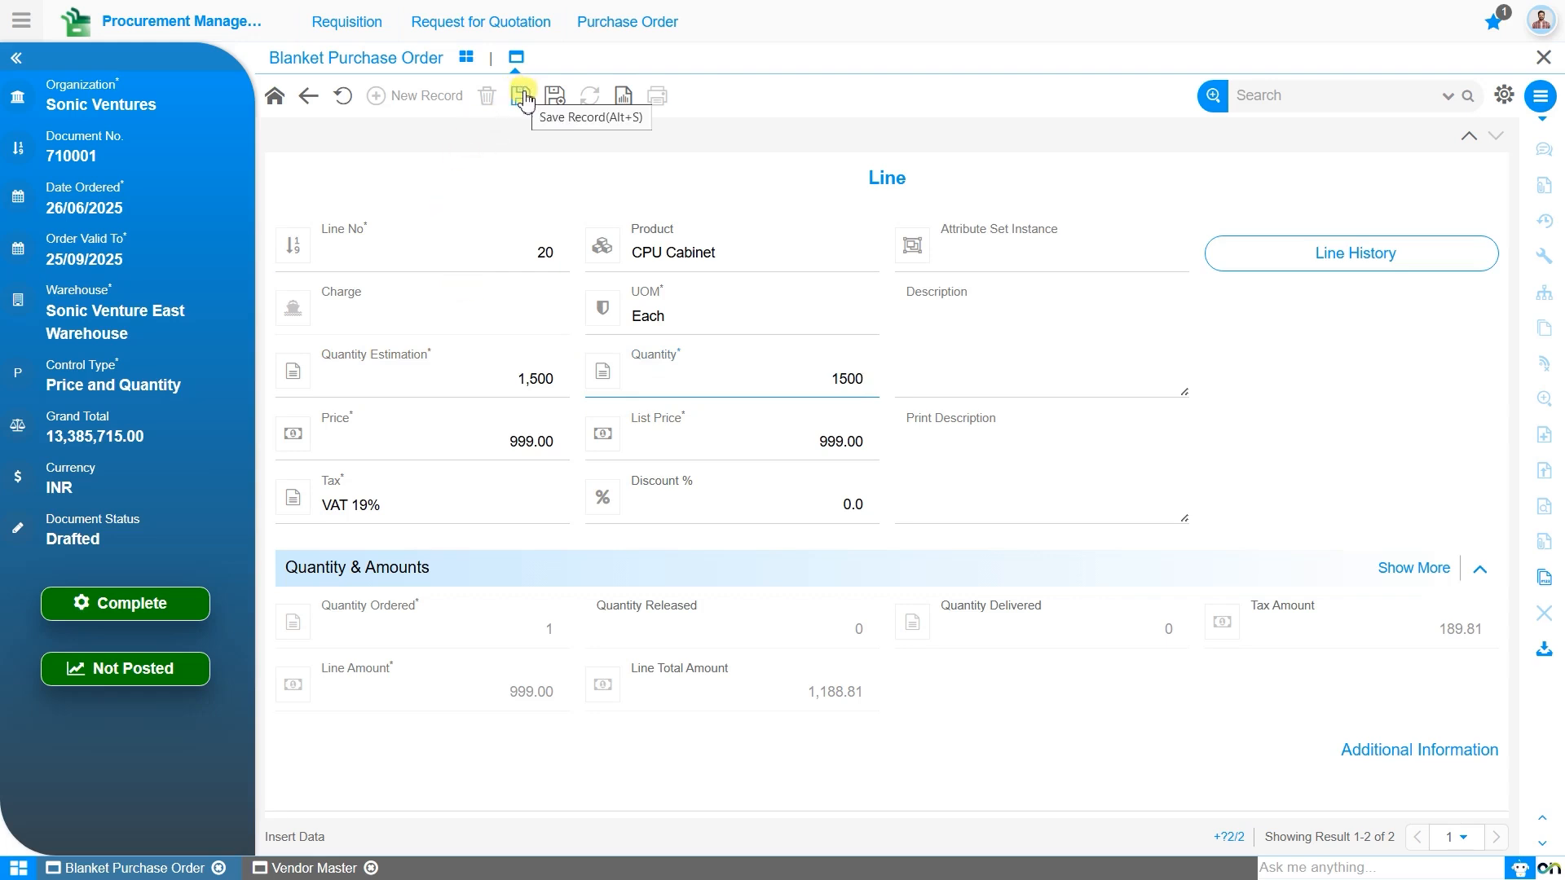
pyautogui.click(447, 437)
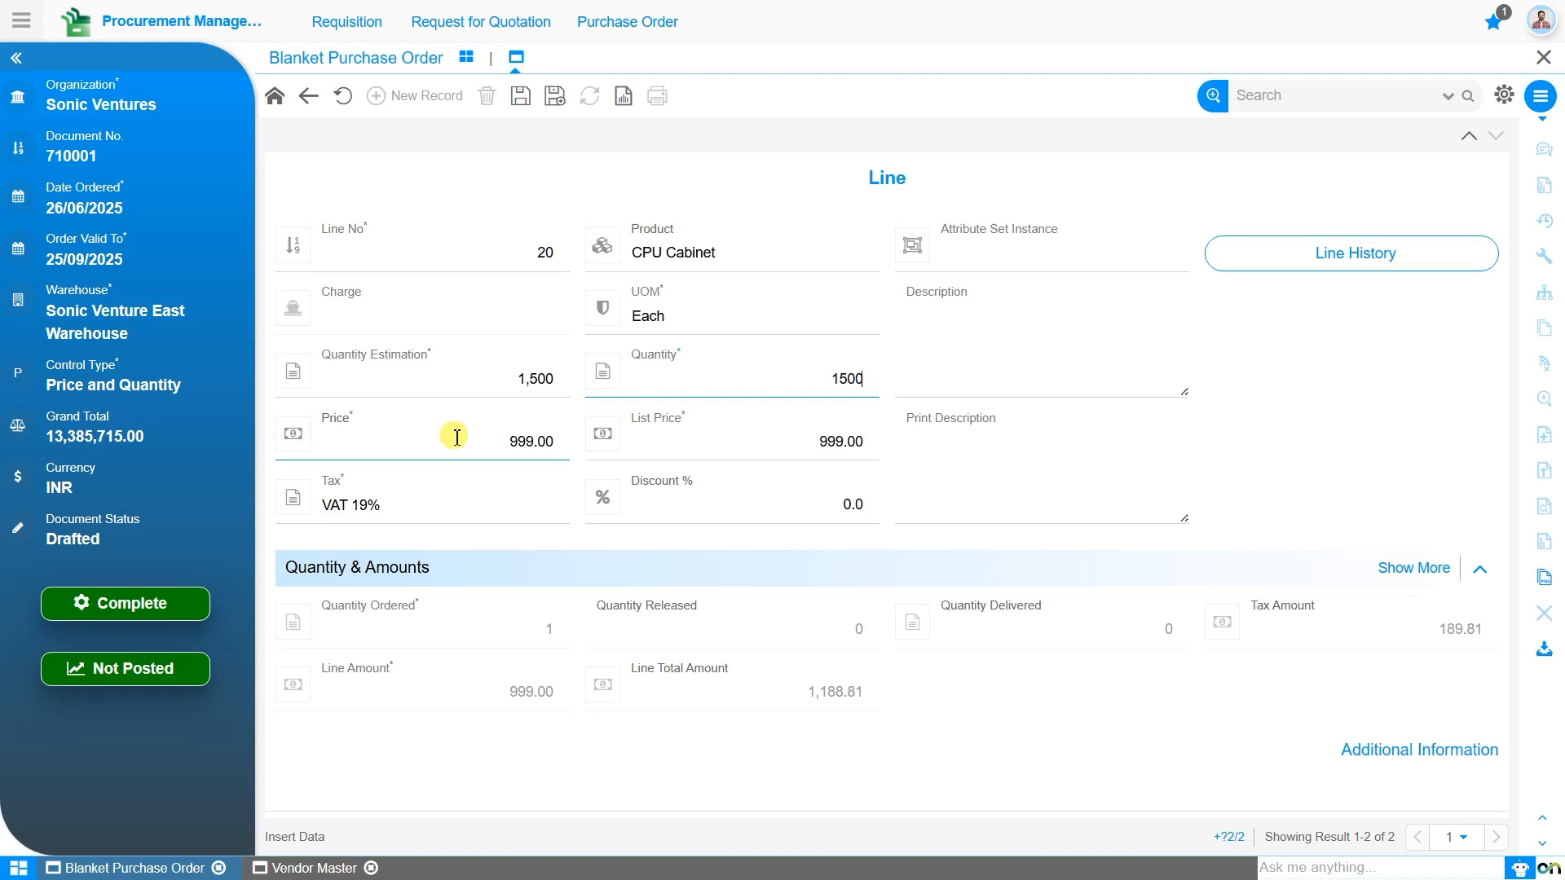
pyautogui.click(525, 101)
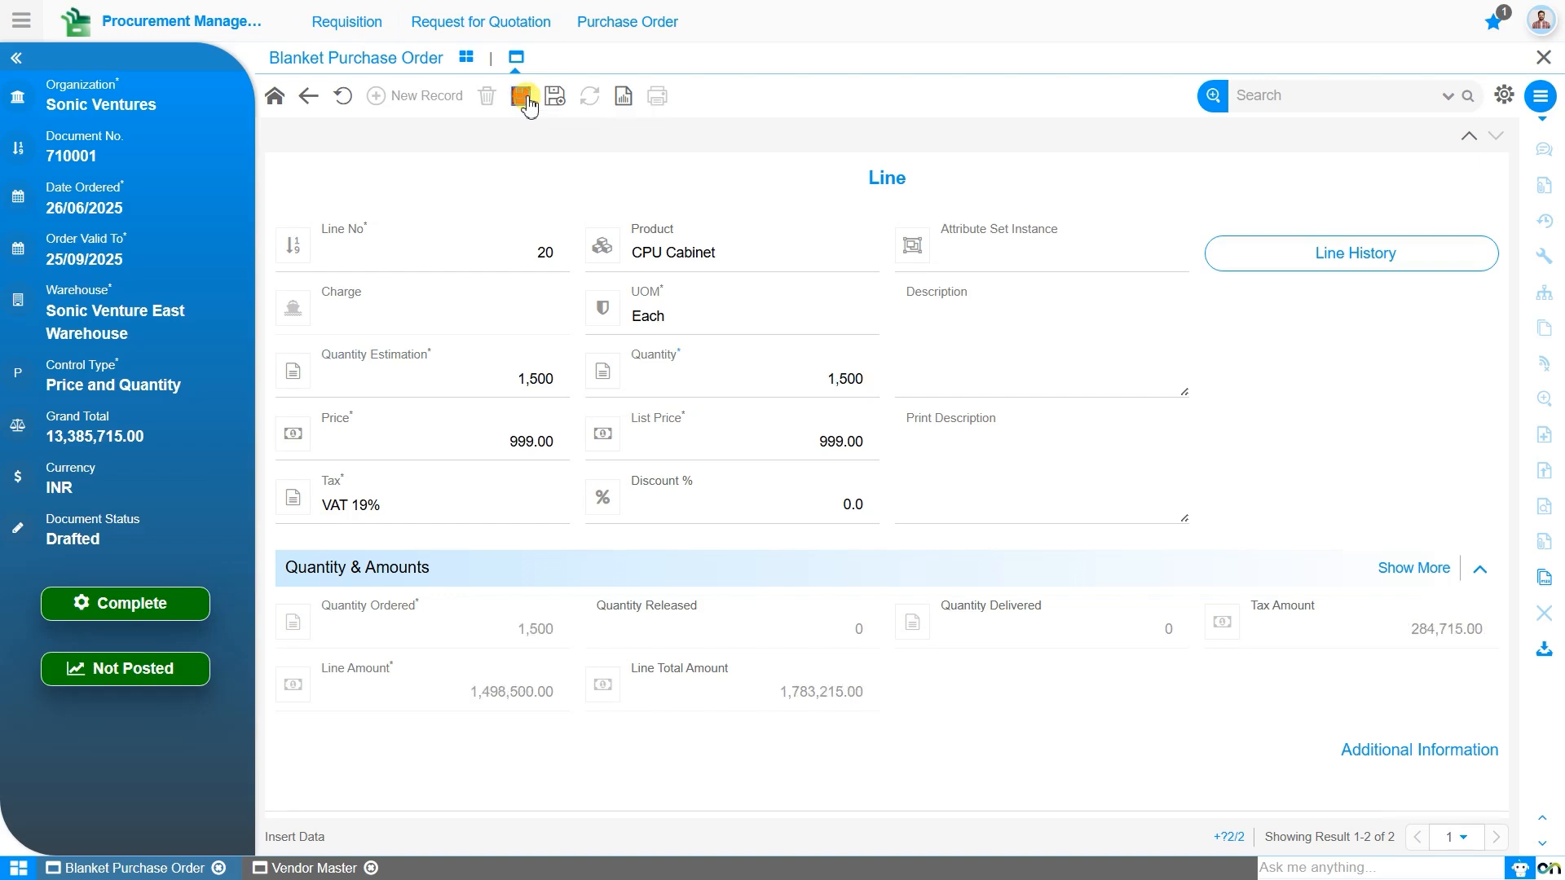
# Add a new order line for the product RAM and assign it the existing 6 GB attribute set instance
pyautogui.click(432, 96)
pyautogui.click(667, 250)
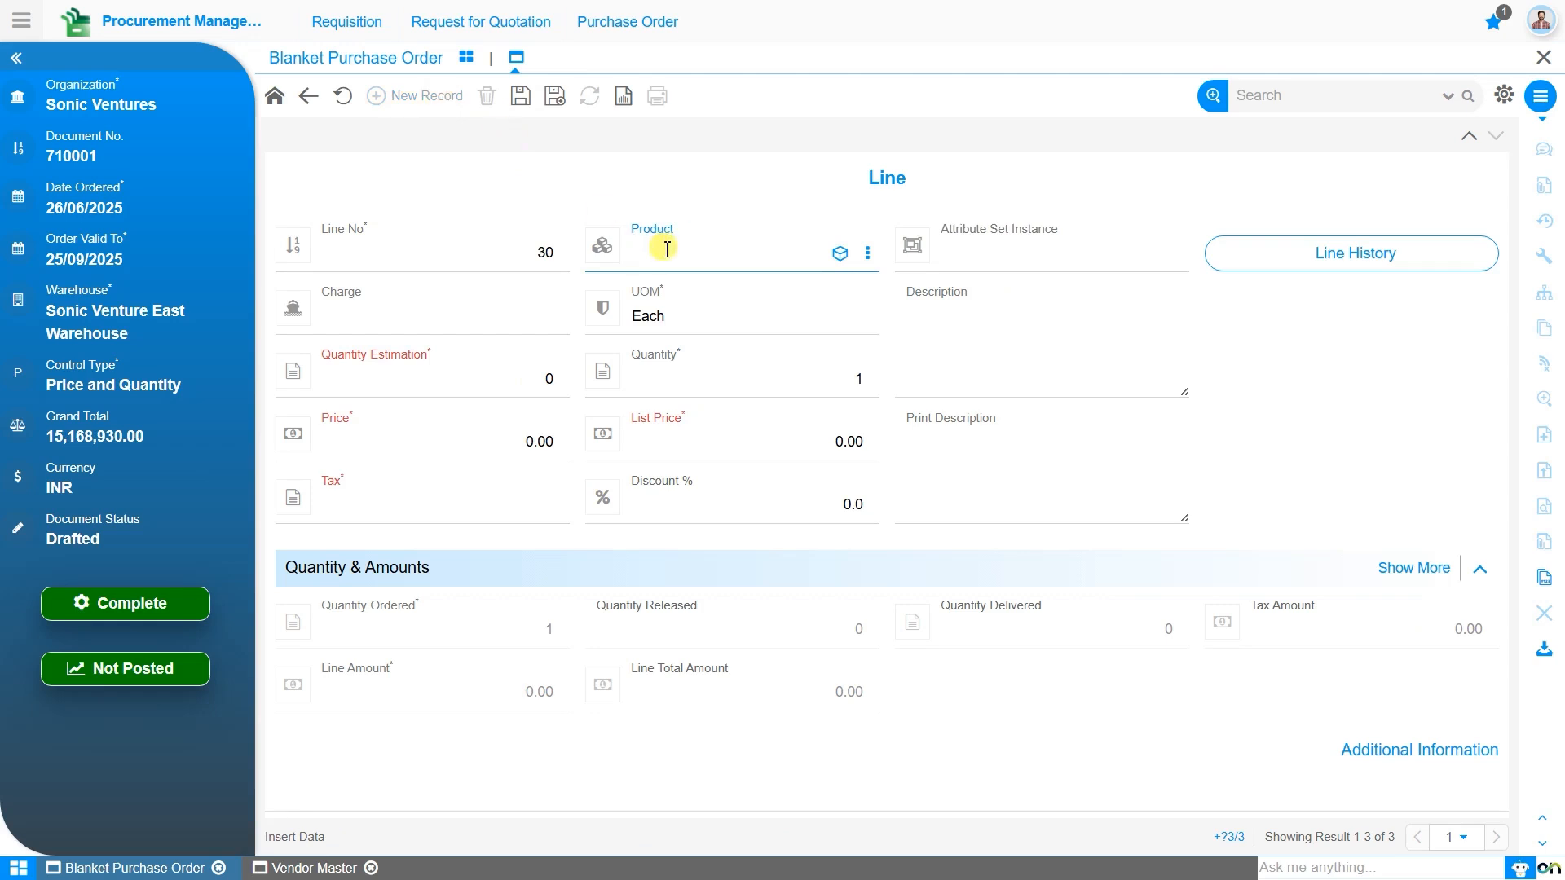
pyautogui.write('ram')
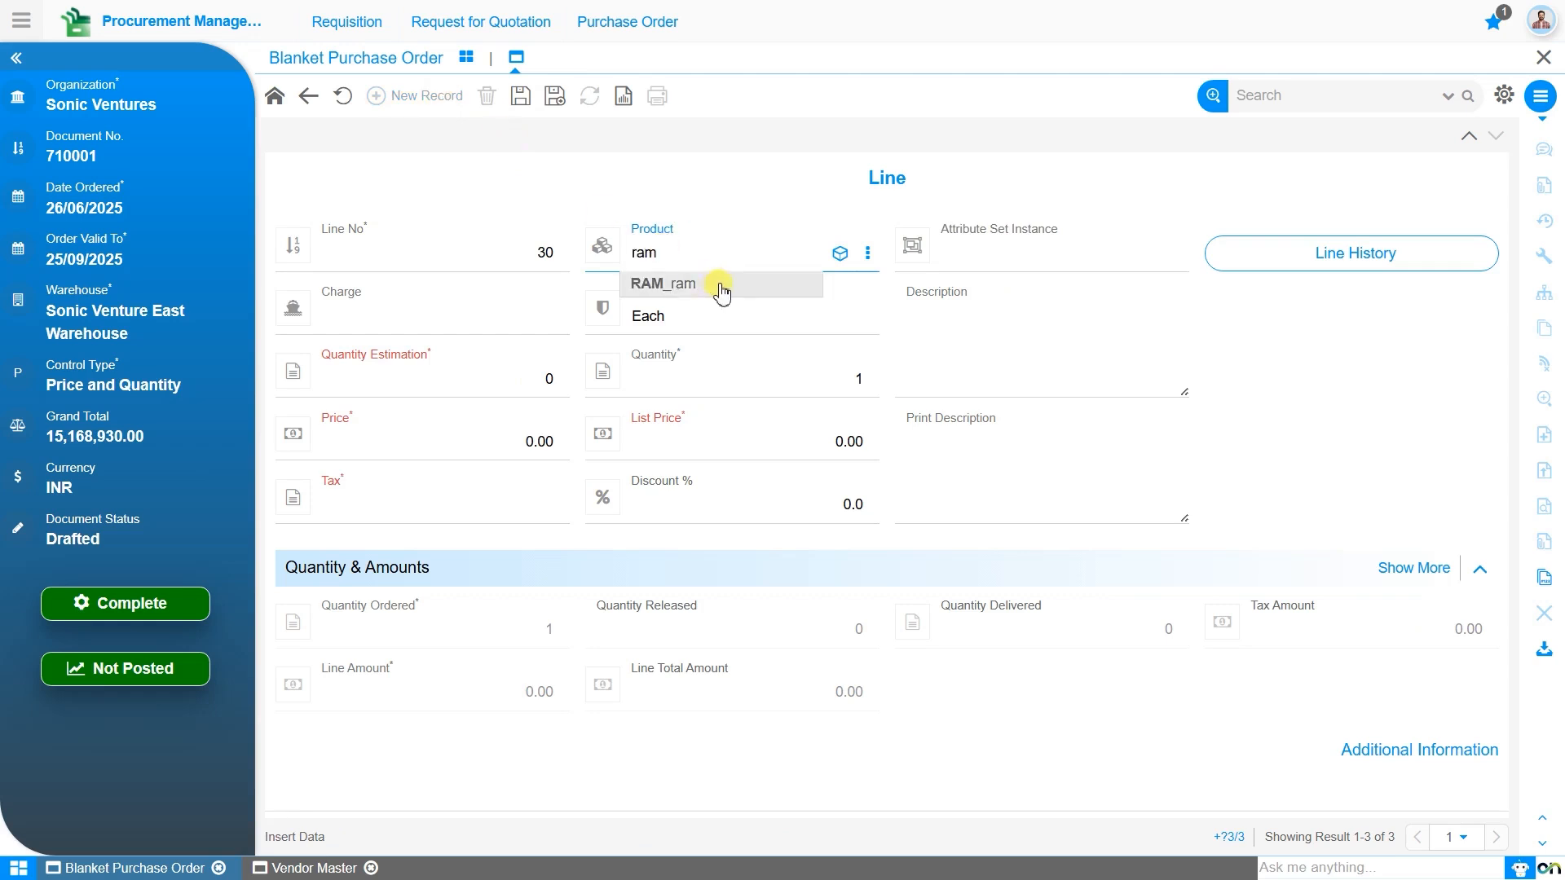
pyautogui.click(722, 286)
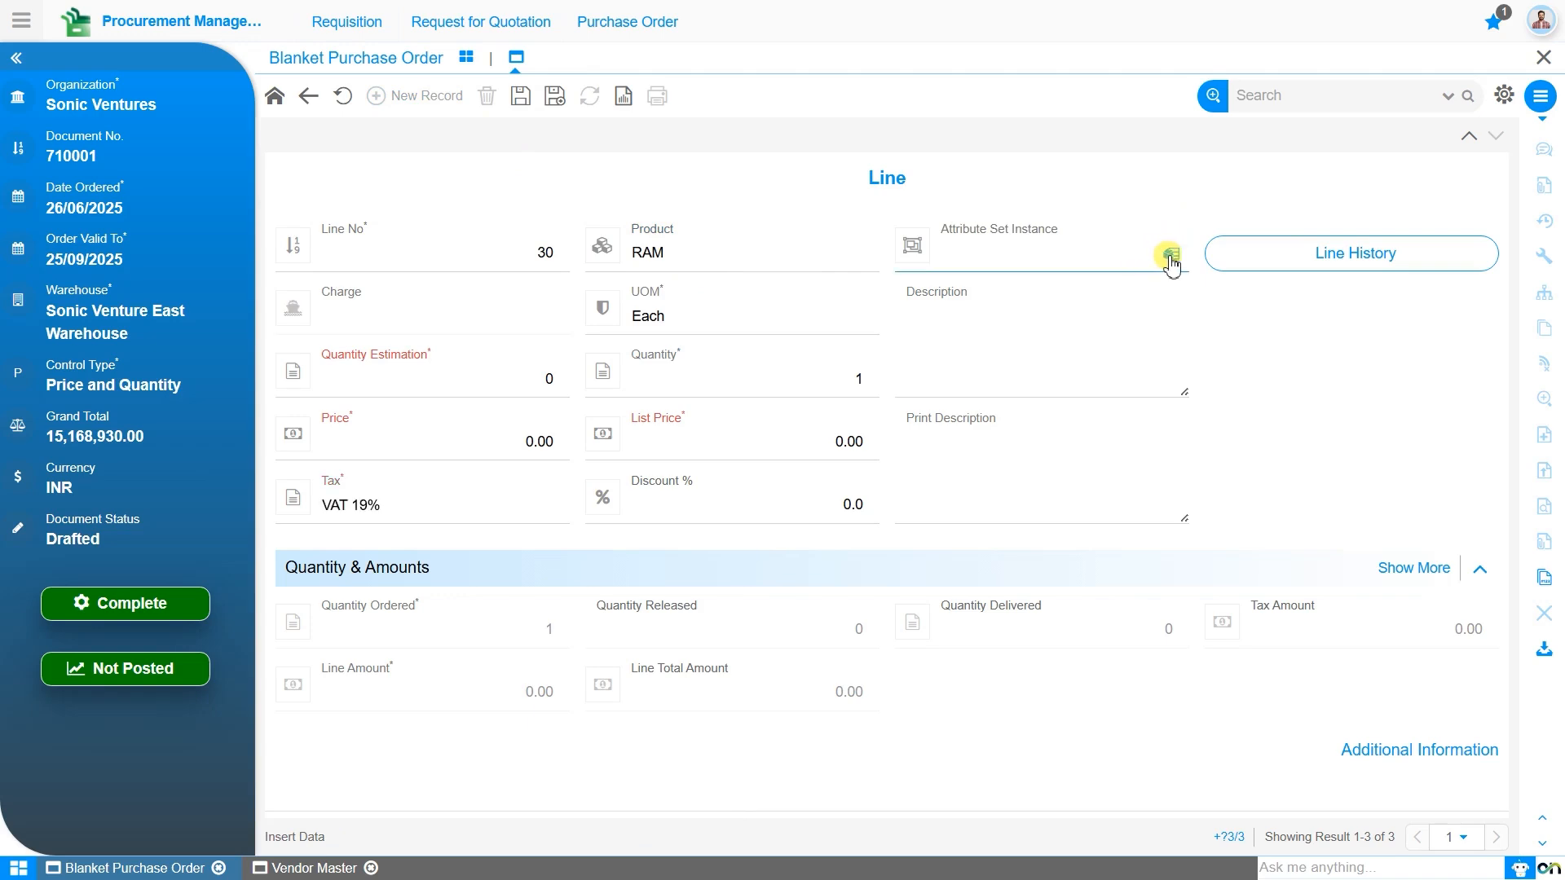
pyautogui.click(1171, 255)
pyautogui.click(905, 376)
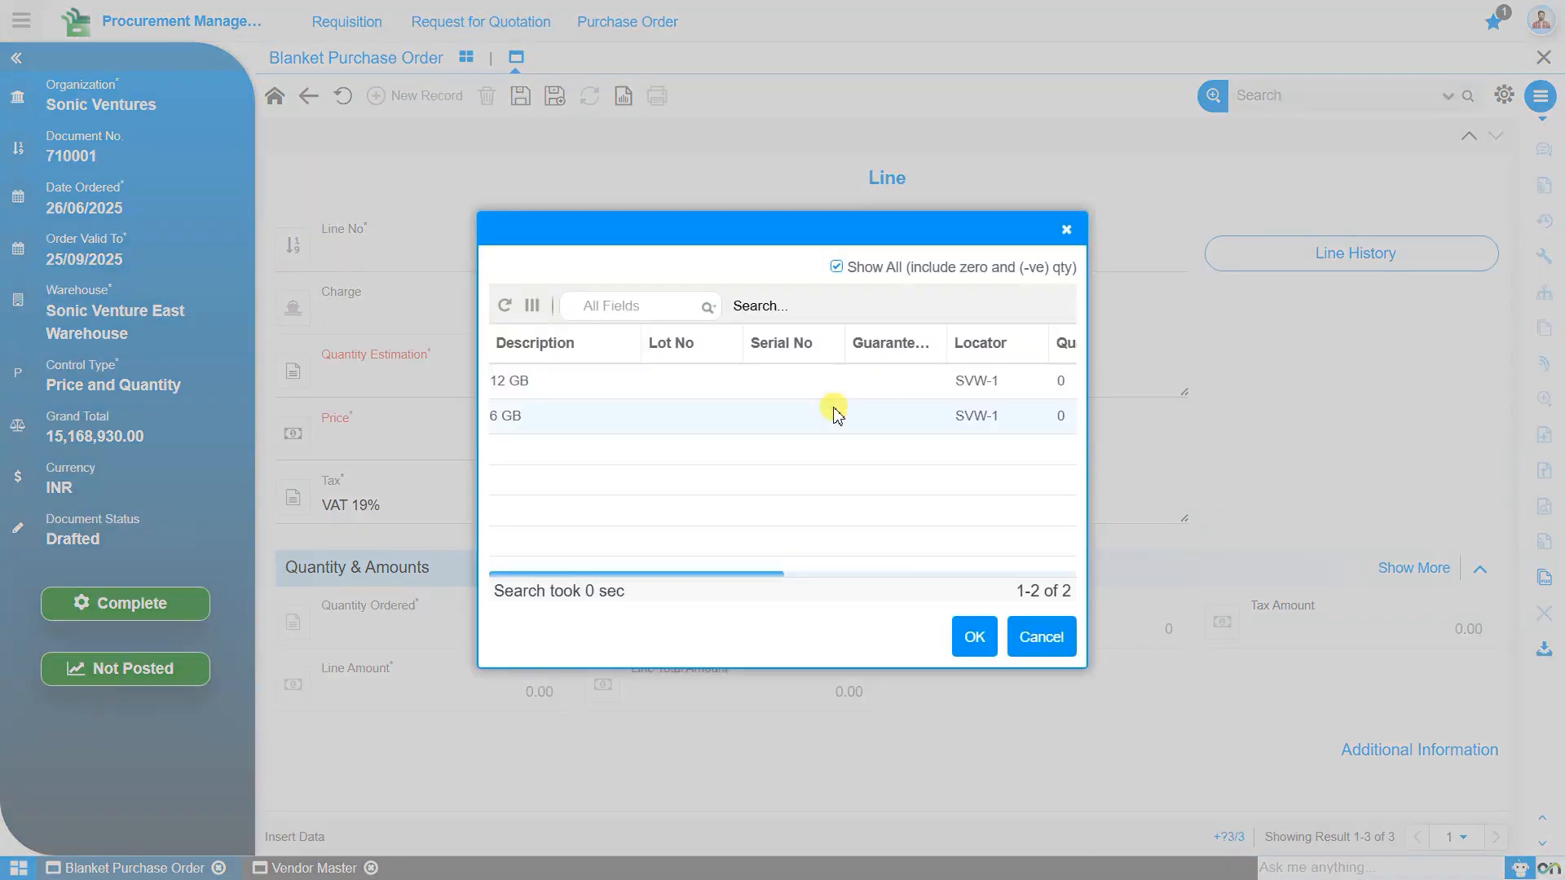
pyautogui.click(837, 413)
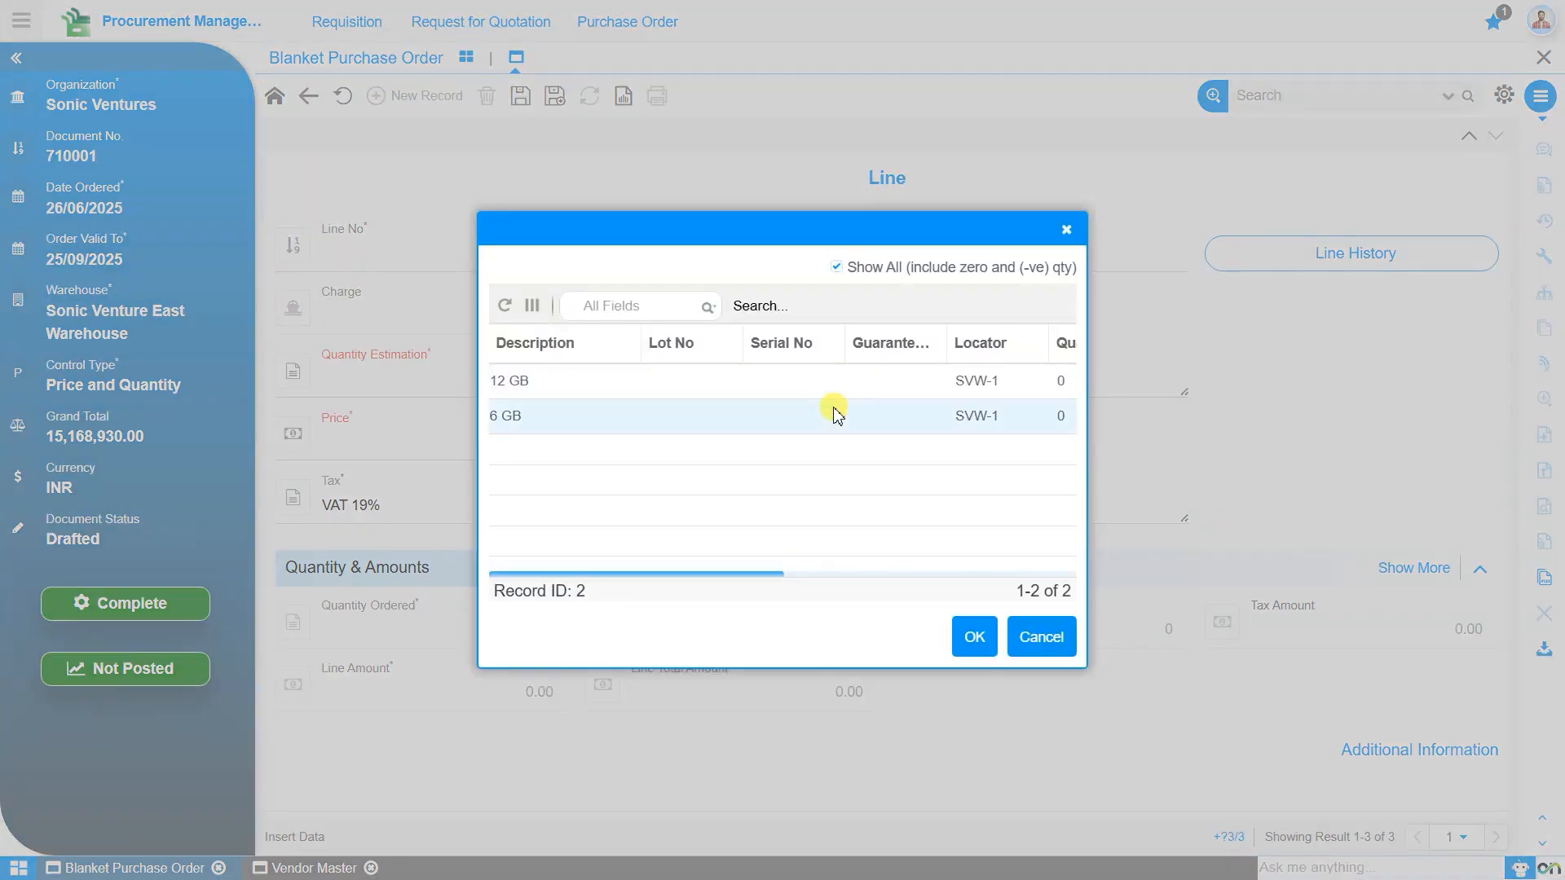
pyautogui.click(976, 640)
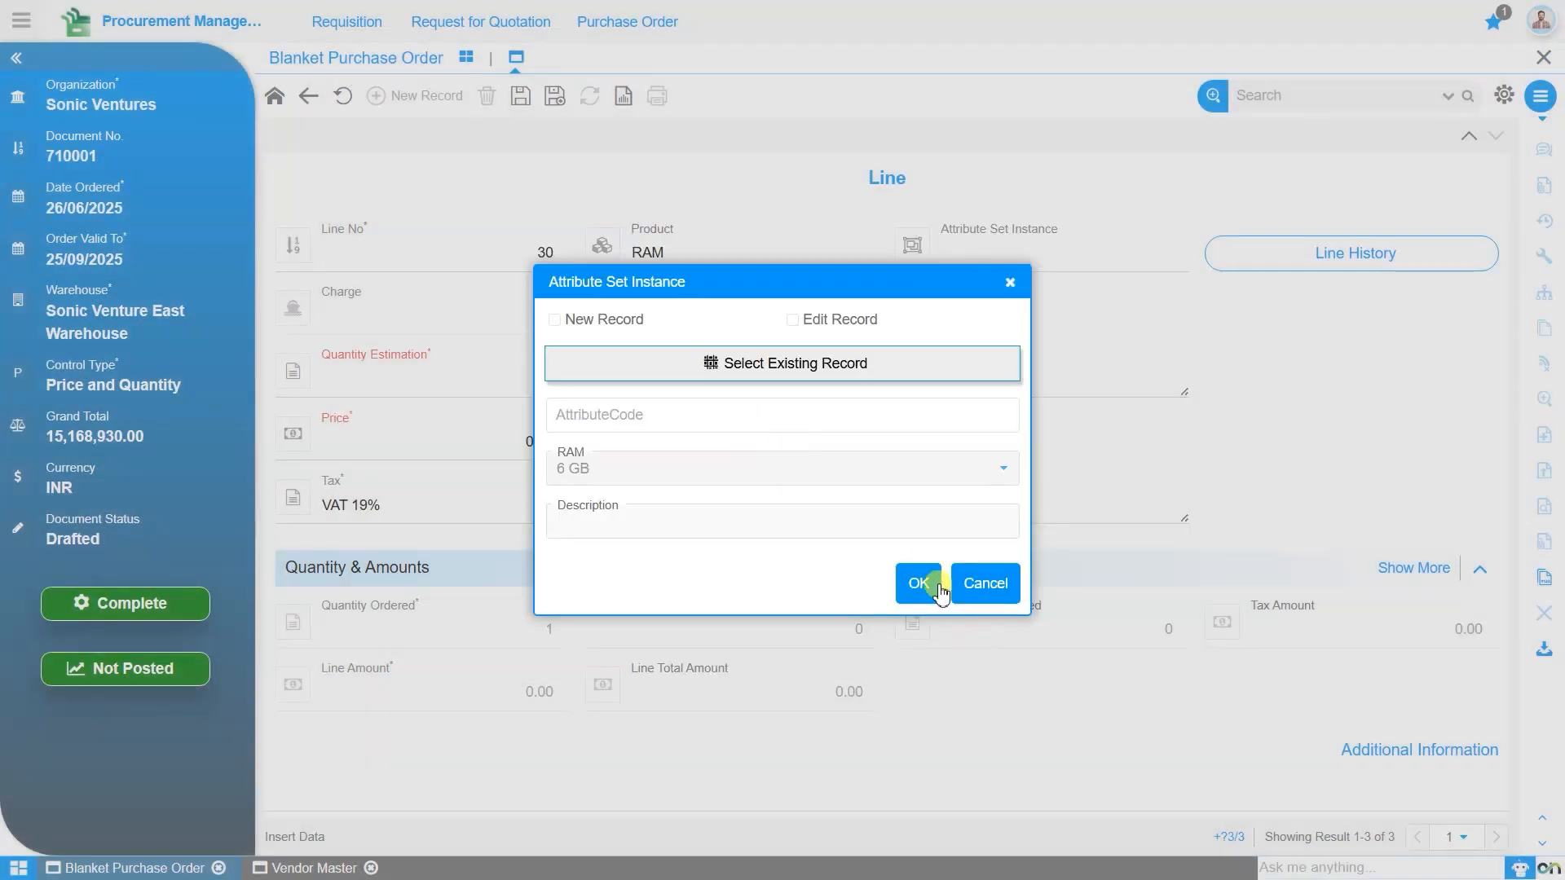
pyautogui.click(919, 584)
# Set the RAM line's quantity estimation and quantity to 1500, and save it while starting a new line
pyautogui.write('00')
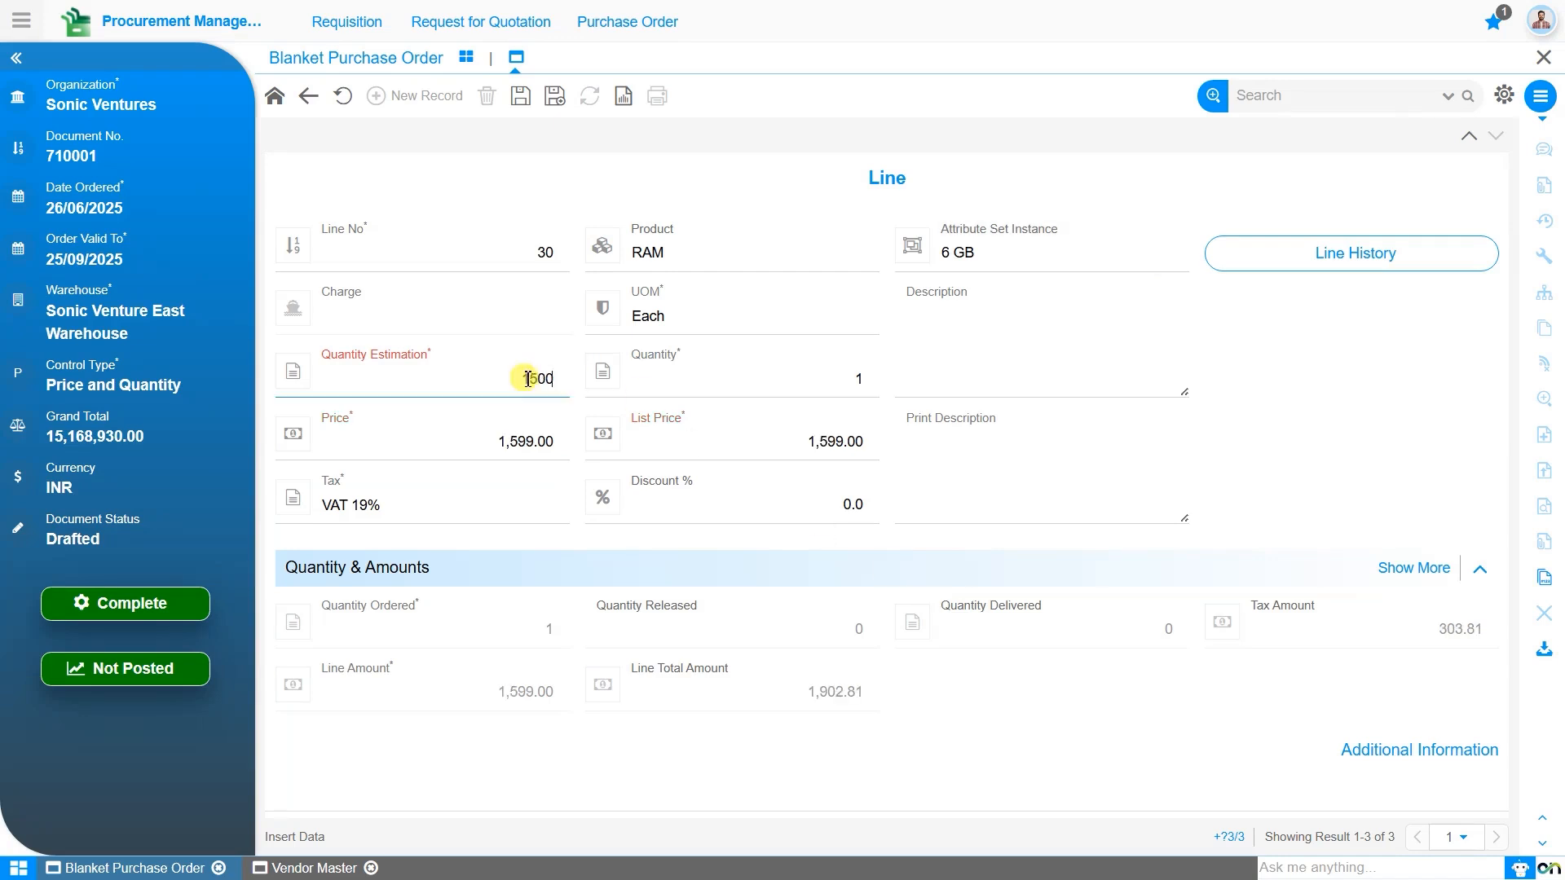
pyautogui.click(658, 374)
pyautogui.write('1500')
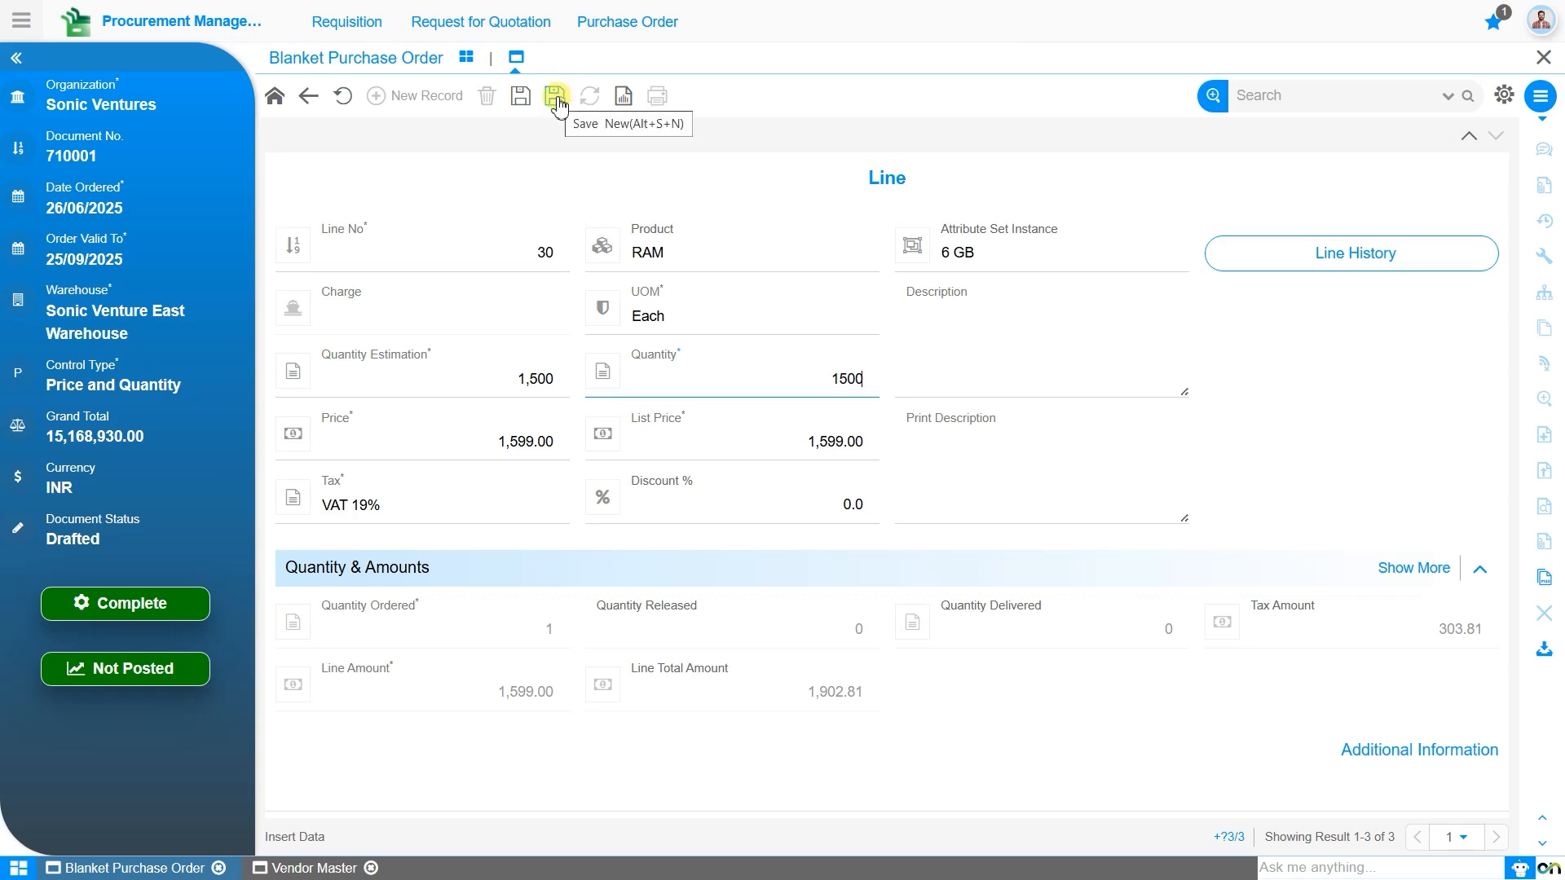
pyautogui.click(556, 103)
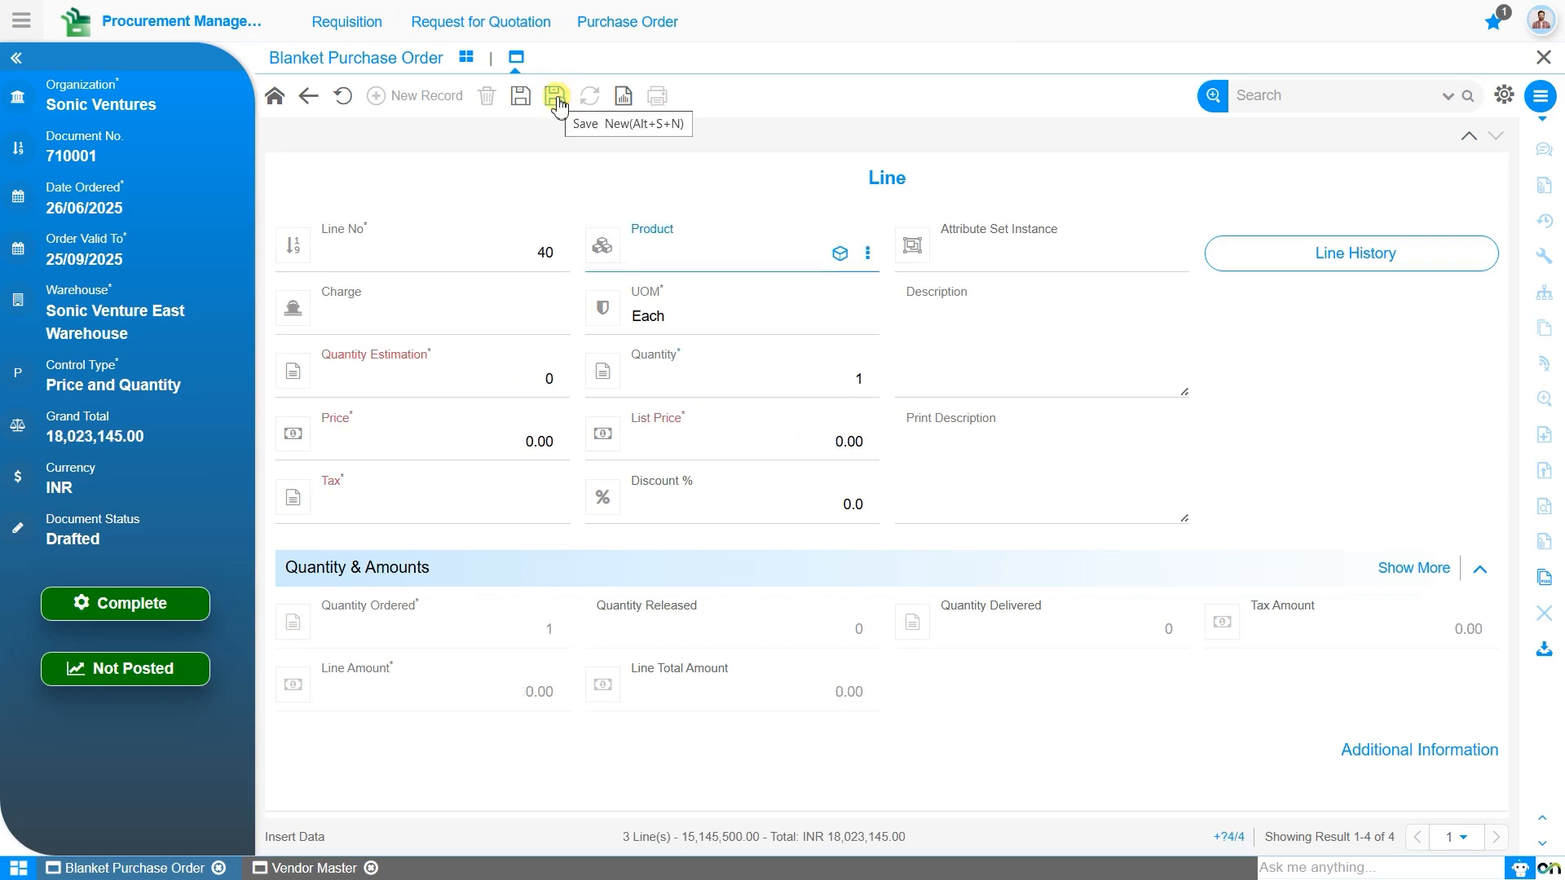
# Choose SSD as the product of the new order line and assign it the existing 512 GB attribute set instance
pyautogui.write('ssd')
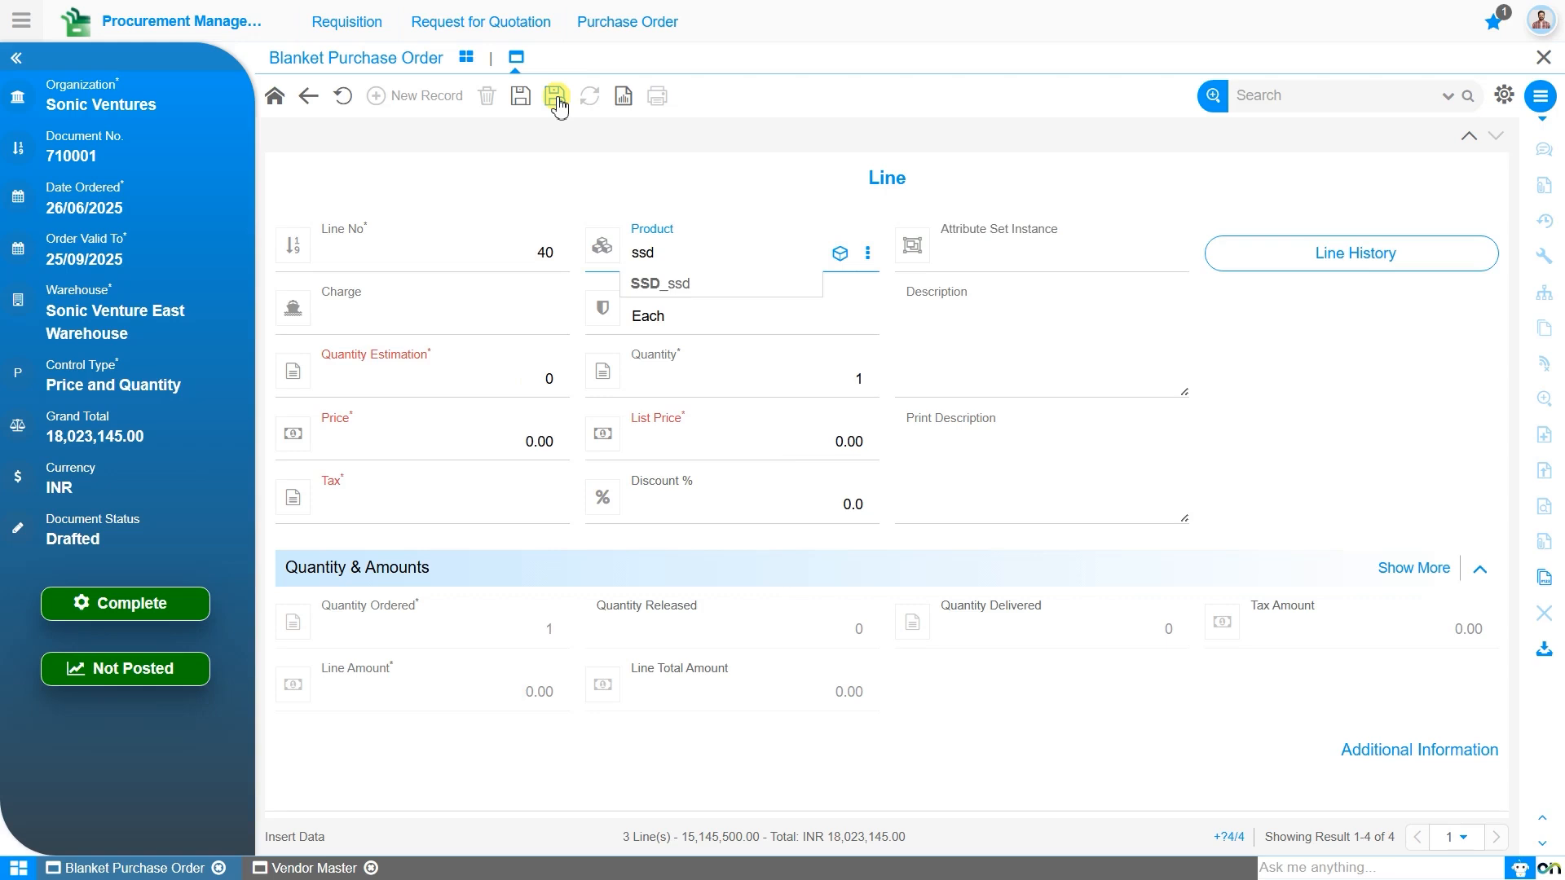
pyautogui.press('Return')
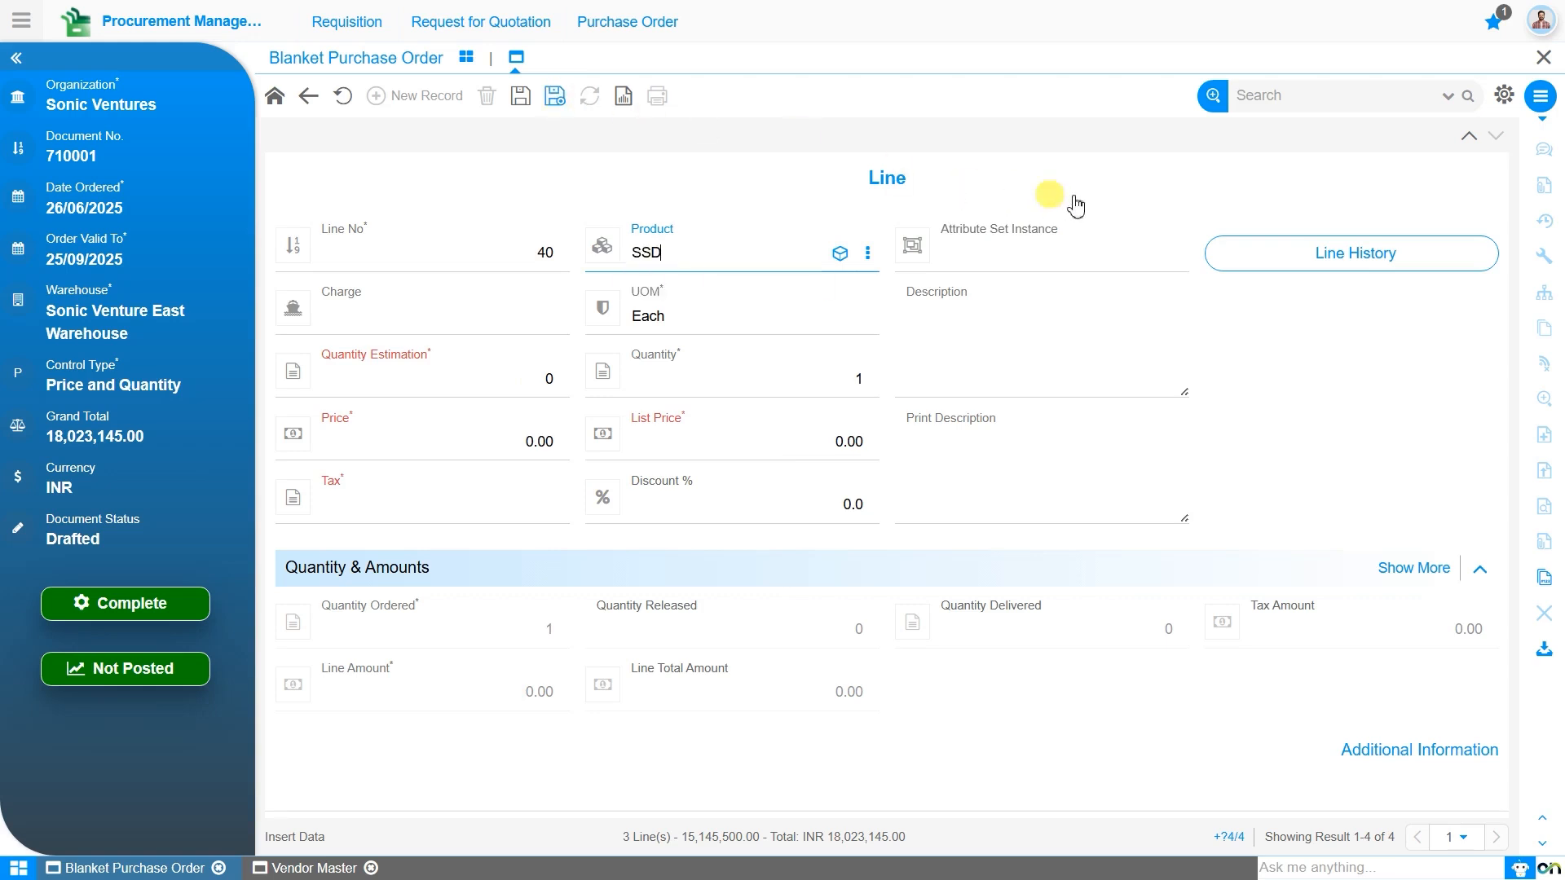
pyautogui.click(1172, 256)
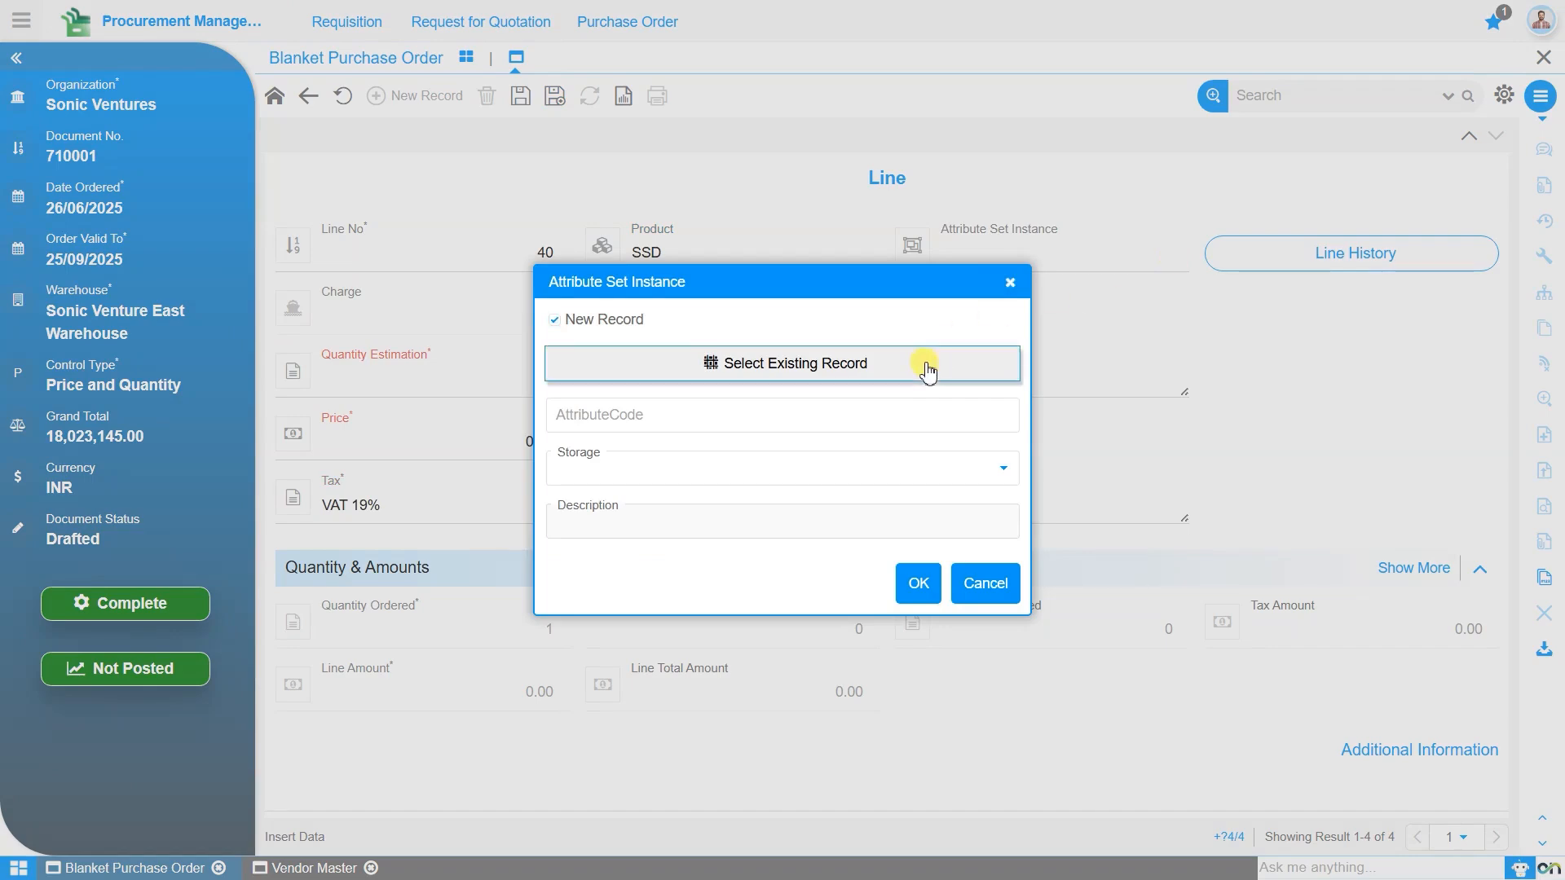
pyautogui.click(928, 371)
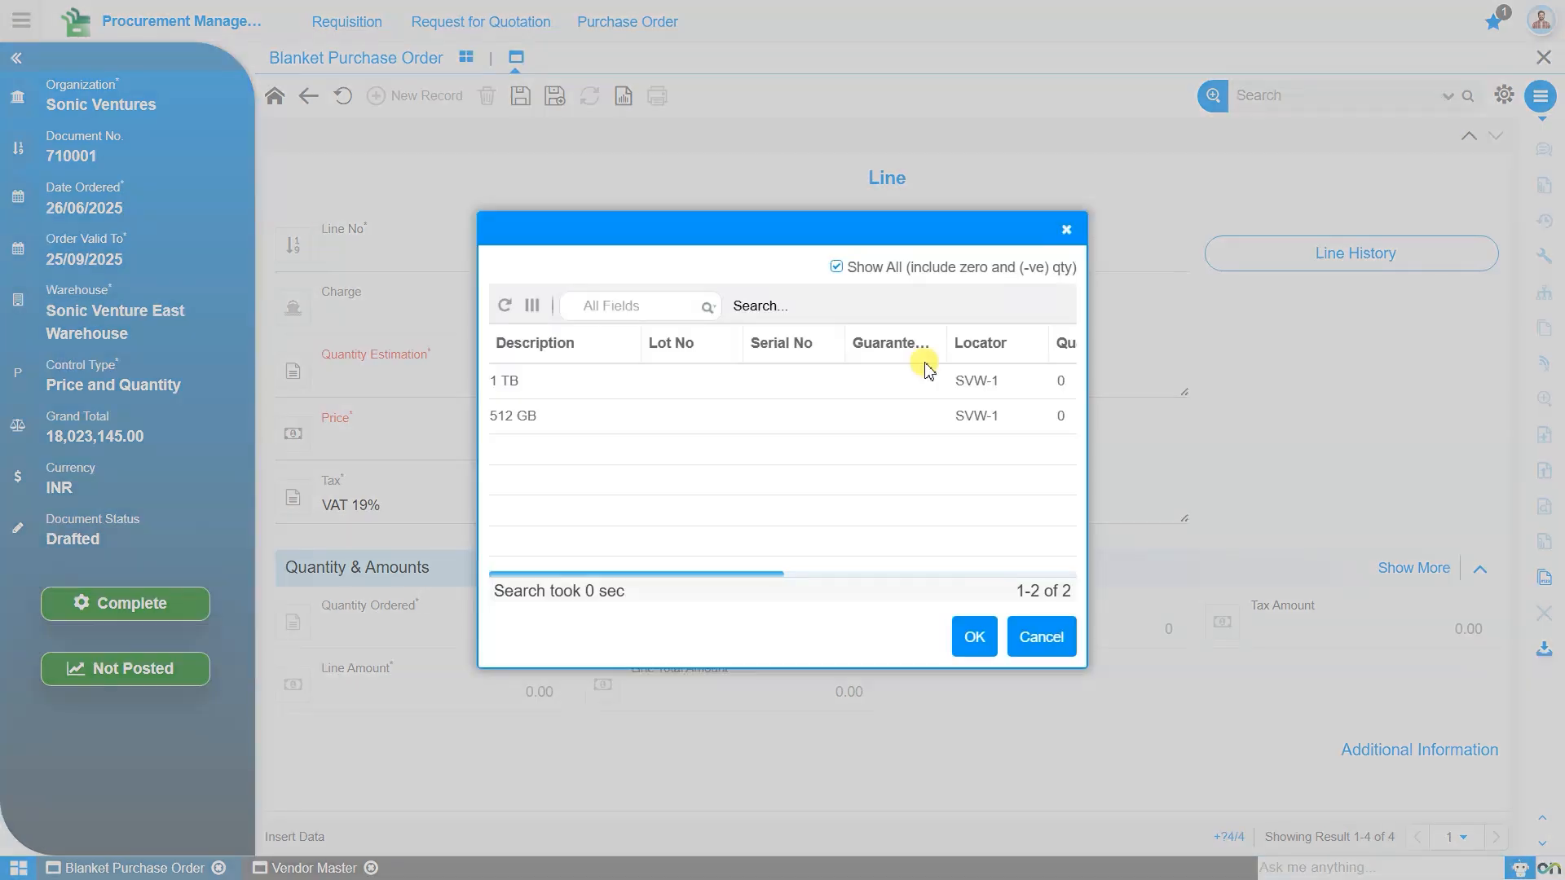
pyautogui.click(861, 417)
pyautogui.click(978, 642)
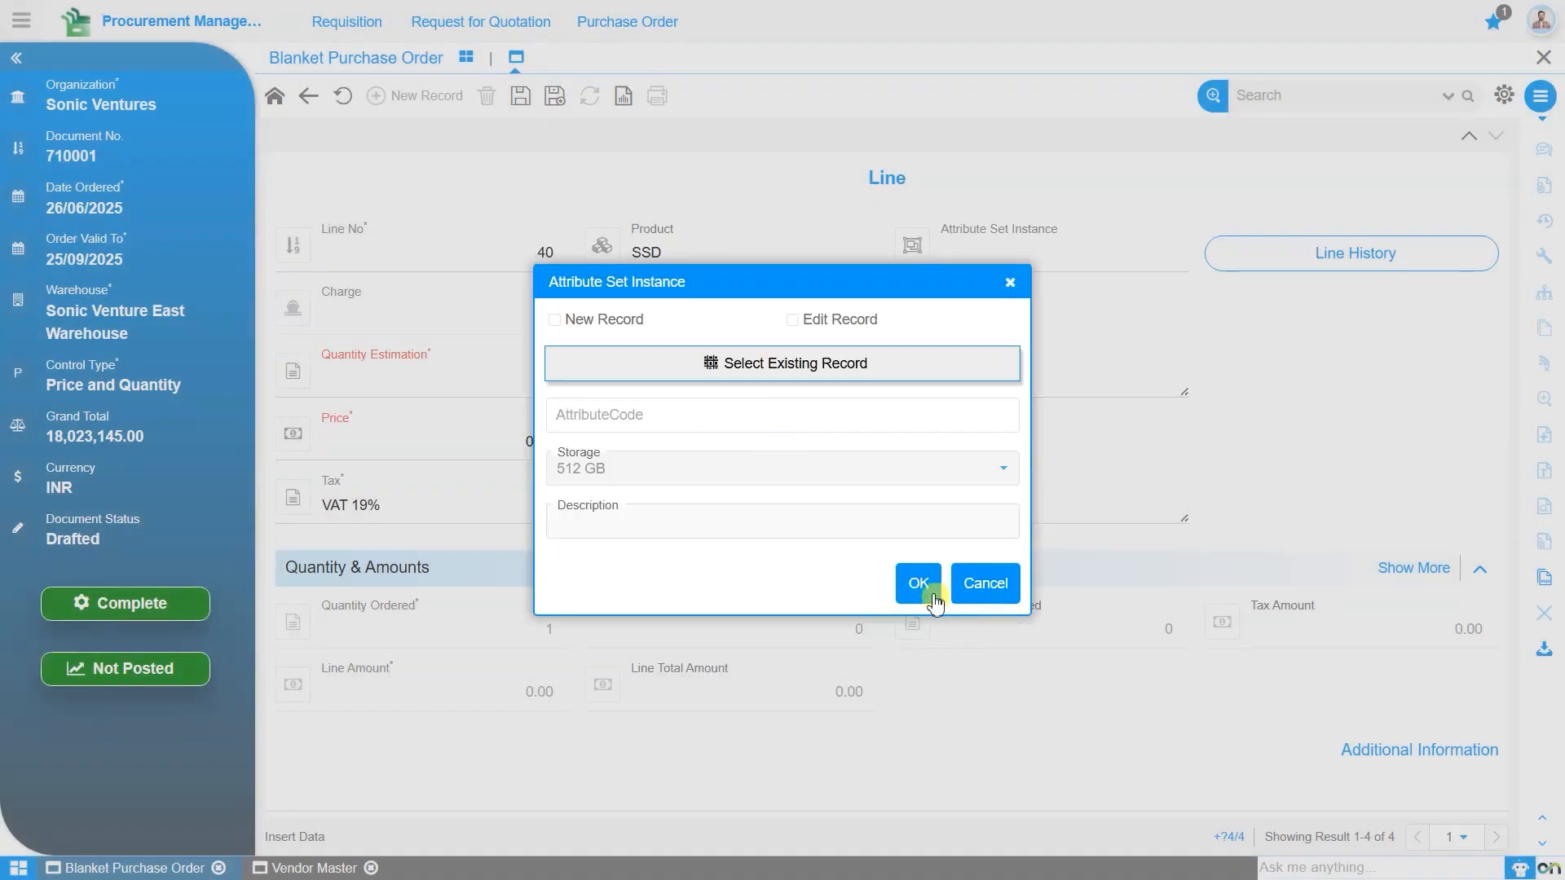
pyautogui.click(915, 584)
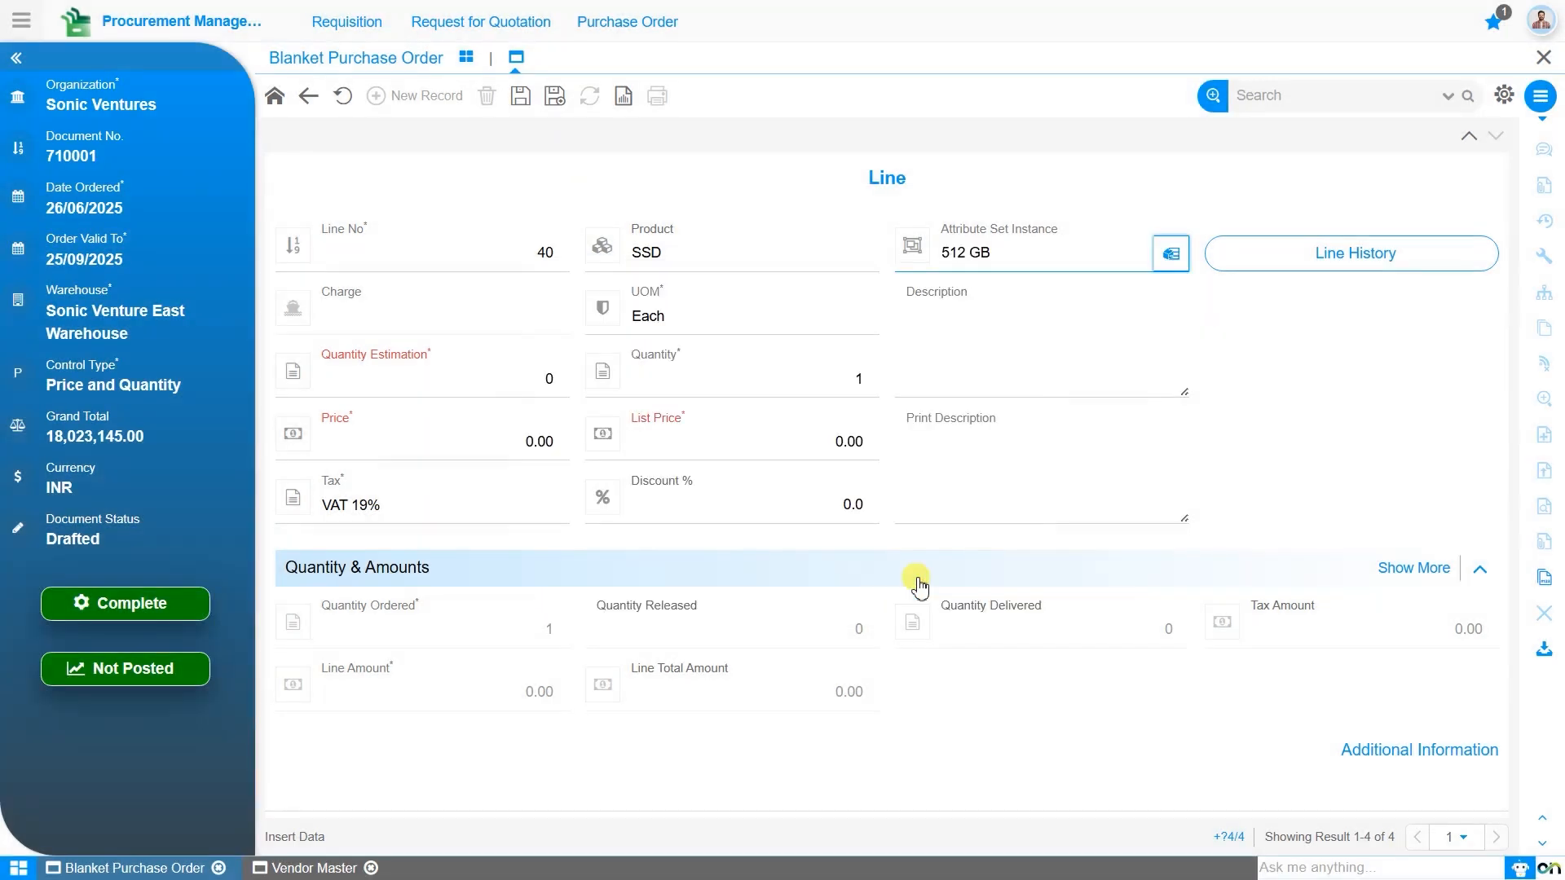
# Set the SSD line's quantity estimation and quantity to 1500, and save the line
pyautogui.click(529, 383)
pyautogui.write('1500')
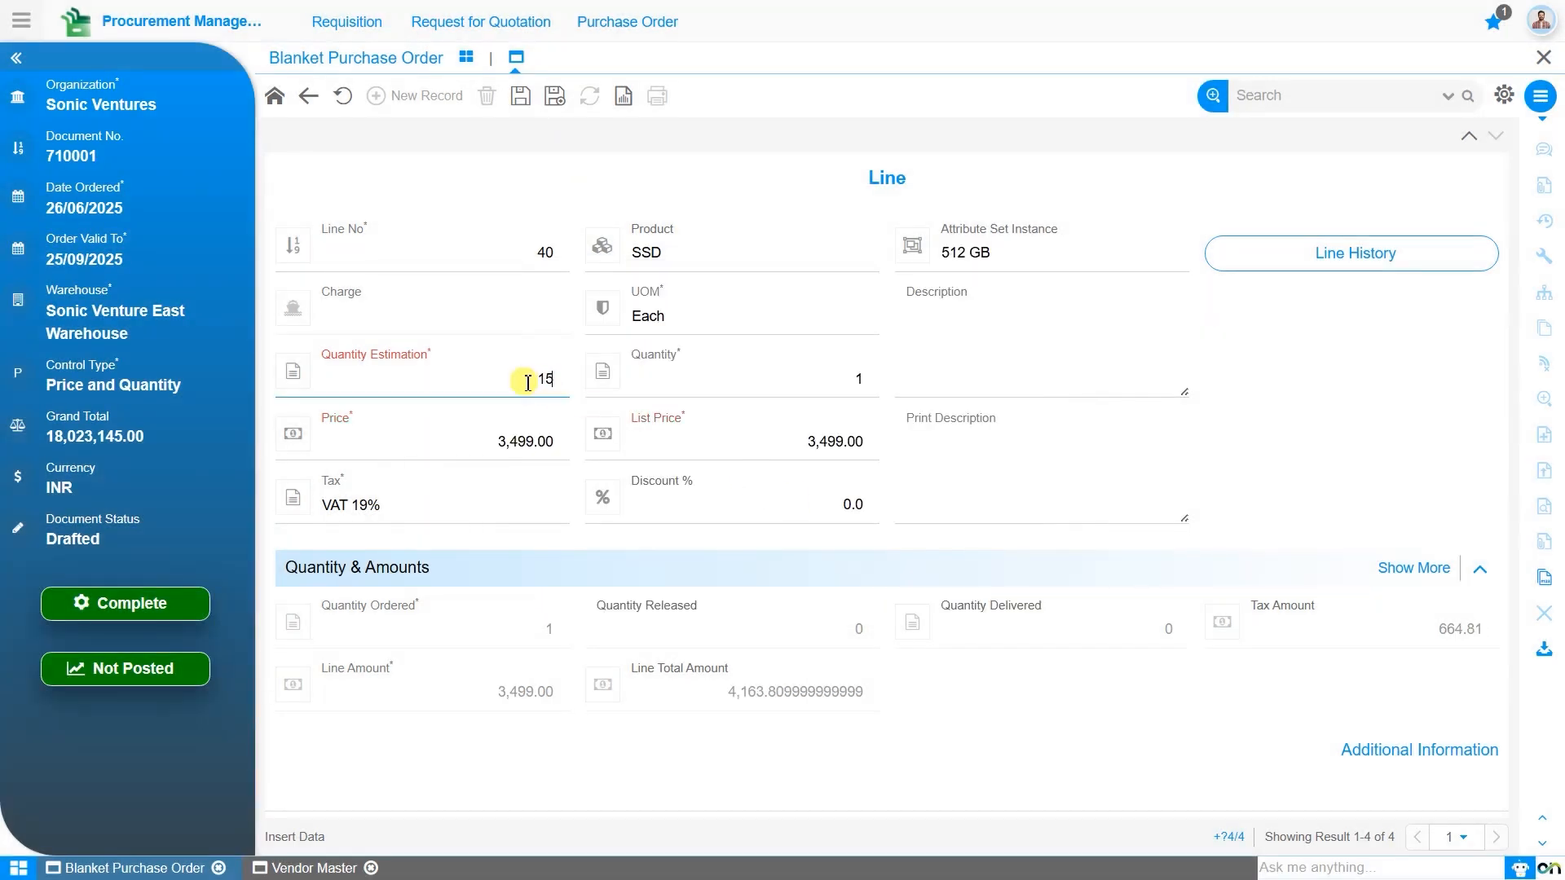
pyautogui.click(726, 385)
pyautogui.write('500')
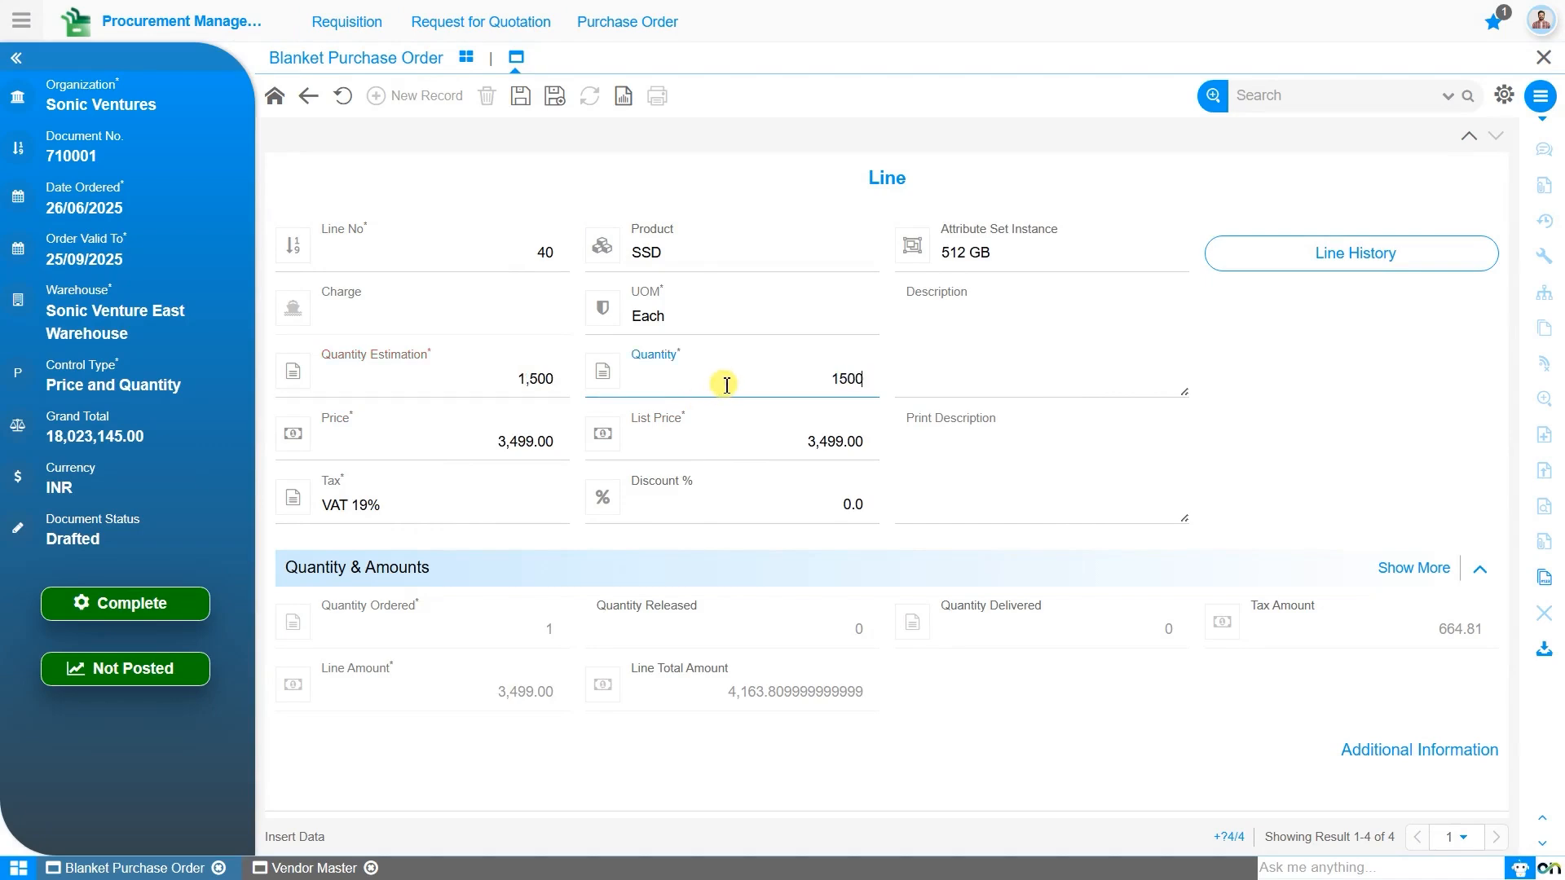
pyautogui.click(525, 101)
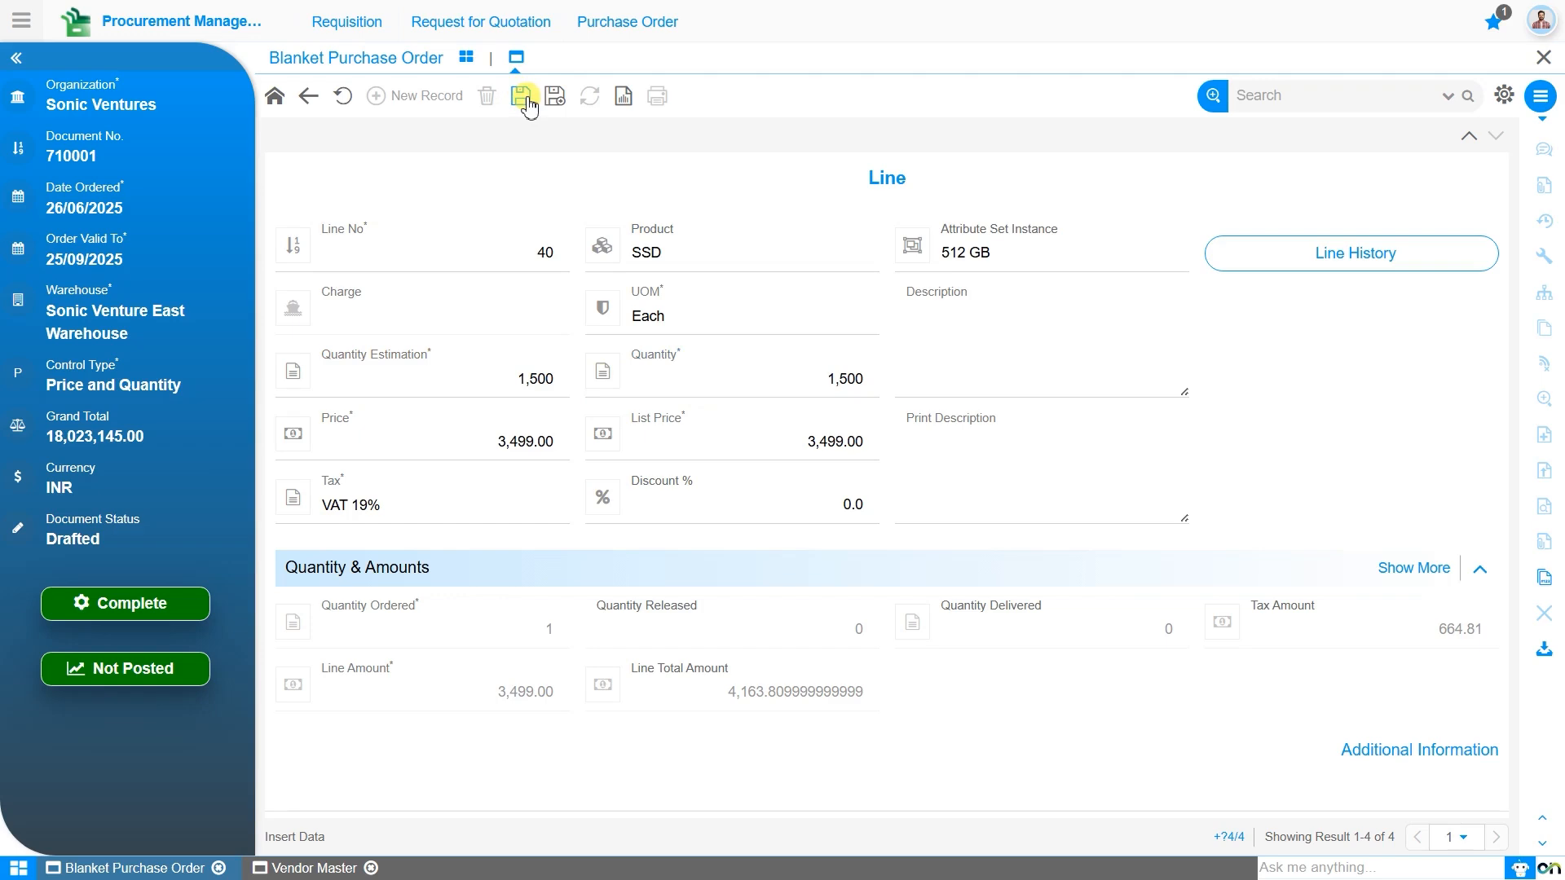
pyautogui.click(526, 101)
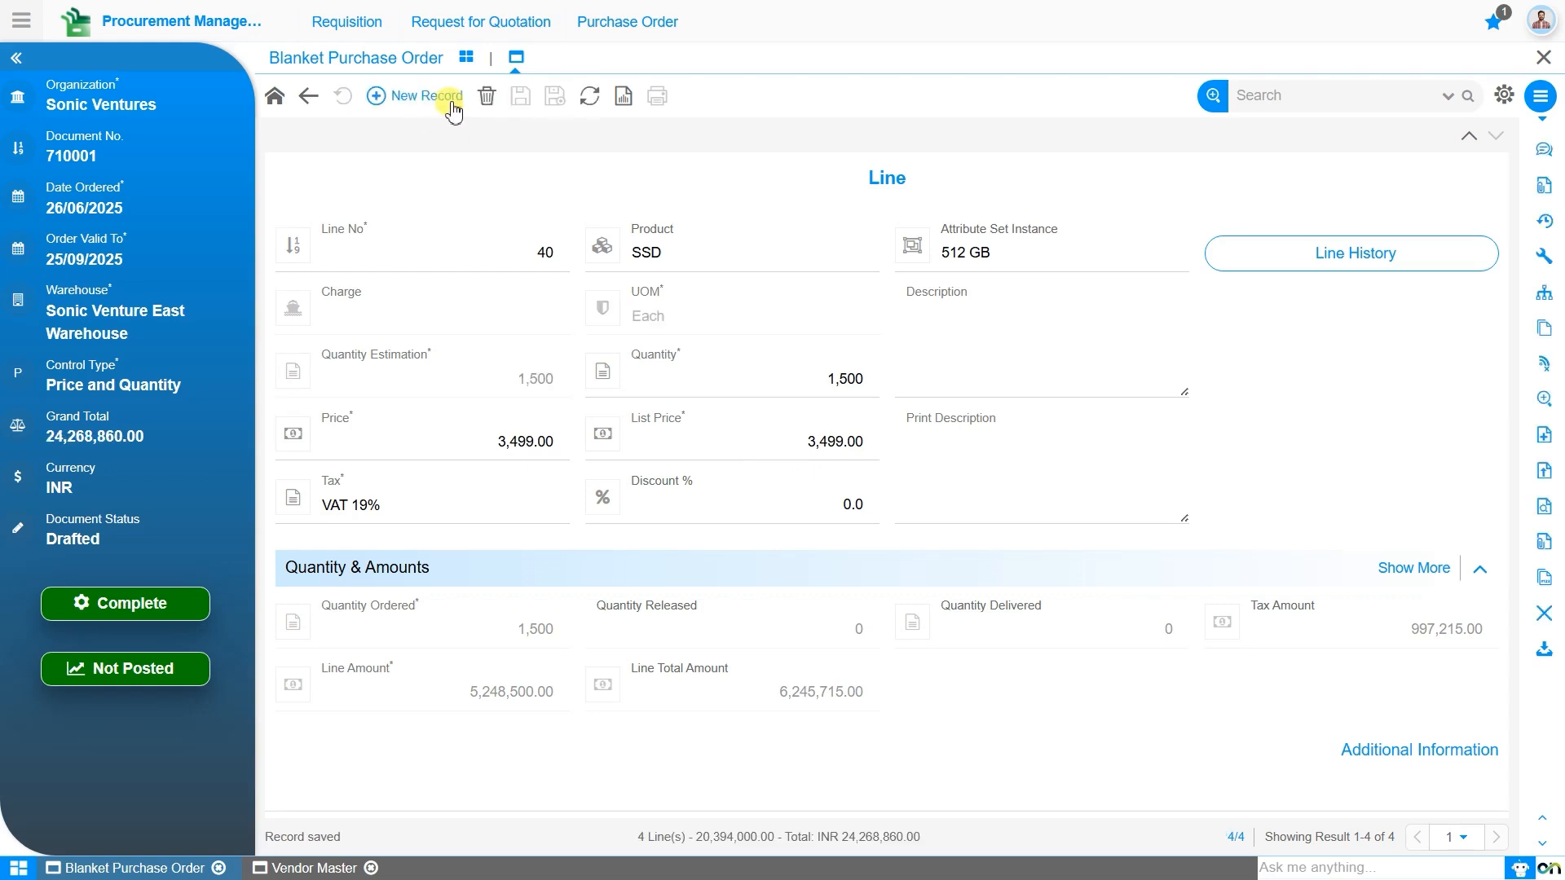
# Add an order line for Intel i7 CPU with quantity estimation and quantity both 1500, and save it while starting a new line
pyautogui.click(454, 96)
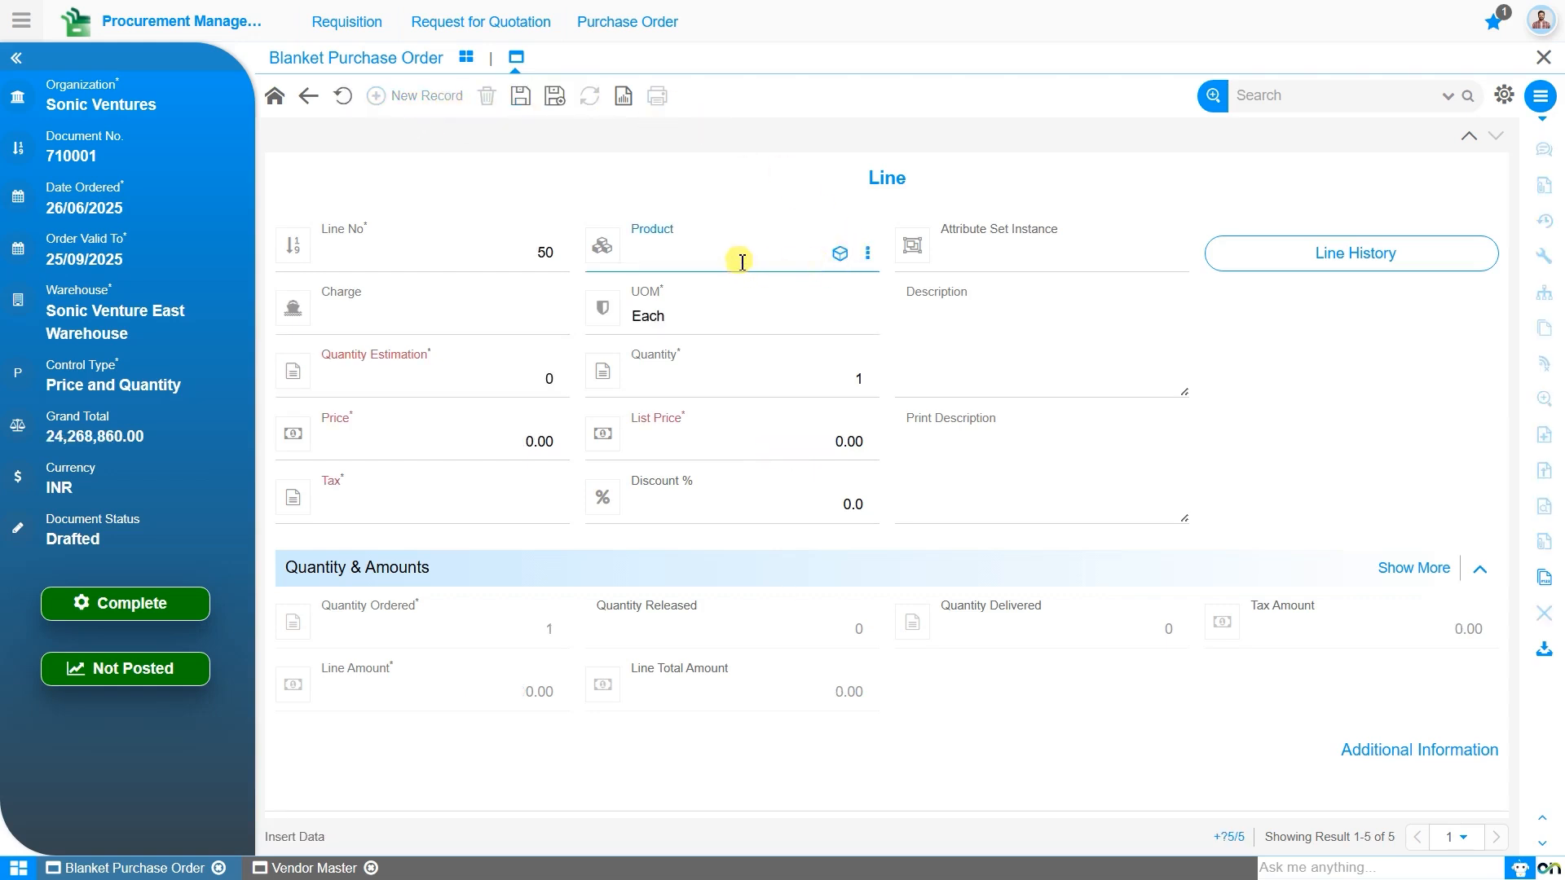
pyautogui.write('cp')
pyautogui.press('Down')
pyautogui.press('Return')
pyautogui.click(469, 391)
pyautogui.write('1,5')
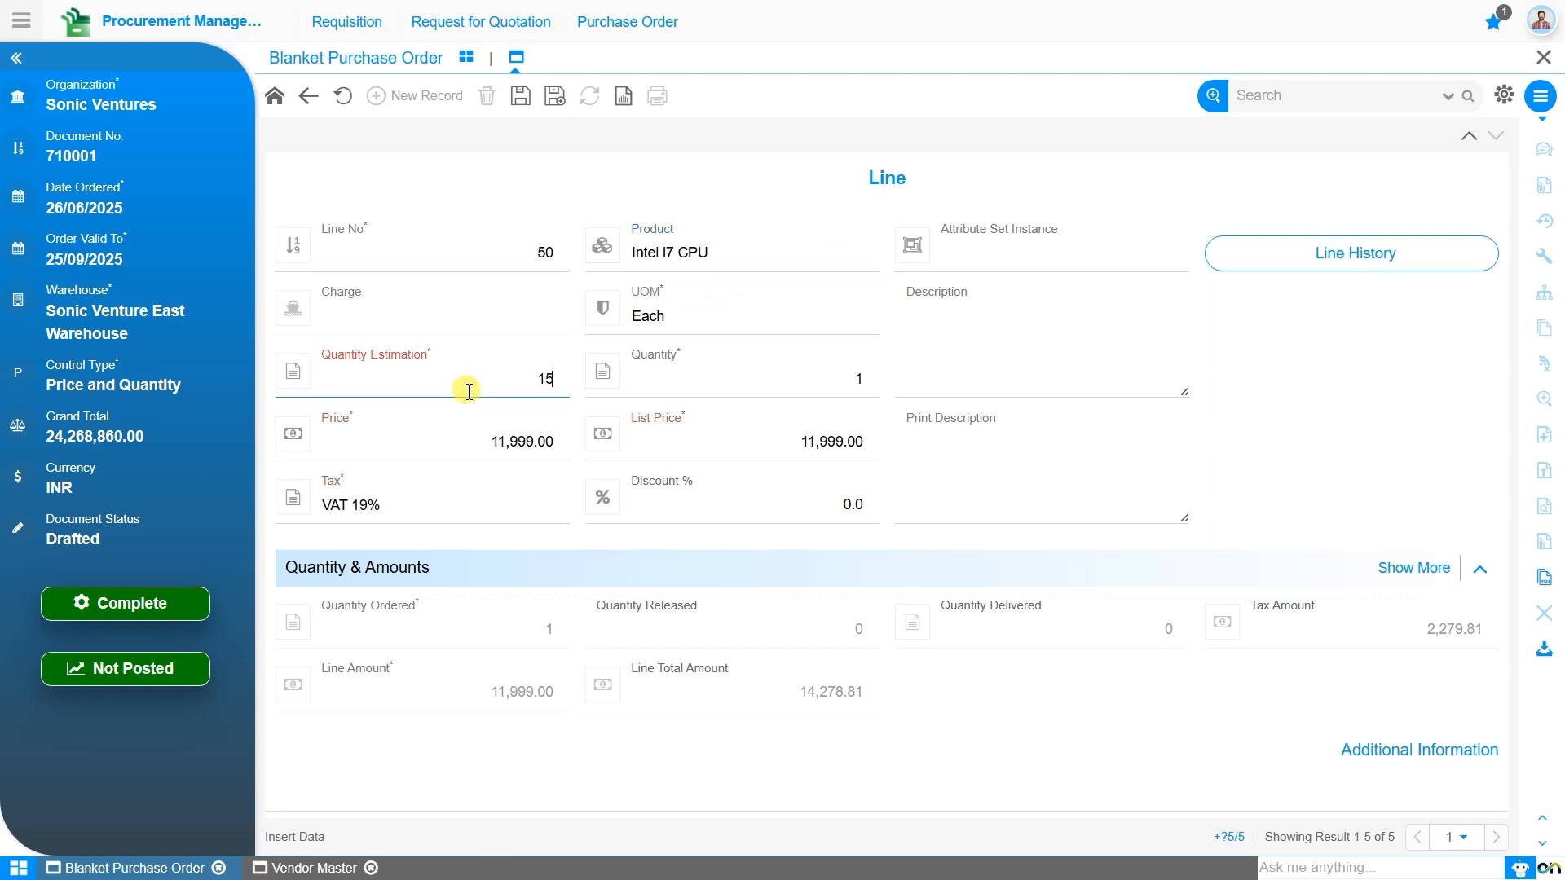
pyautogui.write('00')
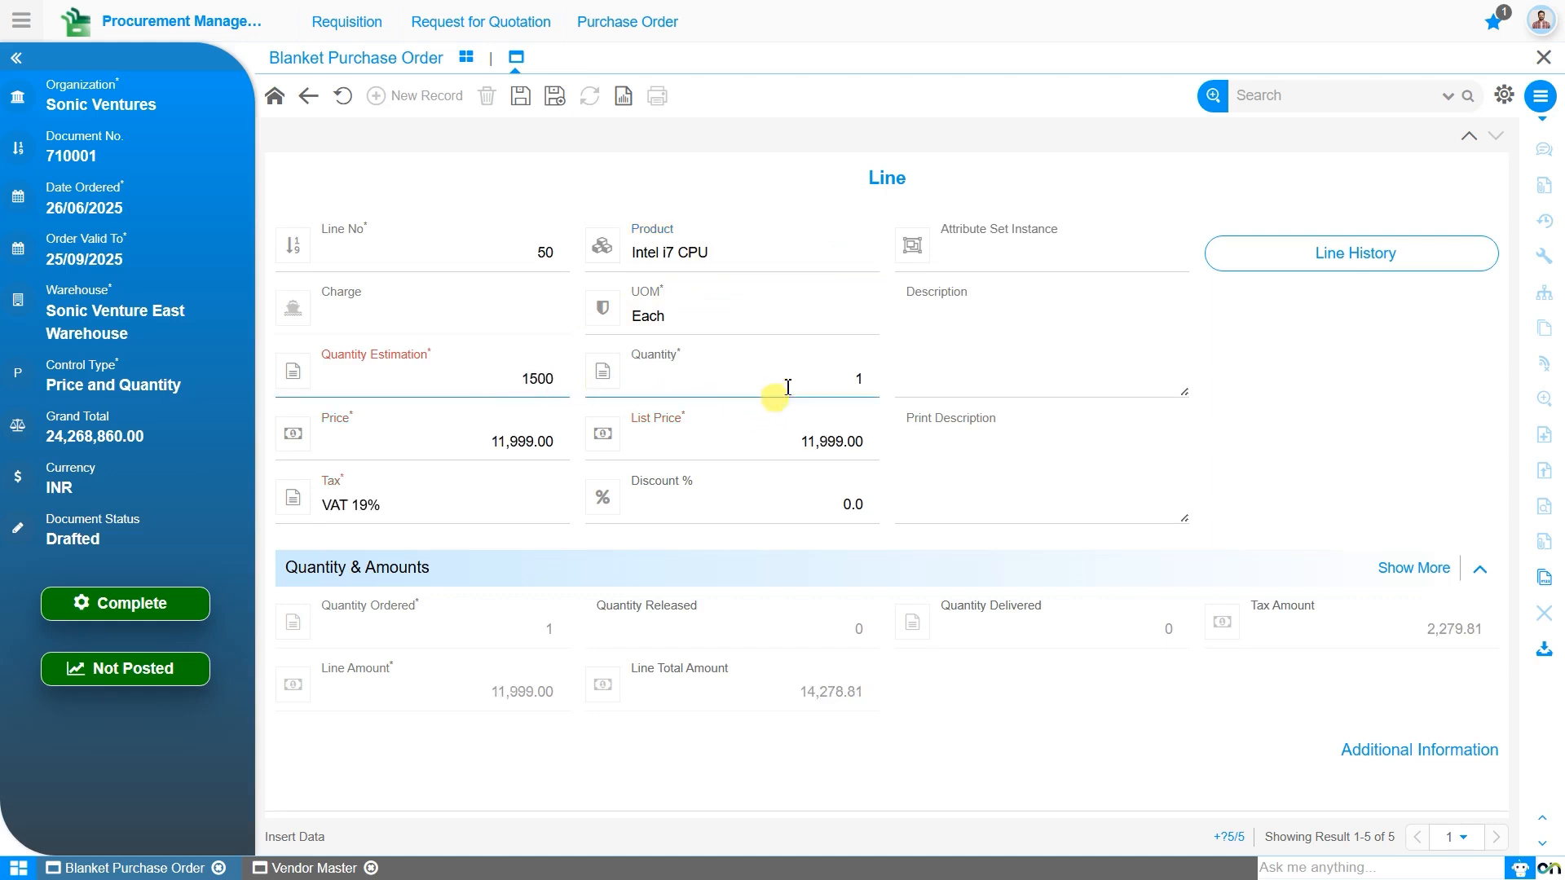
pyautogui.click(802, 375)
pyautogui.write('1500')
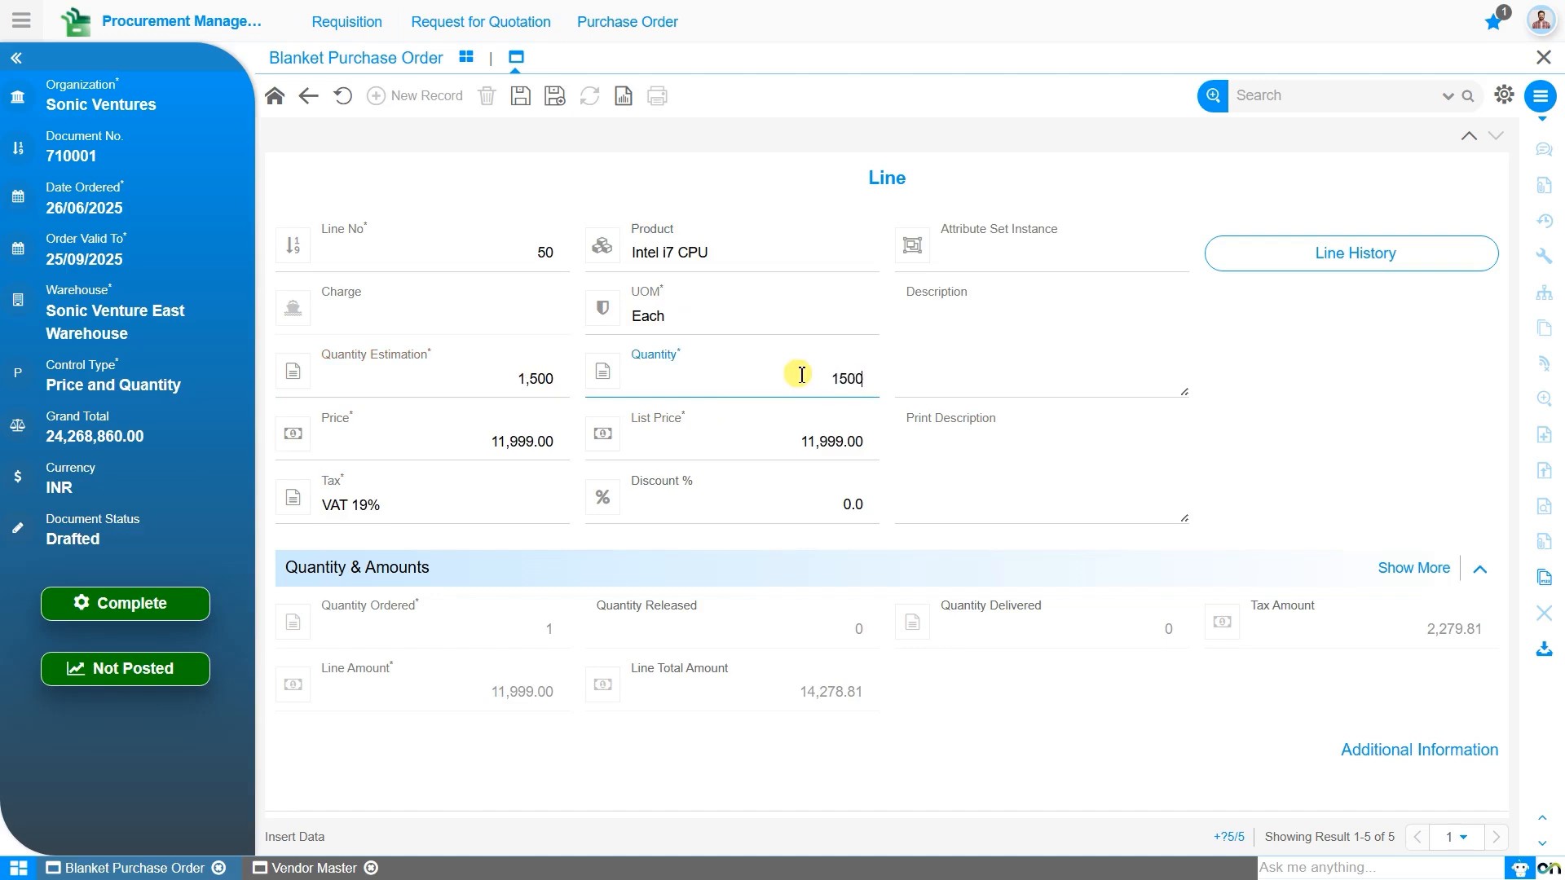
pyautogui.click(553, 98)
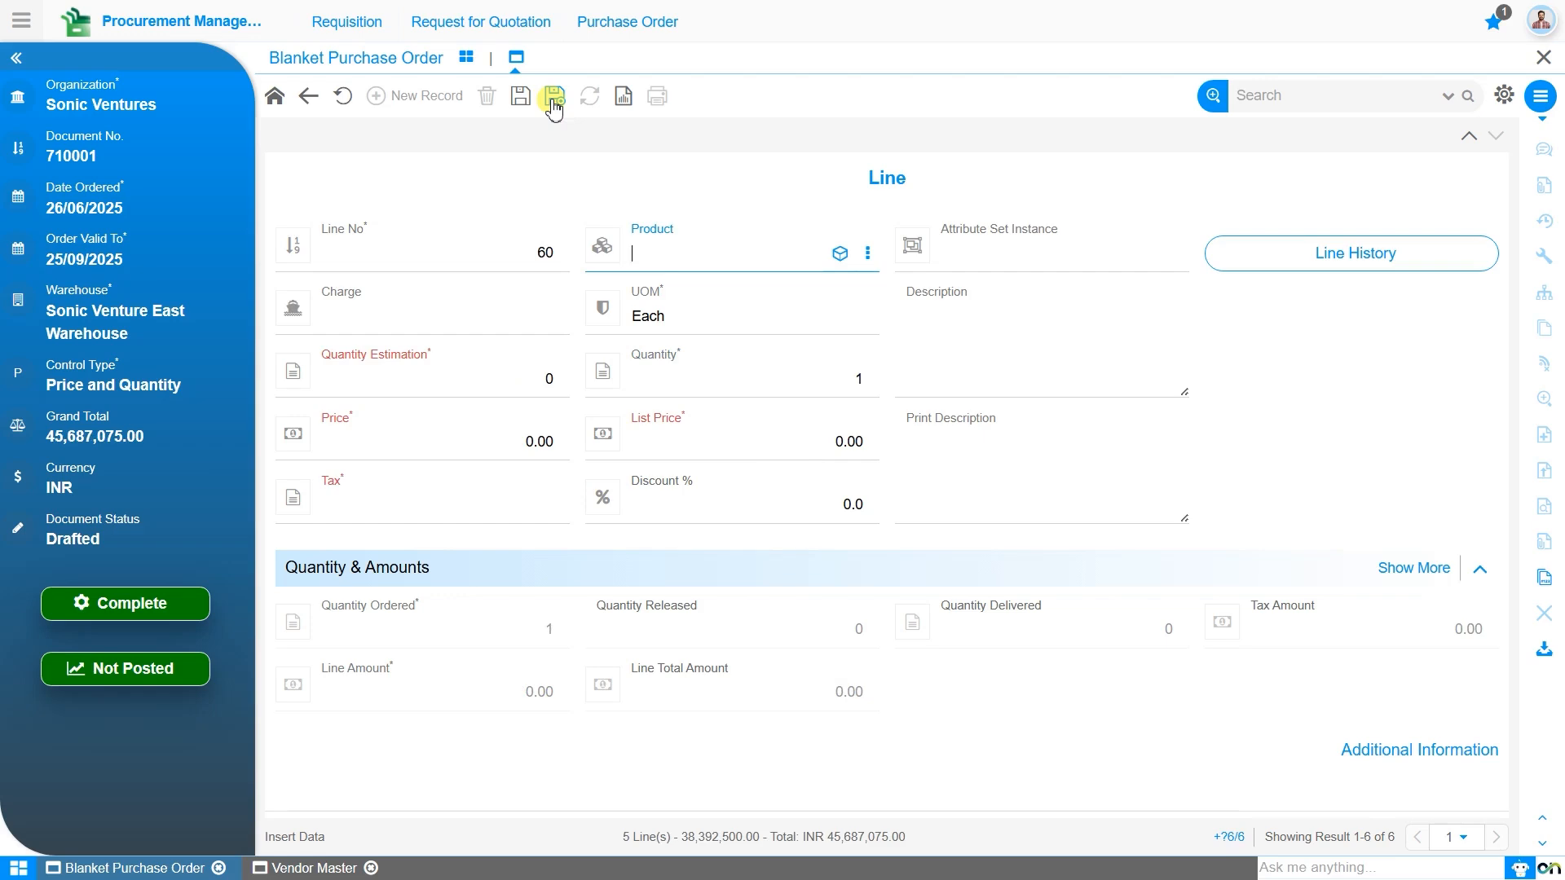
# Fill in the new line for Logitech Mouse with quantity estimation and quantity both 1500, and save it while starting another line
pyautogui.write('lo')
pyautogui.press('Down')
pyautogui.press('Down')
pyautogui.press('Down')
pyautogui.press('Return')
pyautogui.click(509, 388)
pyautogui.write('1500')
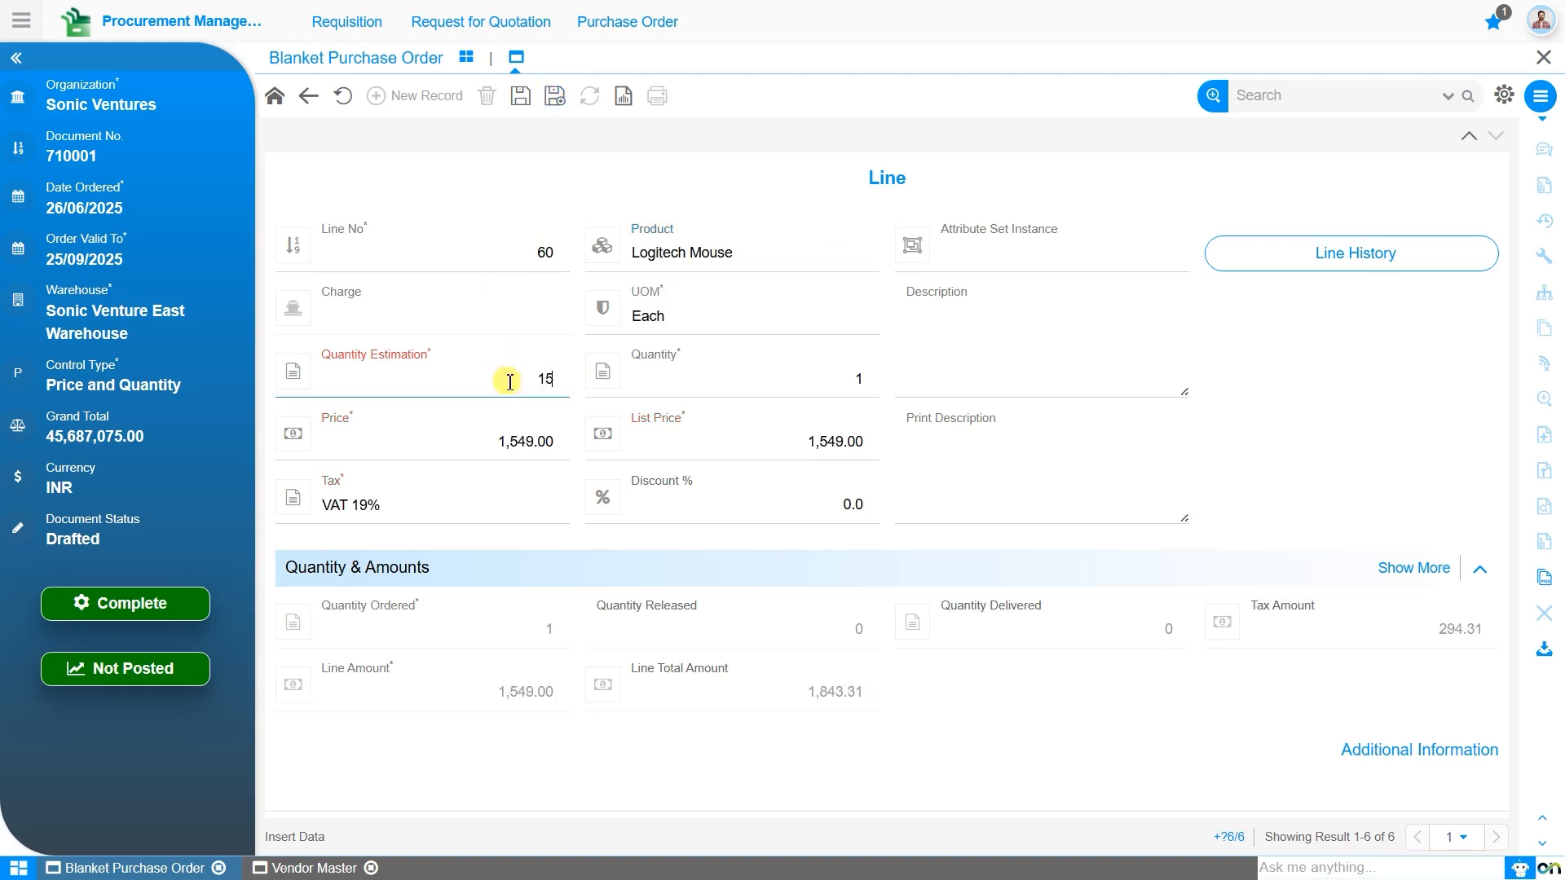
pyautogui.click(758, 374)
pyautogui.write('1500')
pyautogui.click(554, 96)
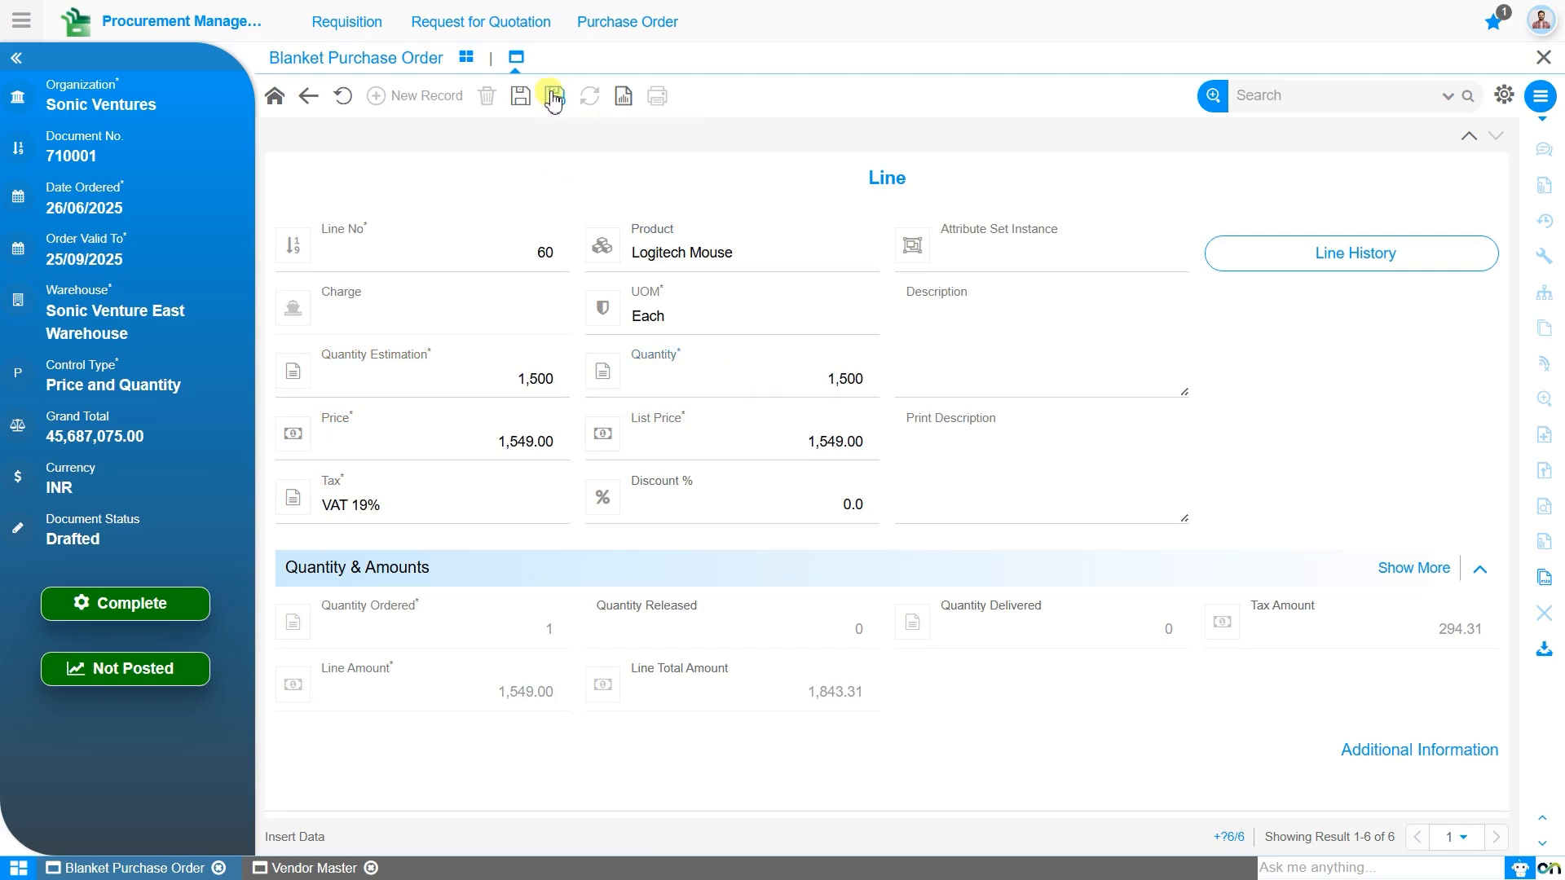
# Fill in the new line for Logitech Keyboard with quantity estimation and quantity both 1500, save it and return to the line list
pyautogui.write('logi')
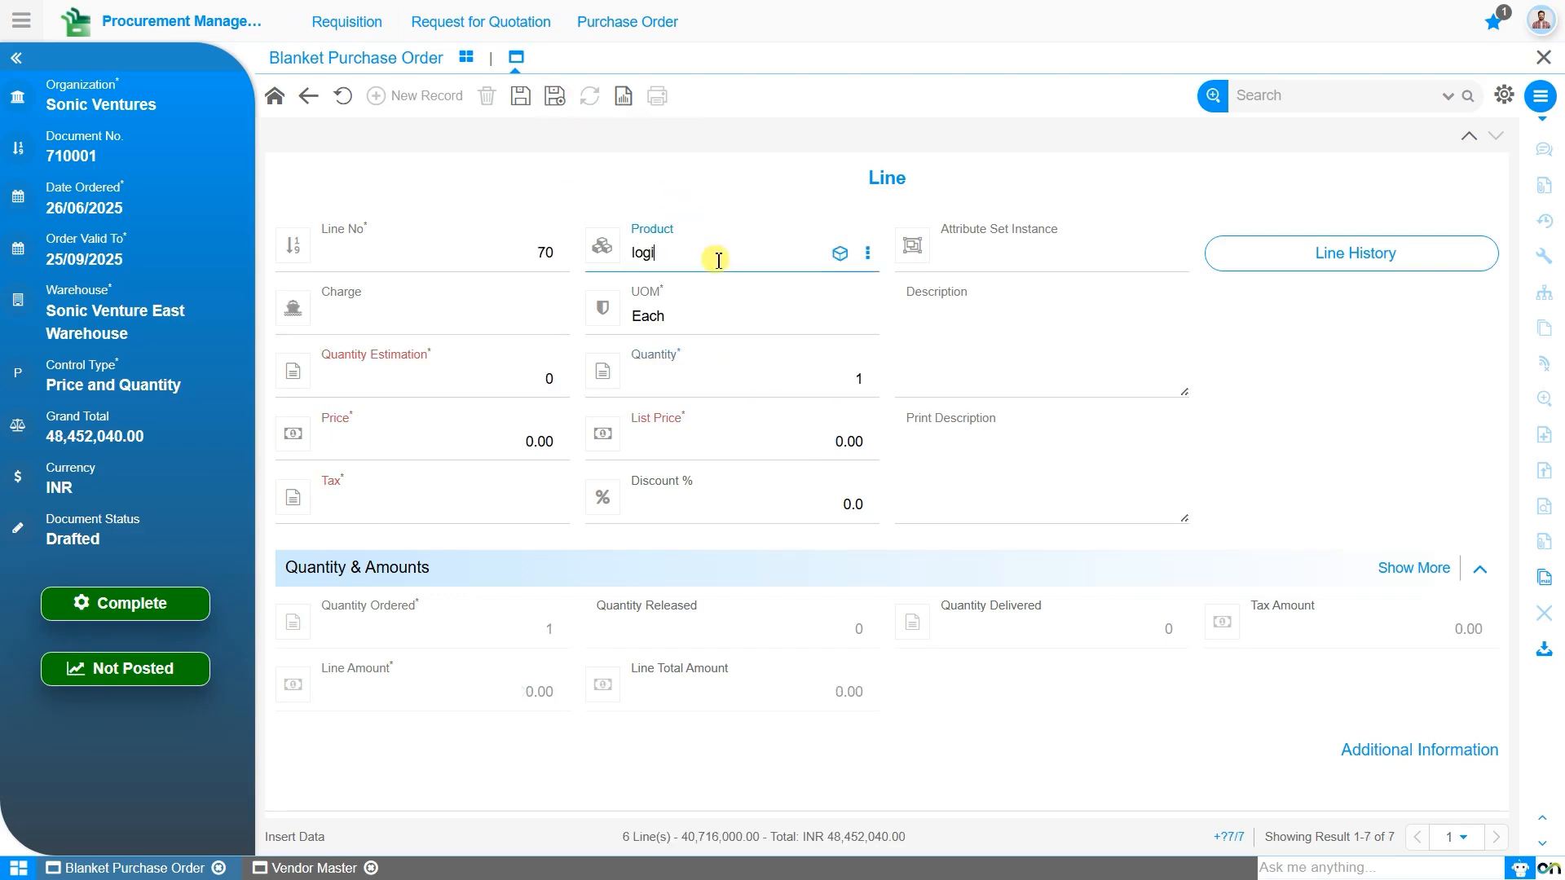
pyautogui.press('Down')
pyautogui.press('Return')
pyautogui.click(523, 383)
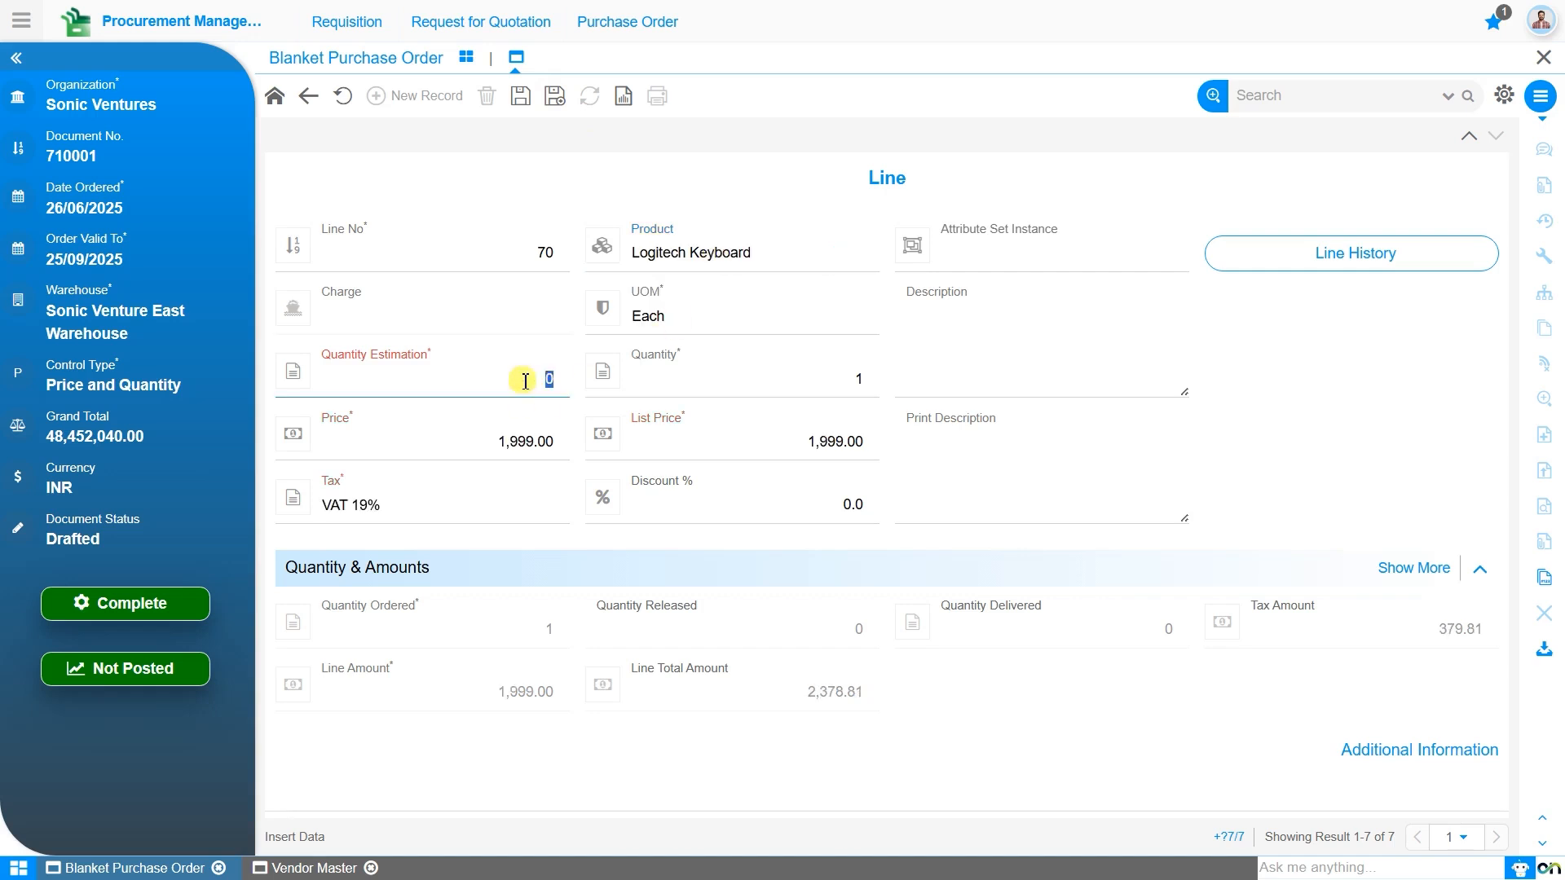
pyautogui.write('1500')
pyautogui.press('Tab')
pyautogui.write('1500')
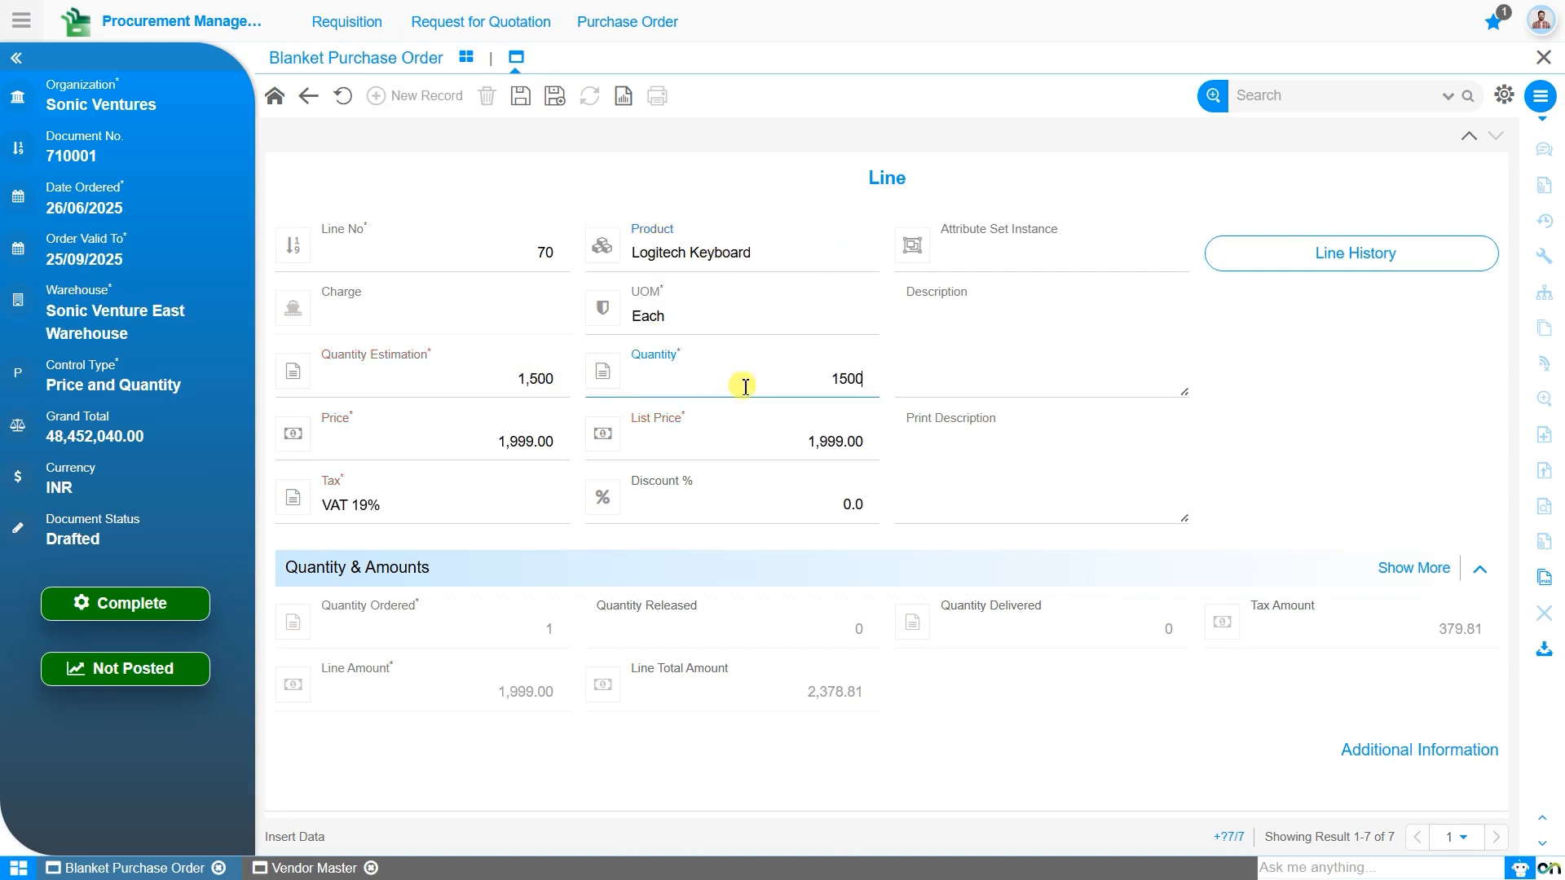
pyautogui.click(520, 99)
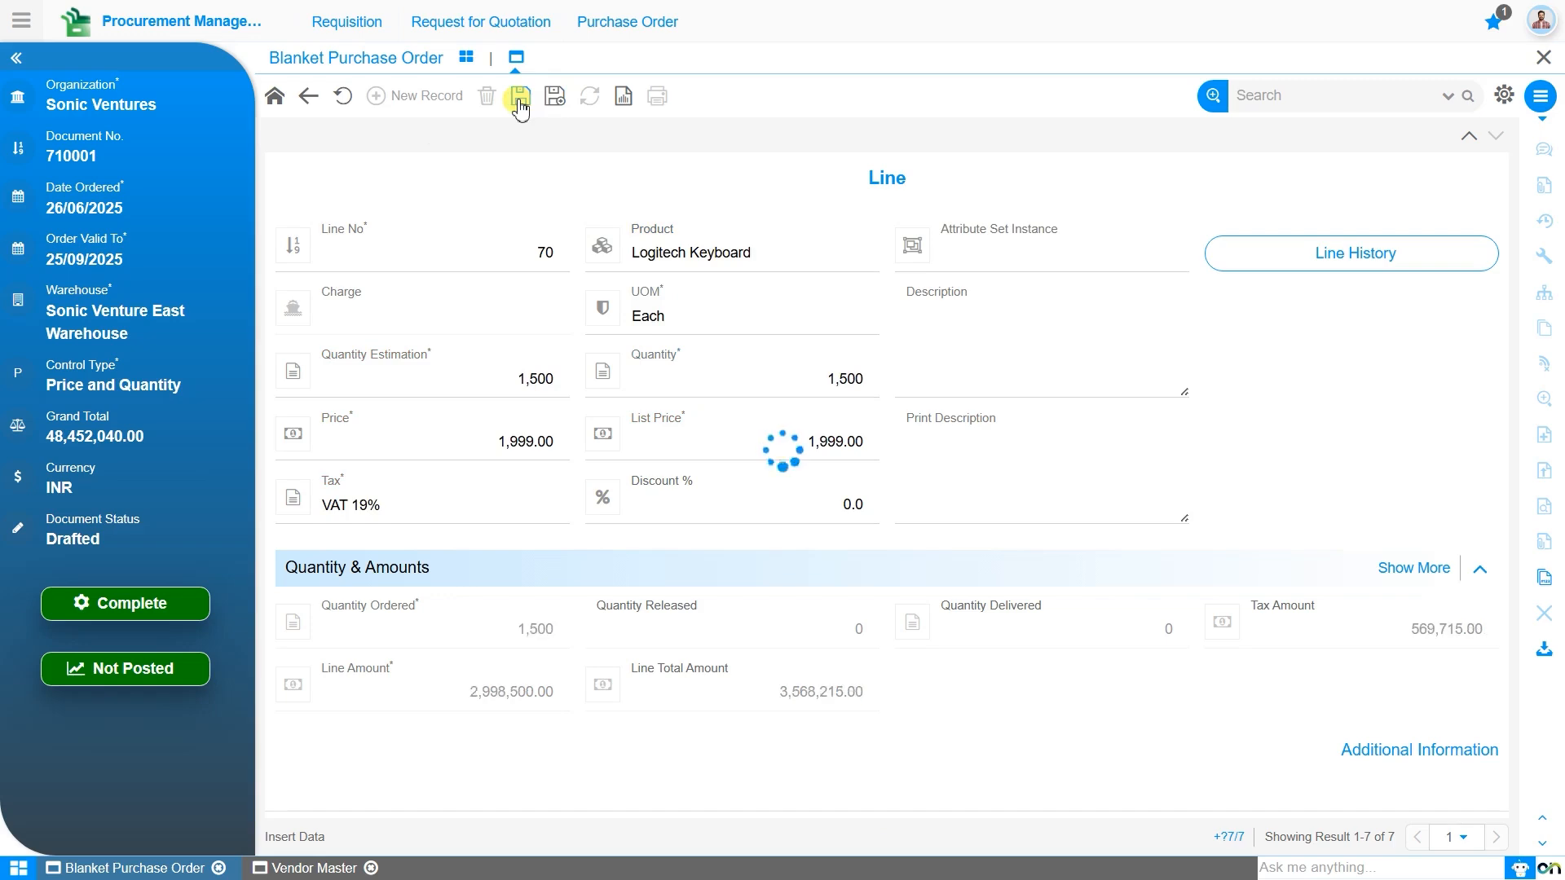
pyautogui.click(322, 98)
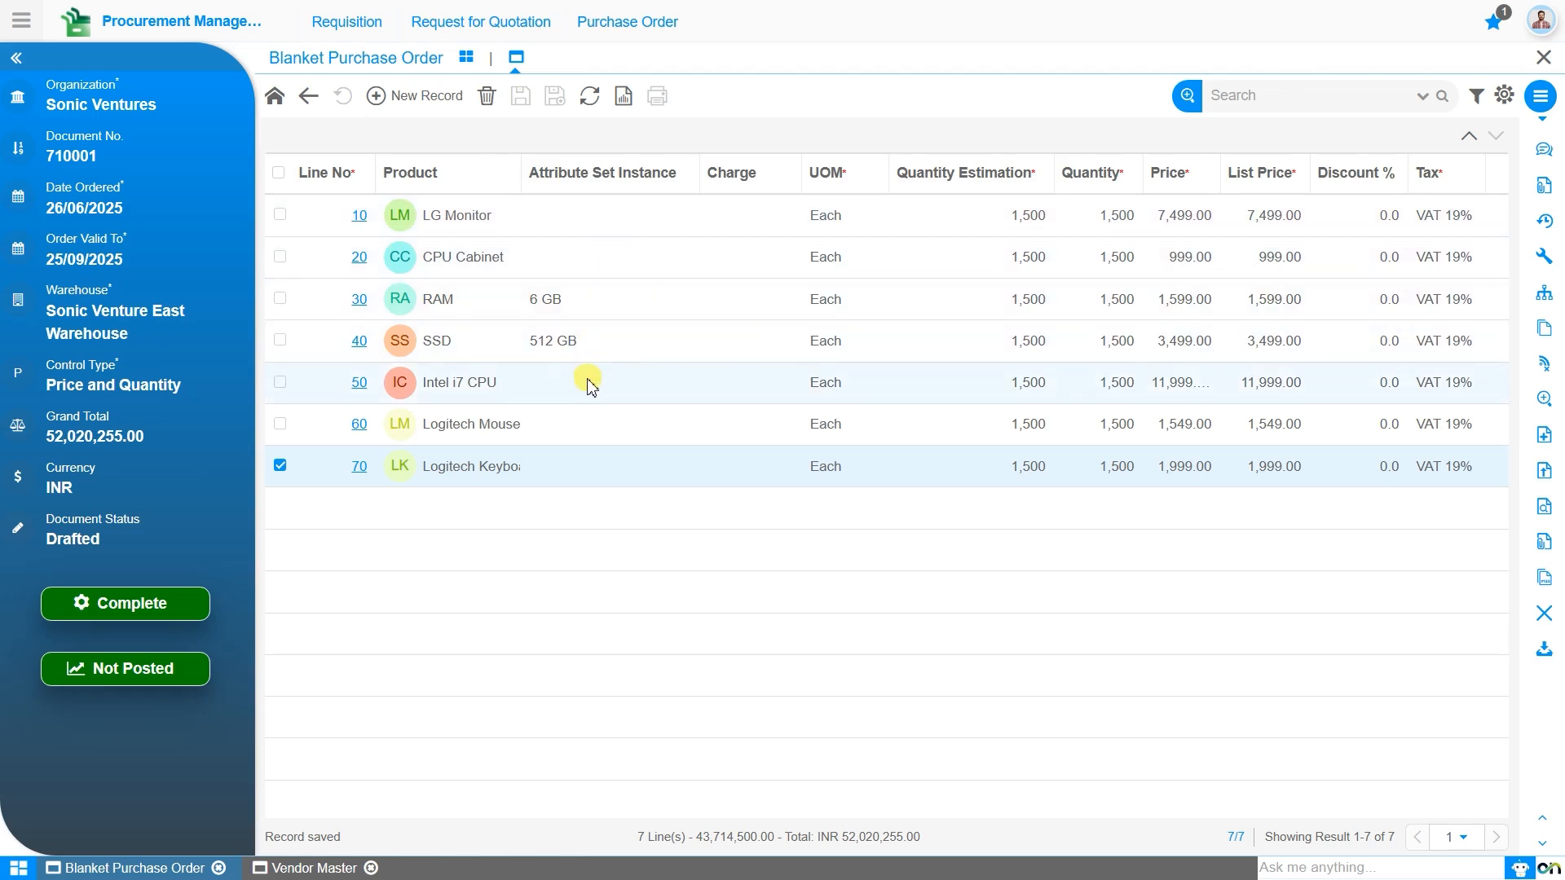
# Add an order line for Motherboard with quantity estimation and quantity both 1500, and save it
pyautogui.click(436, 108)
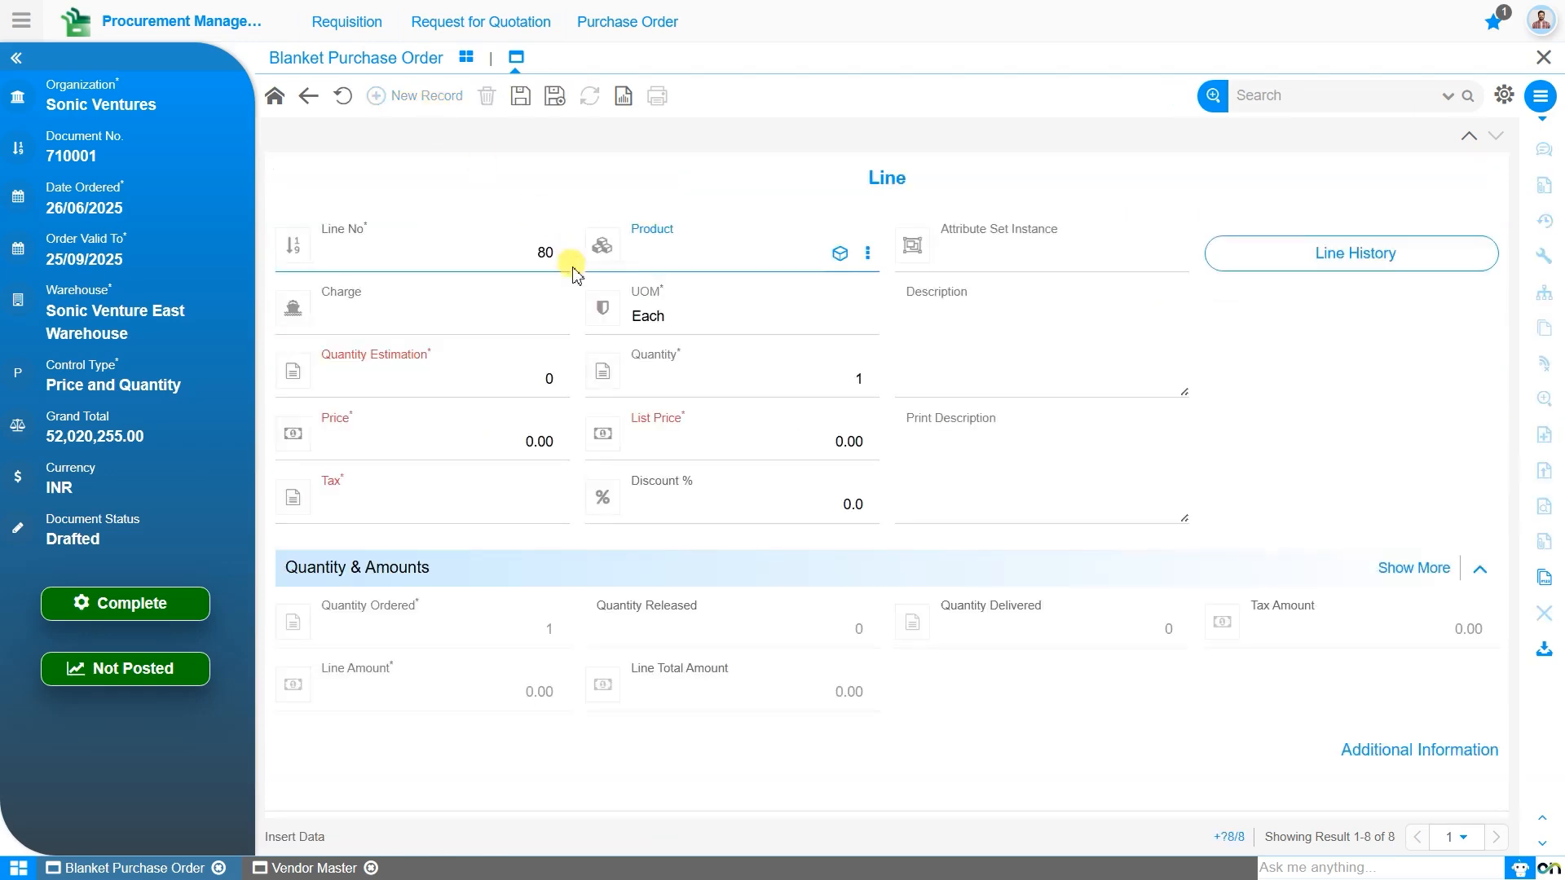
pyautogui.click(639, 269)
pyautogui.write('moth')
pyautogui.click(639, 281)
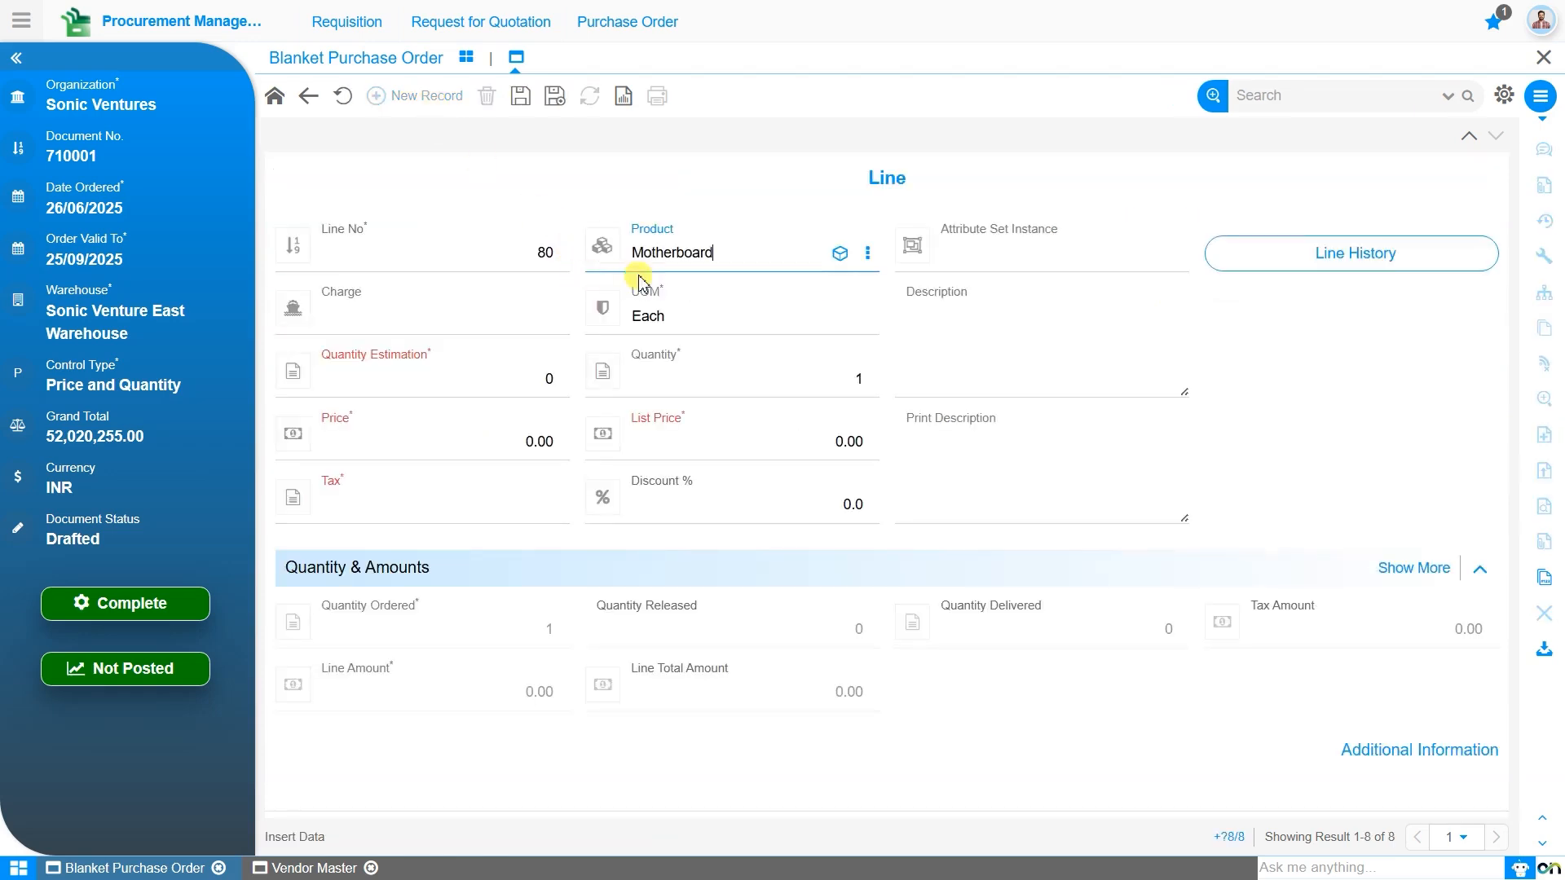
pyautogui.click(504, 380)
pyautogui.write('1500')
pyautogui.click(712, 370)
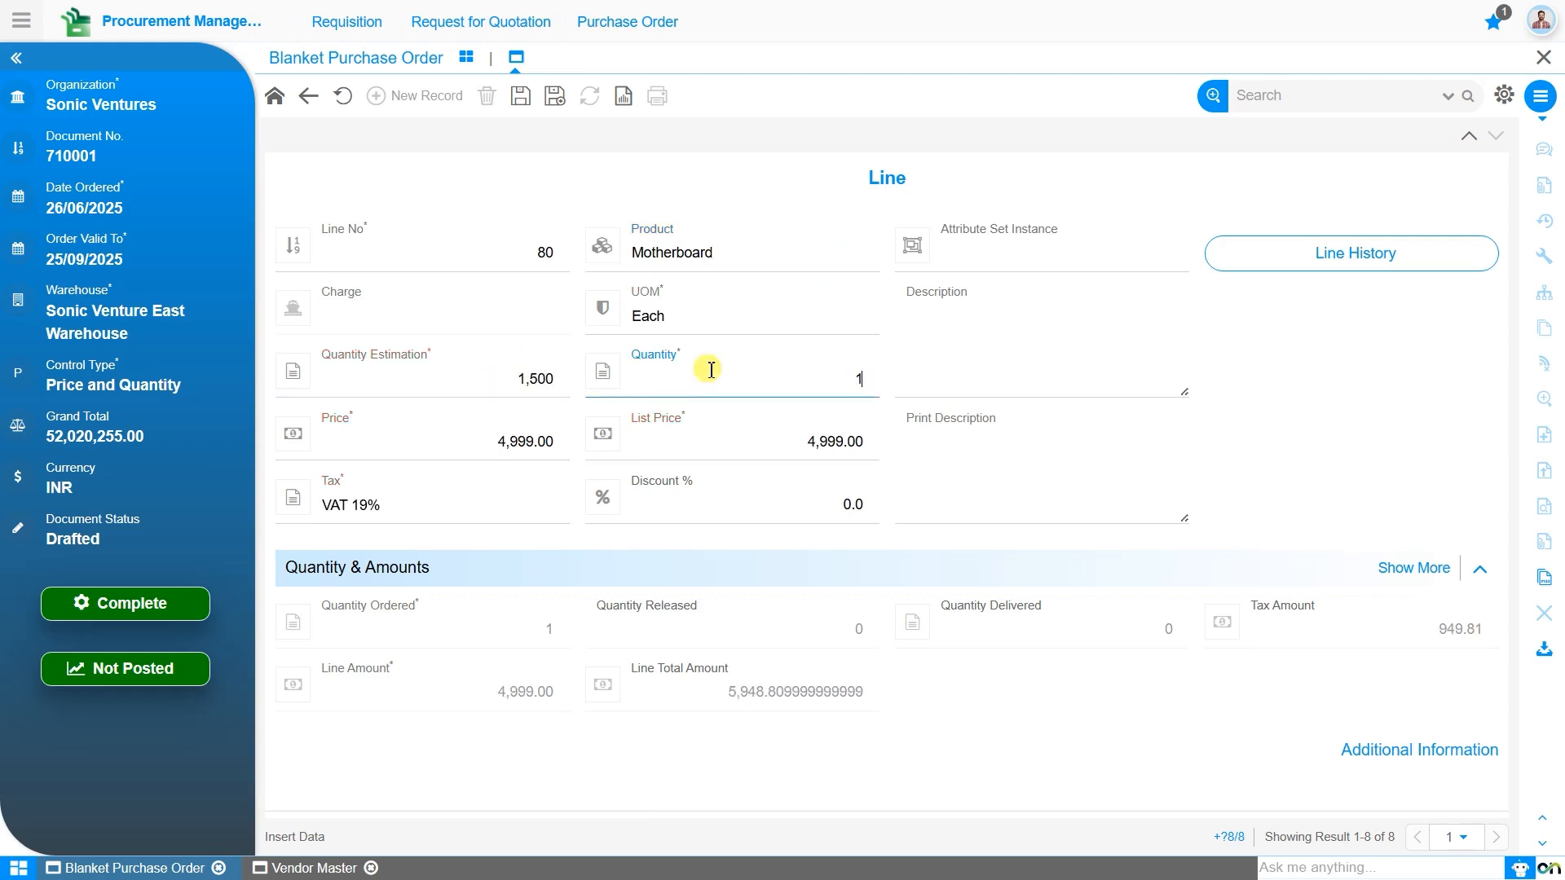
pyautogui.write('500')
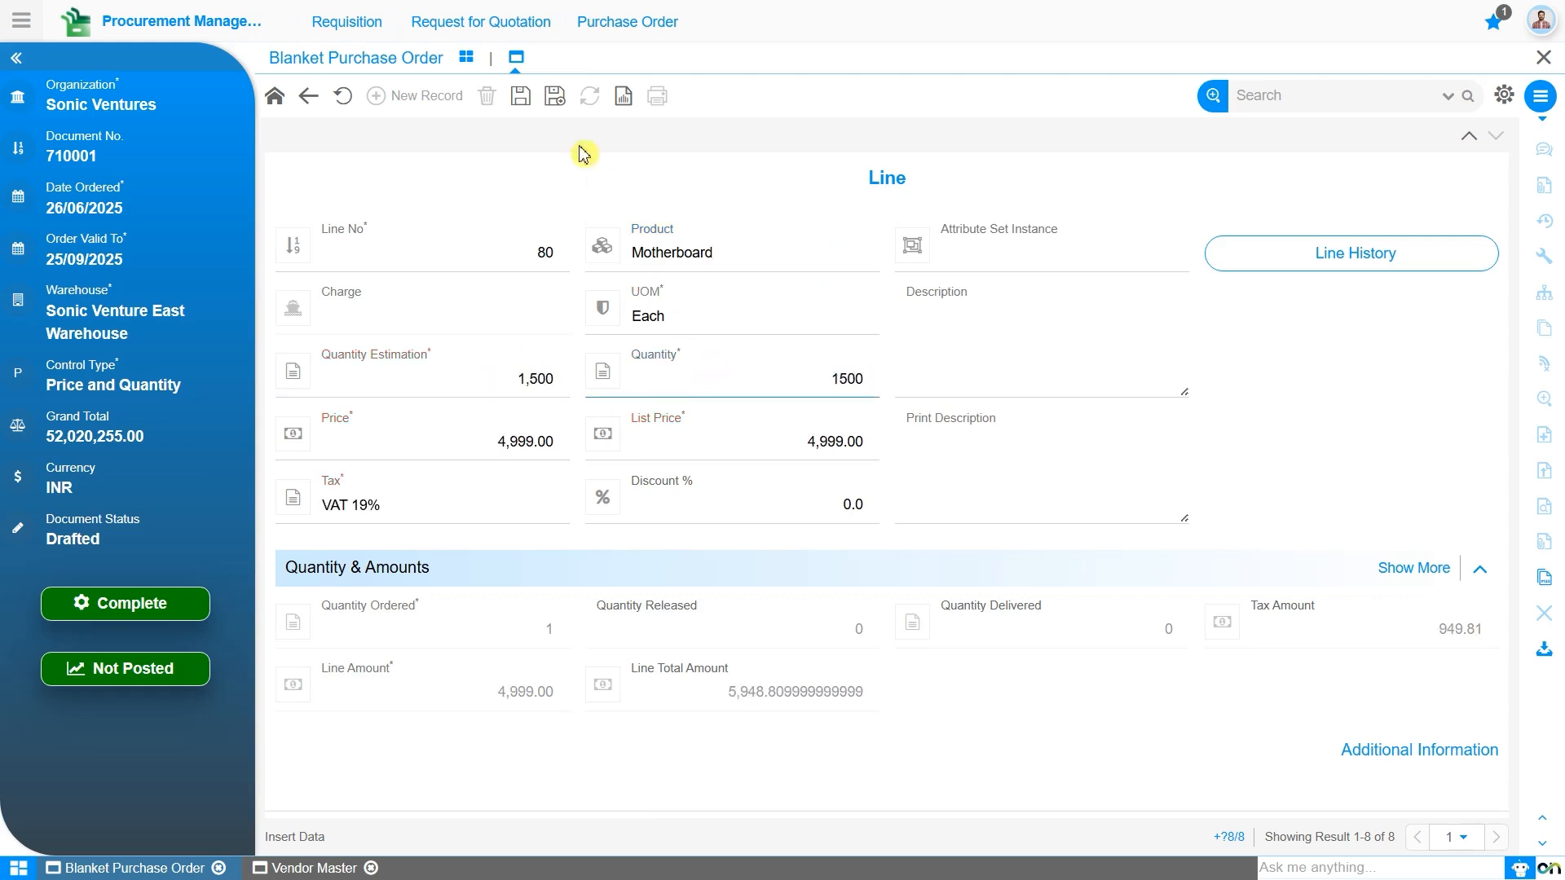
pyautogui.click(520, 98)
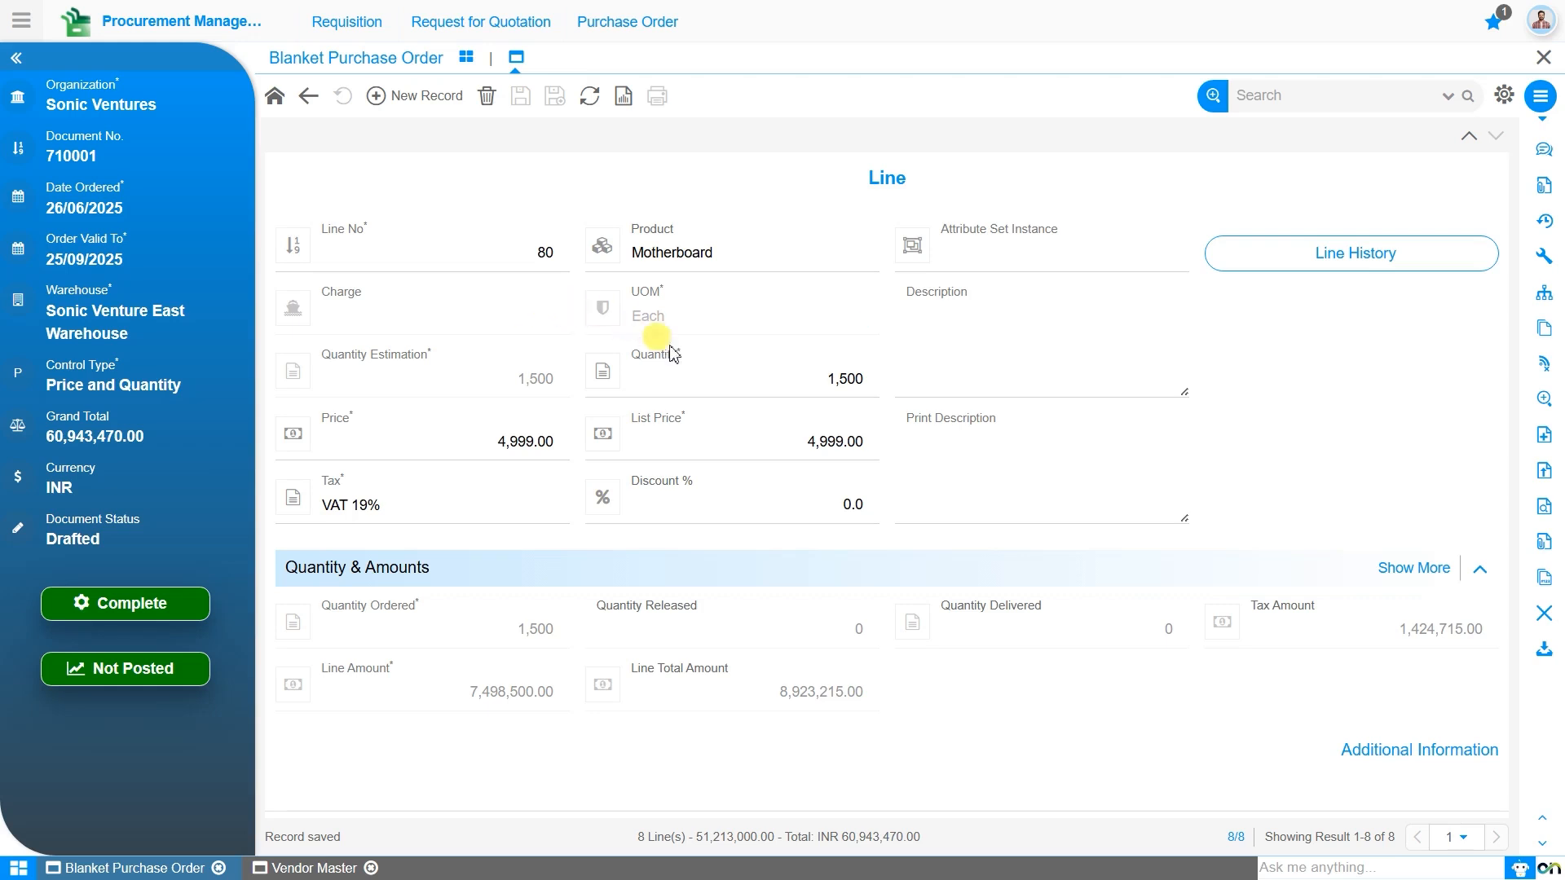
# Review the Motherboard line's quantity and its line history, and close the history without changes
pyautogui.click(703, 372)
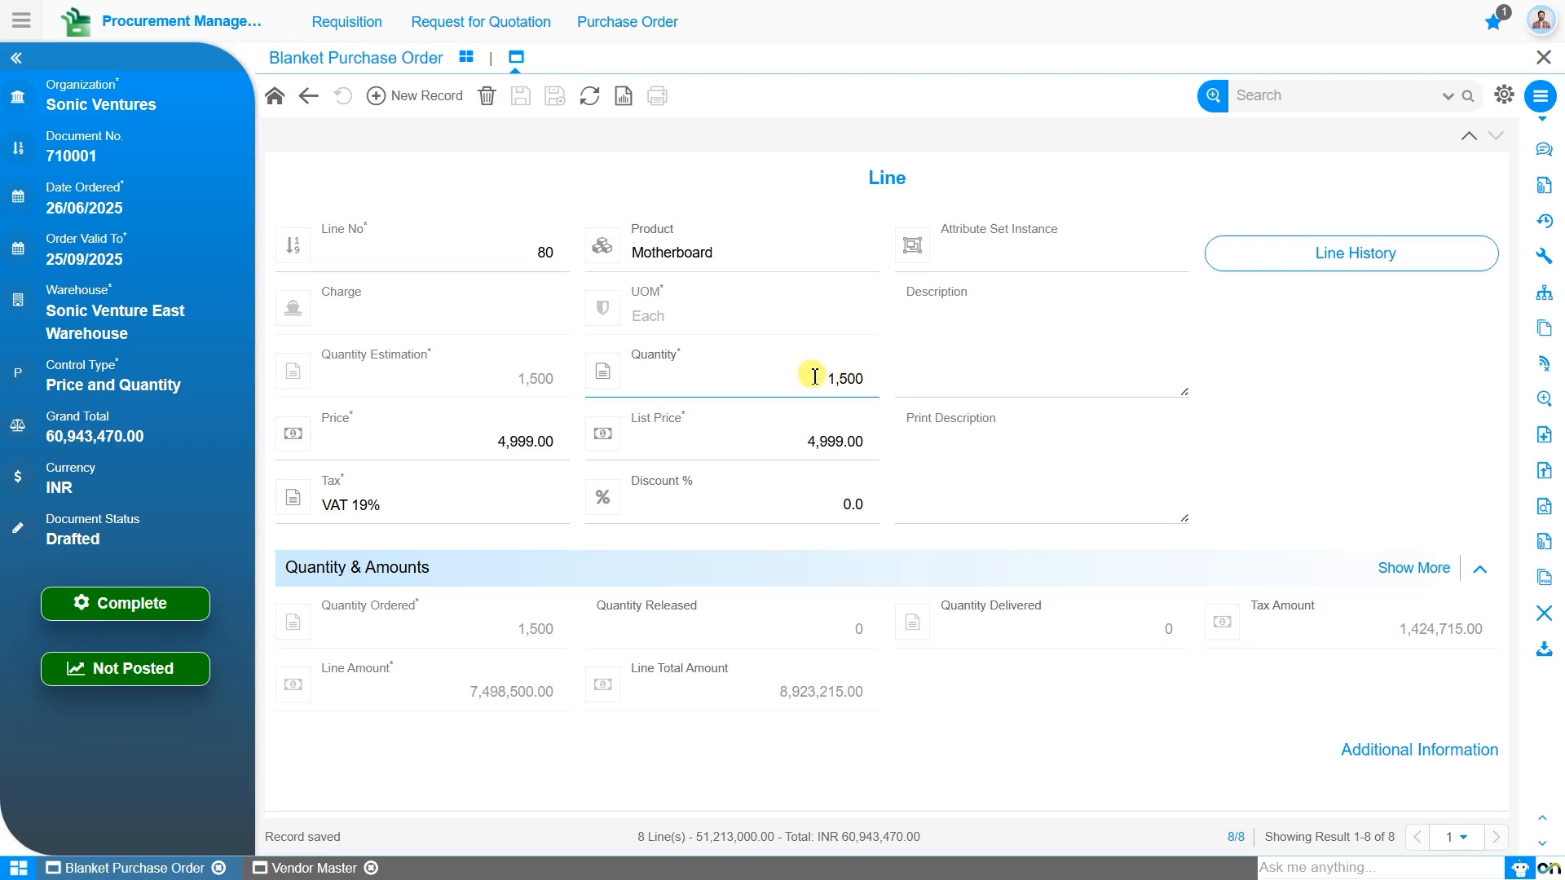
pyautogui.click(814, 376)
pyautogui.click(1326, 277)
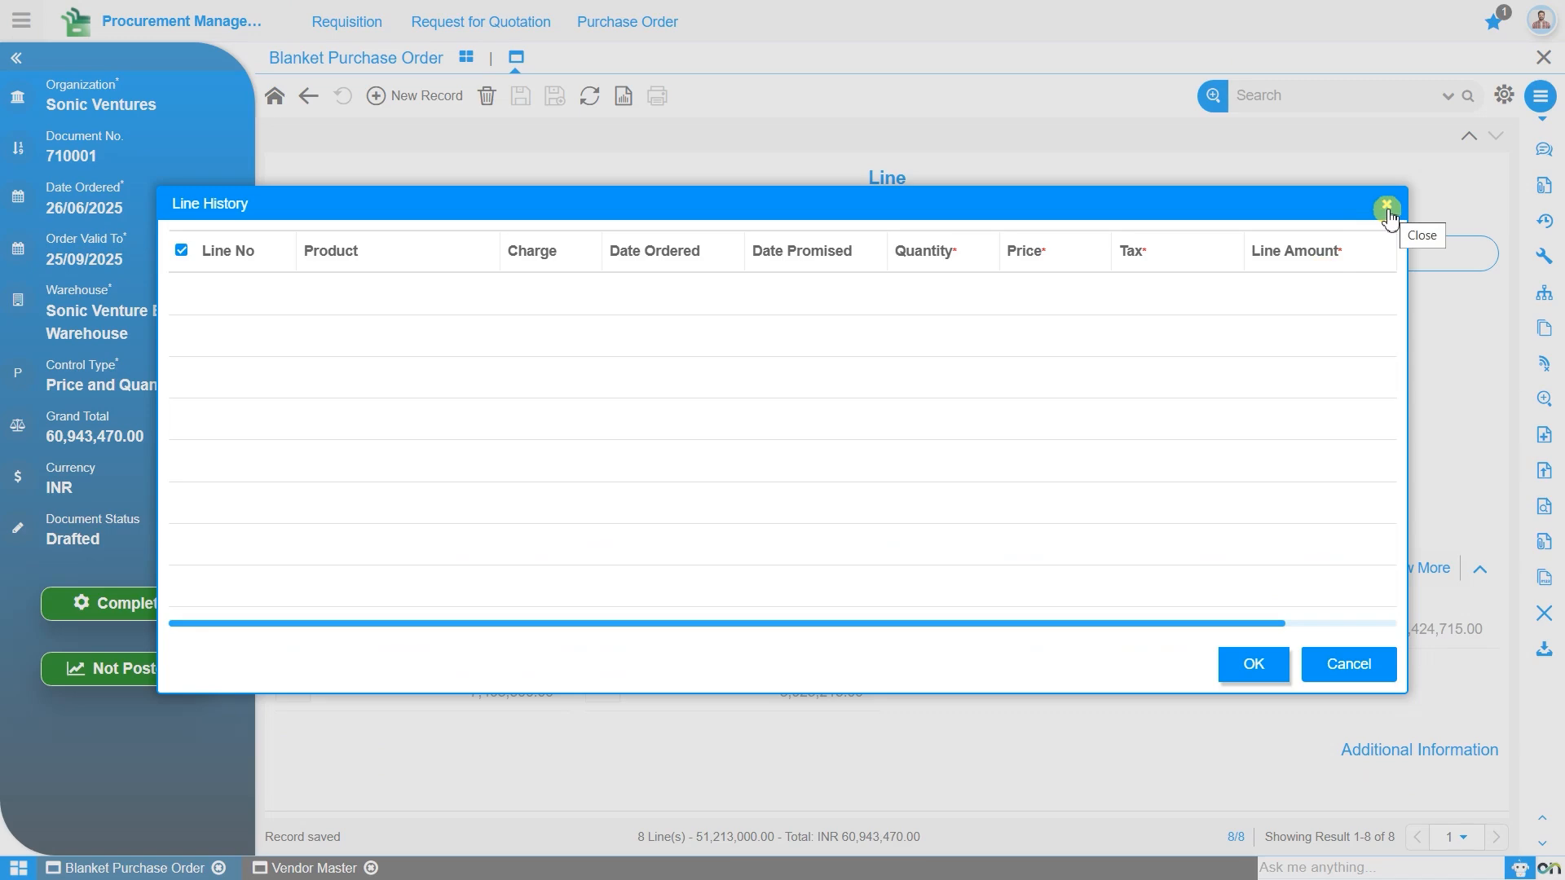
pyautogui.click(1383, 221)
pyautogui.click(1384, 218)
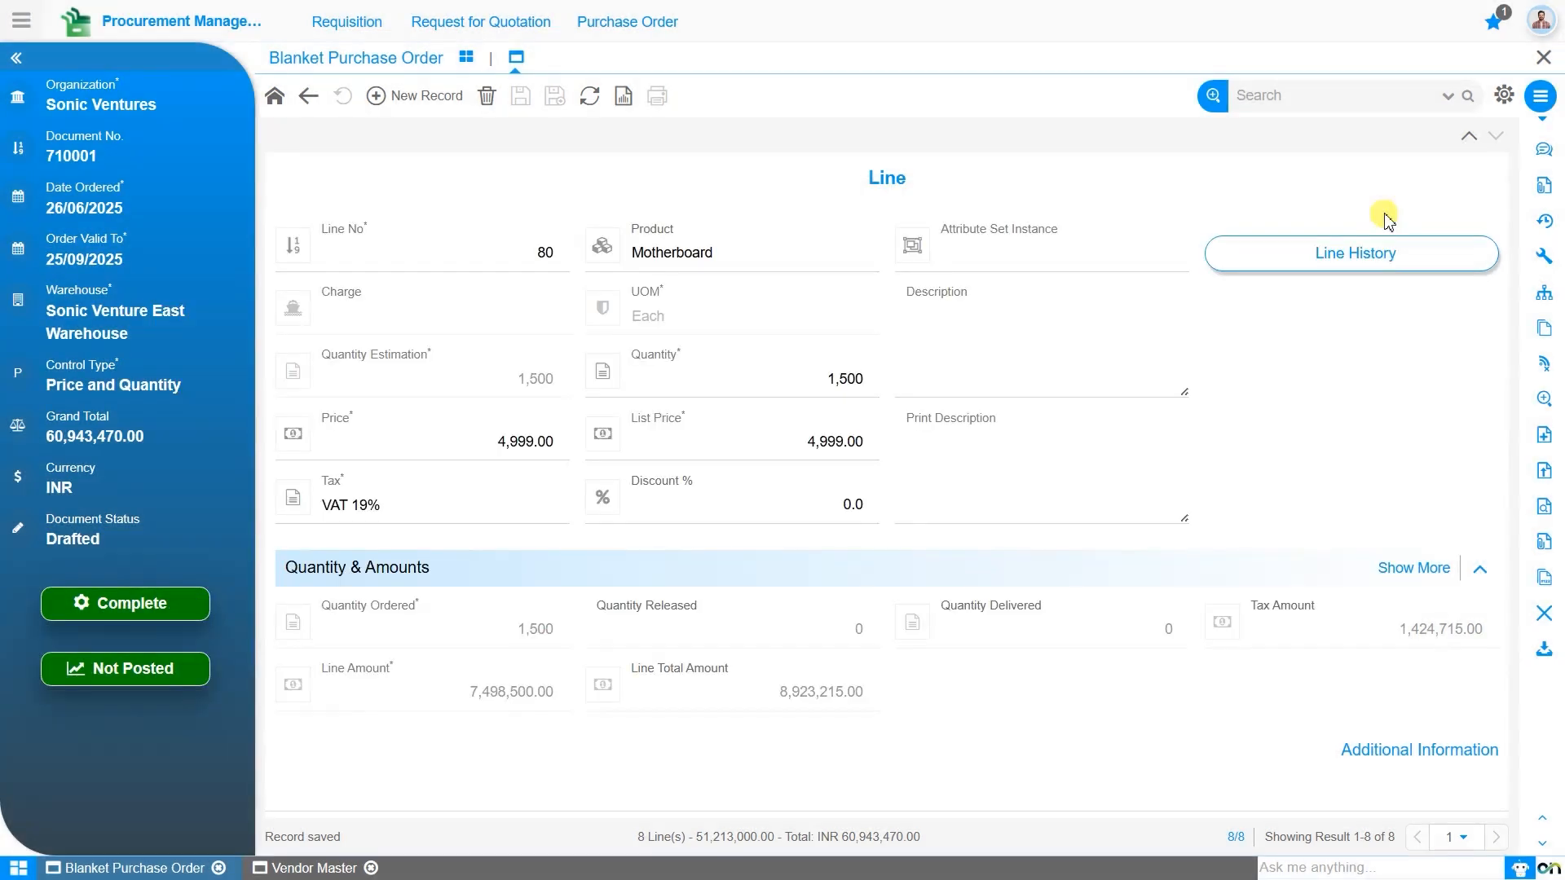
# Complete the blanket purchase order from its header and run the Release Purchase Order process against it
pyautogui.click(277, 97)
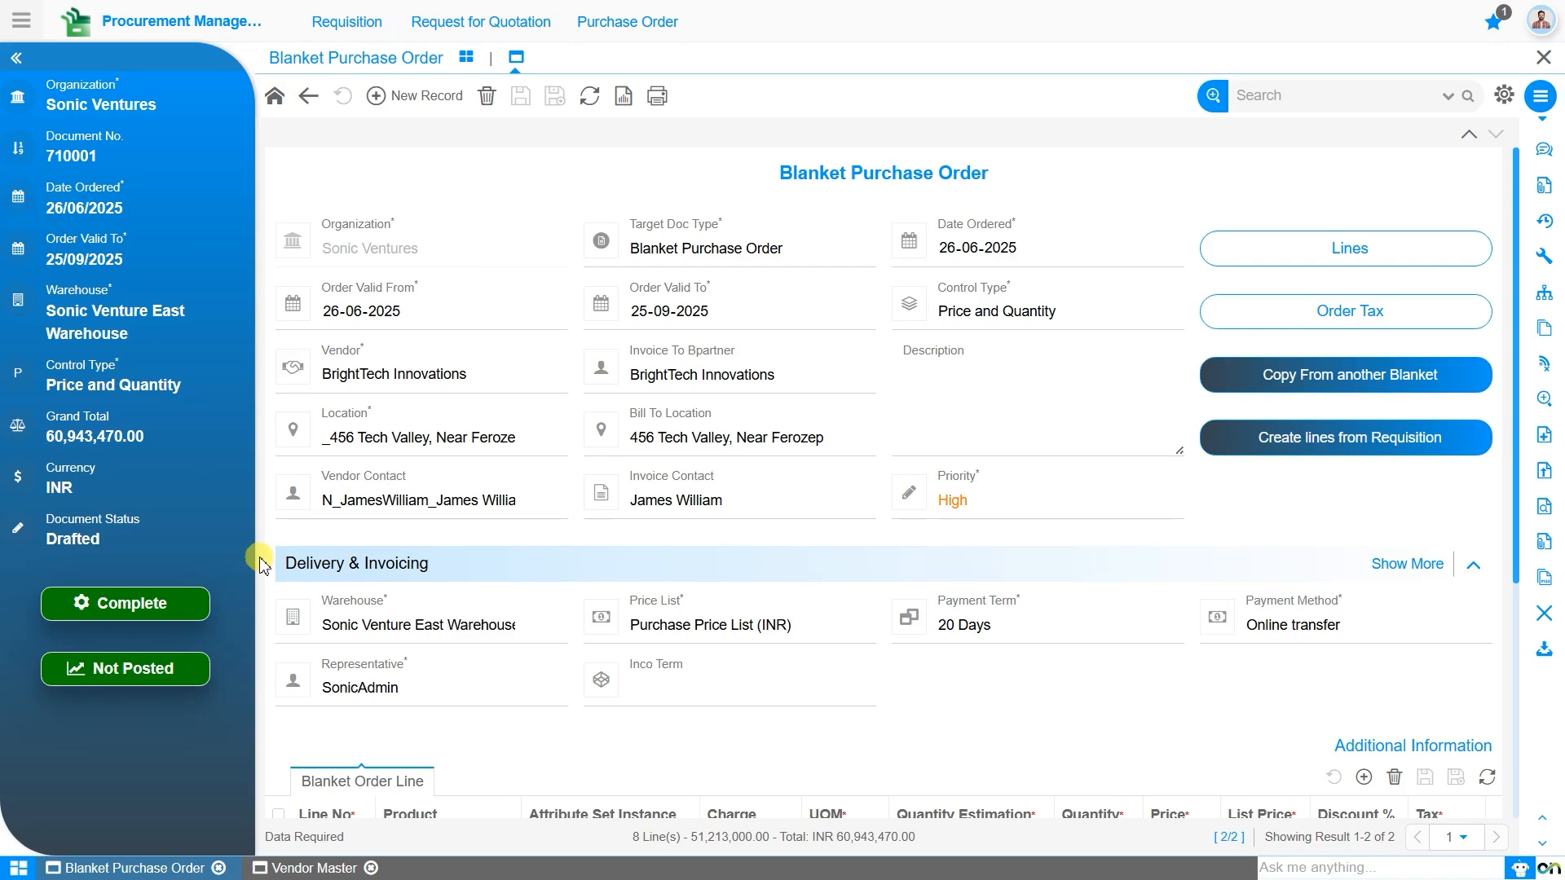
pyautogui.click(147, 617)
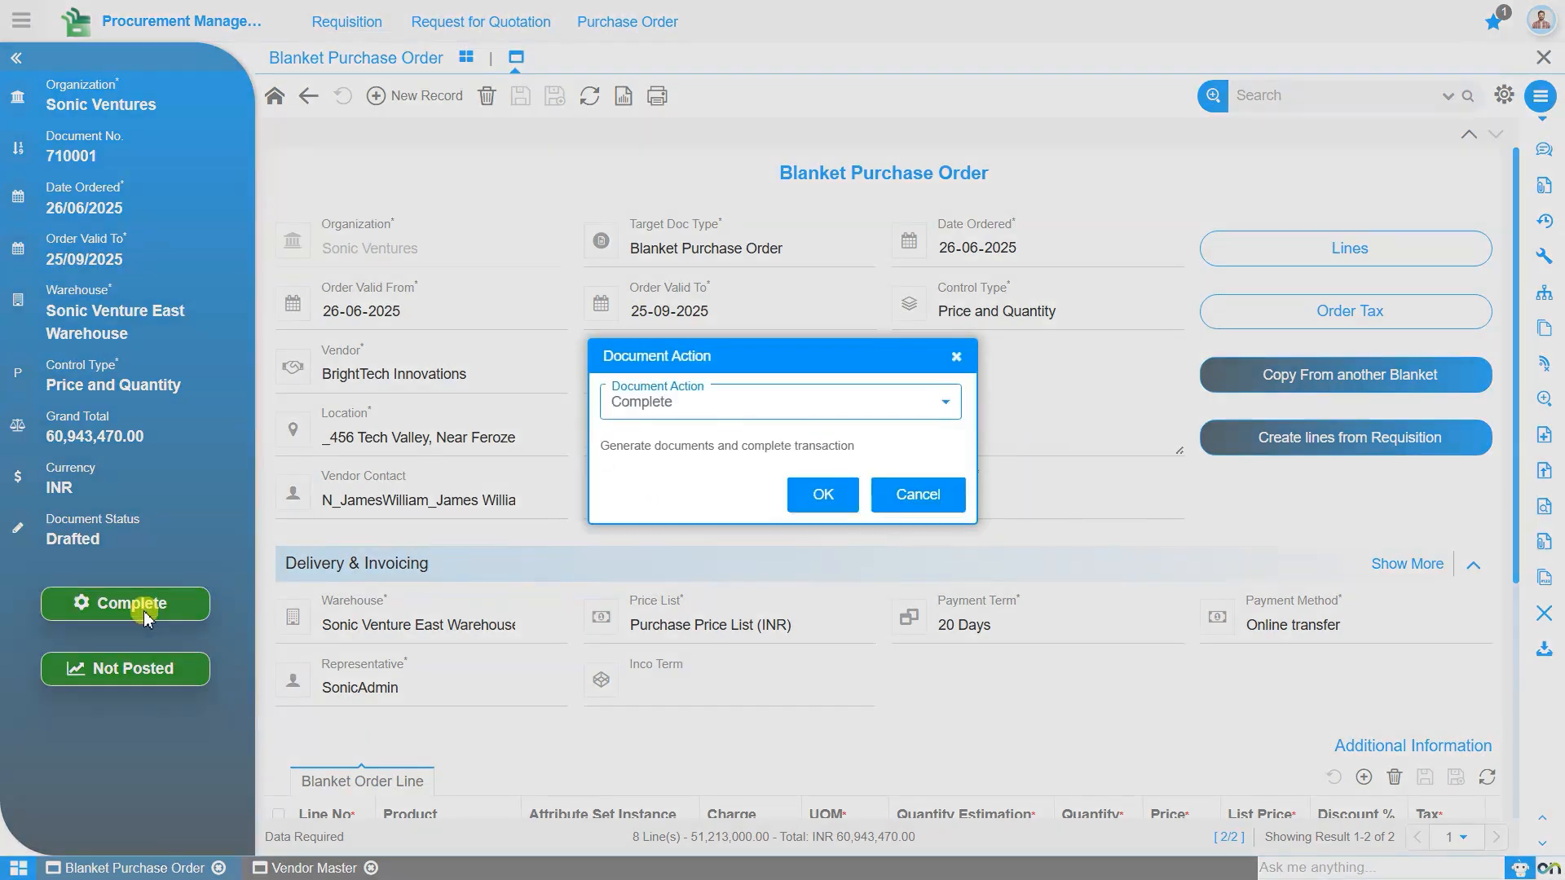
pyautogui.click(819, 491)
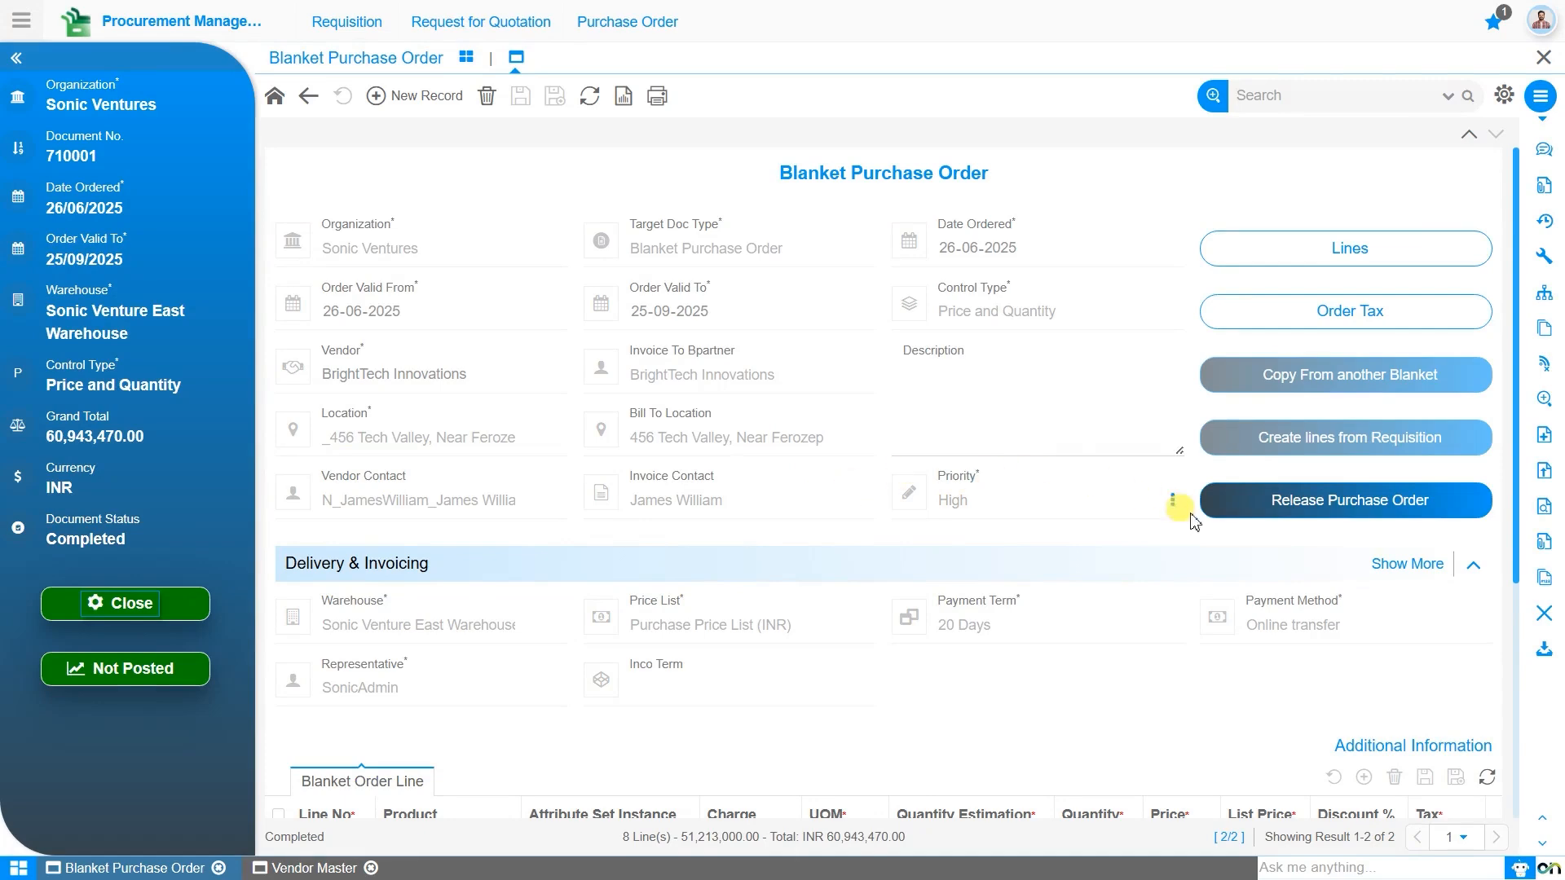
pyautogui.click(1325, 512)
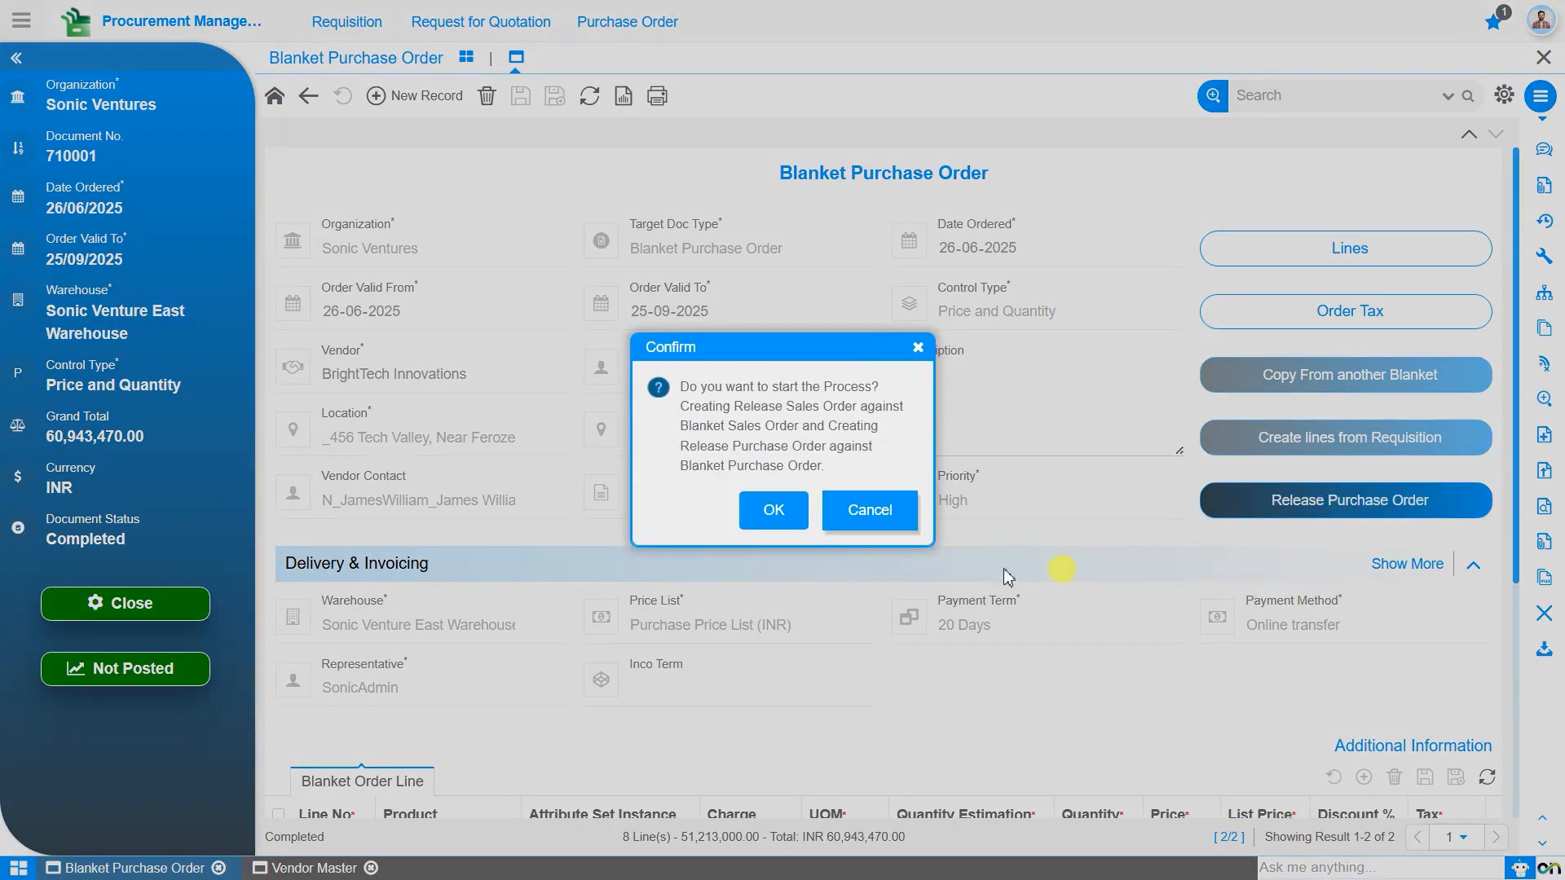
pyautogui.click(775, 518)
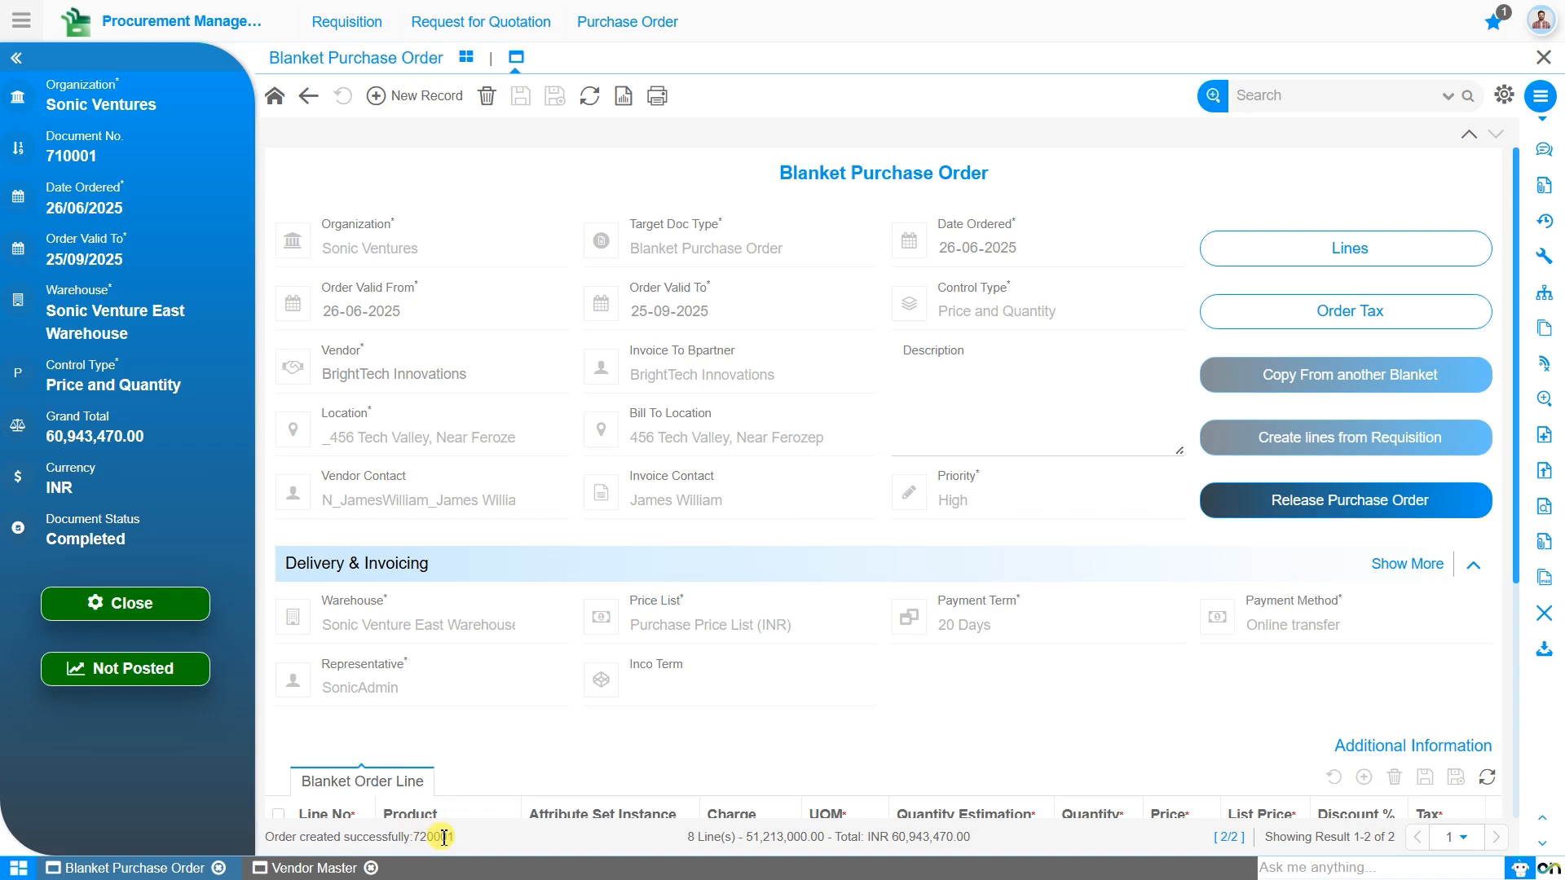
# Copy the generated order's number and open the drafted BrightTech Innovations order from the Purchase Order records
pyautogui.doubleClick(443, 837)
pyautogui.rightClick(440, 837)
pyautogui.click(505, 628)
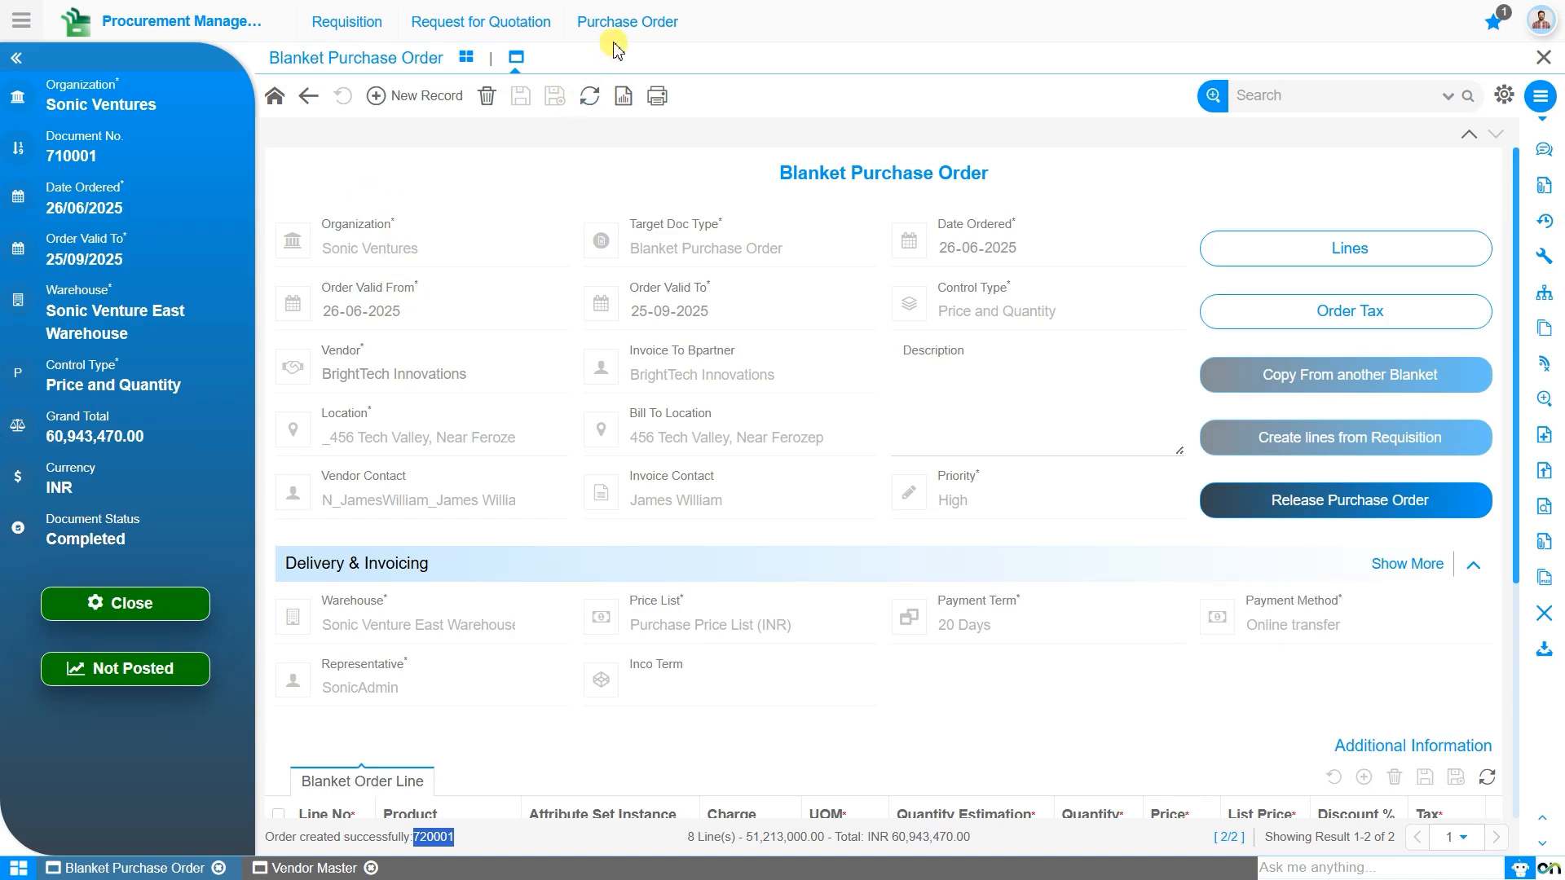
pyautogui.moveTo(613, 45)
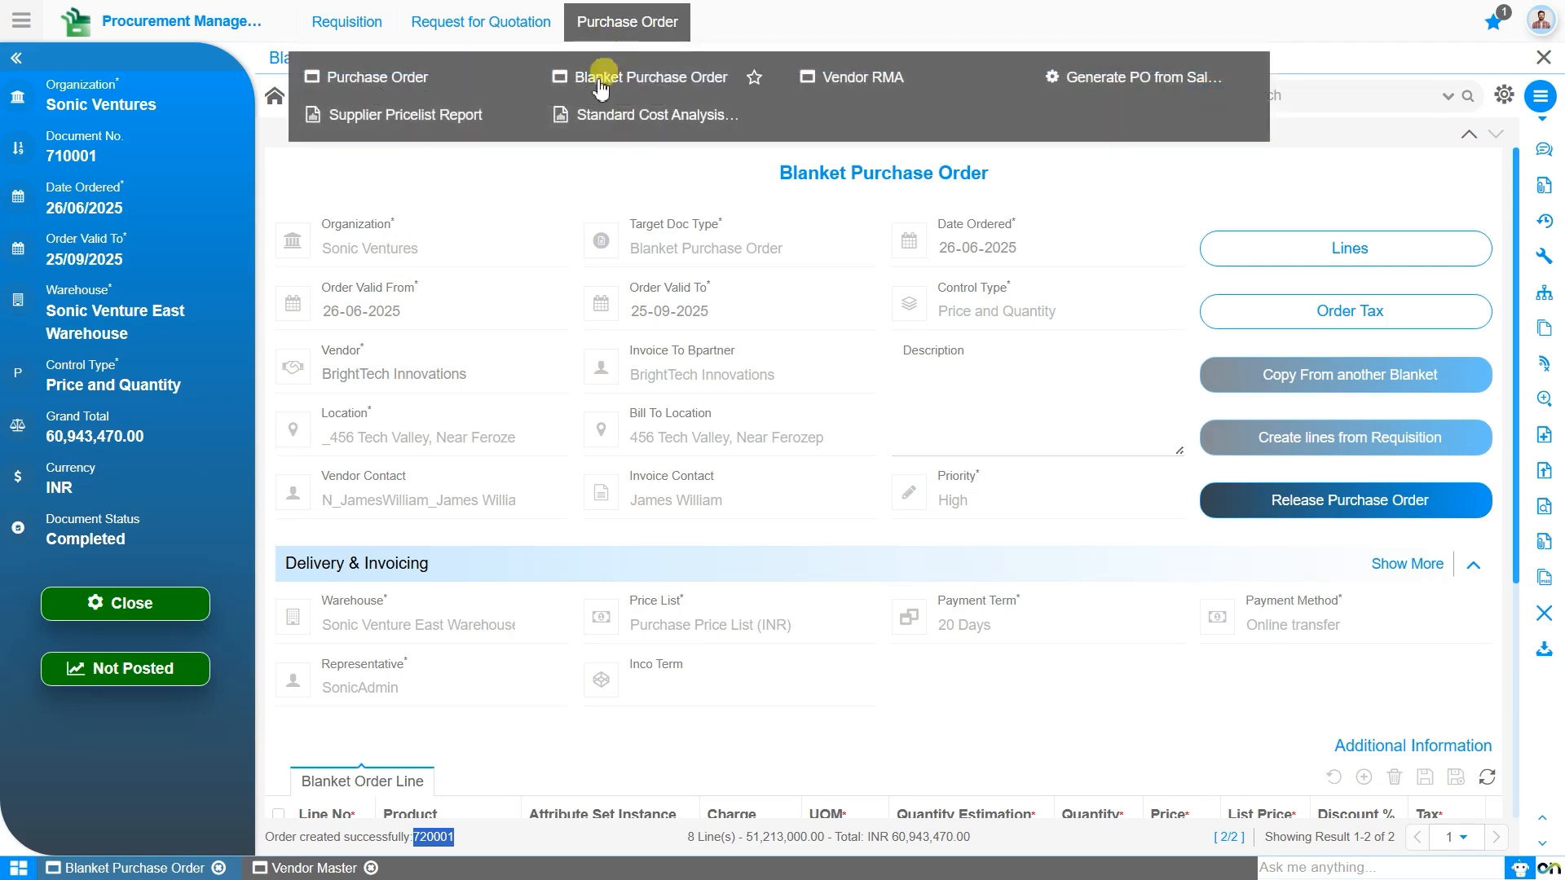
pyautogui.click(409, 91)
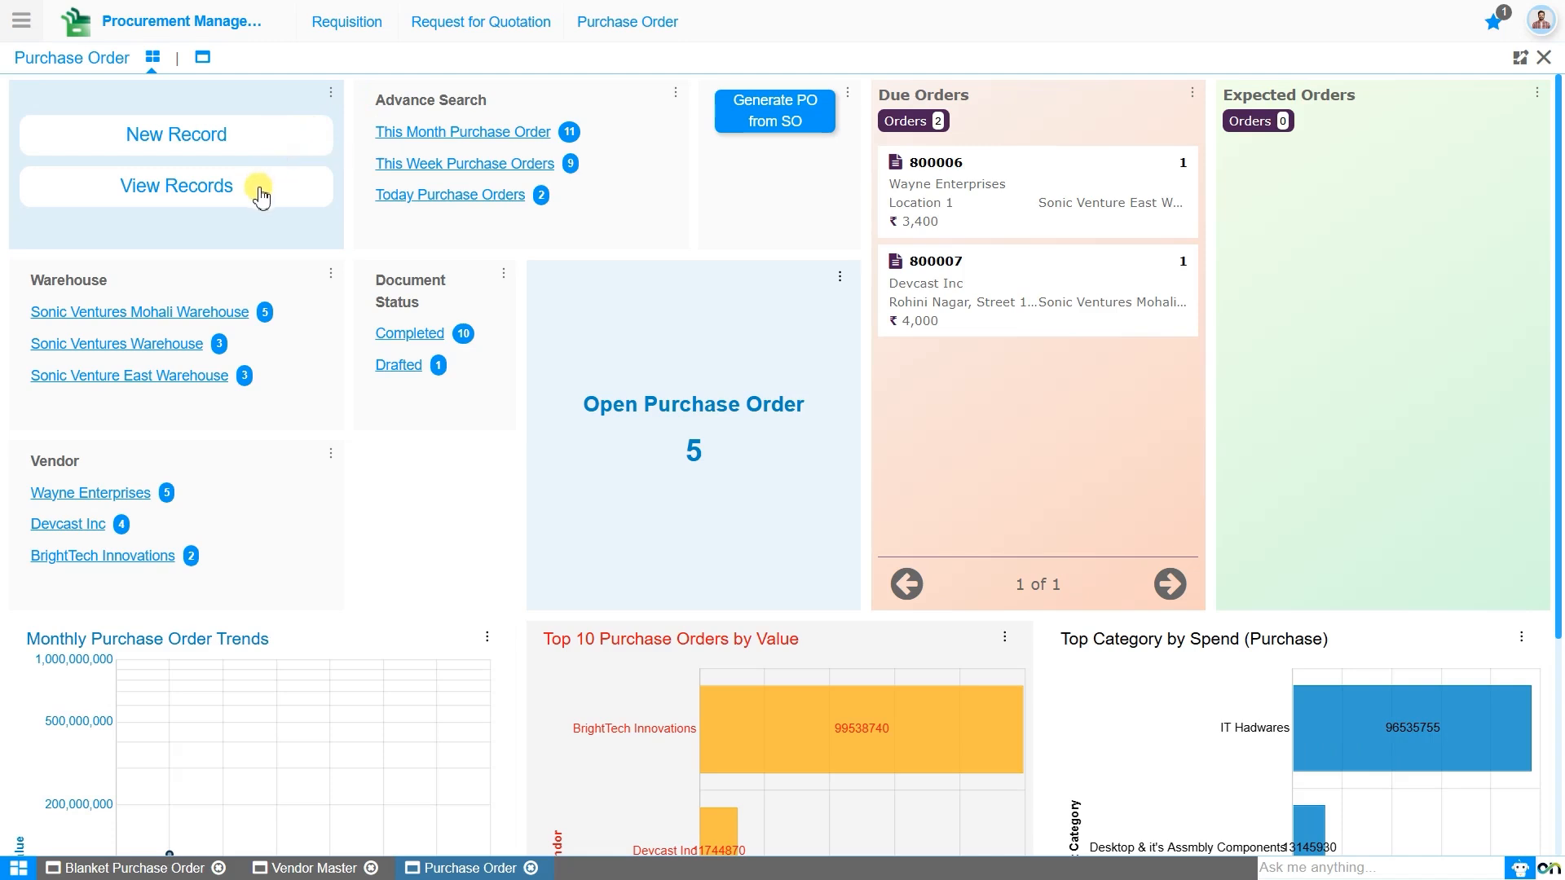
pyautogui.click(257, 193)
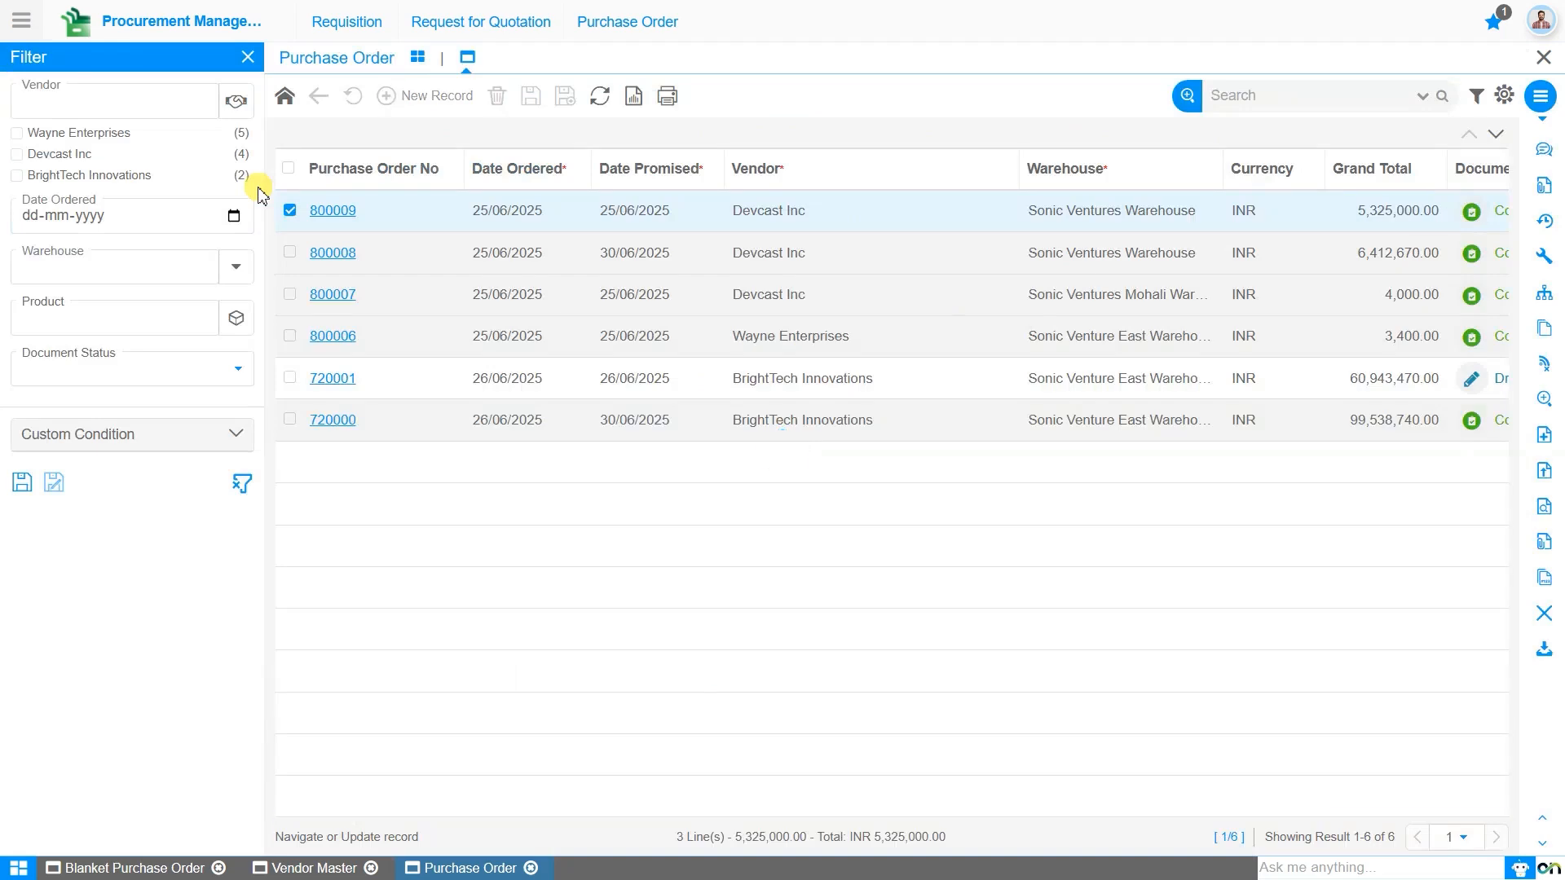
pyautogui.doubleClick(444, 380)
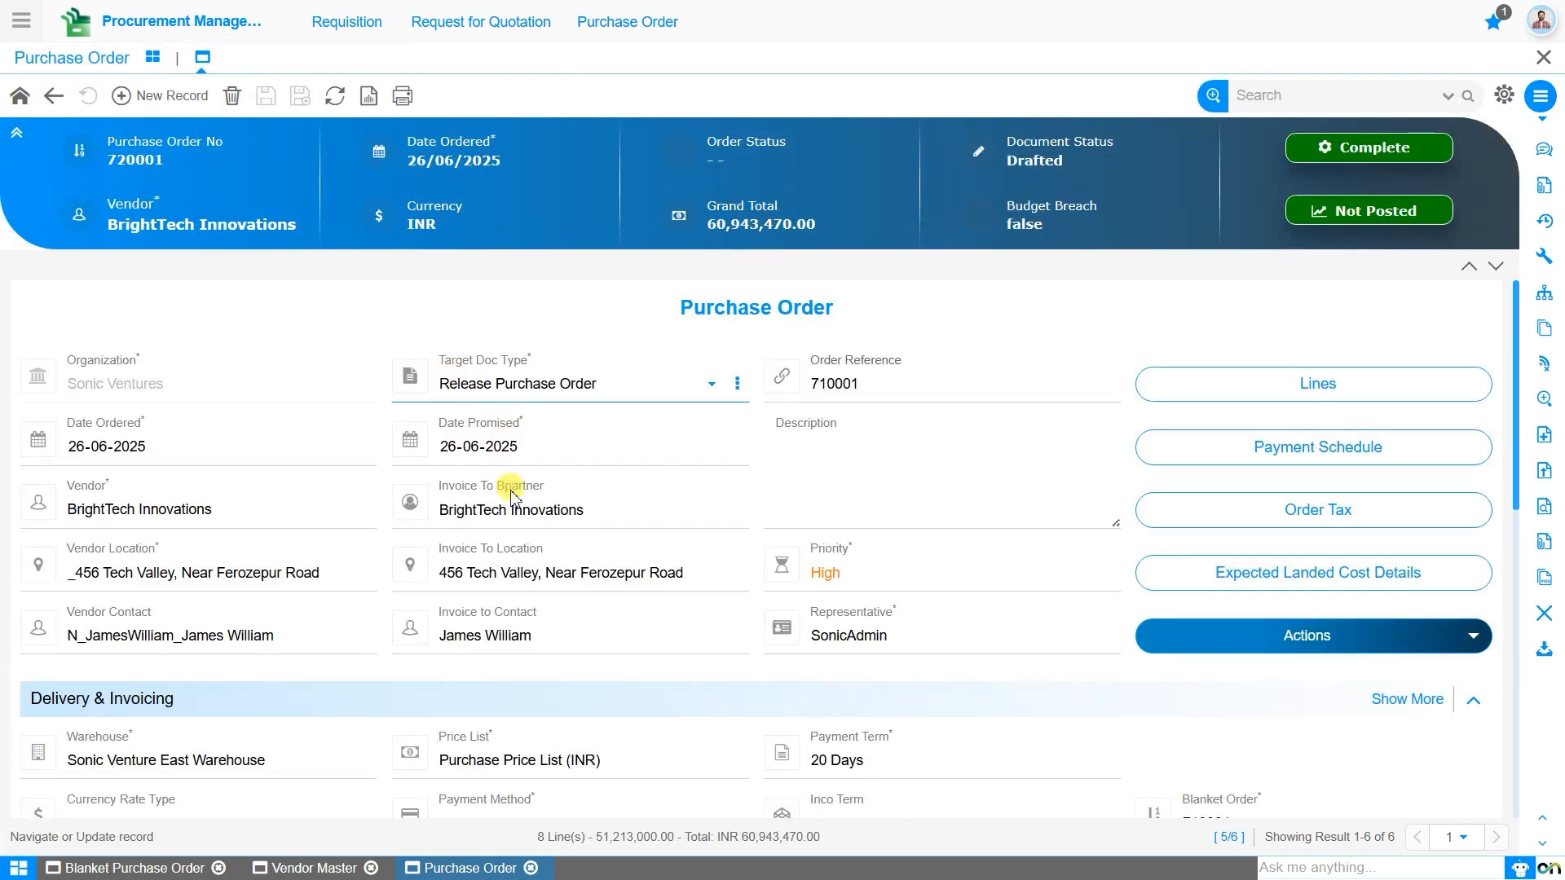
# Review the release order's header, its delivery and invoicing details, and the products and quantities on its order lines
pyautogui.scroll(-2, 514, 518)
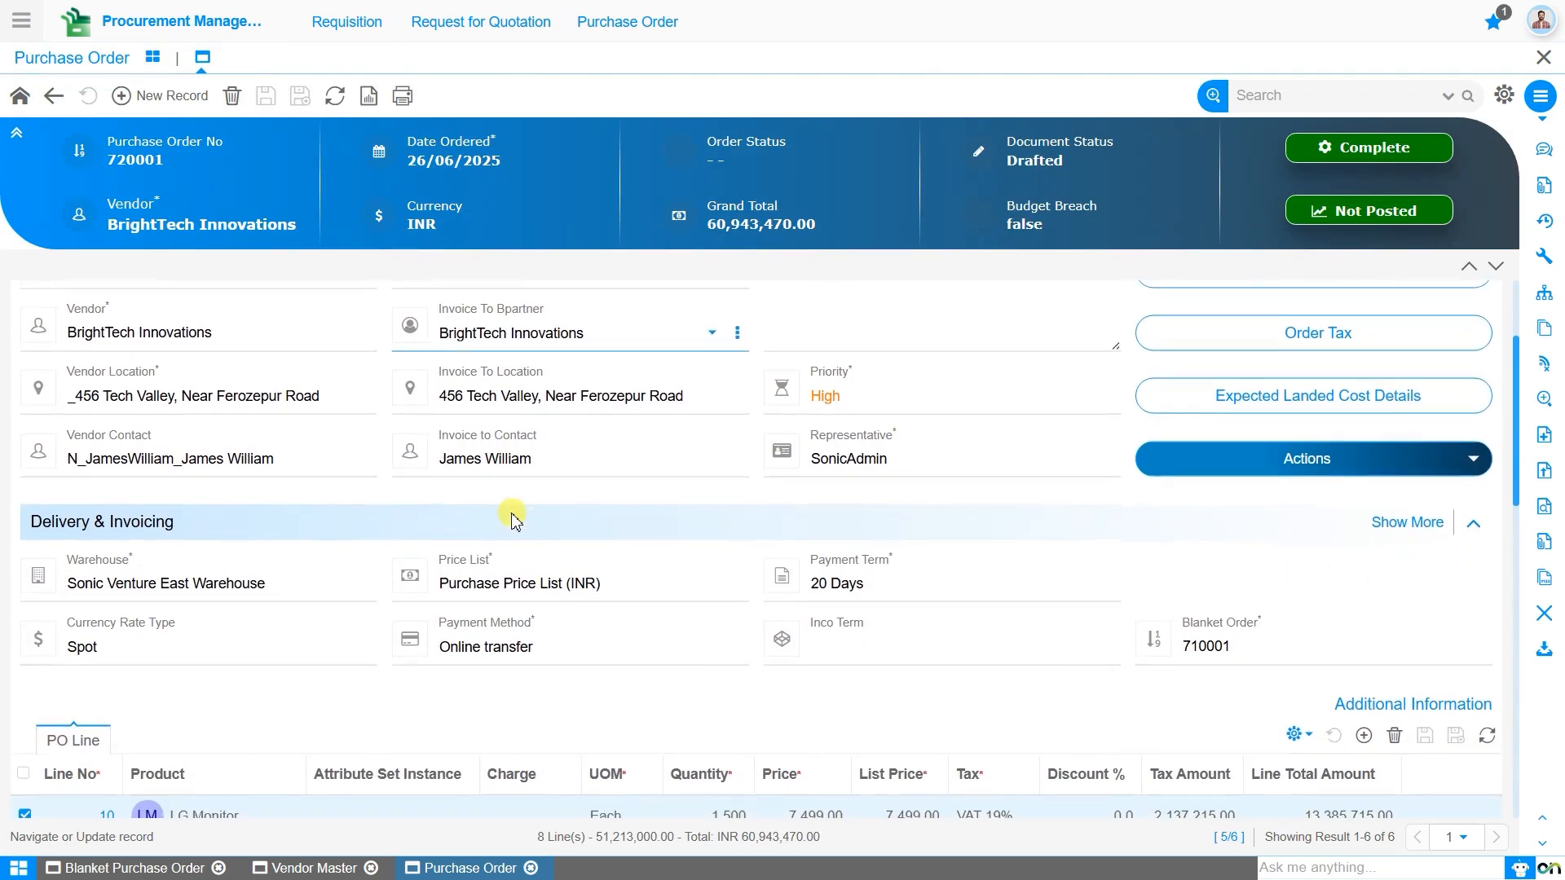
pyautogui.scroll(-1, 513, 519)
pyautogui.scroll(-1, 513, 522)
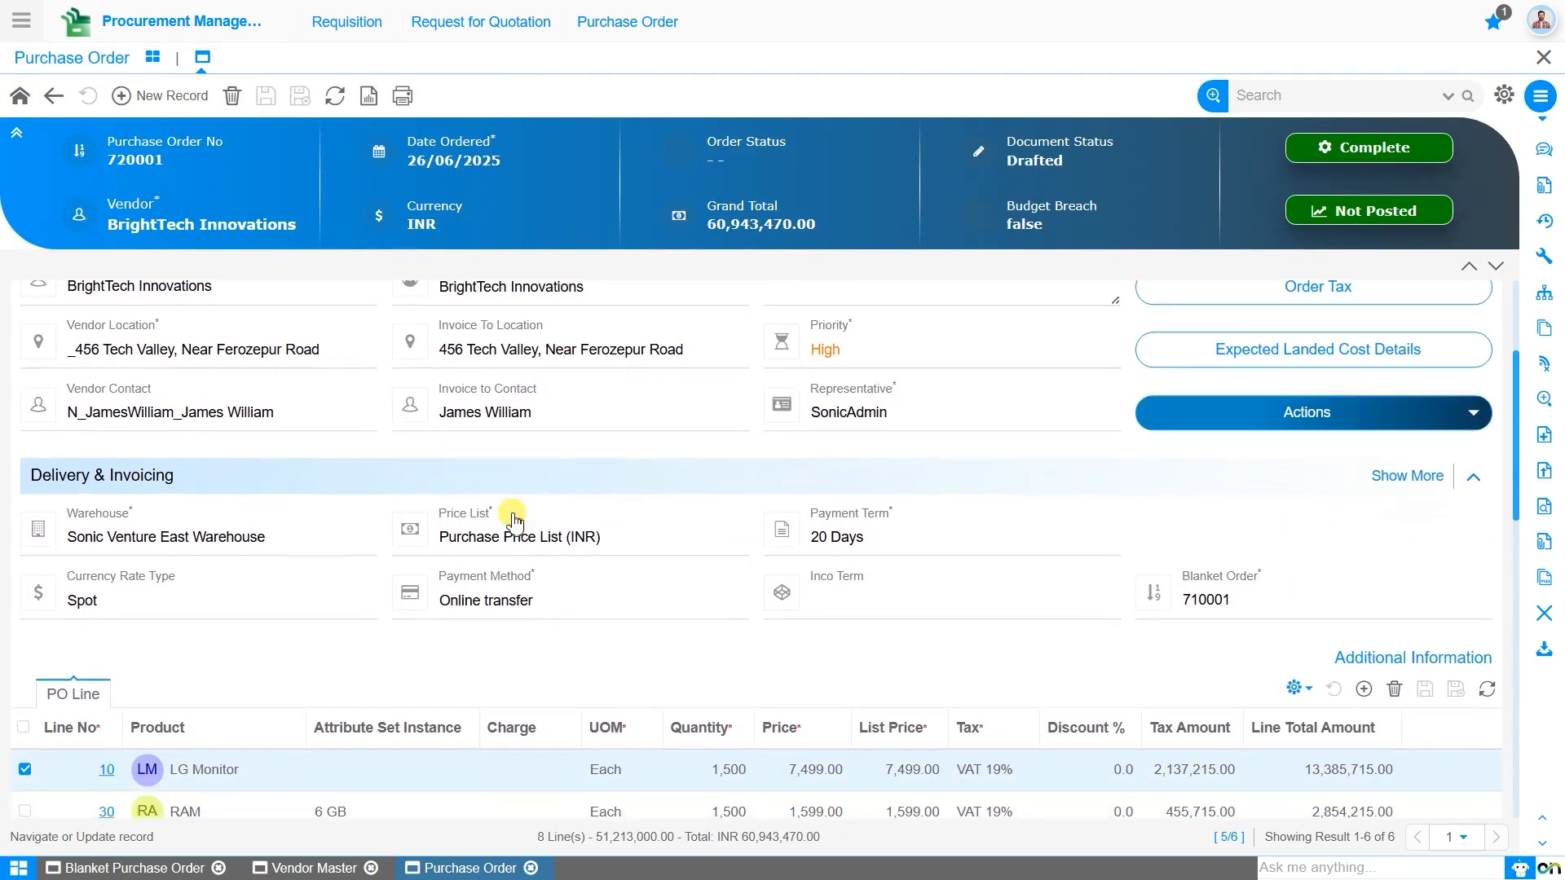
pyautogui.scroll(3, 513, 522)
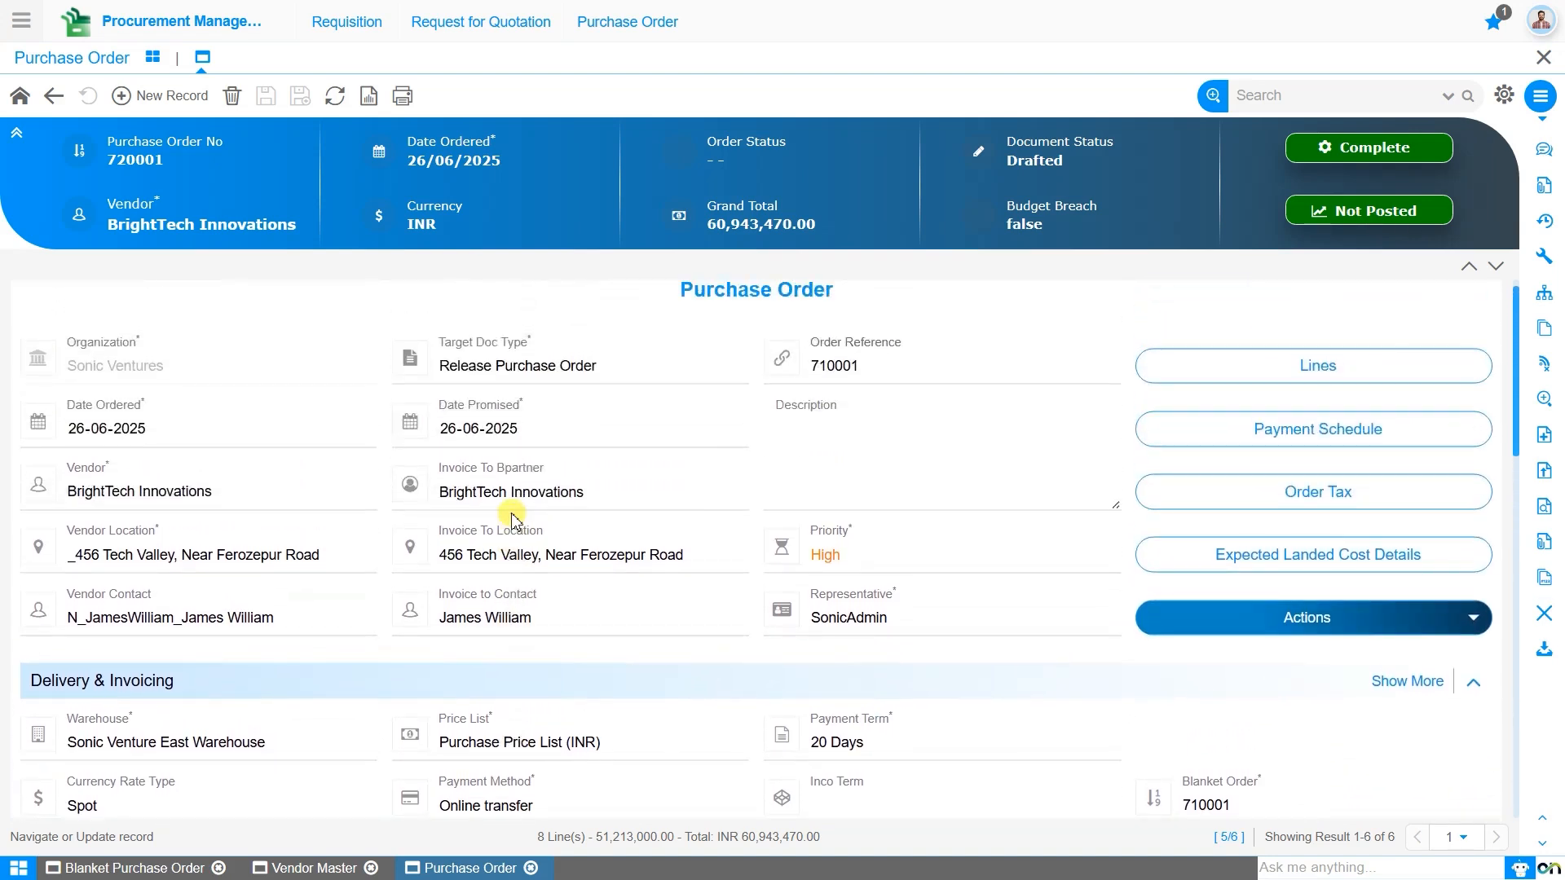
pyautogui.scroll(-4, 514, 519)
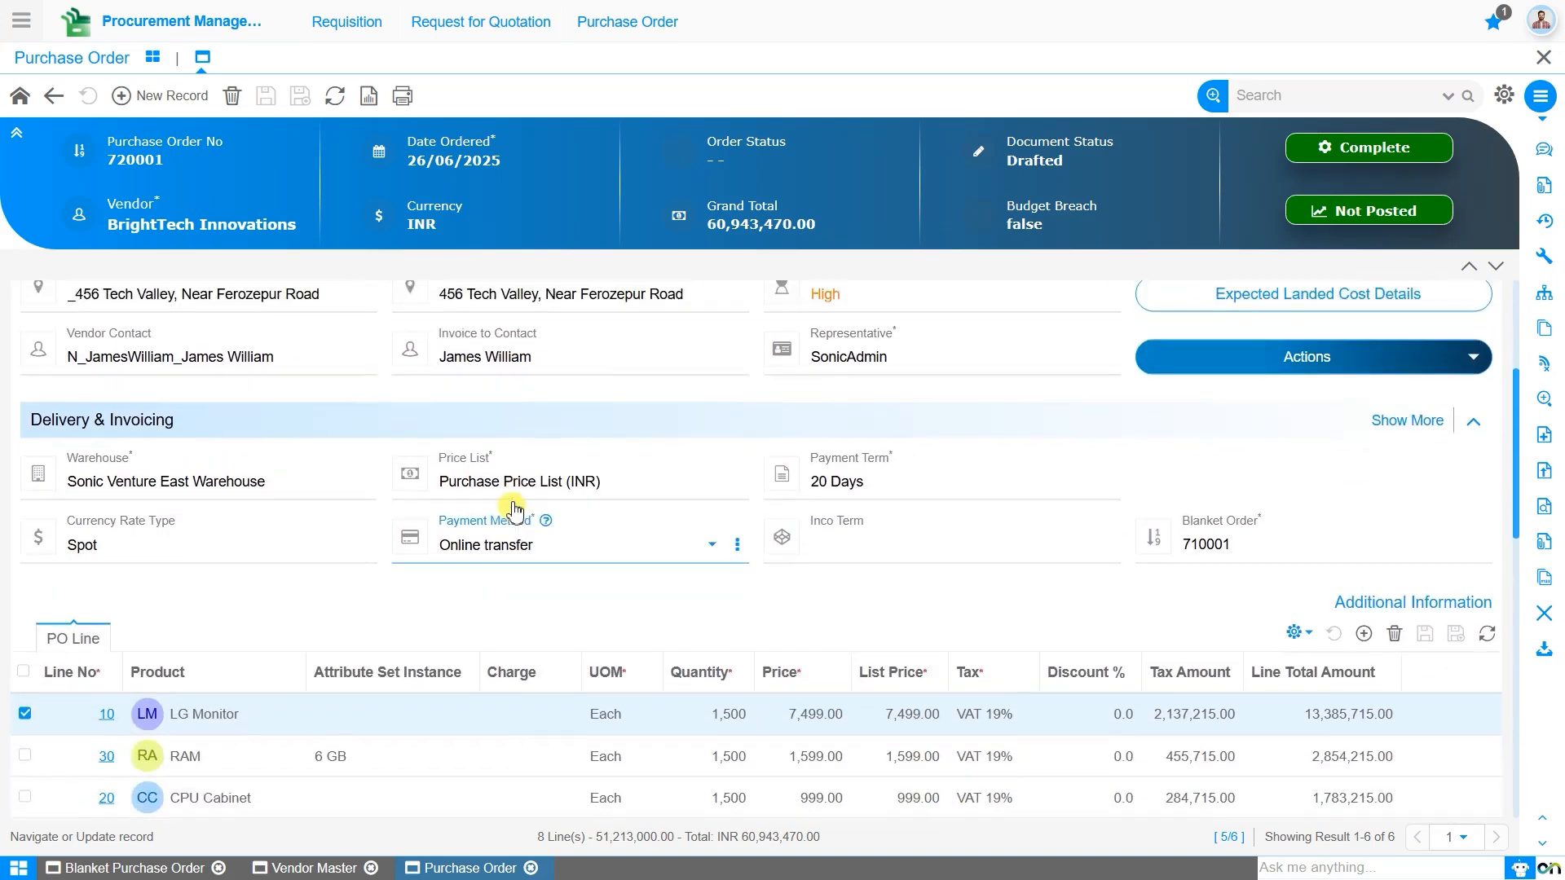
pyautogui.scroll(-2, 512, 506)
pyautogui.scroll(-2, 869, 648)
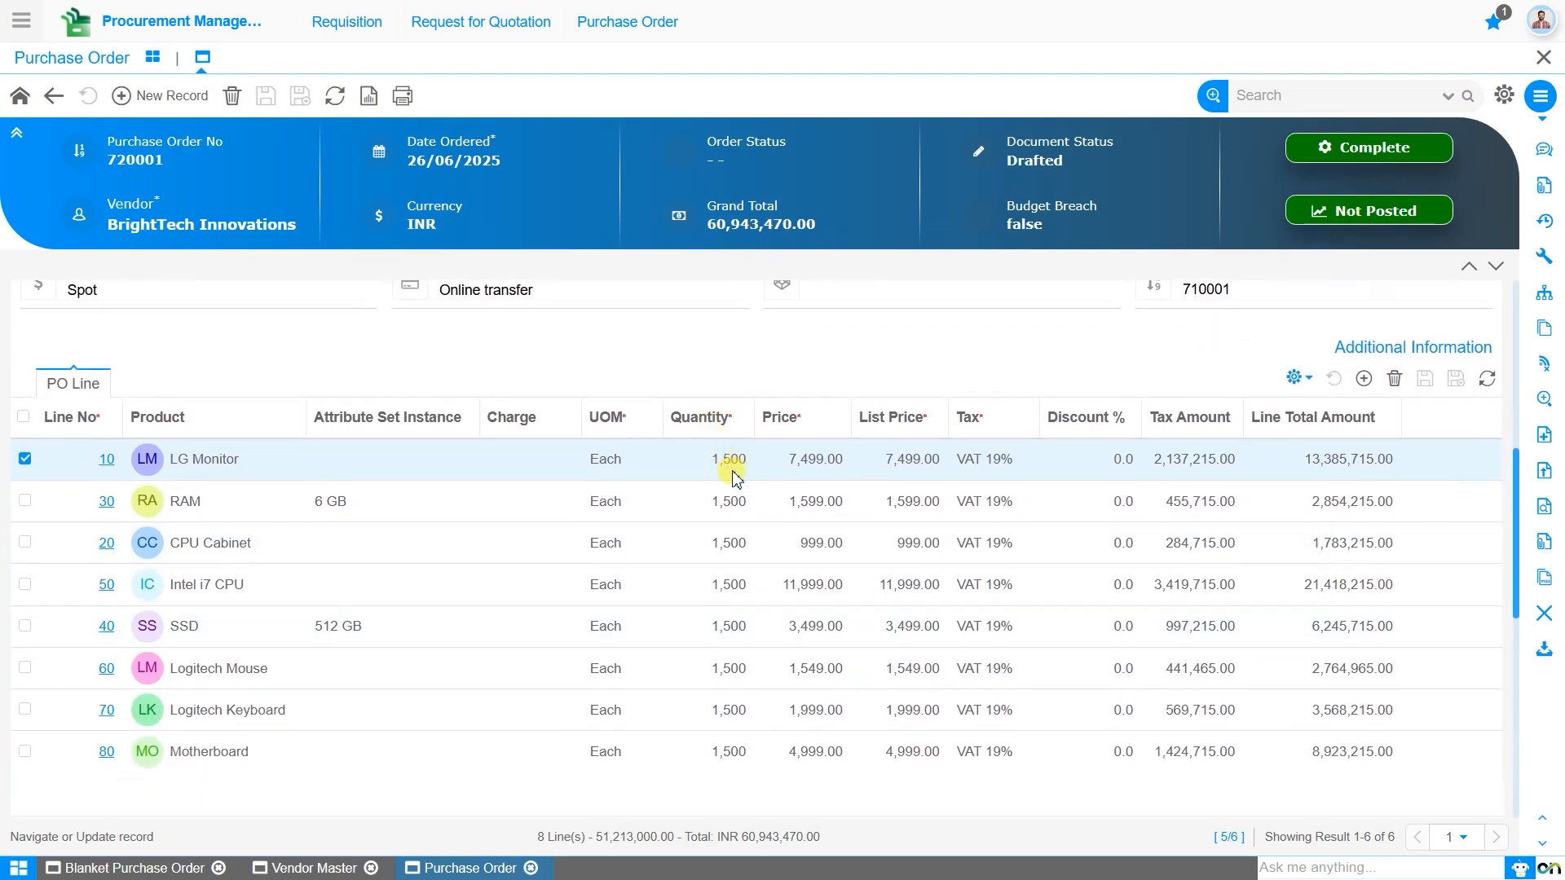
pyautogui.scroll(-1, 727, 465)
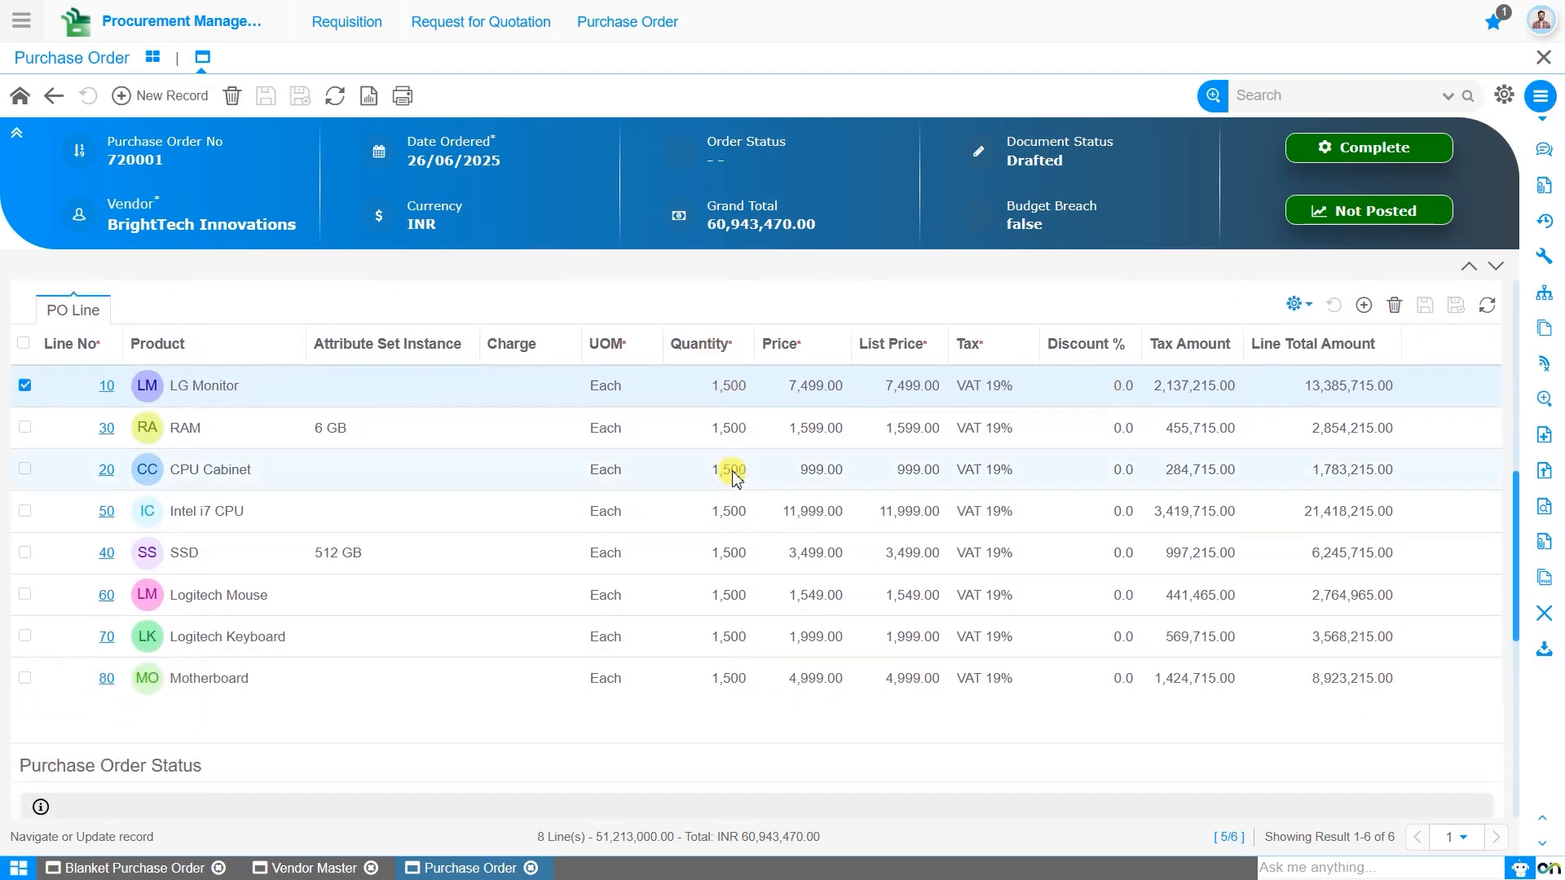
# Set the quantity to 500 on the LG Monitor, RAM and CPU Cabinet order lines, saving each line
pyautogui.click(733, 393)
pyautogui.doubleClick(734, 392)
pyautogui.write('500')
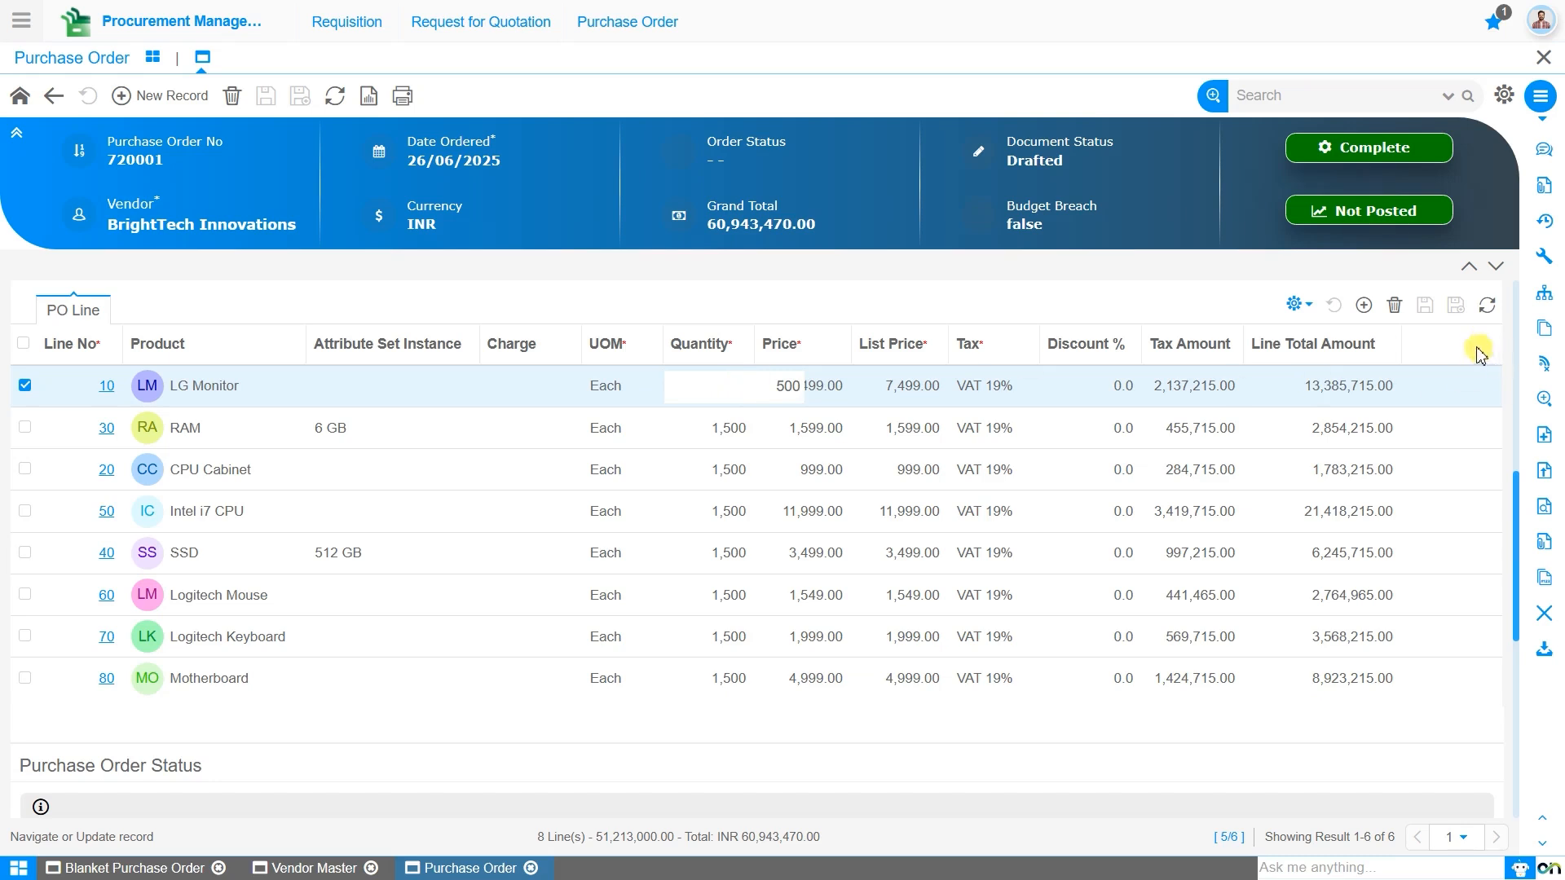
pyautogui.click(1427, 306)
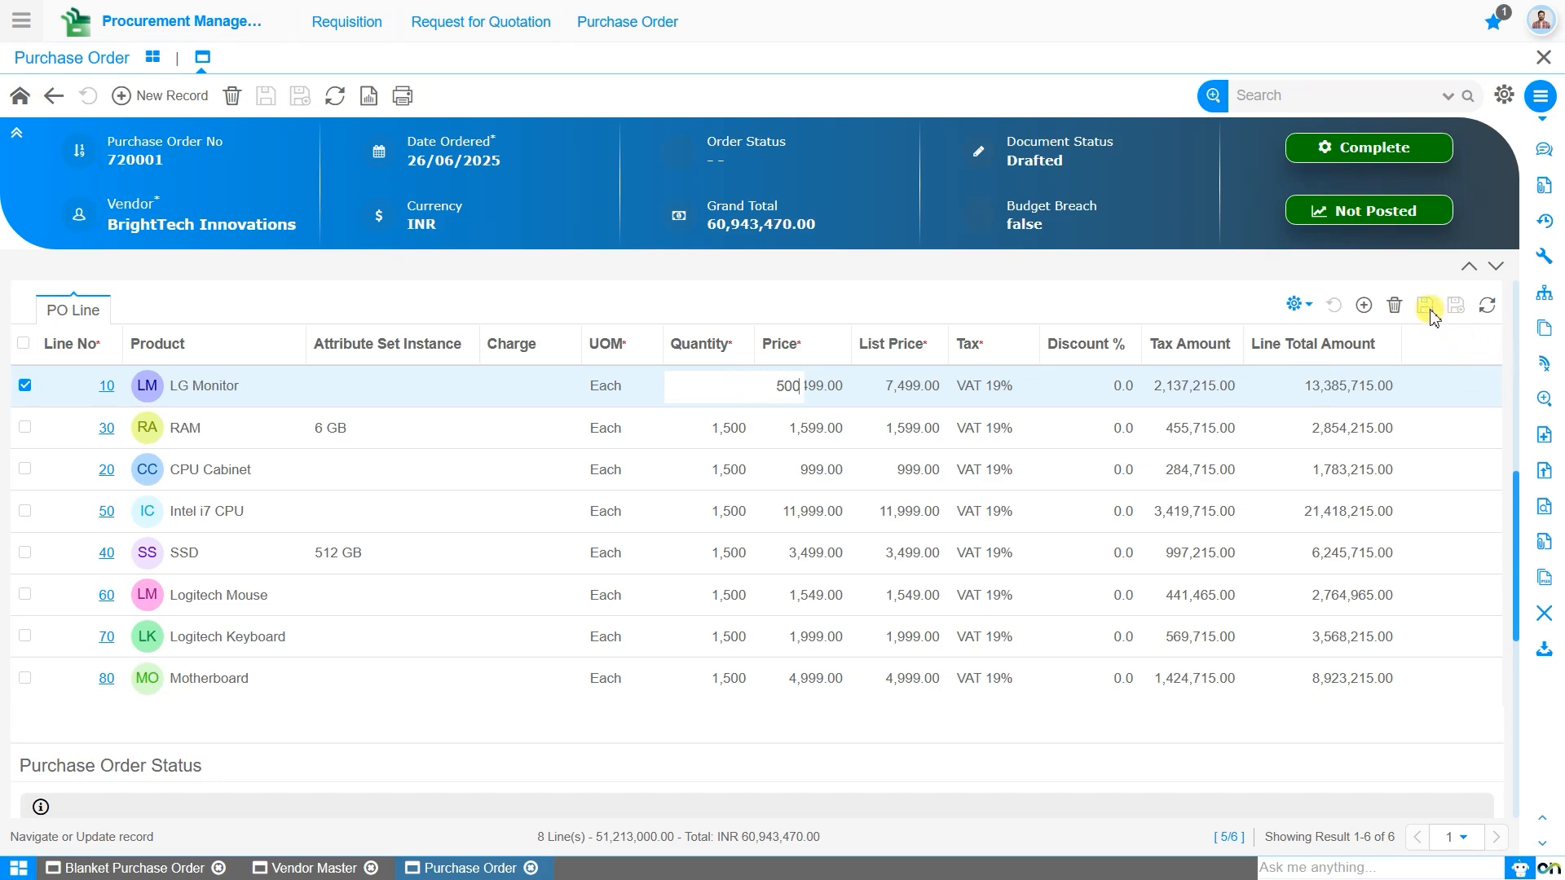
pyautogui.doubleClick(712, 427)
pyautogui.write('500')
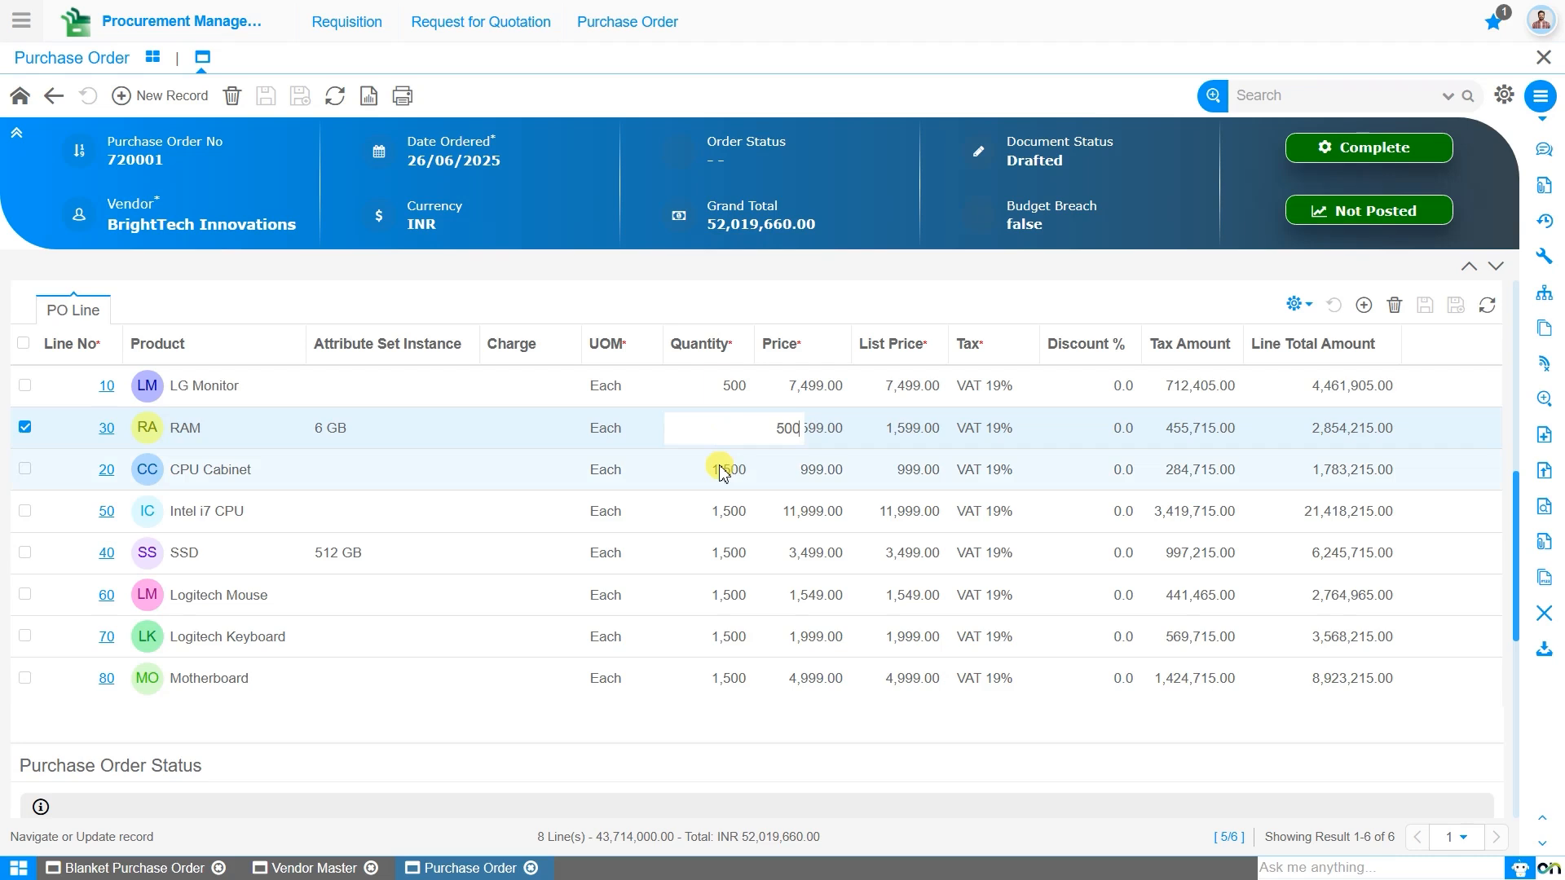
pyautogui.click(1423, 309)
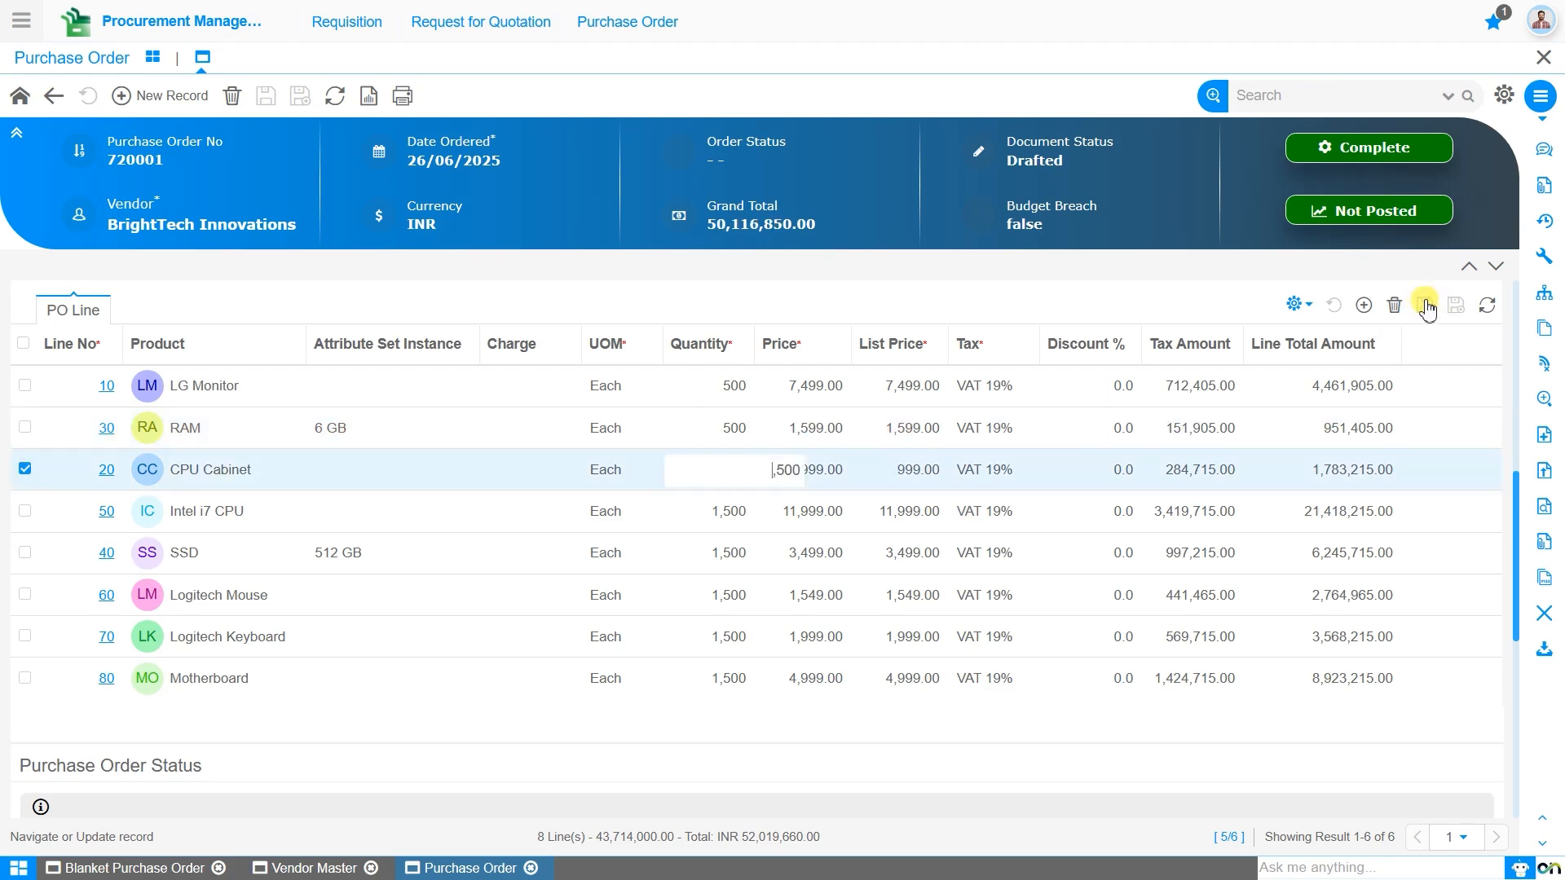
pyautogui.click(1425, 306)
# Open the order's line records, go to the Intel i7 CPU line, set its quantity to 500 and save it
pyautogui.scroll(5, 1156, 513)
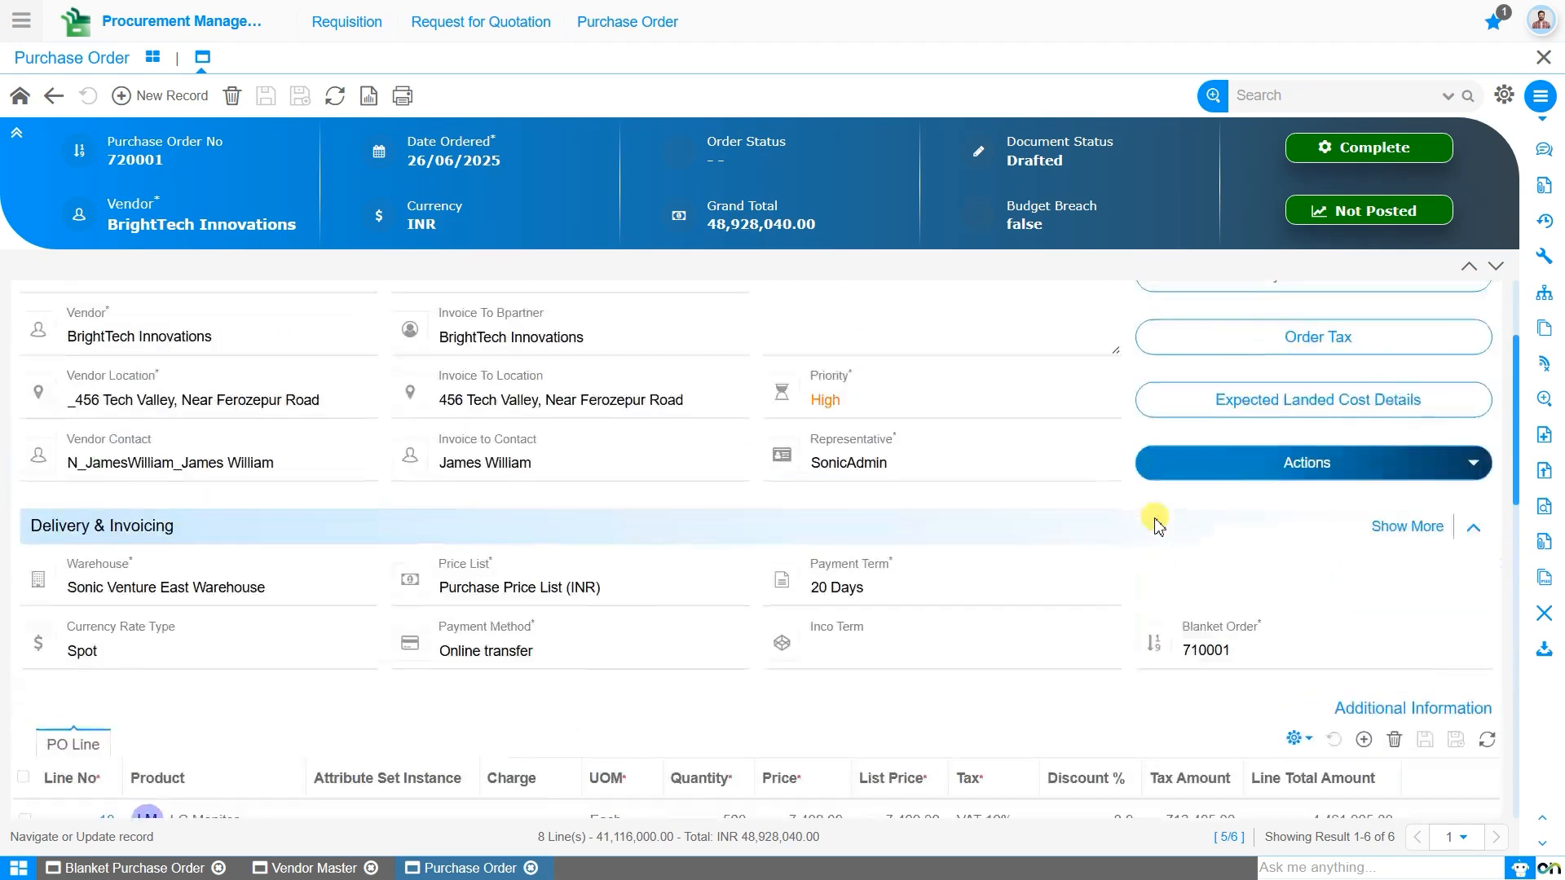
pyautogui.scroll(1, 1337, 369)
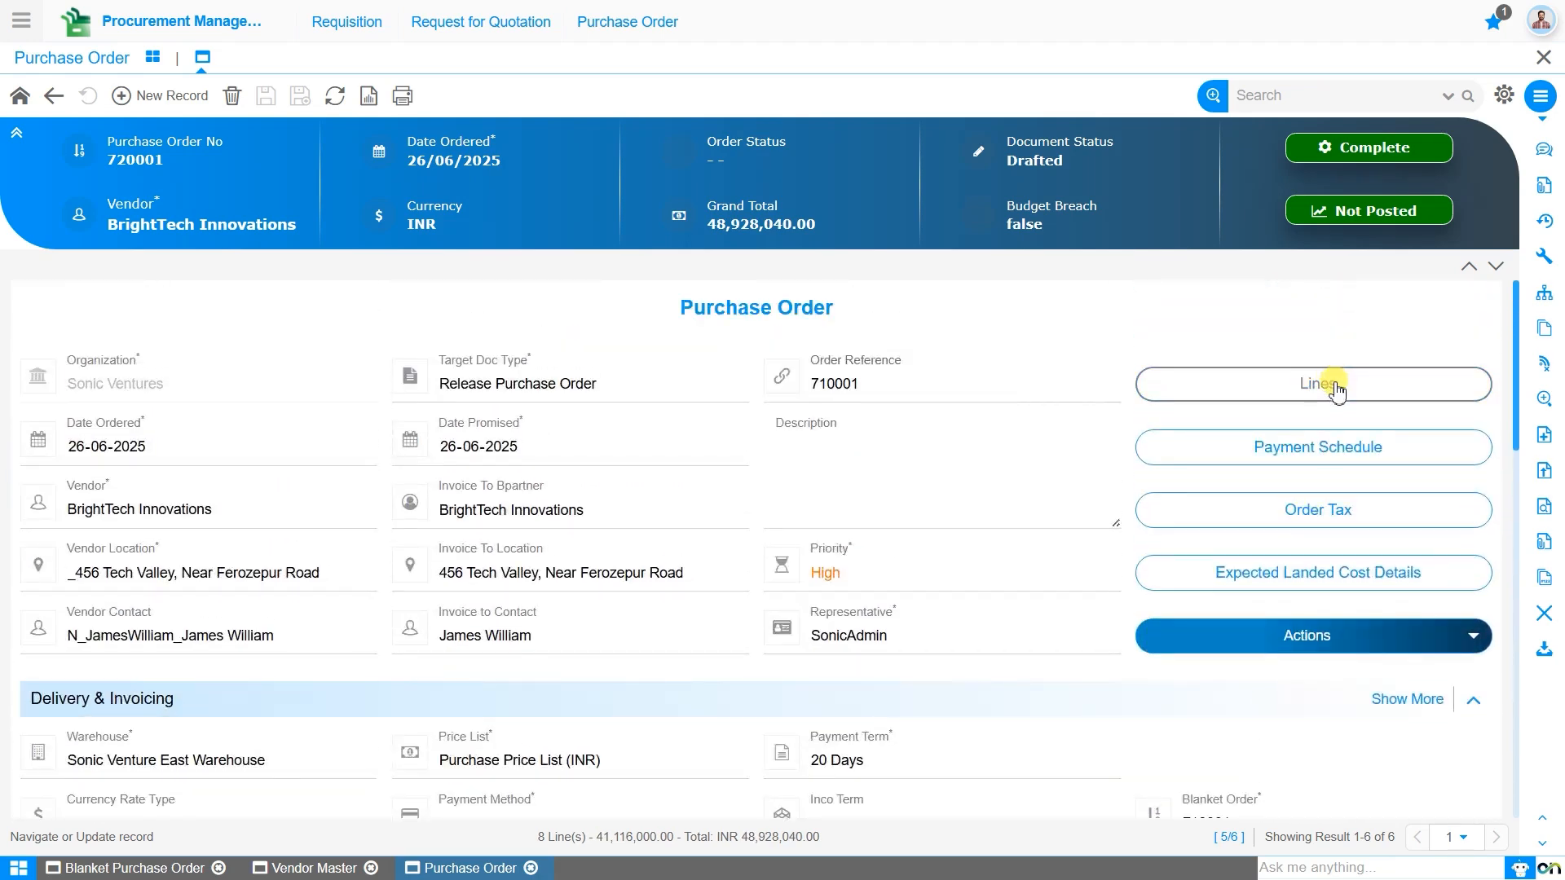
pyautogui.click(1337, 384)
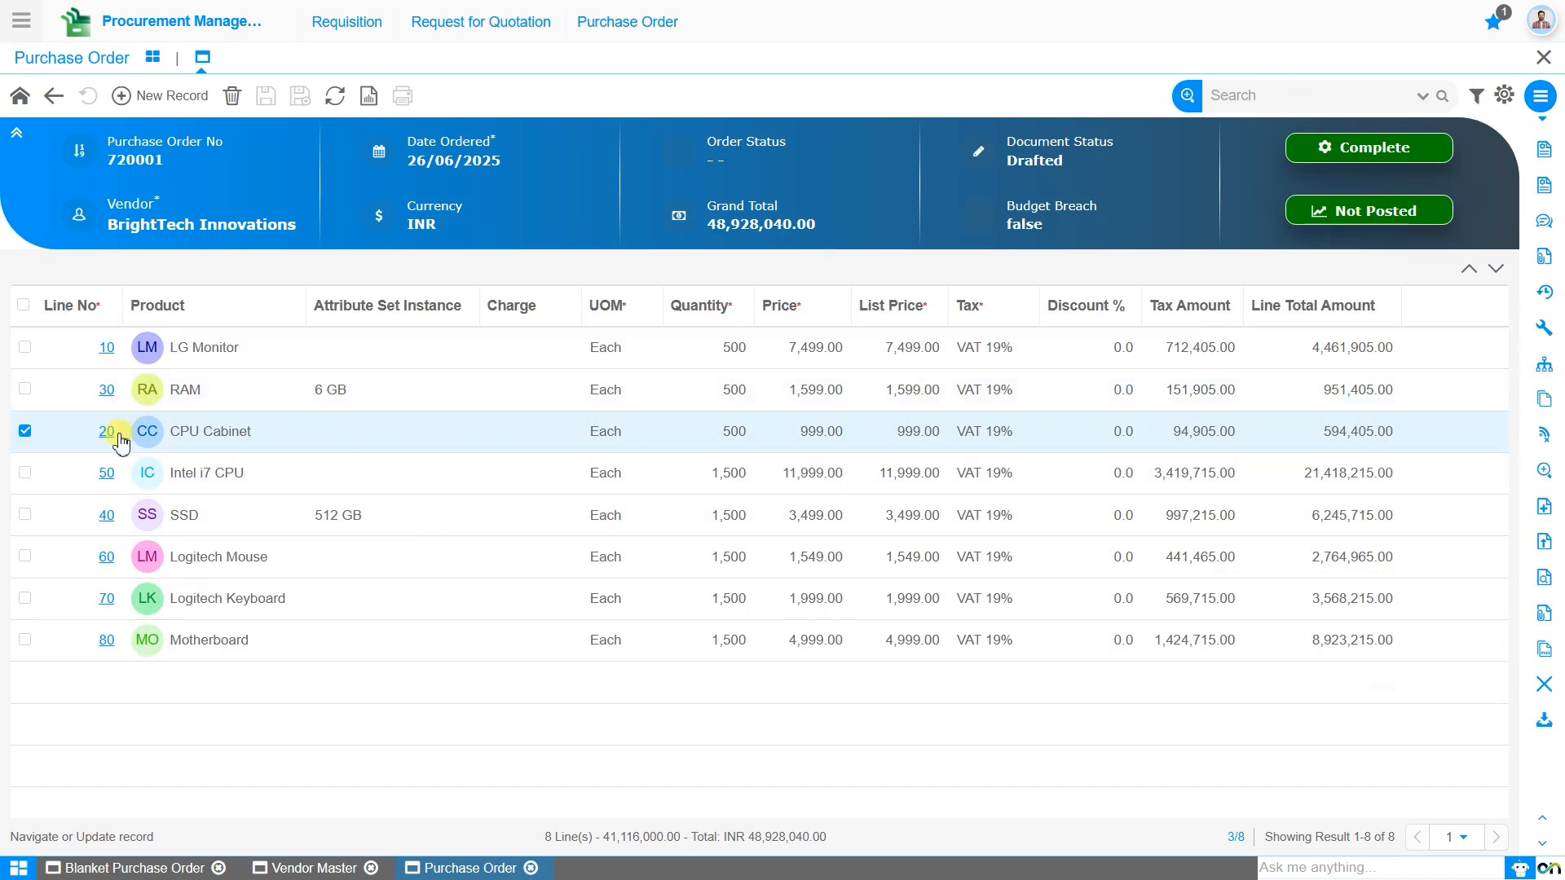
pyautogui.click(114, 435)
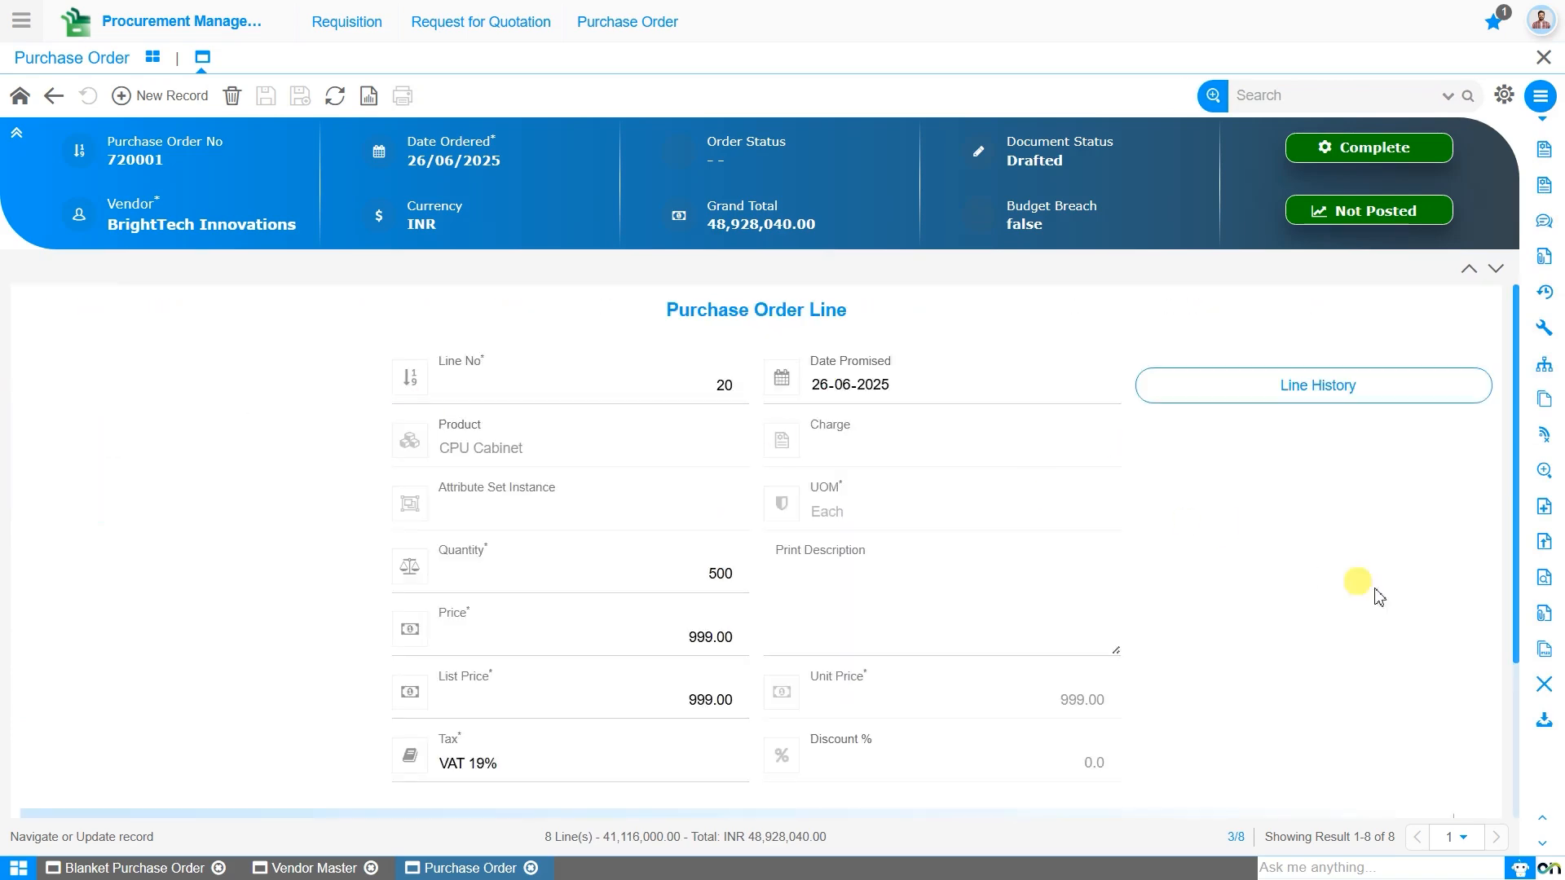
pyautogui.click(1487, 275)
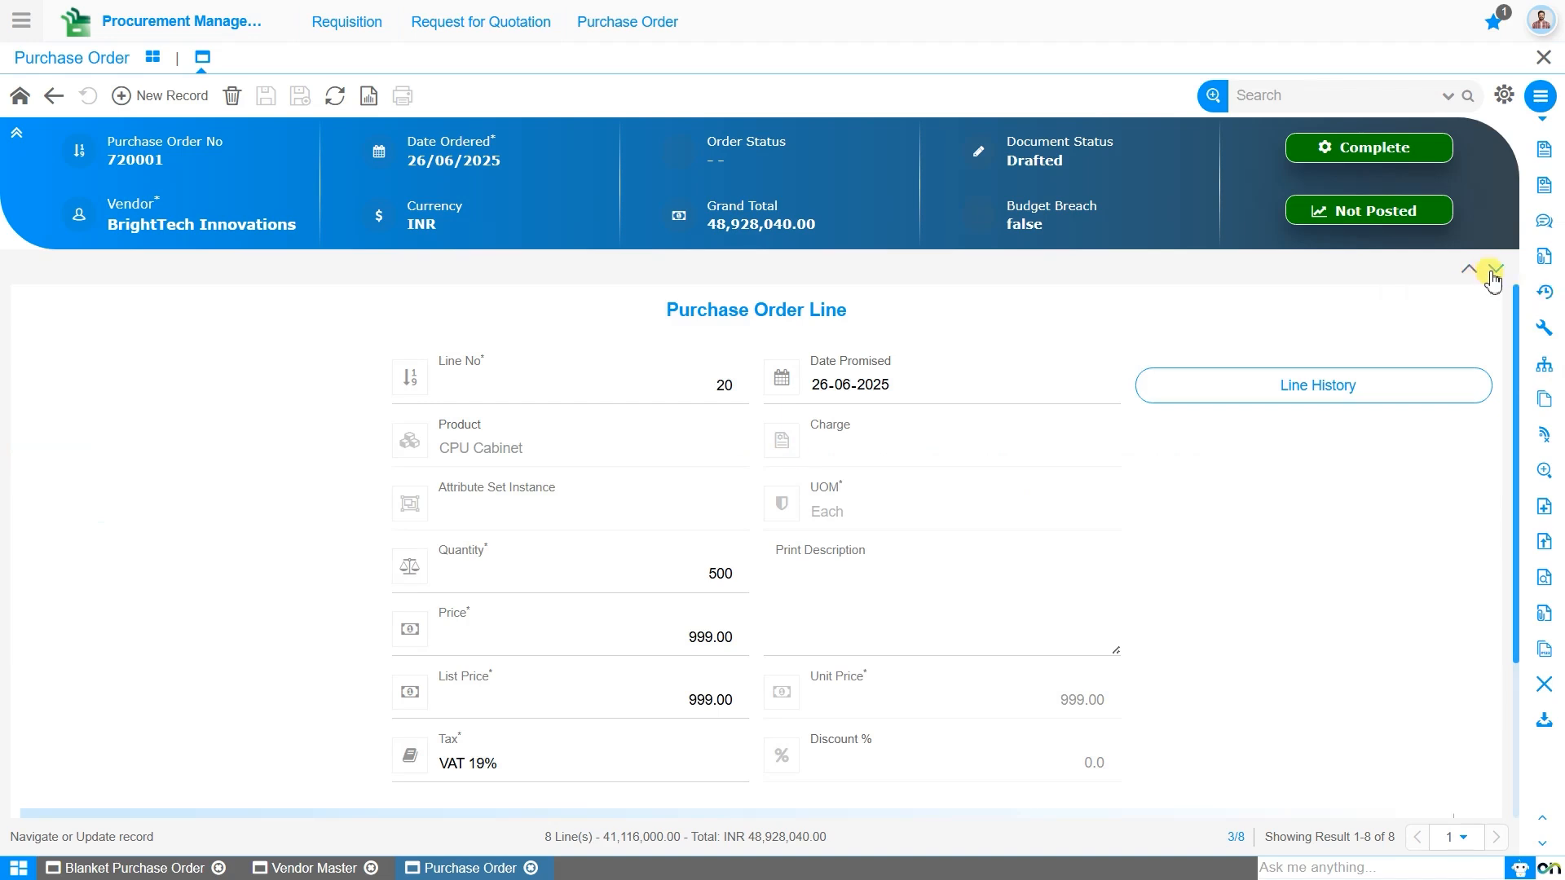
pyautogui.click(713, 570)
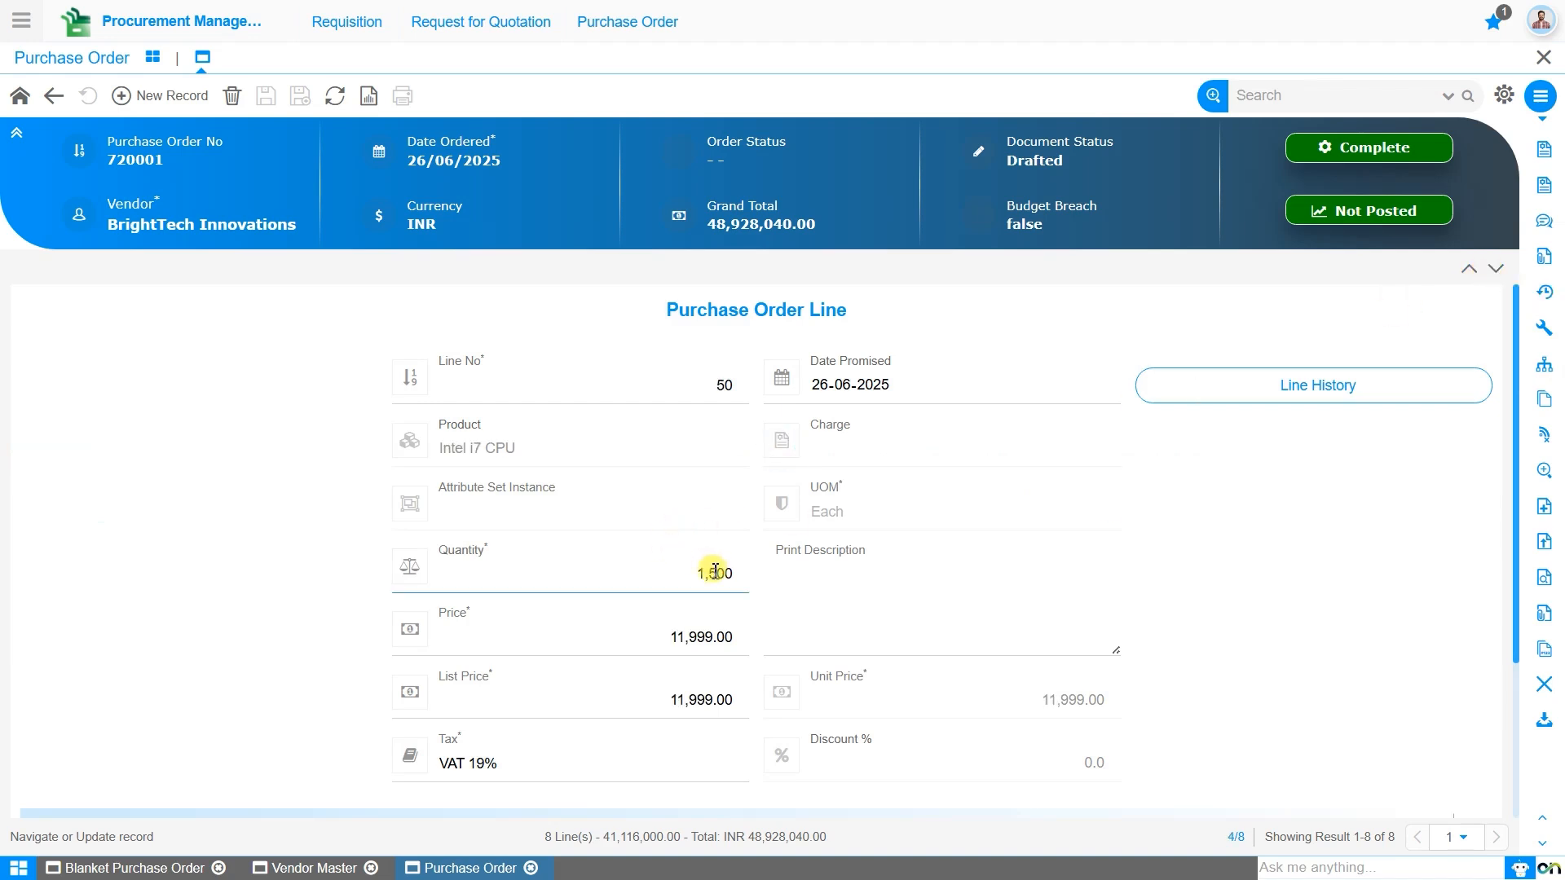
pyautogui.click(266, 96)
# Set the quantity to 500 on the SSD and Logitech Mouse line records, saving each one
pyautogui.click(1496, 269)
pyautogui.click(711, 572)
pyautogui.press('BackSpace')
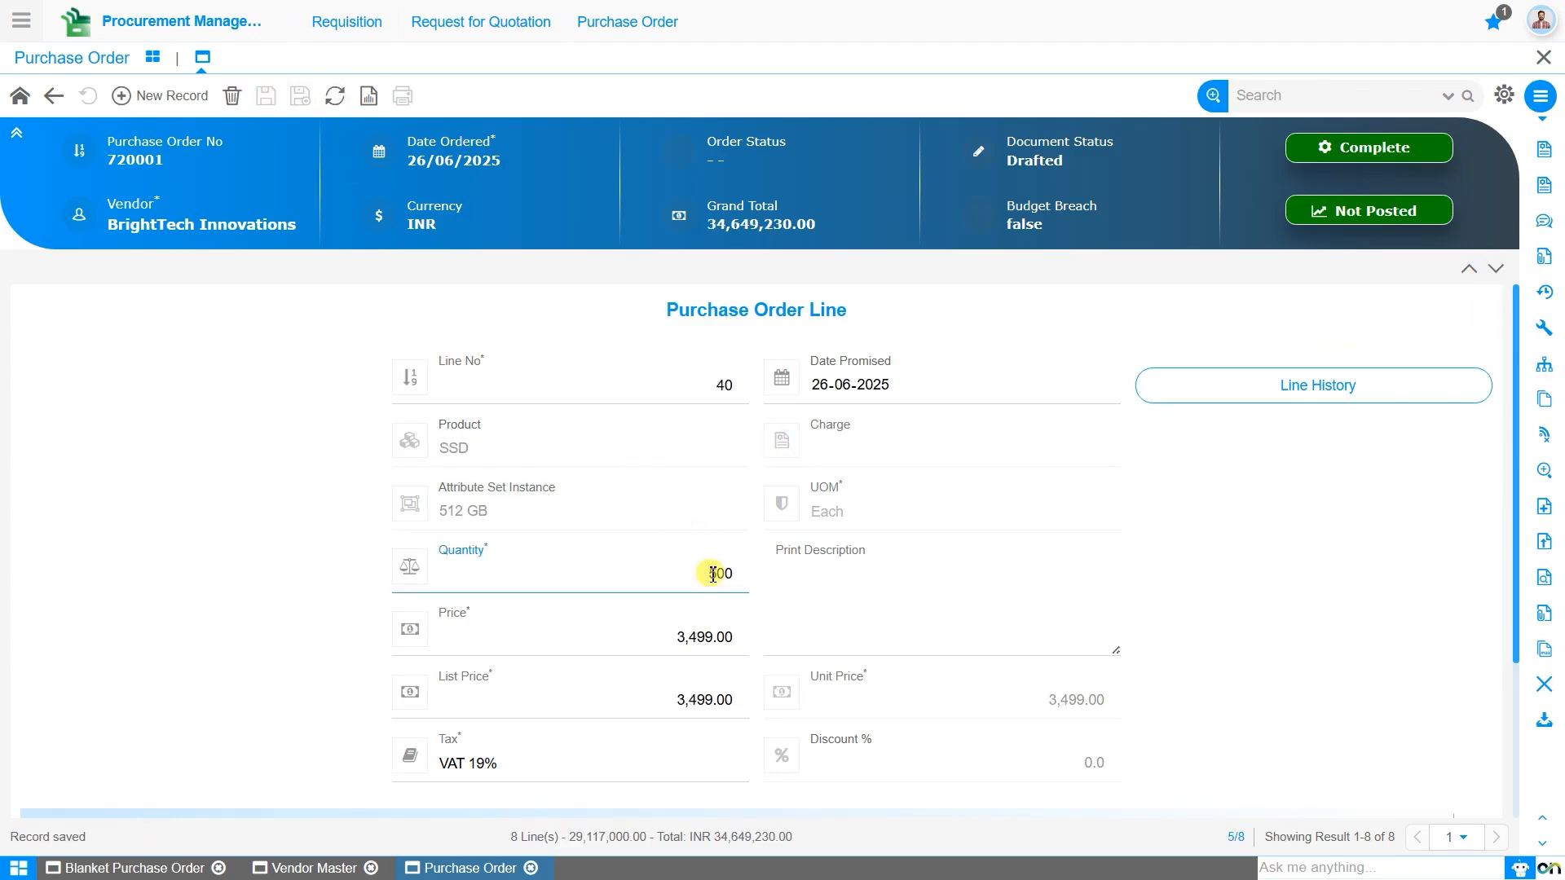
pyautogui.click(265, 97)
pyautogui.click(1496, 269)
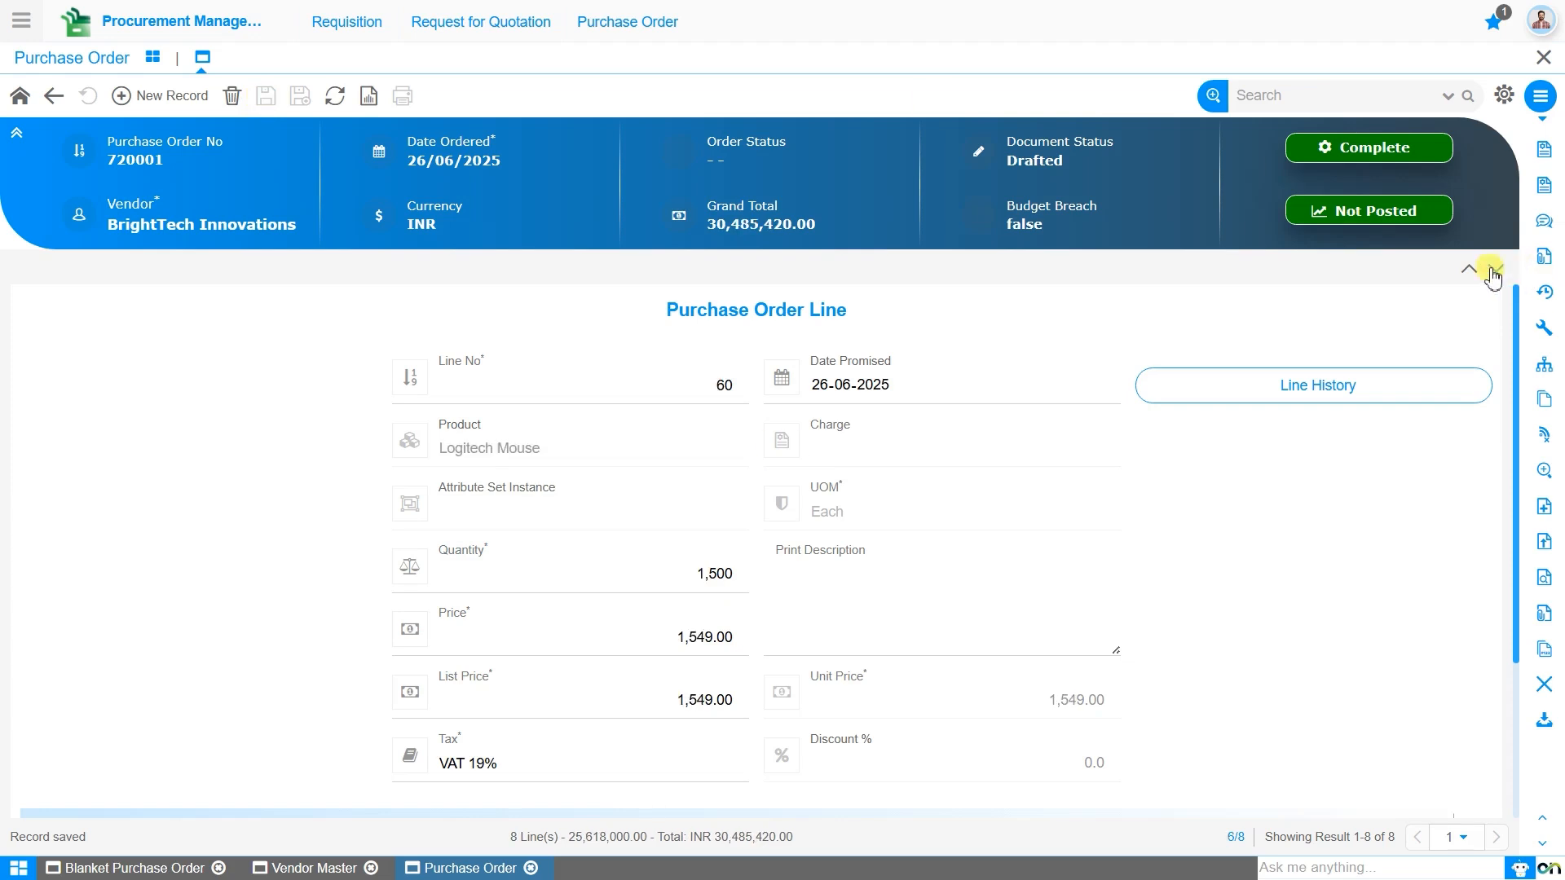
pyautogui.click(716, 575)
pyautogui.press('BackSpace')
pyautogui.click(267, 96)
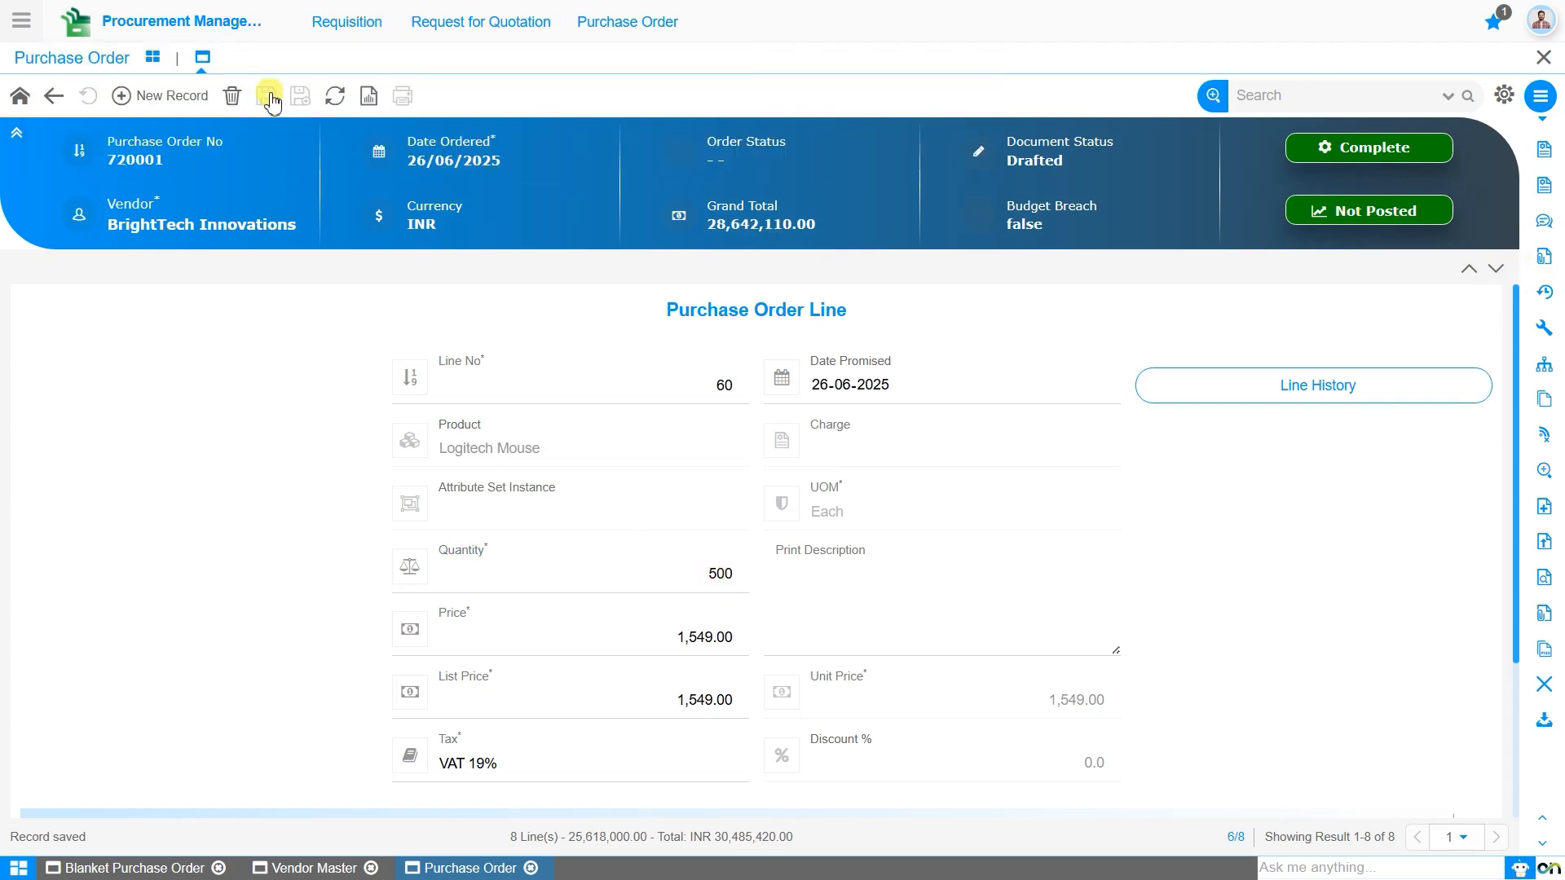
# Set the quantity to 500 on the Logitech Keyboard and Motherboard line records, save both and return to the line list
pyautogui.click(1495, 269)
pyautogui.click(714, 574)
pyautogui.press('BackSpace')
pyautogui.click(265, 96)
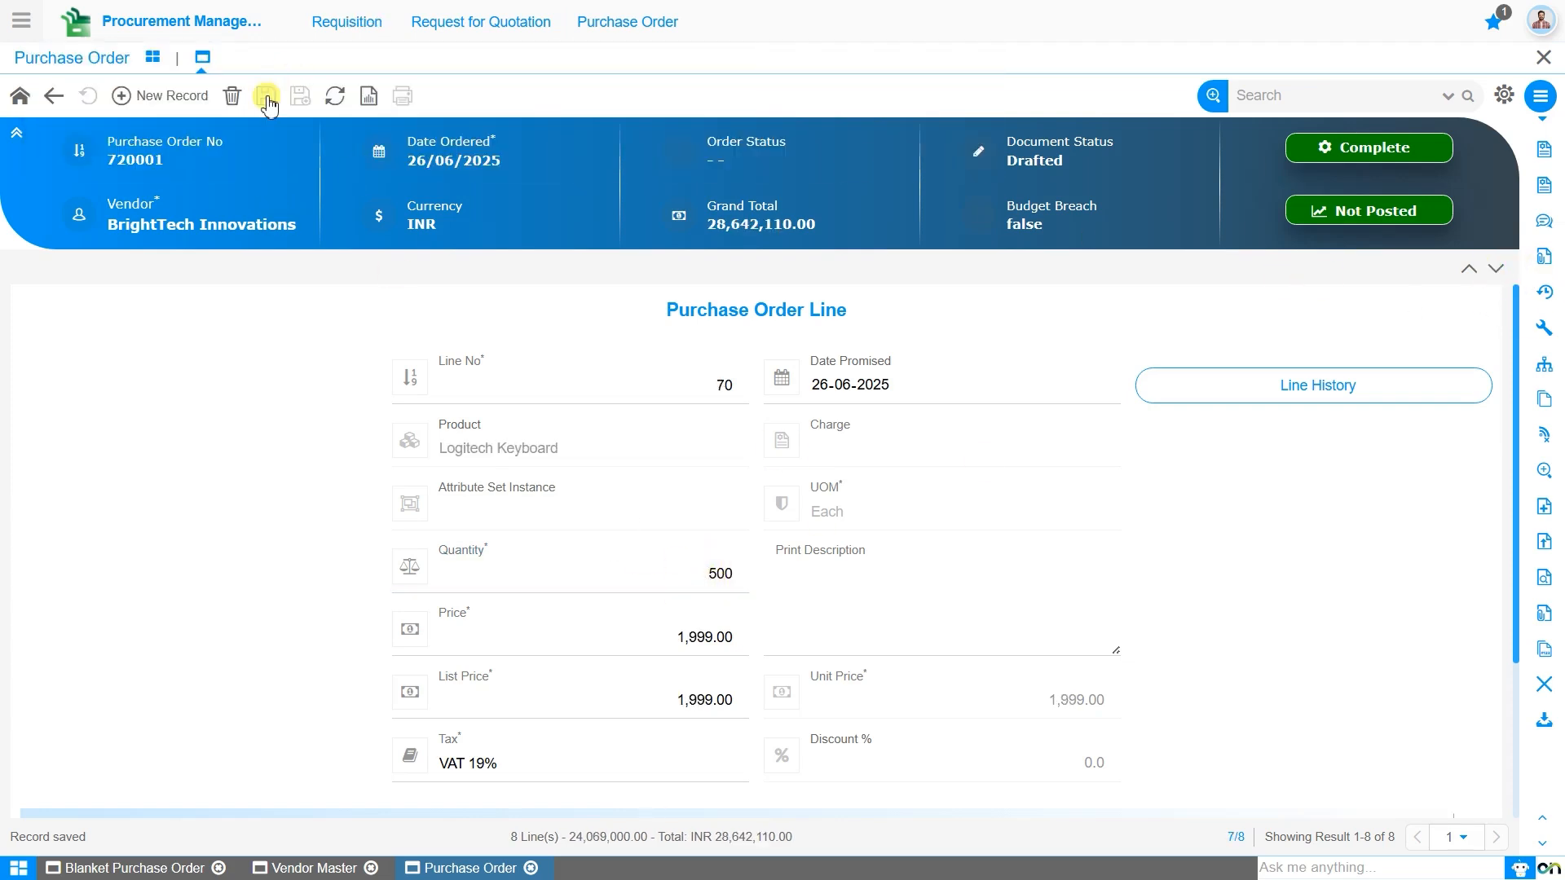
pyautogui.click(1495, 269)
pyautogui.click(713, 572)
pyautogui.press('BackSpace')
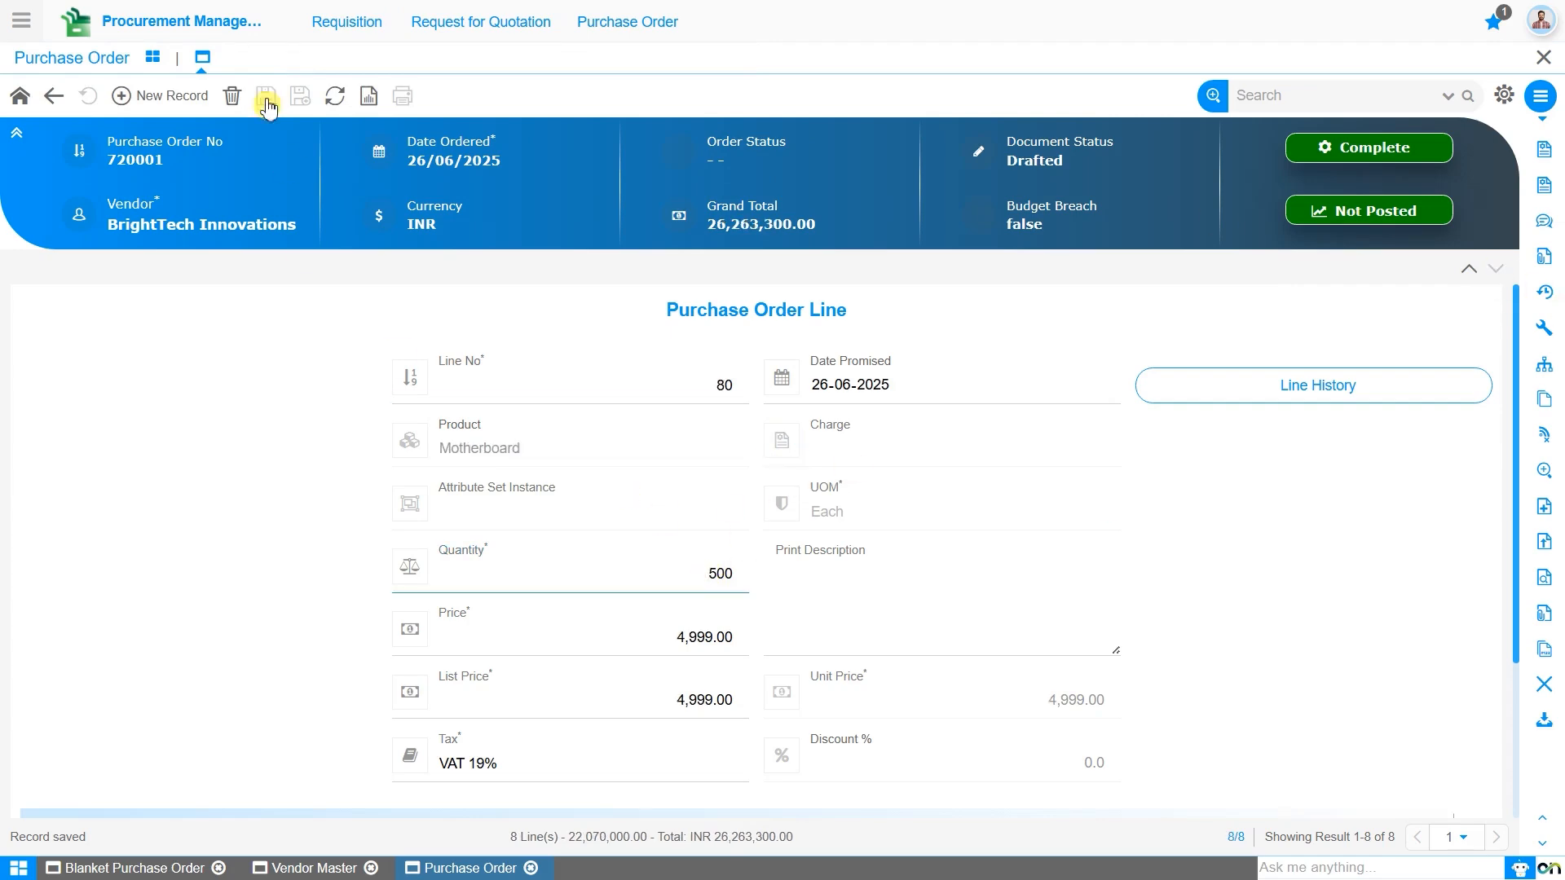
pyautogui.click(265, 96)
pyautogui.click(56, 98)
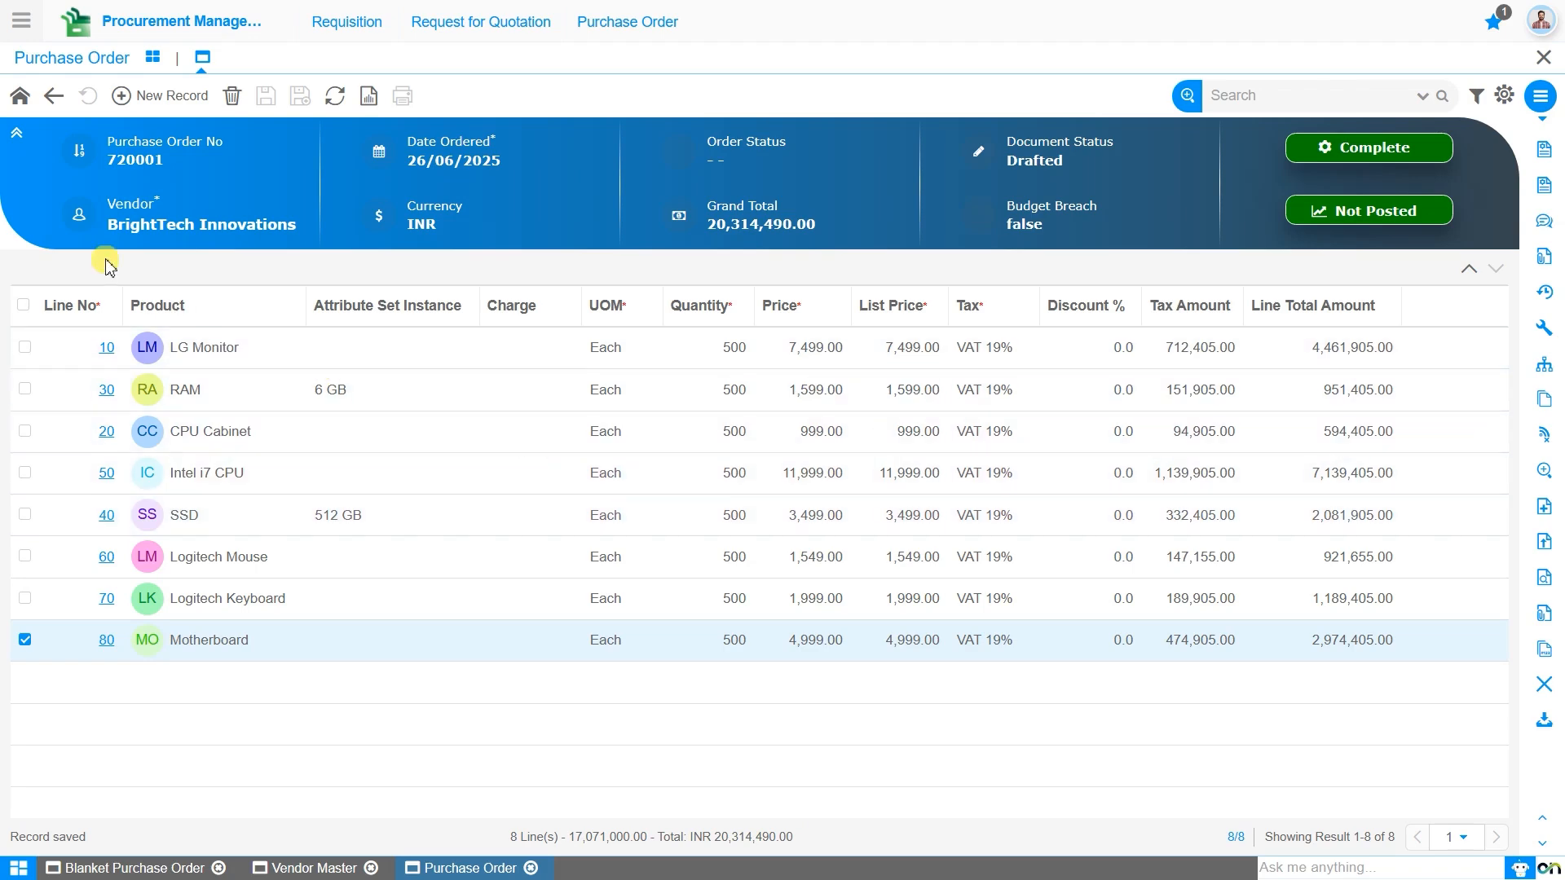
# Return to the release purchase order's header, complete the order with the Complete document action and check the completed document
pyautogui.click(21, 95)
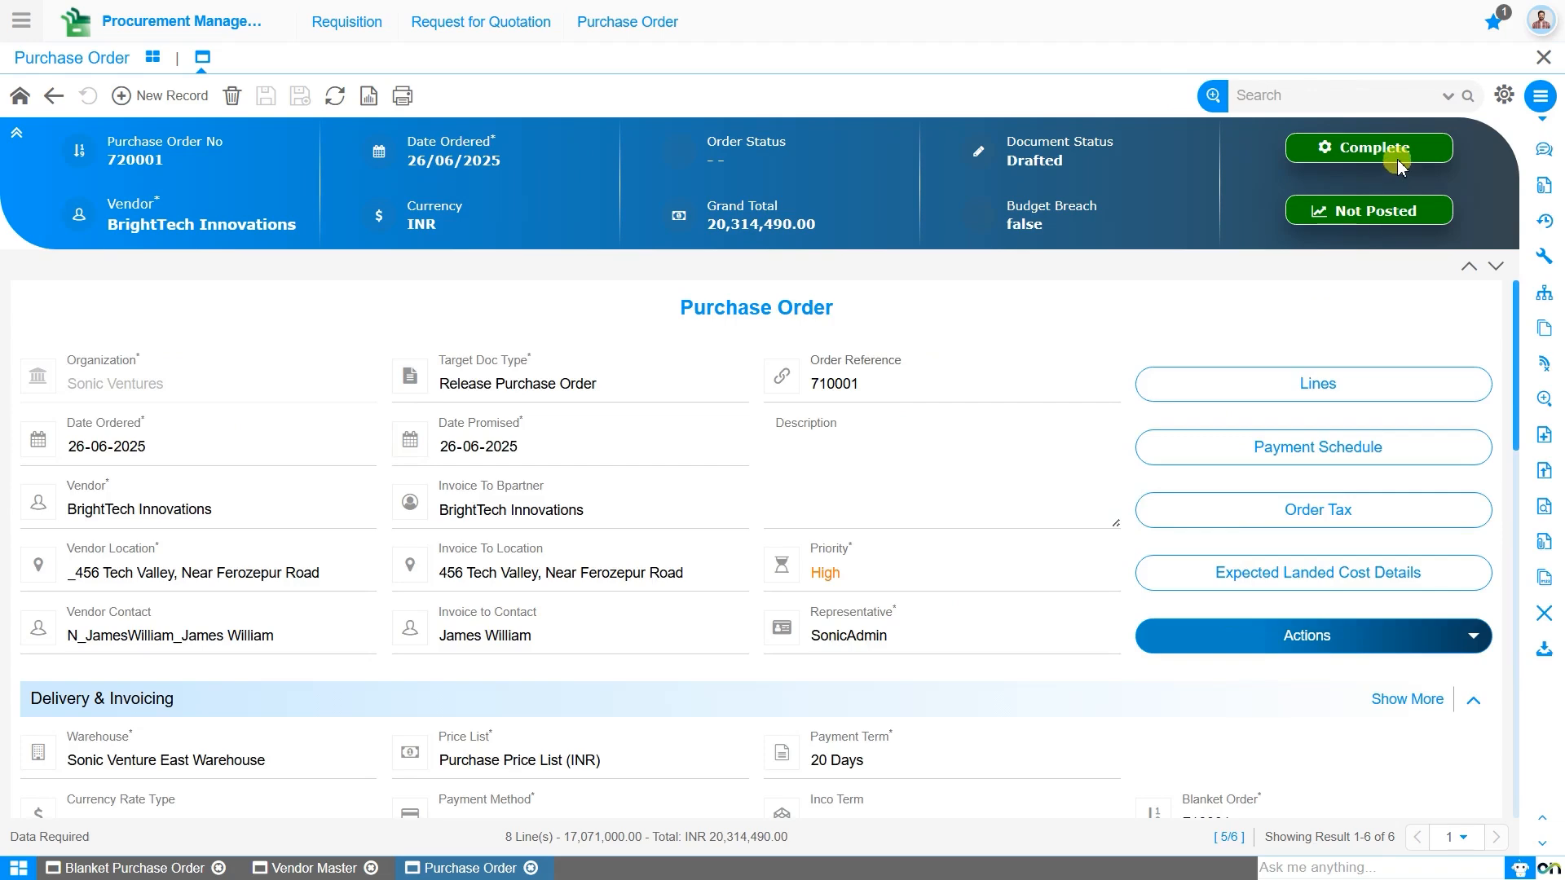
pyautogui.click(1389, 151)
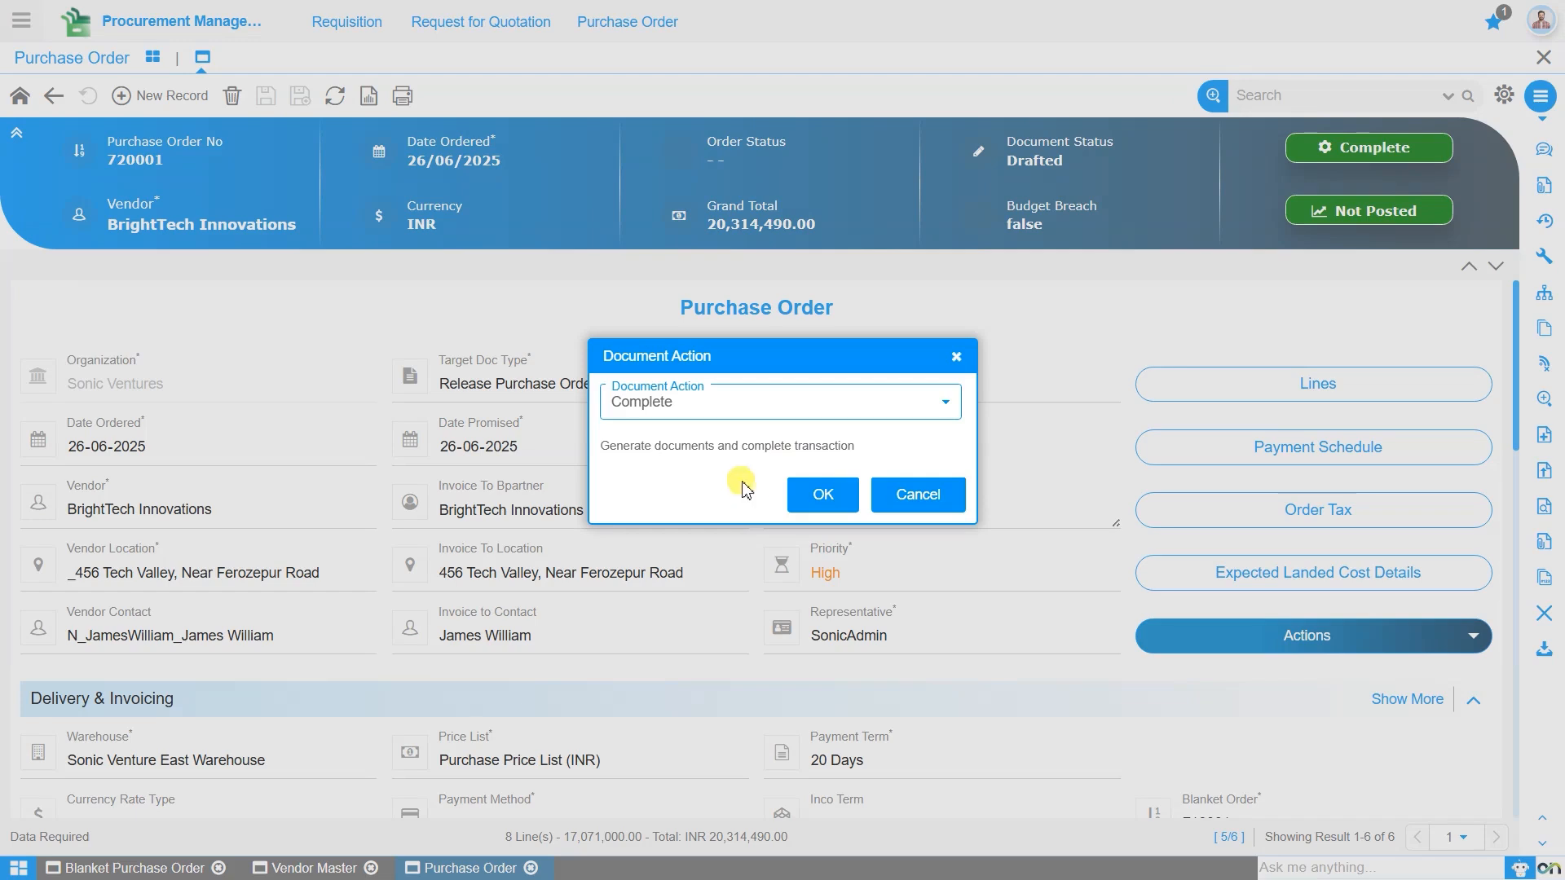
pyautogui.click(843, 501)
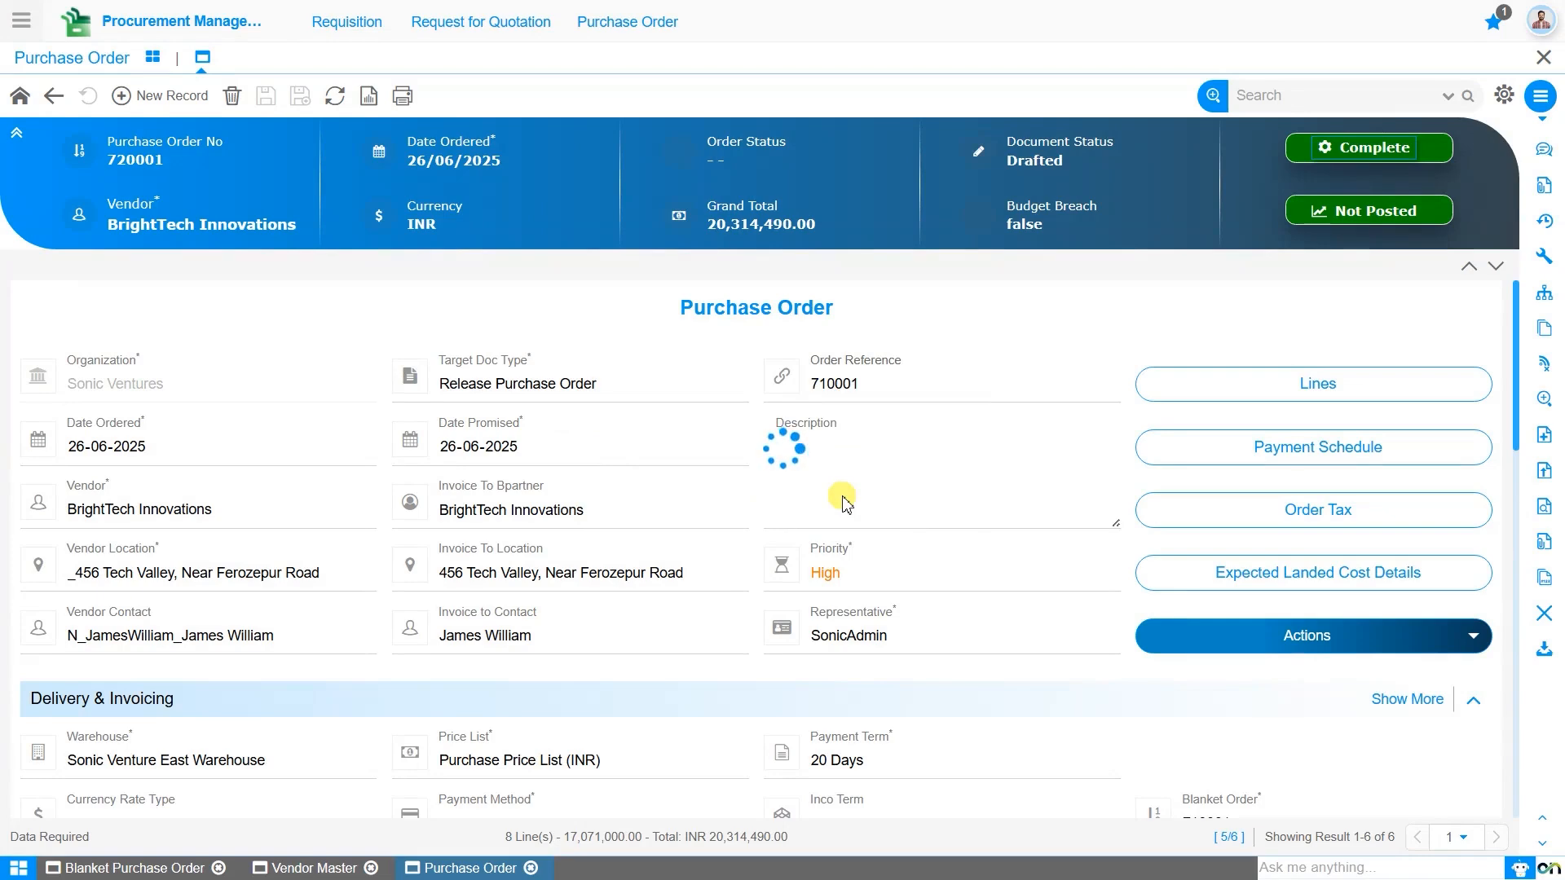
pyautogui.scroll(-1, 846, 497)
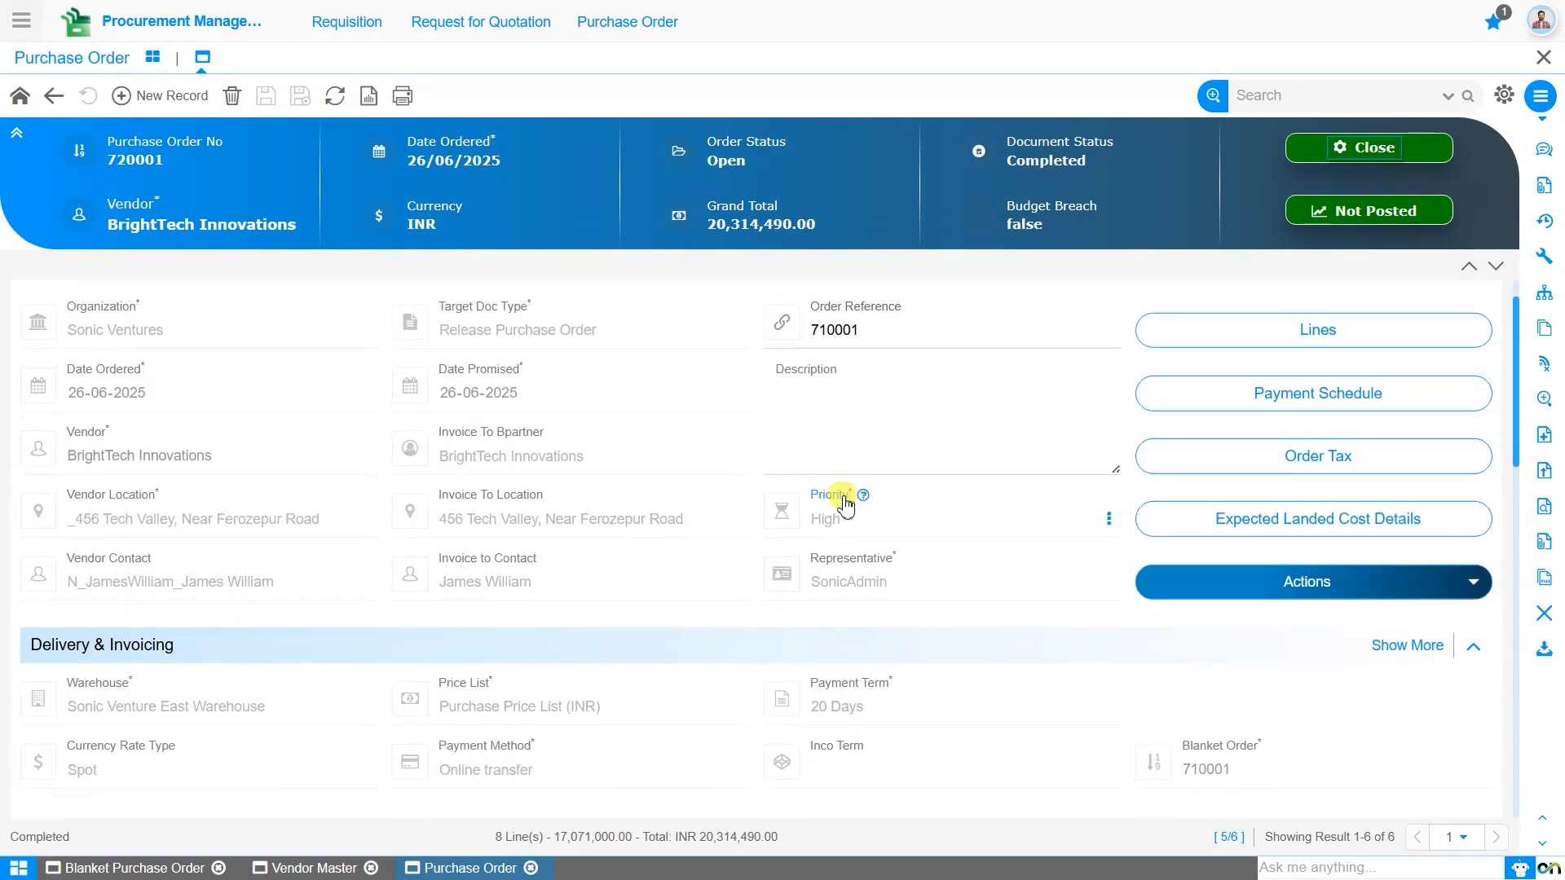
pyautogui.scroll(-4, 845, 498)
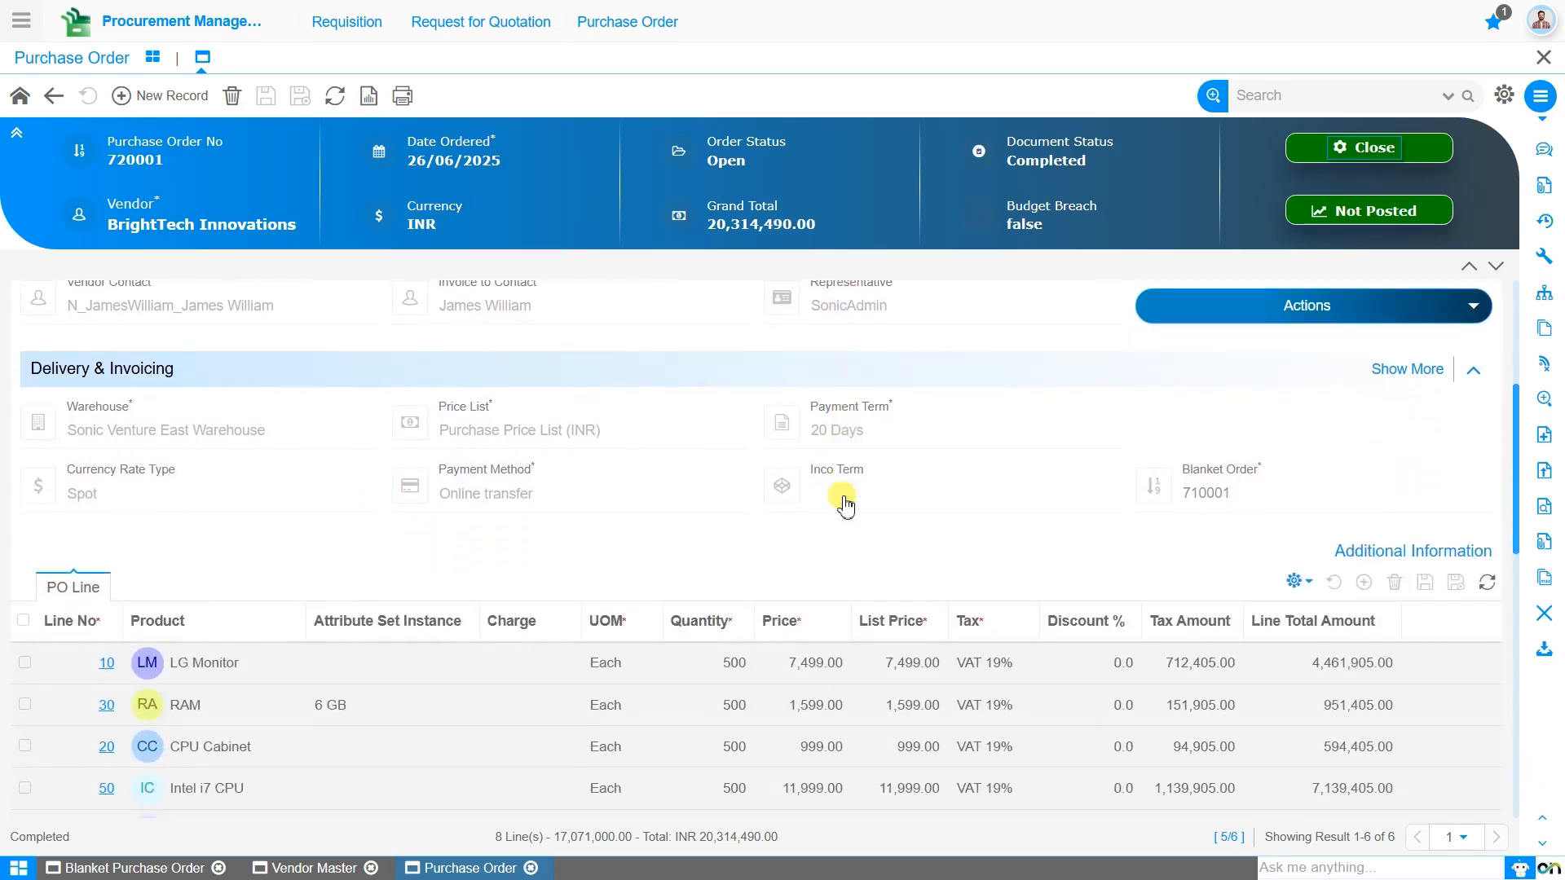
pyautogui.scroll(5, 843, 497)
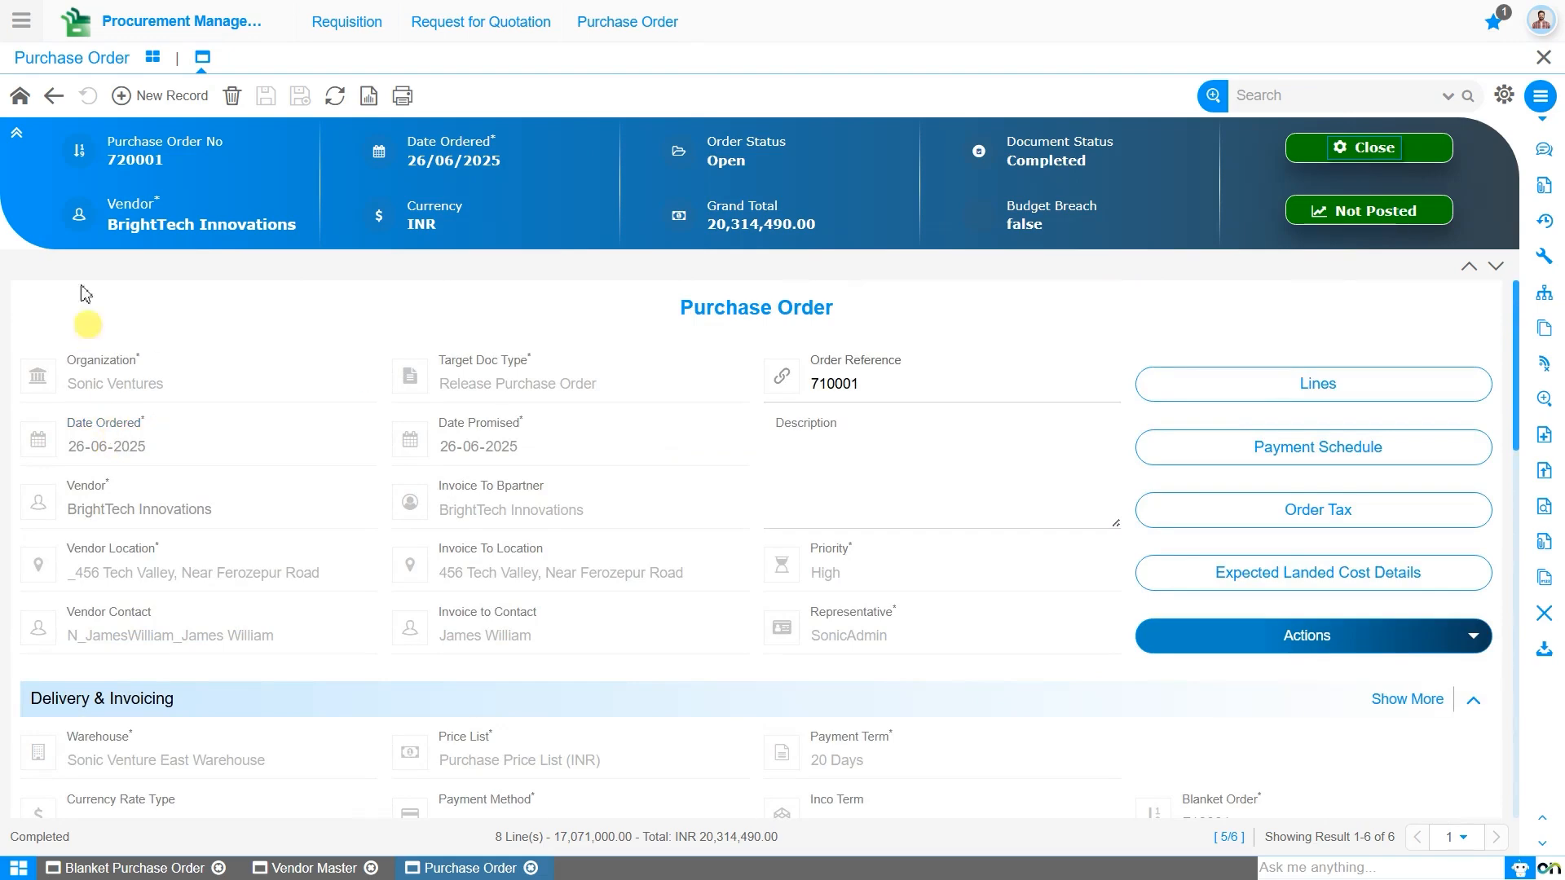
# Start a new Goods Receipt Note record in Material Management and set its document type to MM Receipt
pyautogui.click(24, 23)
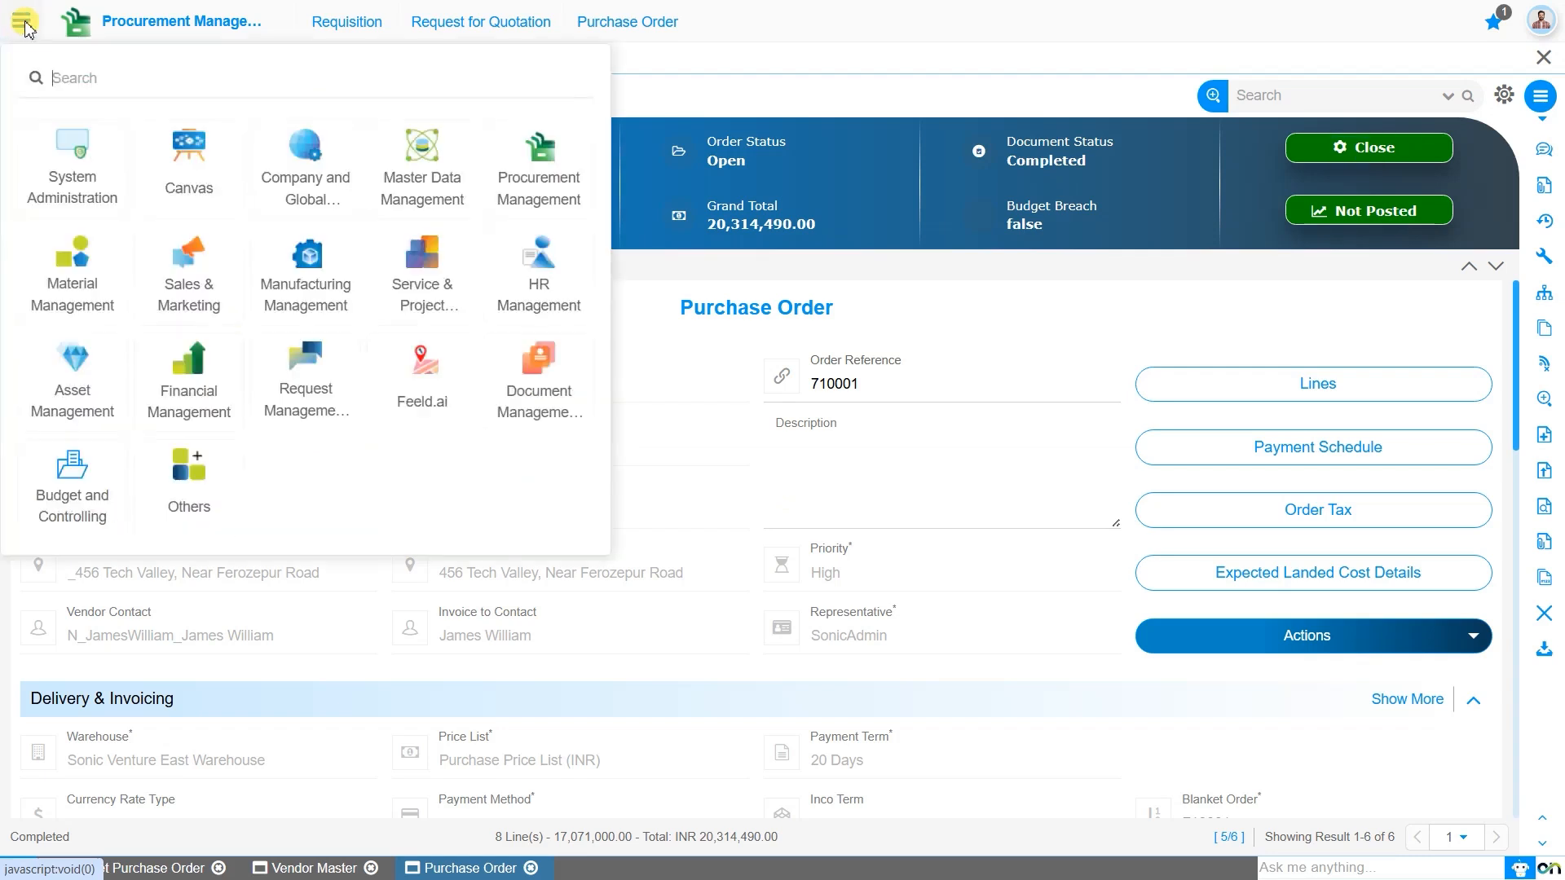
pyautogui.click(93, 296)
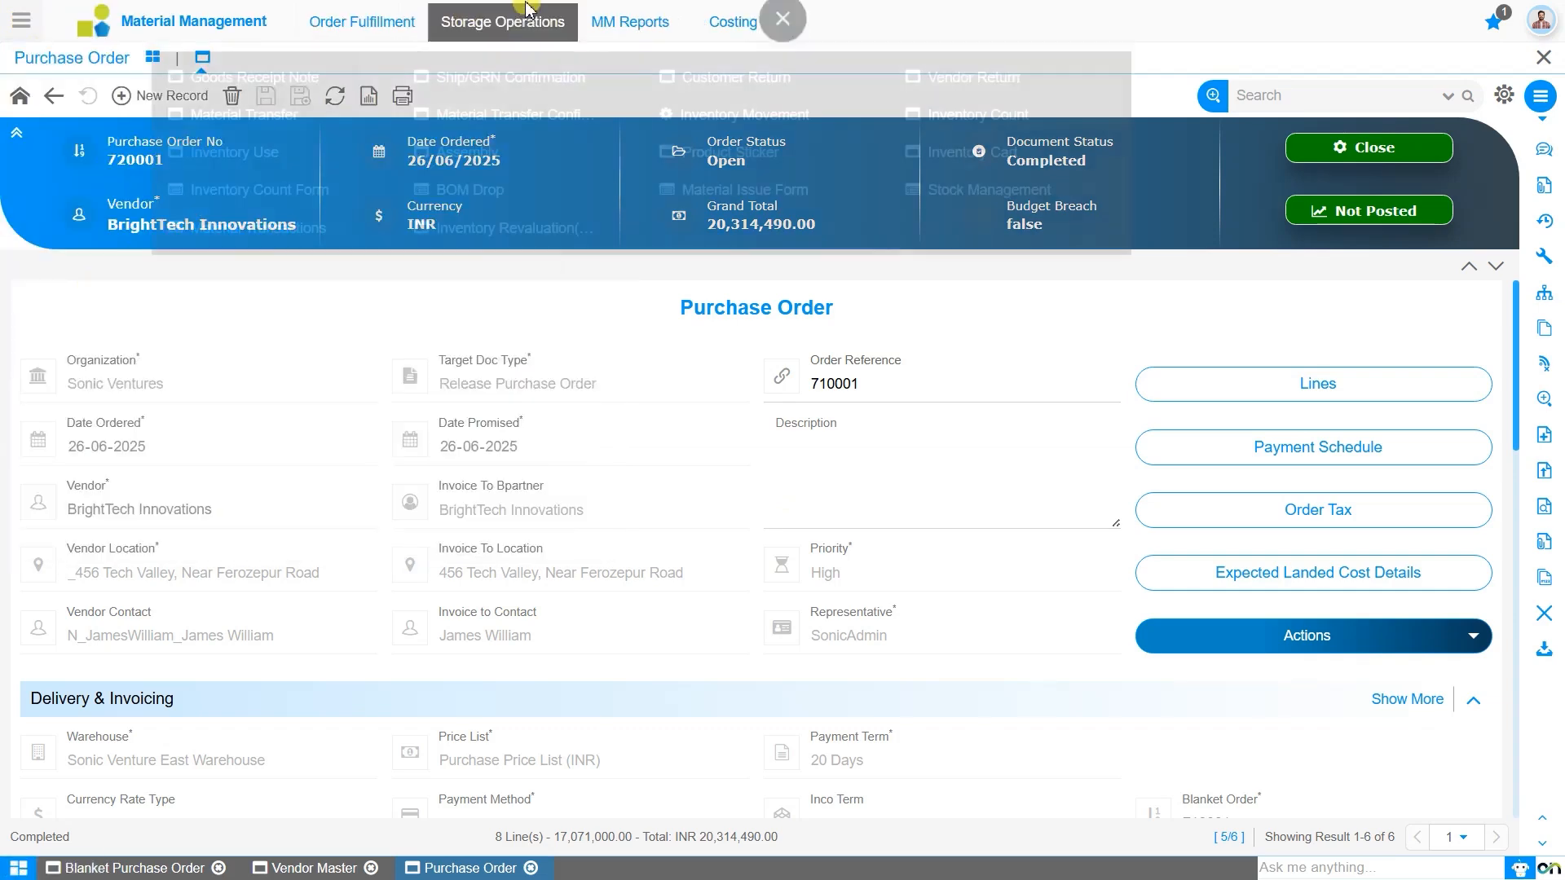
pyautogui.moveTo(323, 34)
pyautogui.moveTo(513, 34)
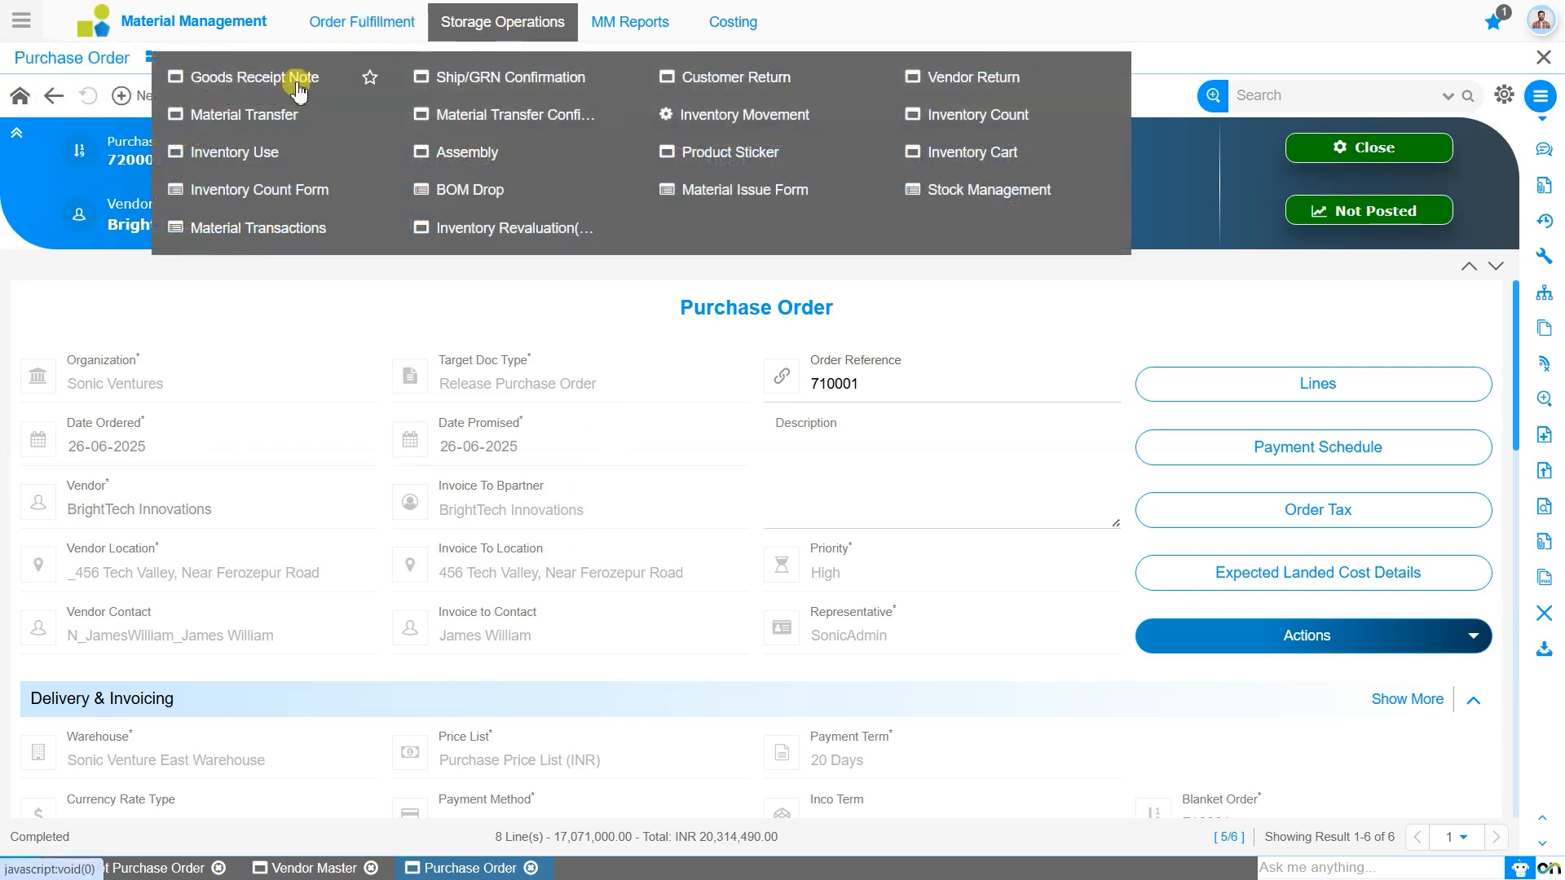
pyautogui.click(299, 91)
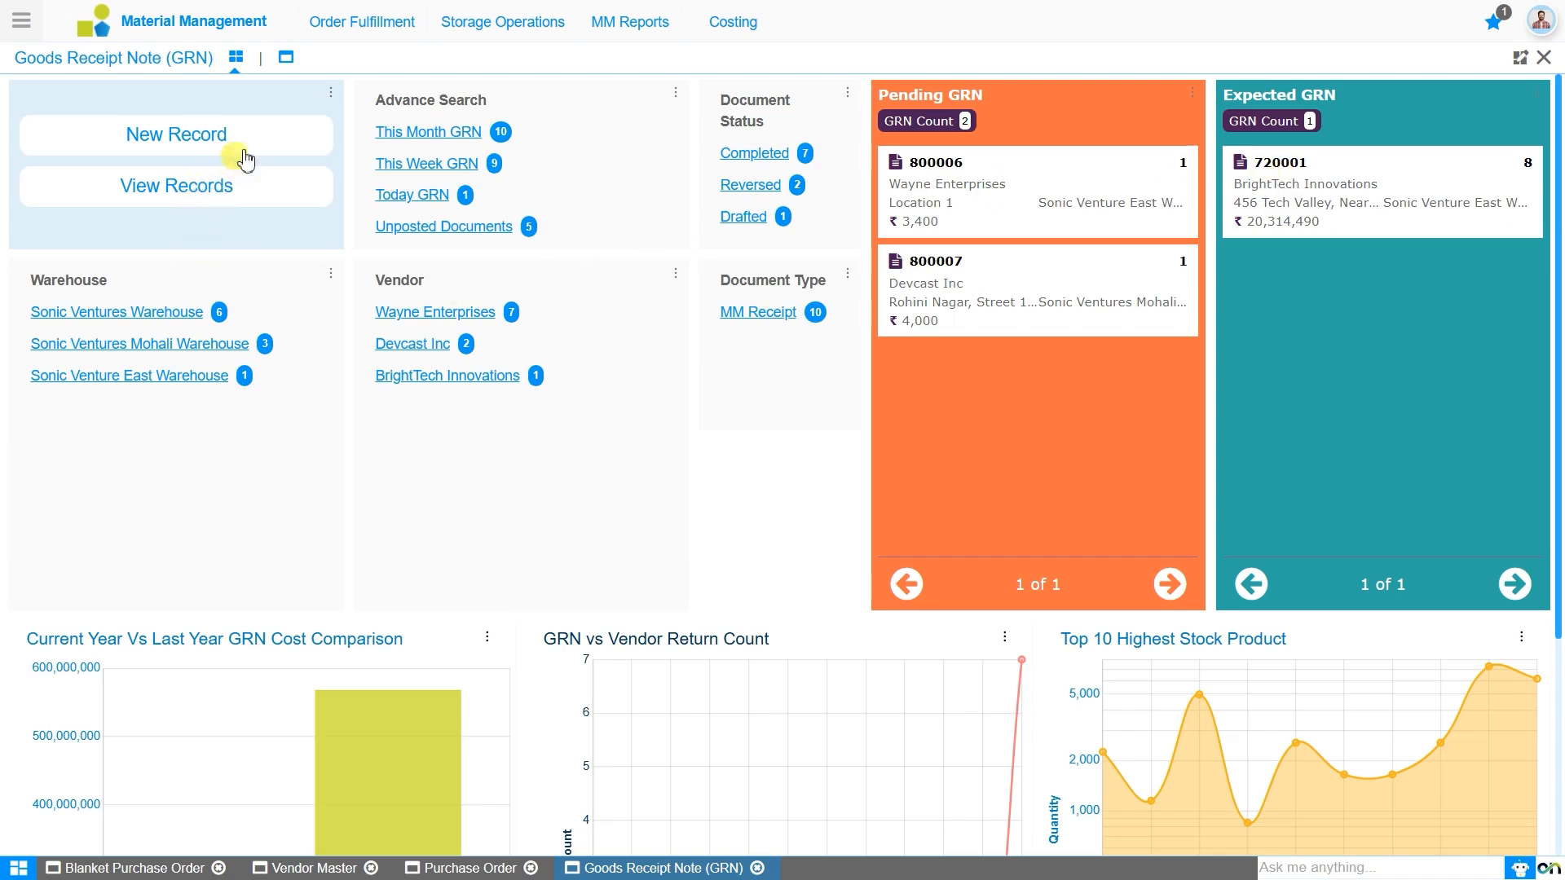
pyautogui.click(263, 132)
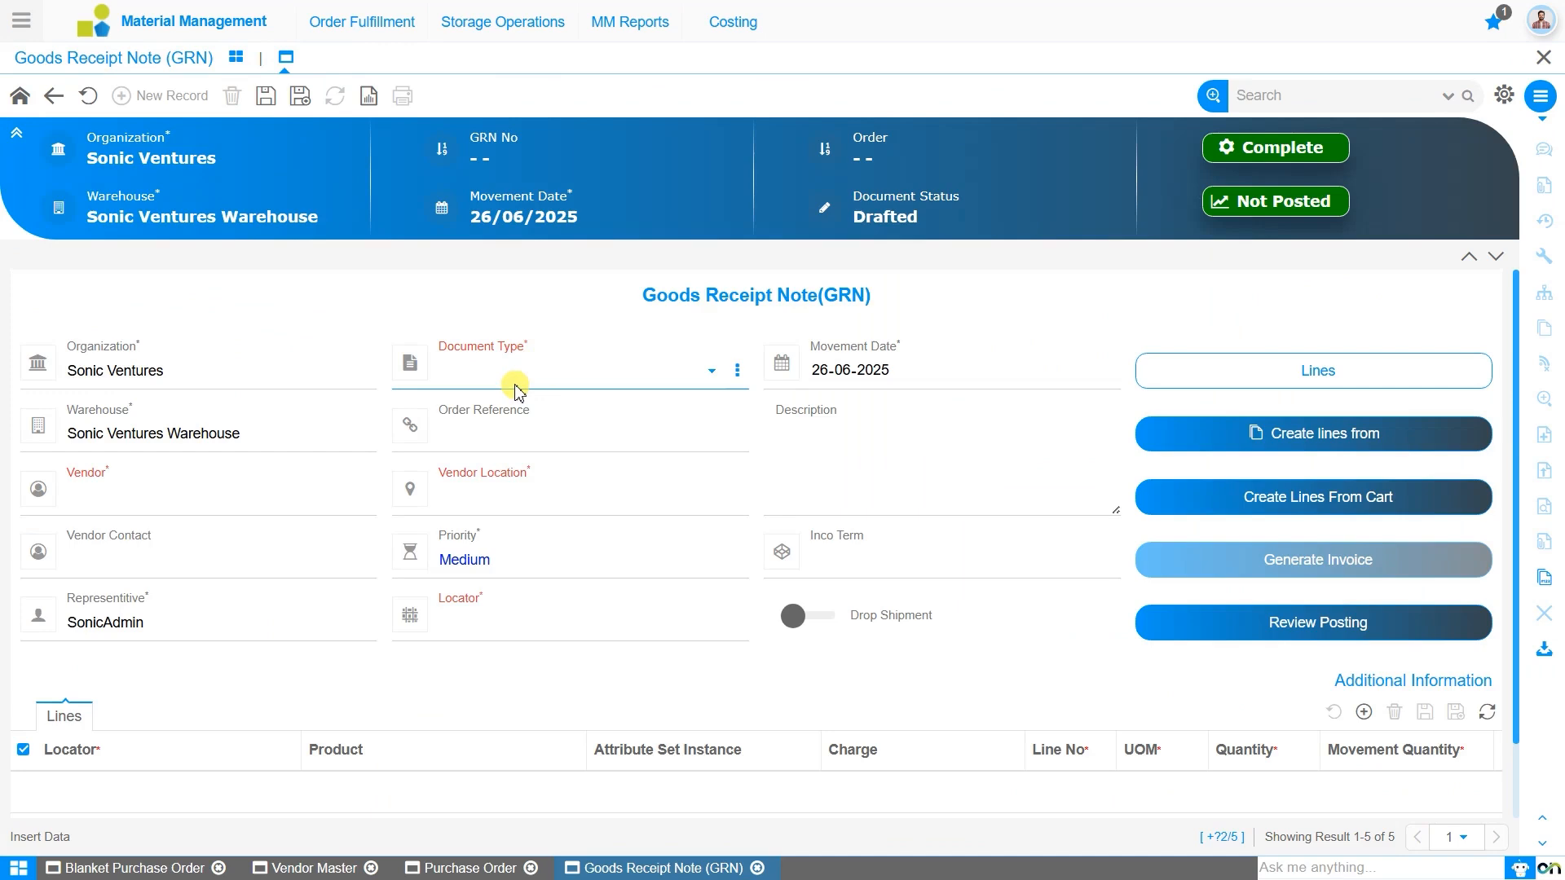
pyautogui.click(515, 390)
pyautogui.click(520, 404)
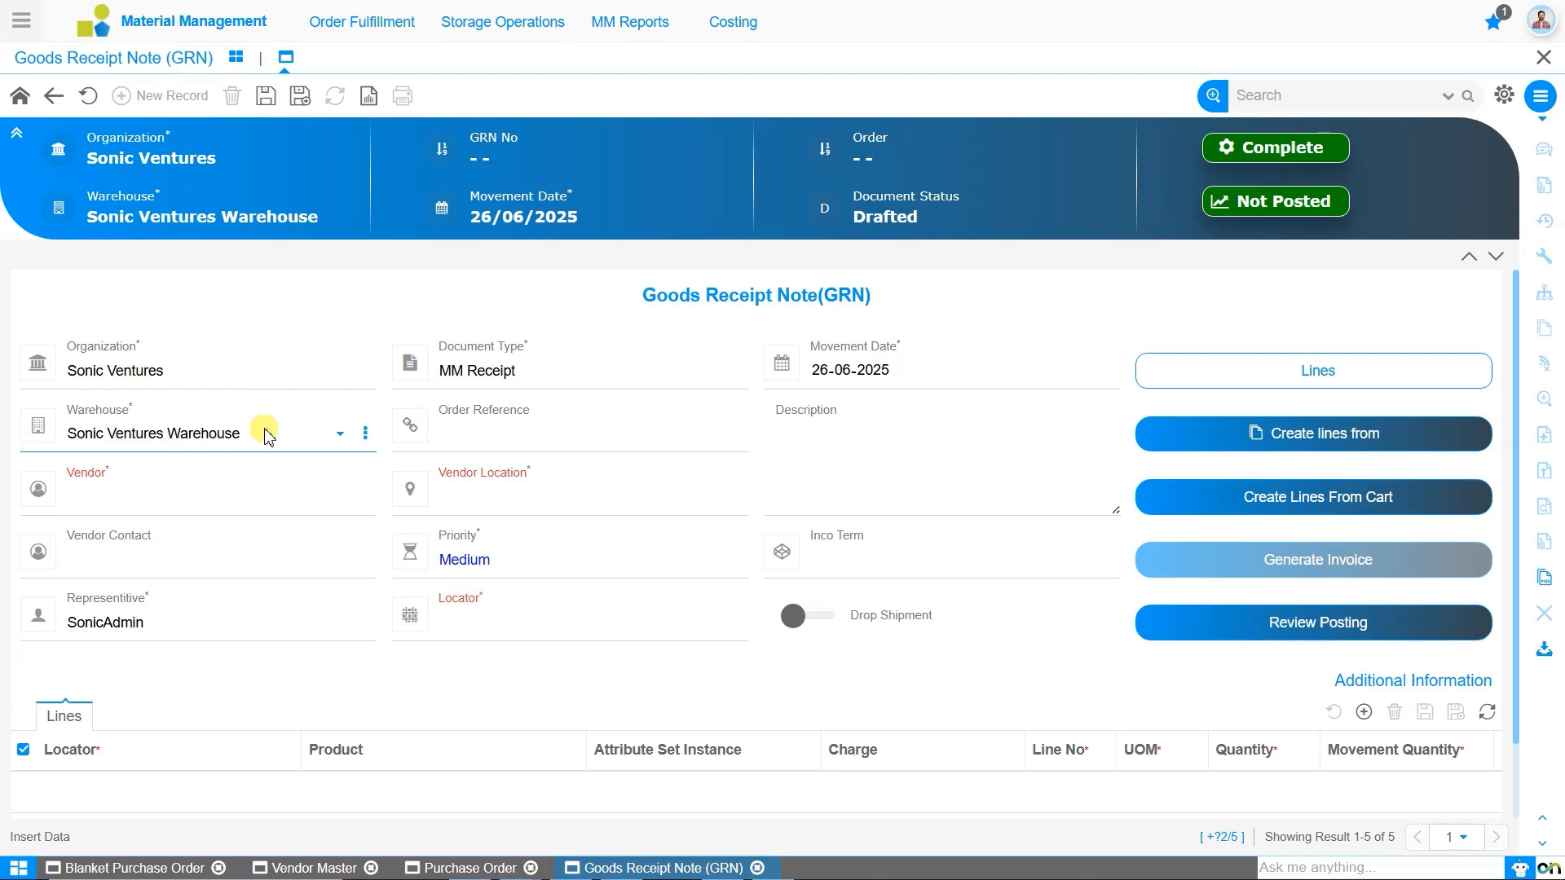
# Enable Drop Shipment on the goods receipt note and choose Sonic Venture East Warehouse as its warehouse
pyautogui.click(274, 438)
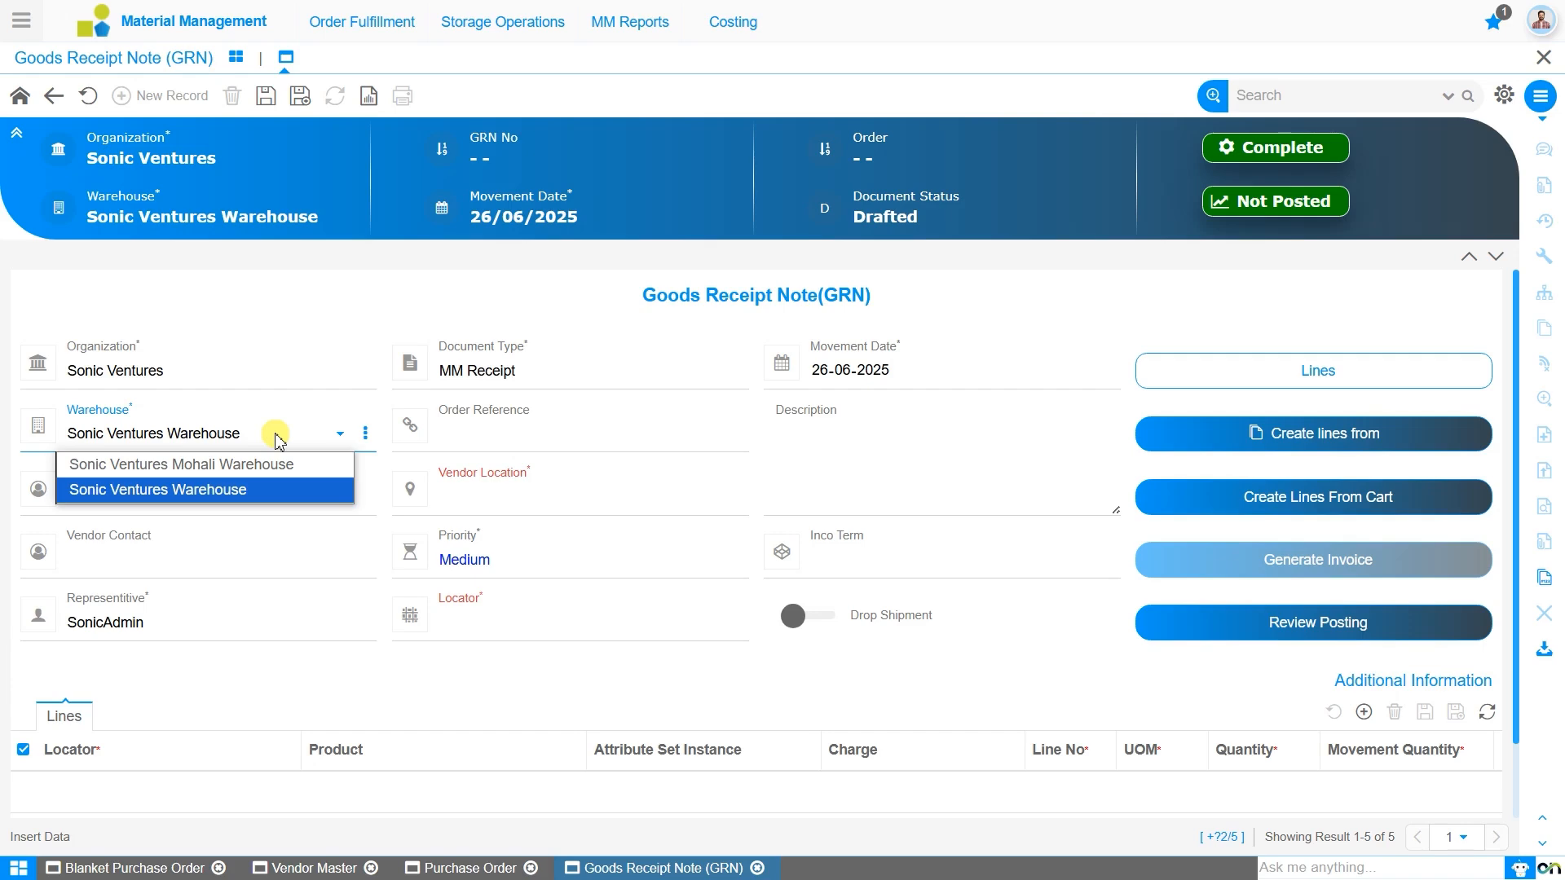
pyautogui.click(829, 626)
pyautogui.click(829, 625)
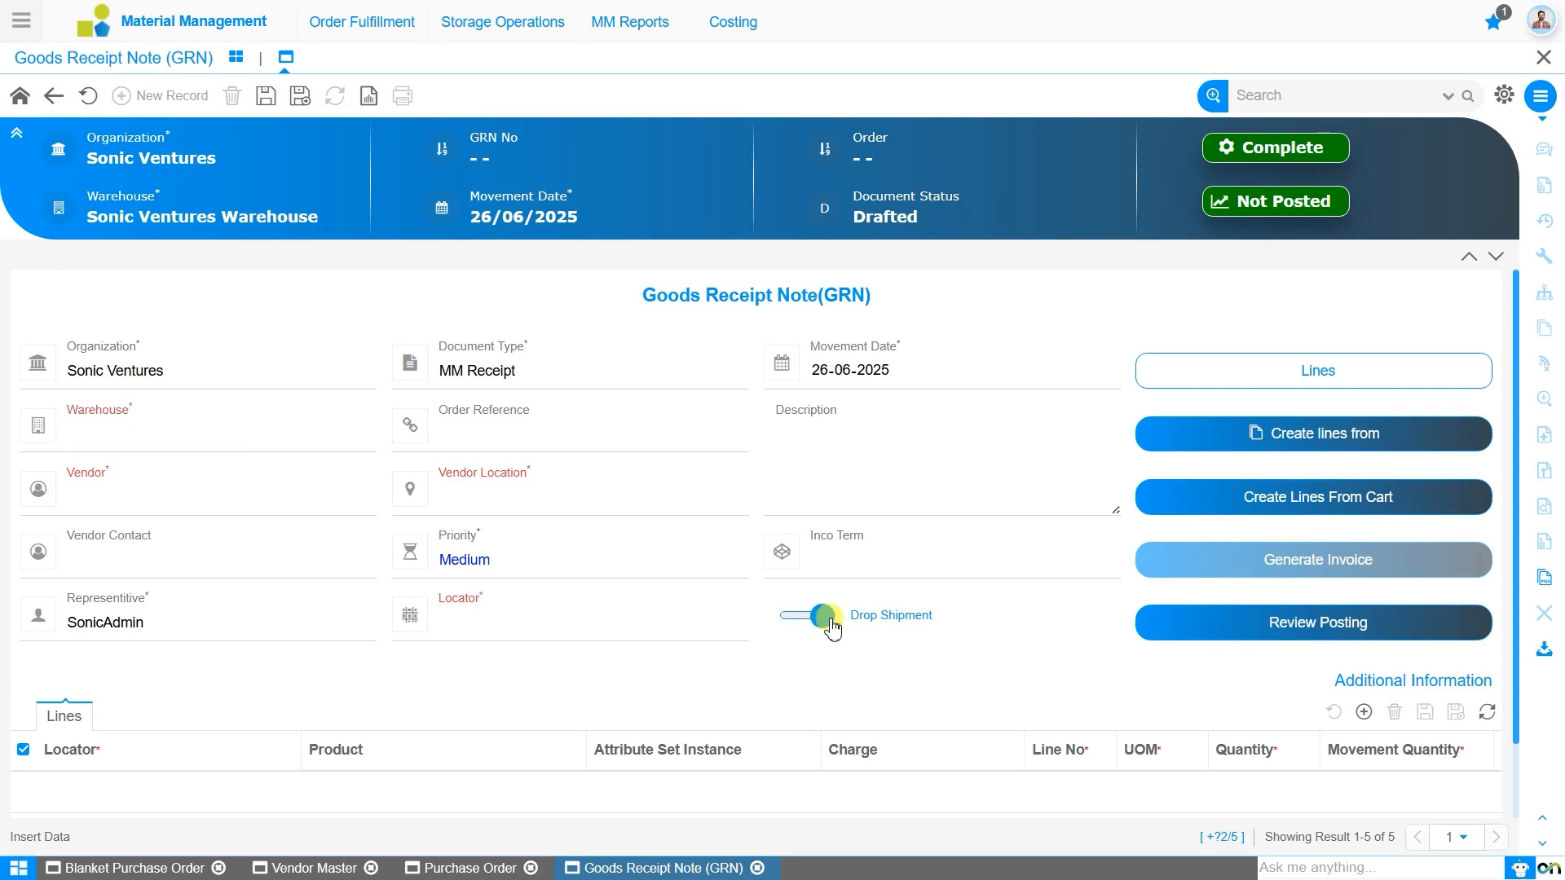
pyautogui.click(281, 448)
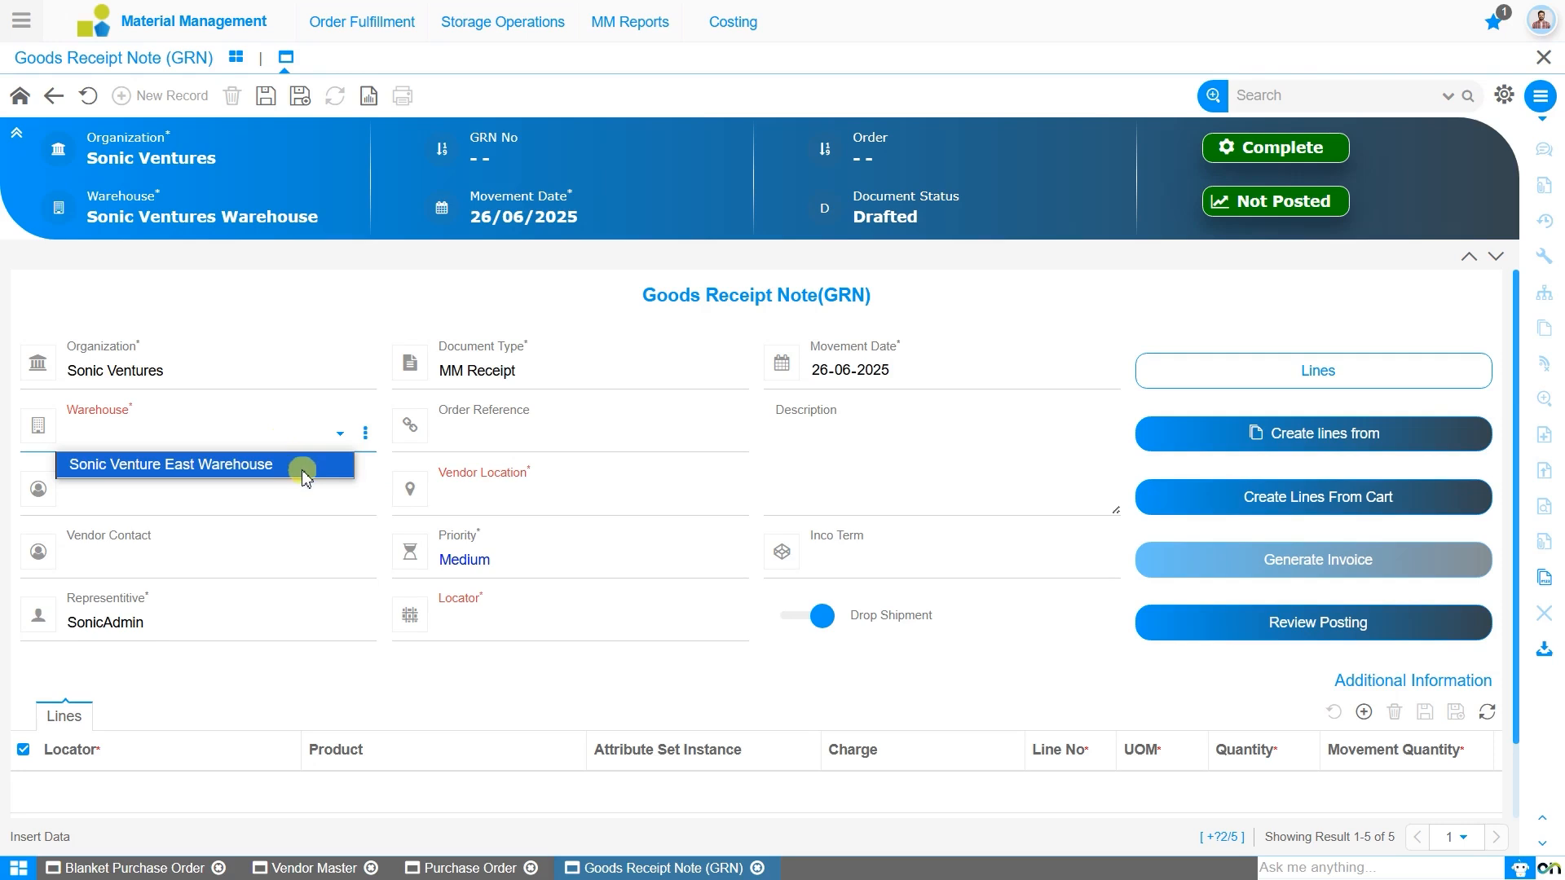
pyautogui.click(303, 471)
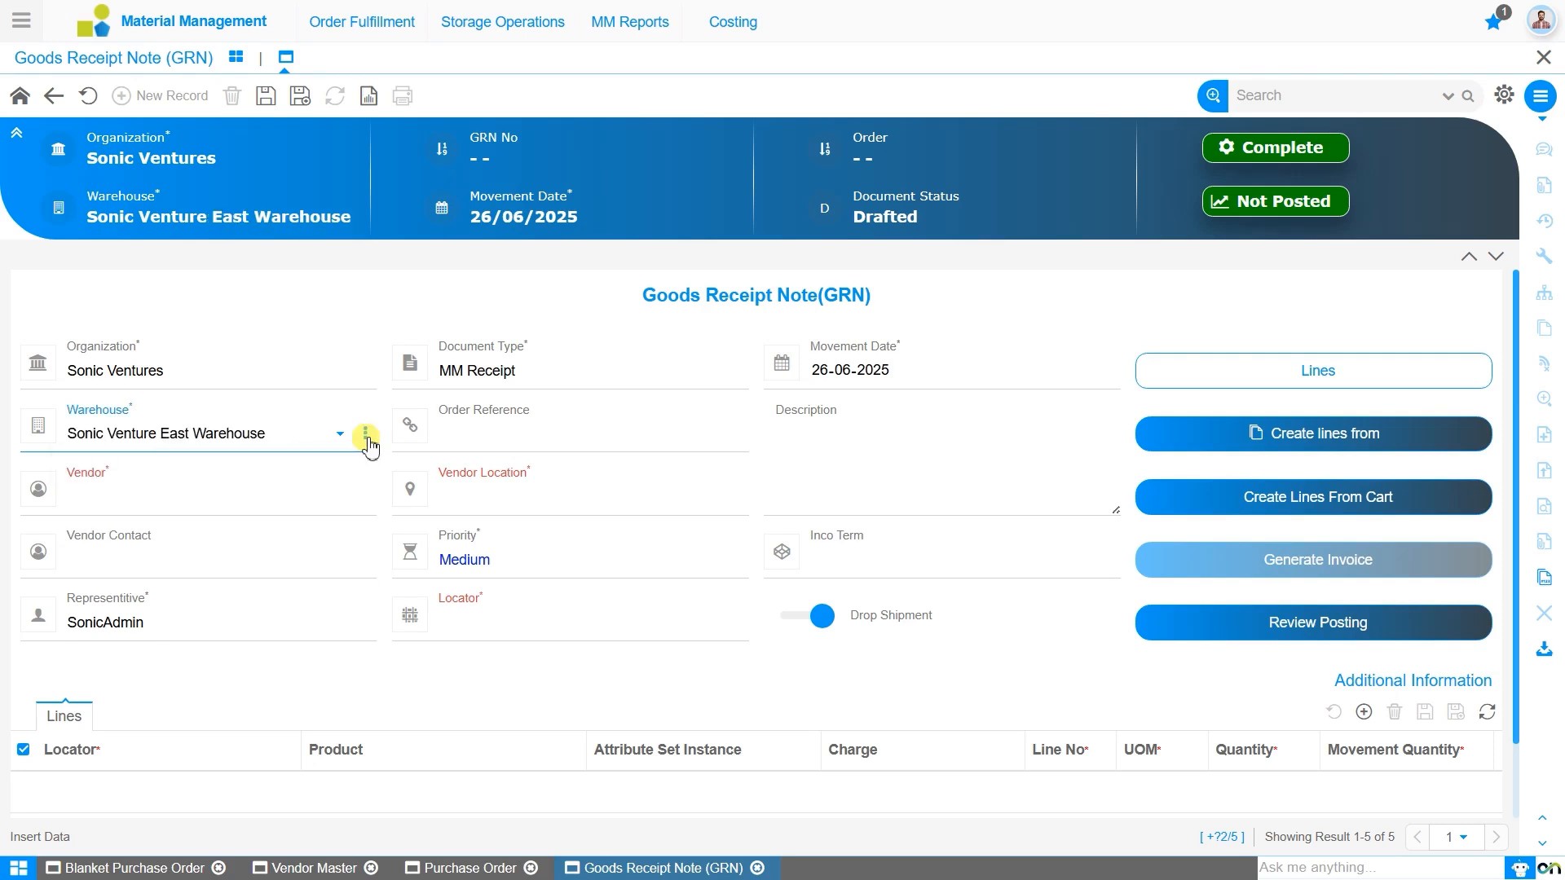
# Zoom from the receipt's warehouse to the Sonic Venture East Warehouse record, disable its Drop Shipment option and save it
pyautogui.click(366, 434)
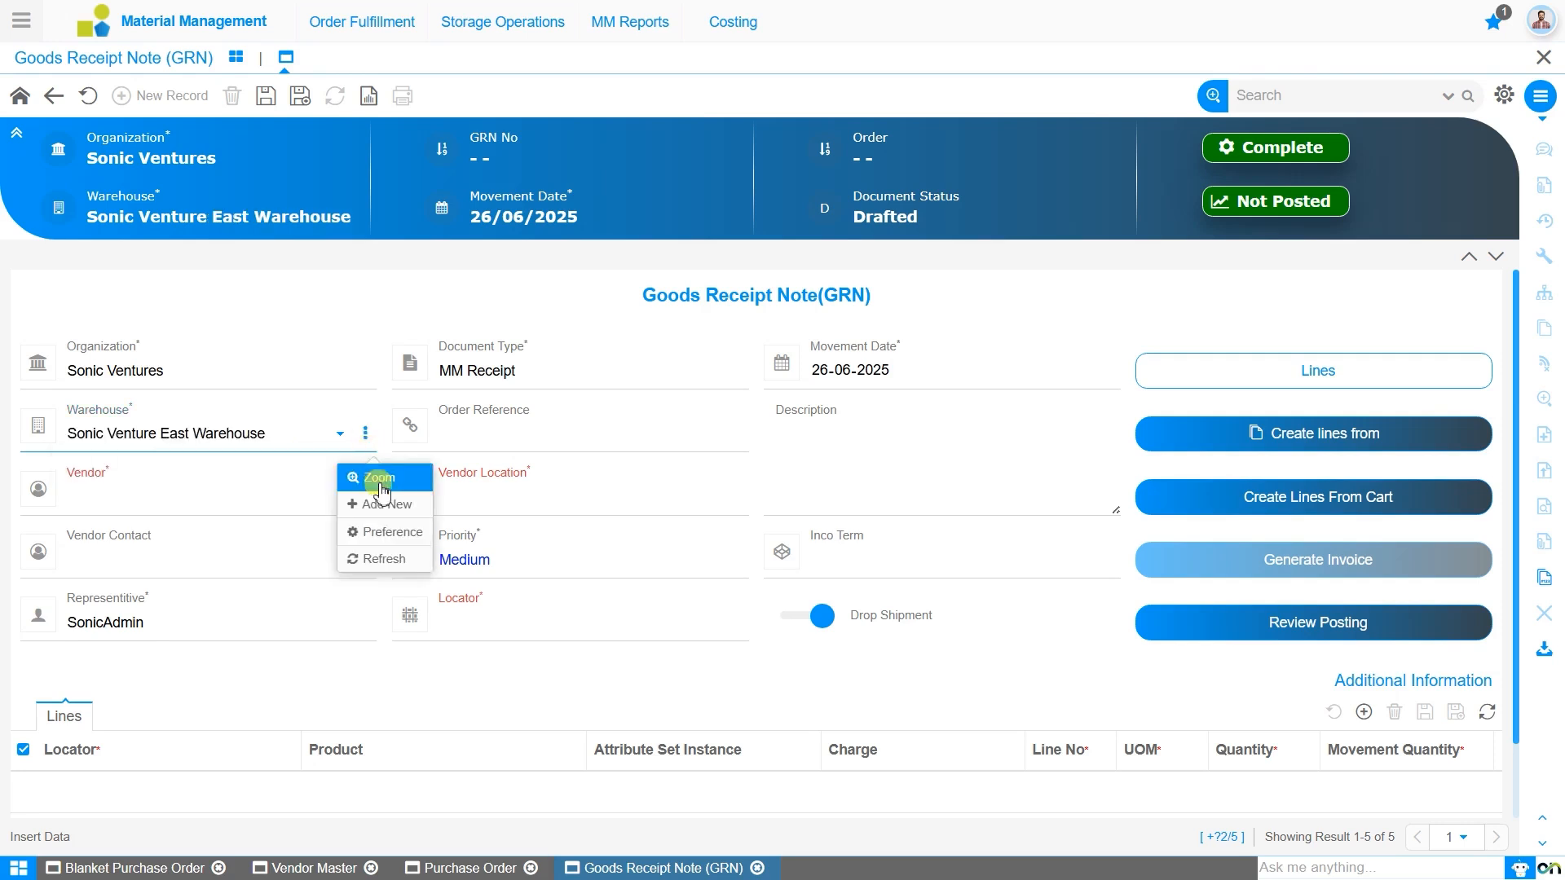
pyautogui.click(380, 479)
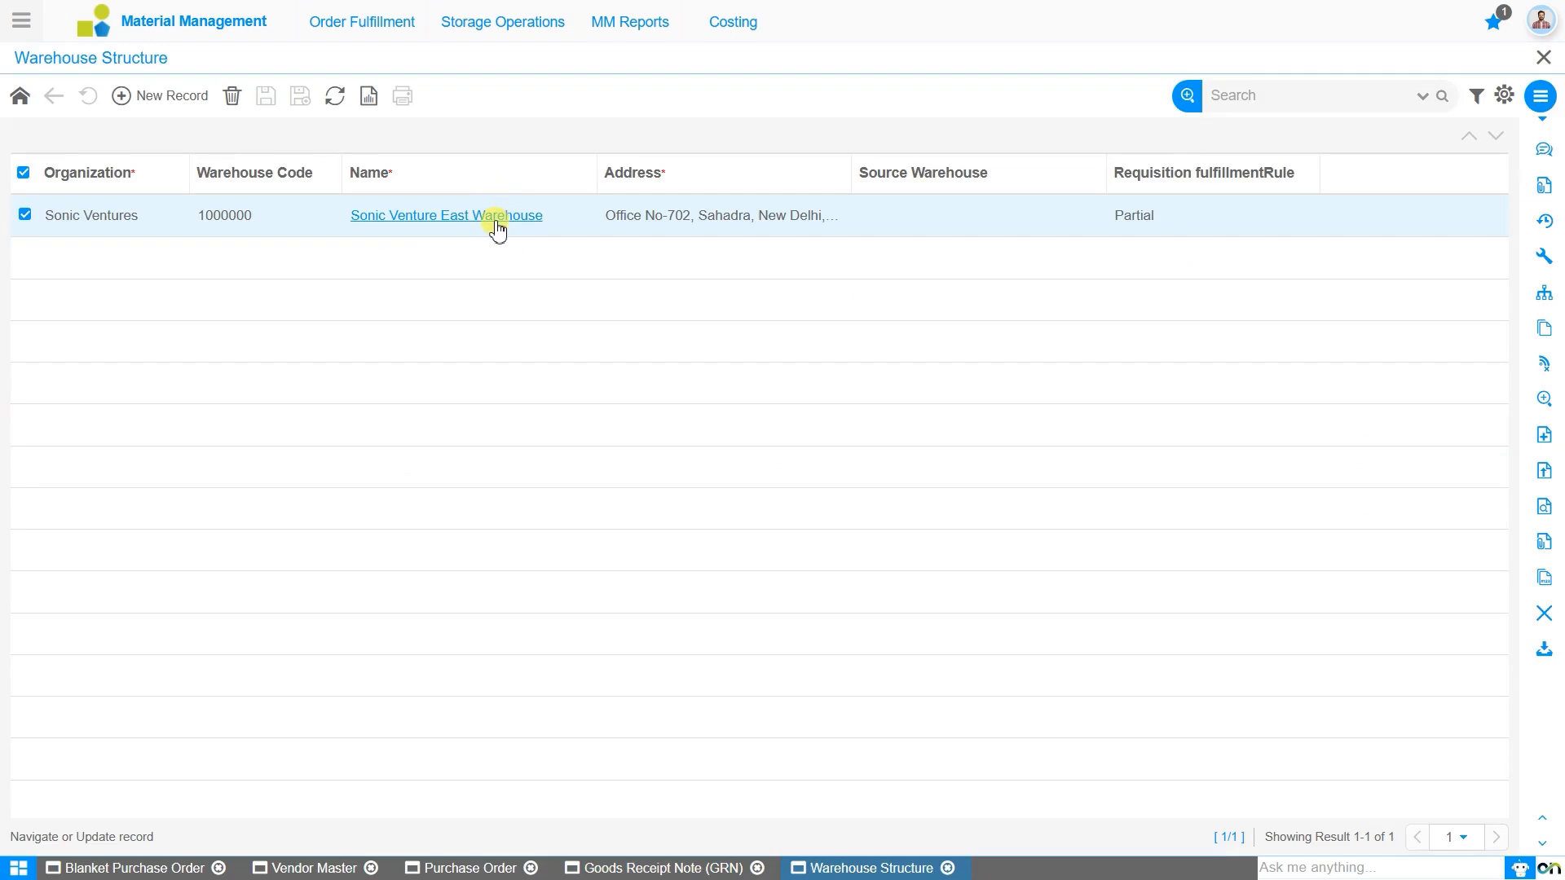
pyautogui.click(495, 220)
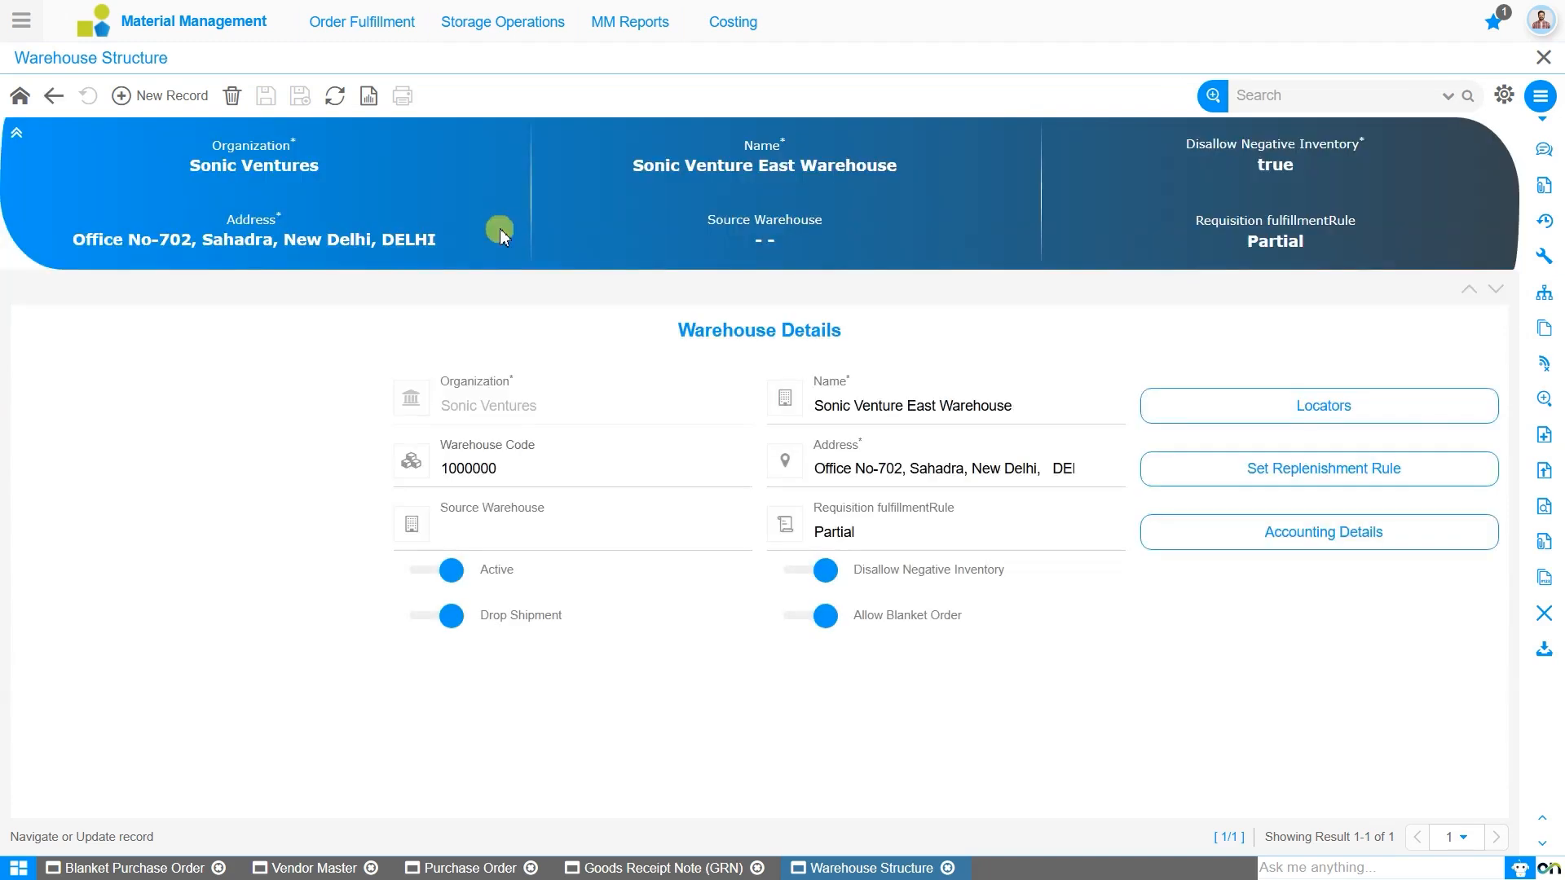
pyautogui.click(449, 621)
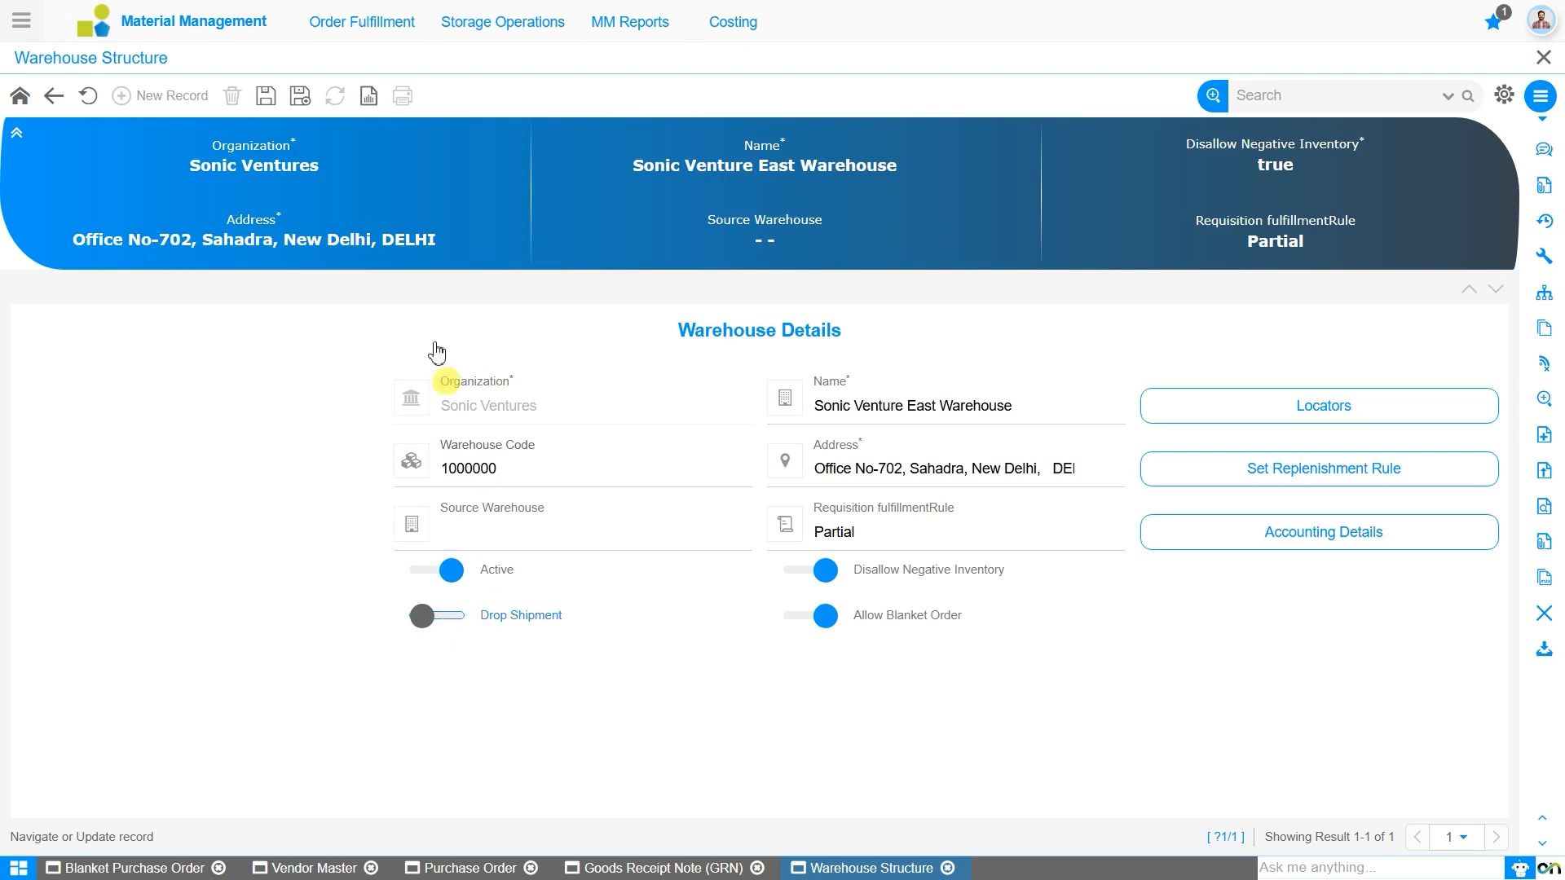
pyautogui.click(267, 99)
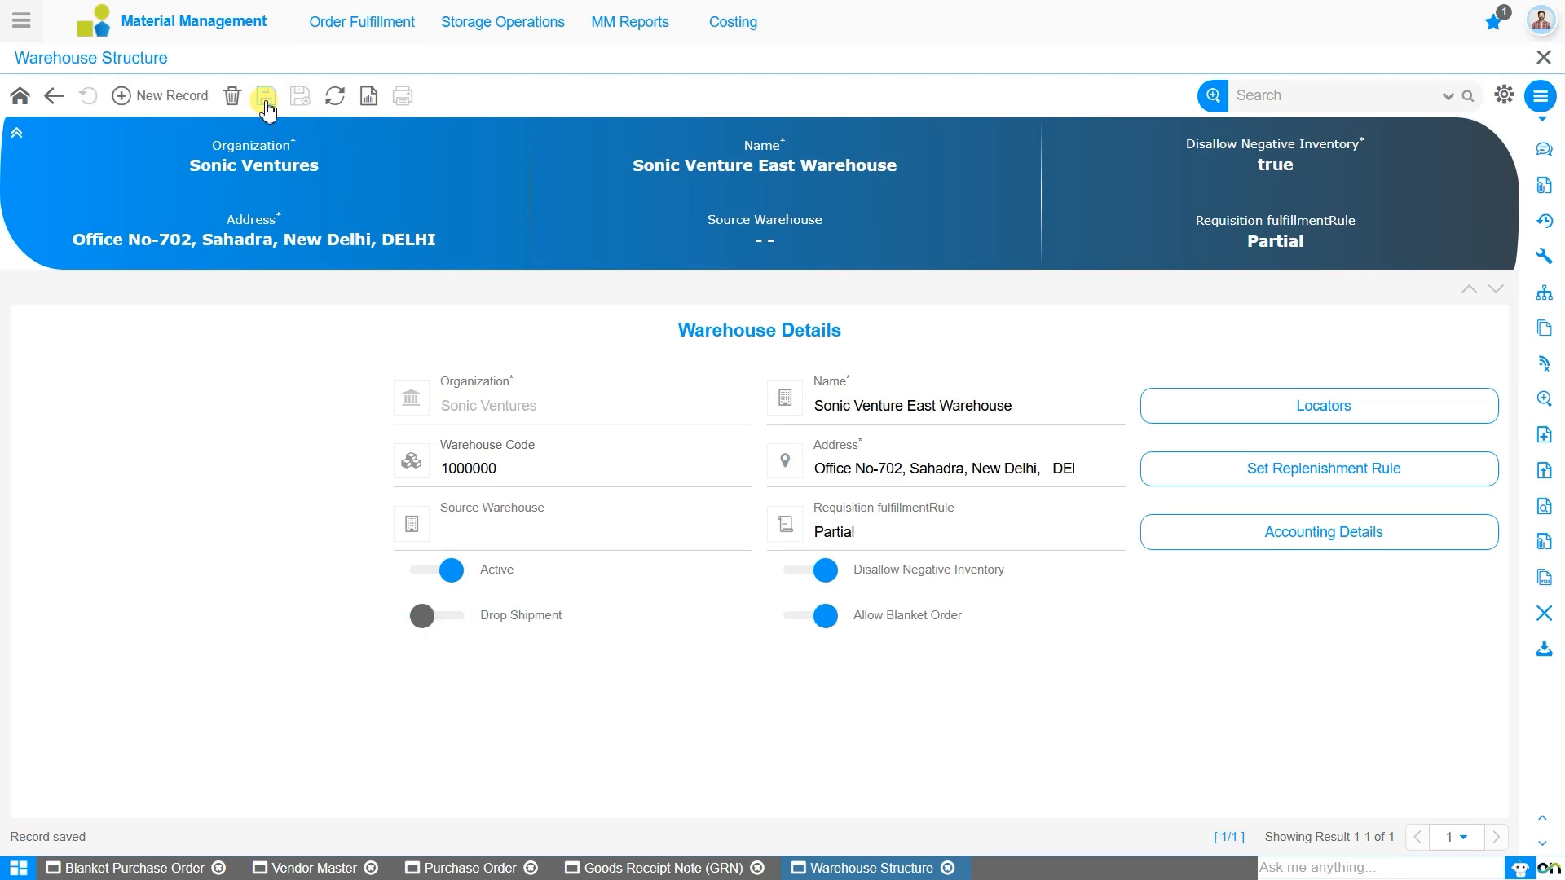
# Return to the goods receipt note, disable Drop Shipment and select Sonic Venture East Warehouse as its warehouse
pyautogui.click(691, 871)
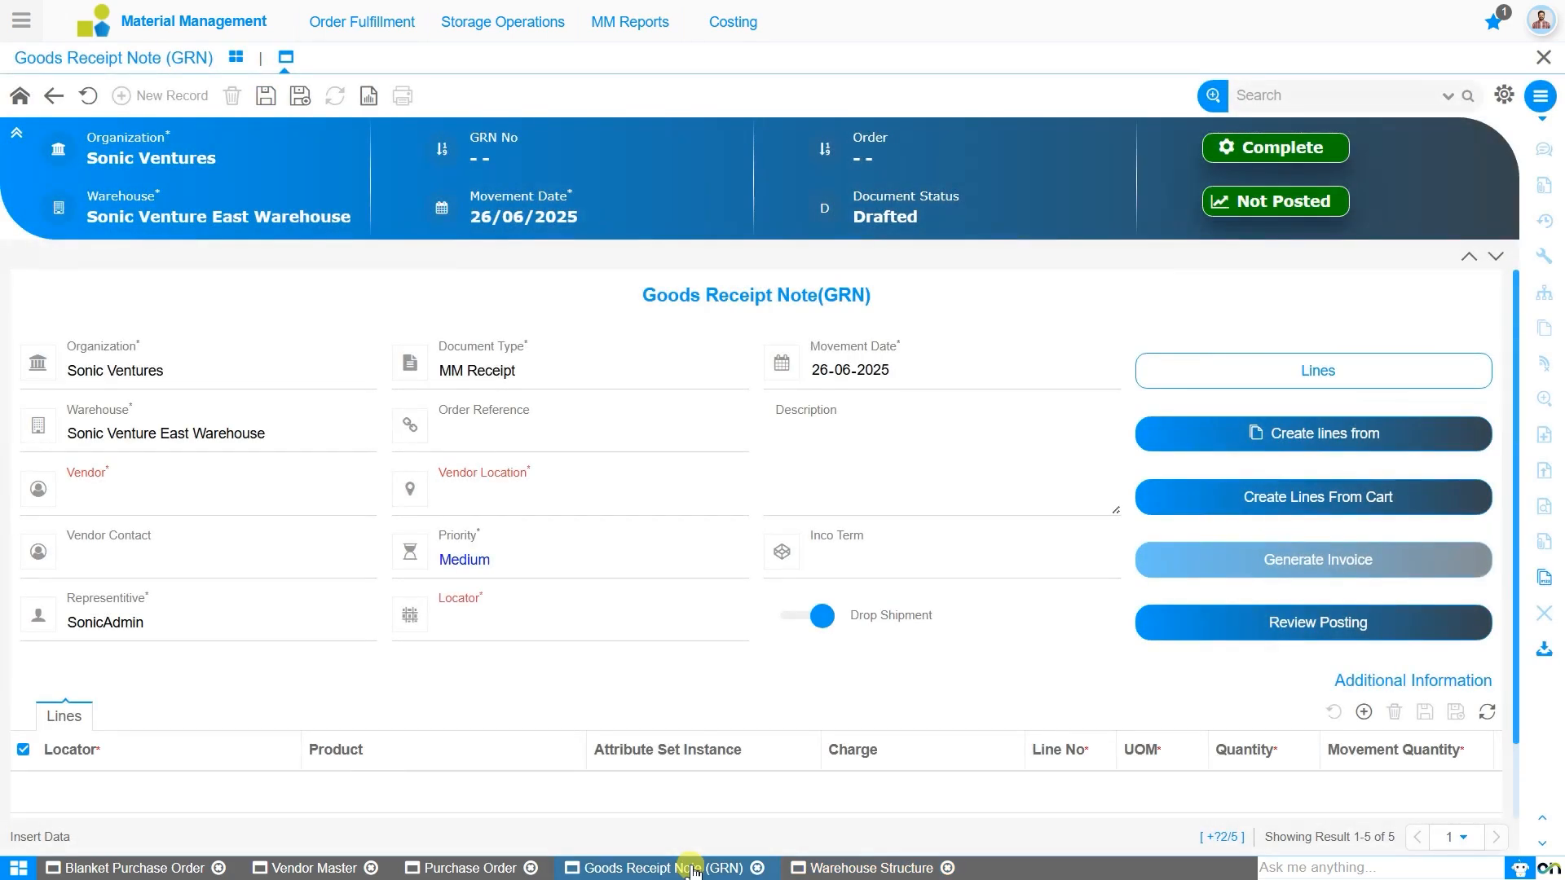
pyautogui.click(831, 621)
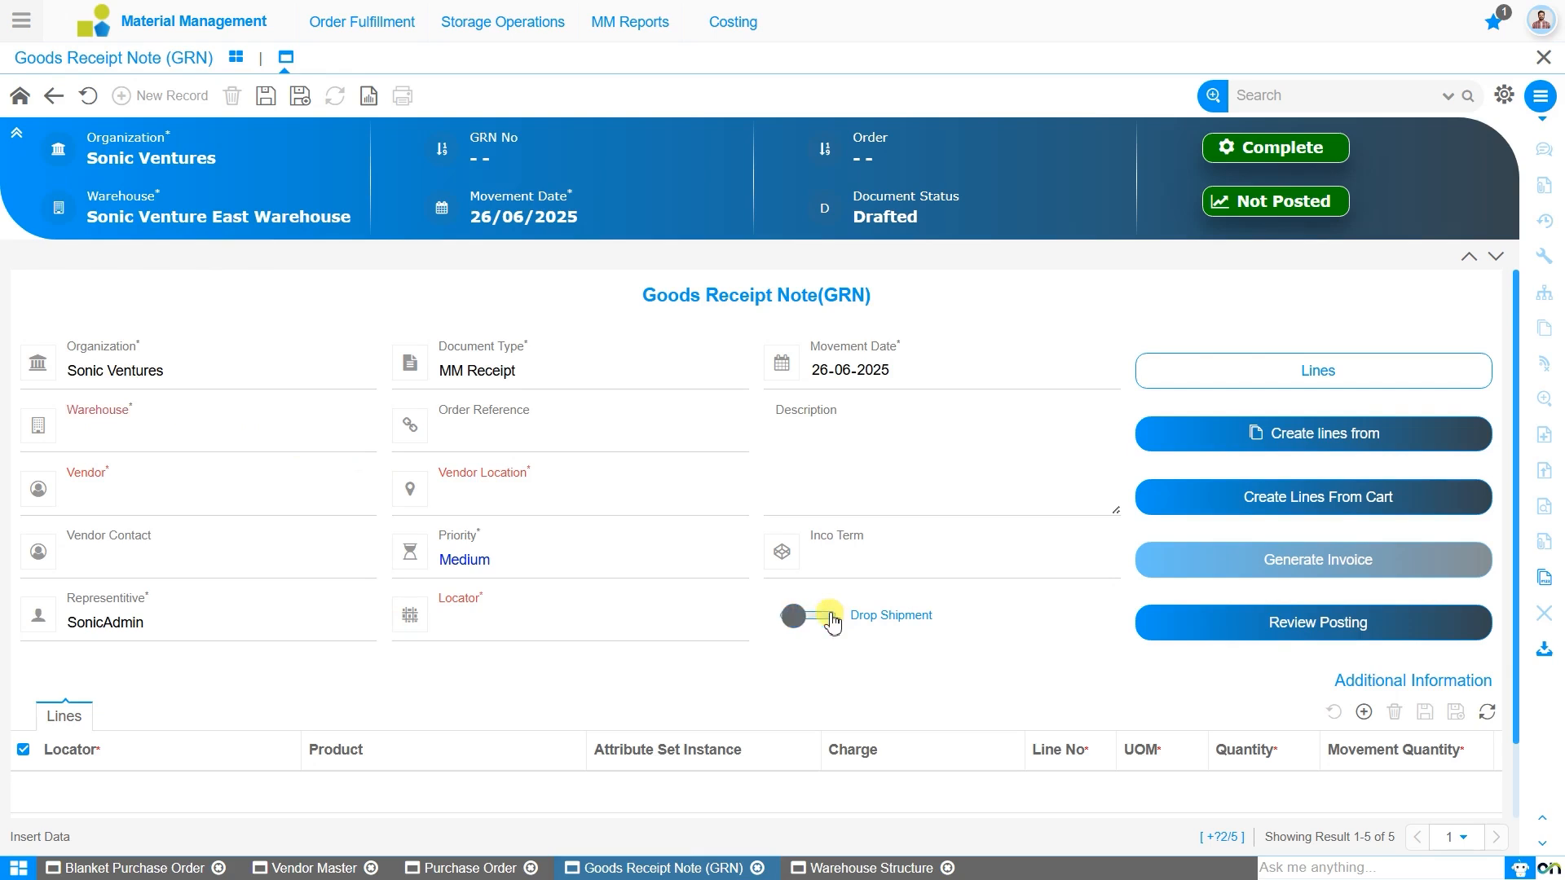
pyautogui.click(363, 448)
pyautogui.click(364, 446)
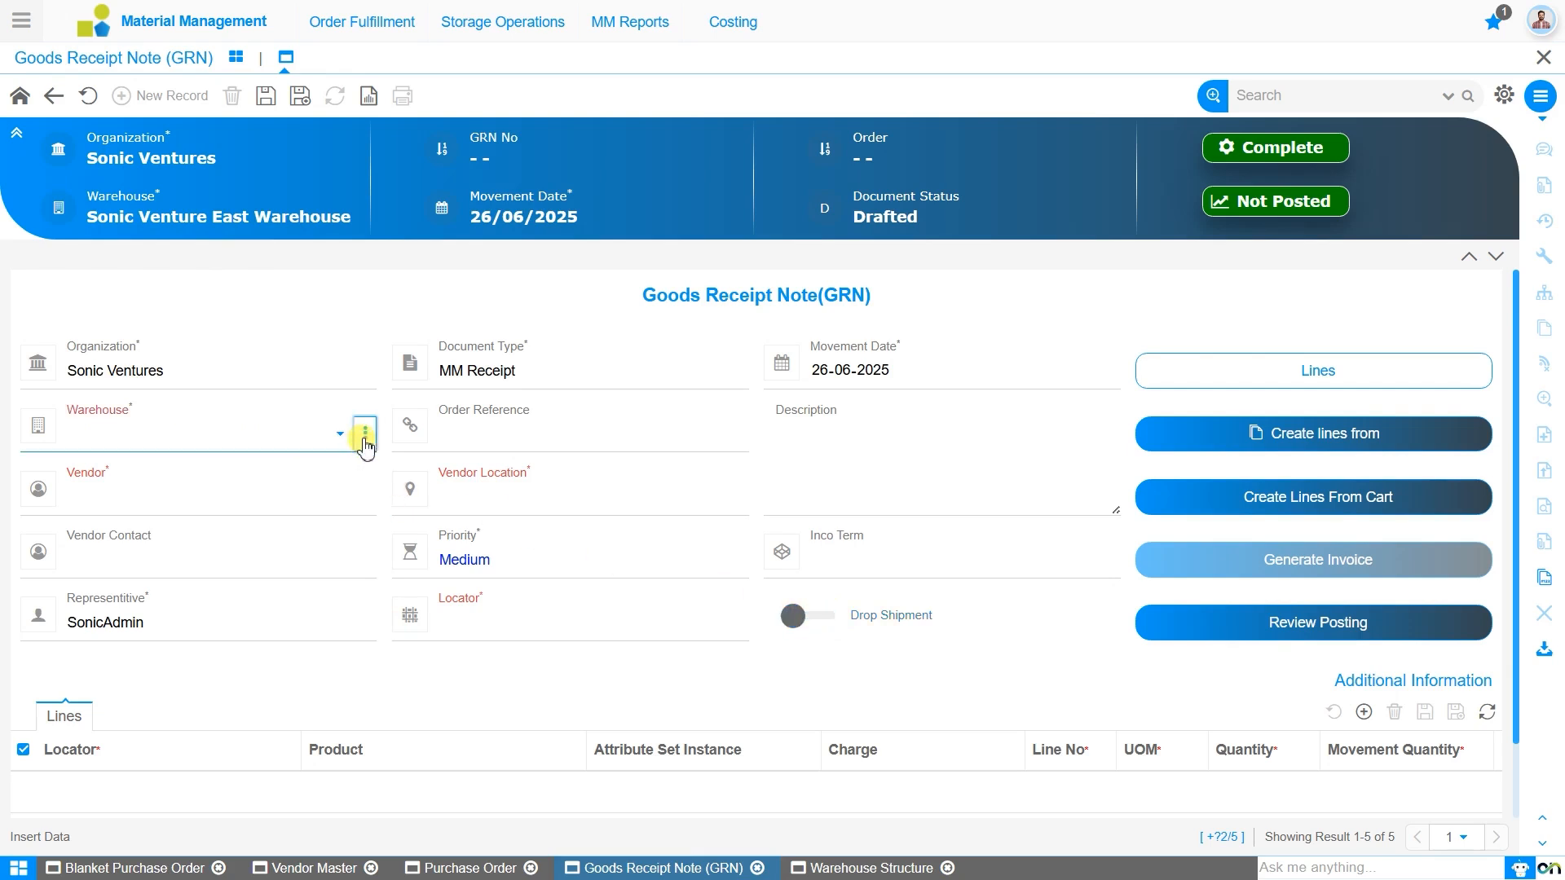
pyautogui.click(396, 554)
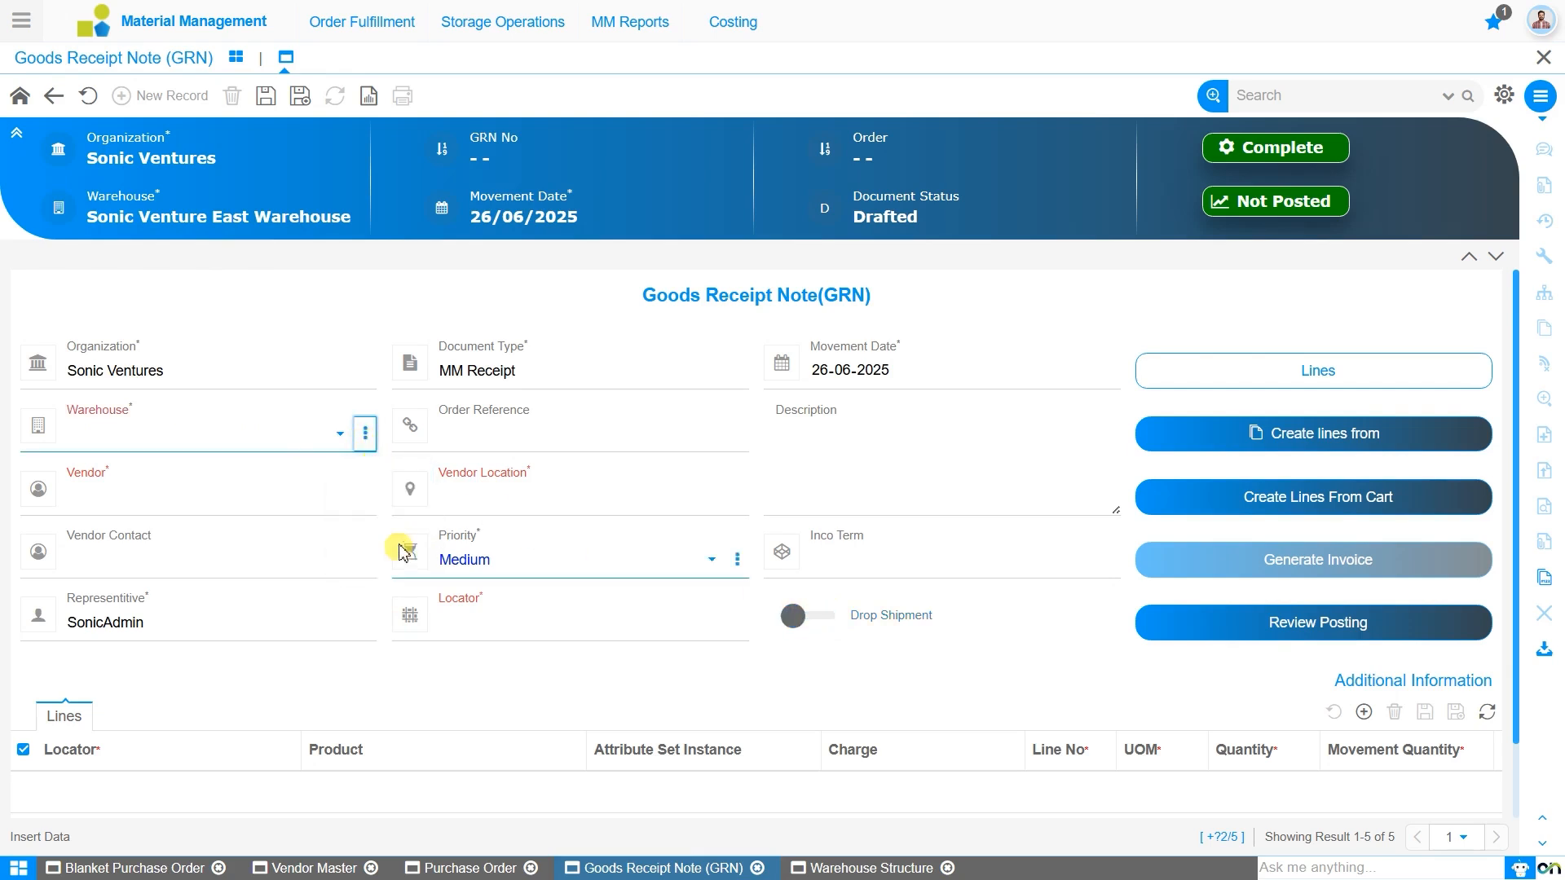
pyautogui.click(301, 429)
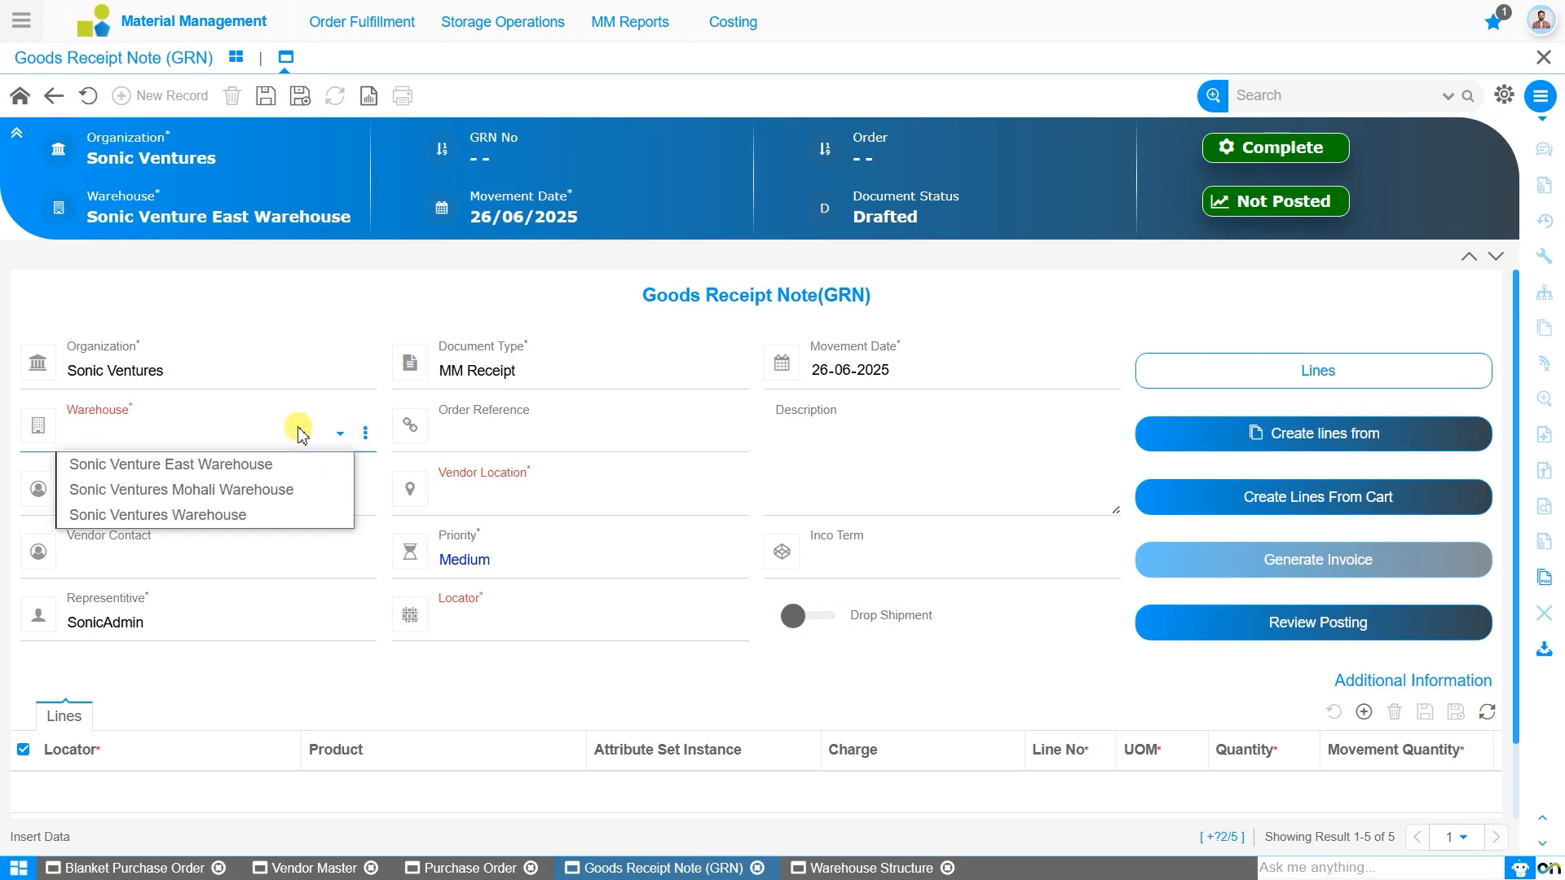
pyautogui.click(308, 471)
# Set the vendor to BrightTech Innovations and the locator to Sonic Venture East Warehouse_SVEL-1_1*1*1, and save the goods receipt note
pyautogui.click(245, 500)
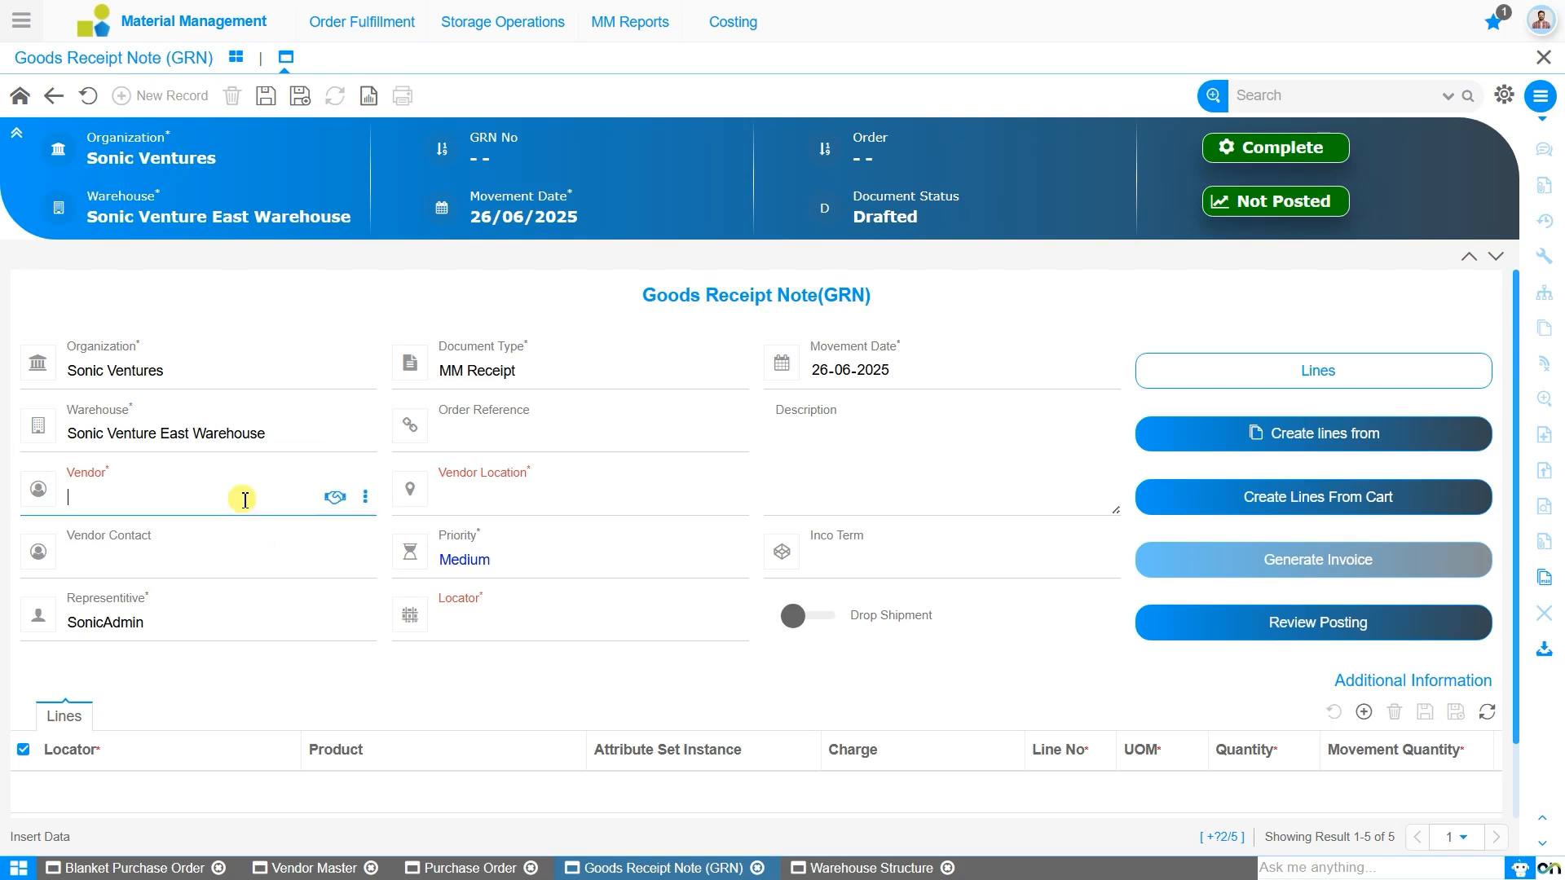
pyautogui.write('bri')
pyautogui.press('Return')
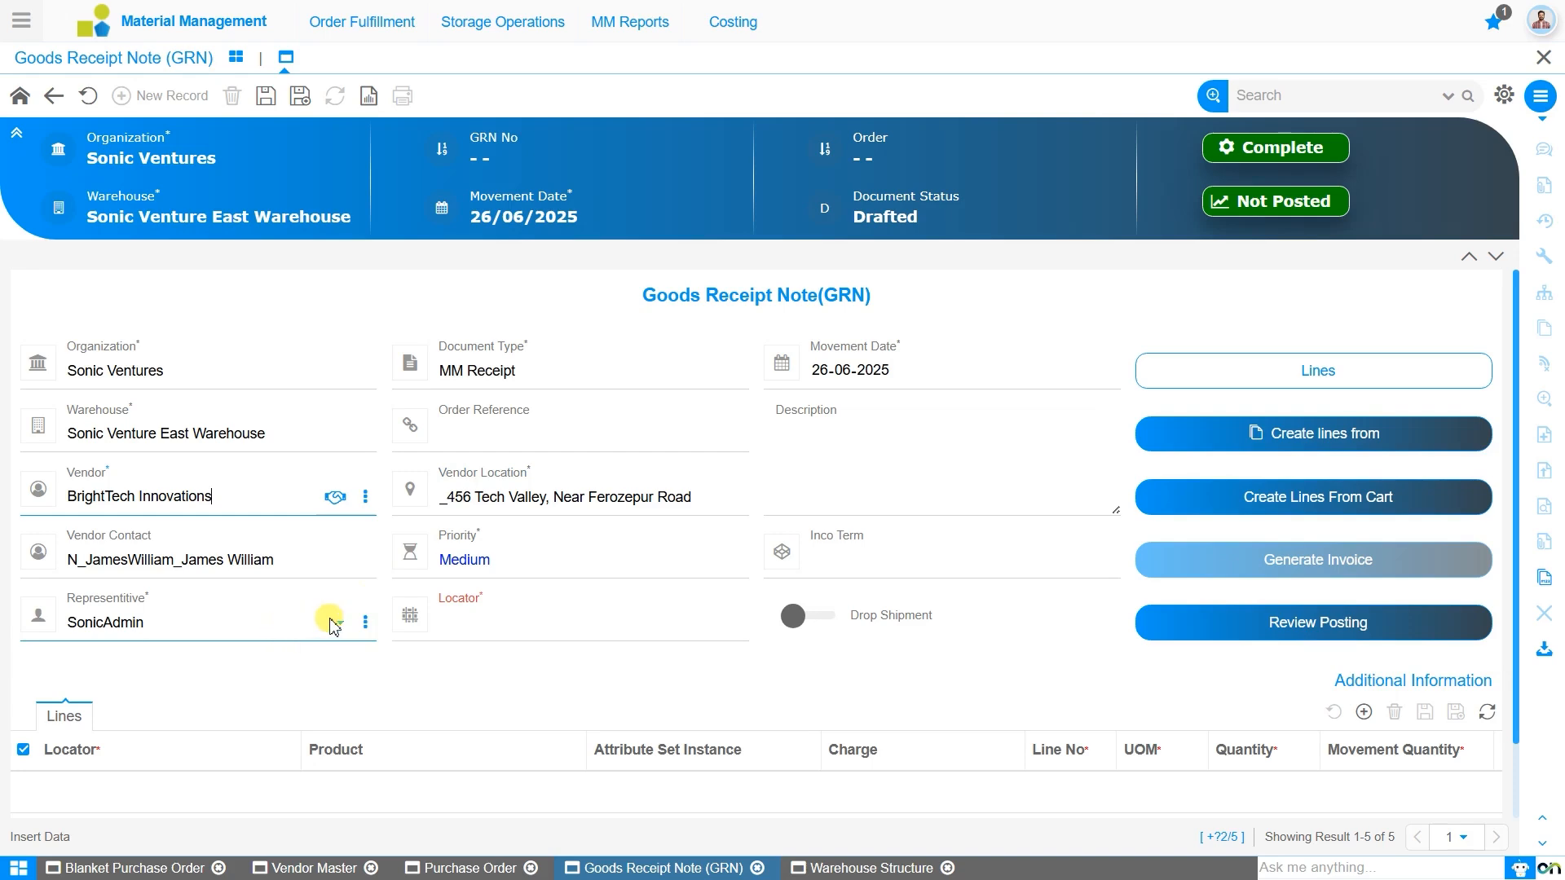
pyautogui.click(505, 626)
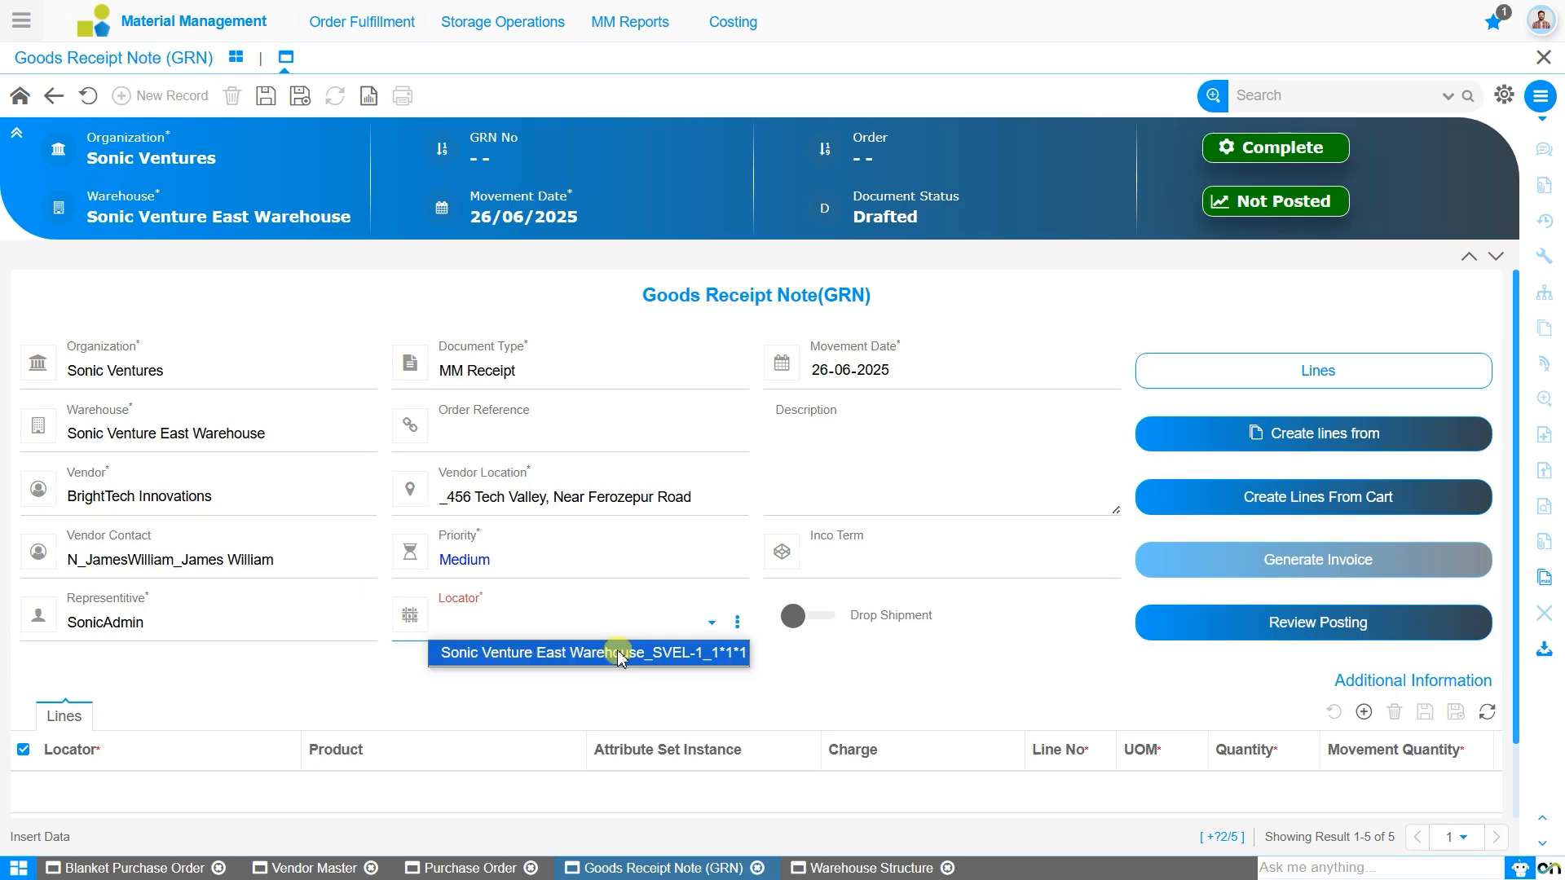
pyautogui.click(603, 650)
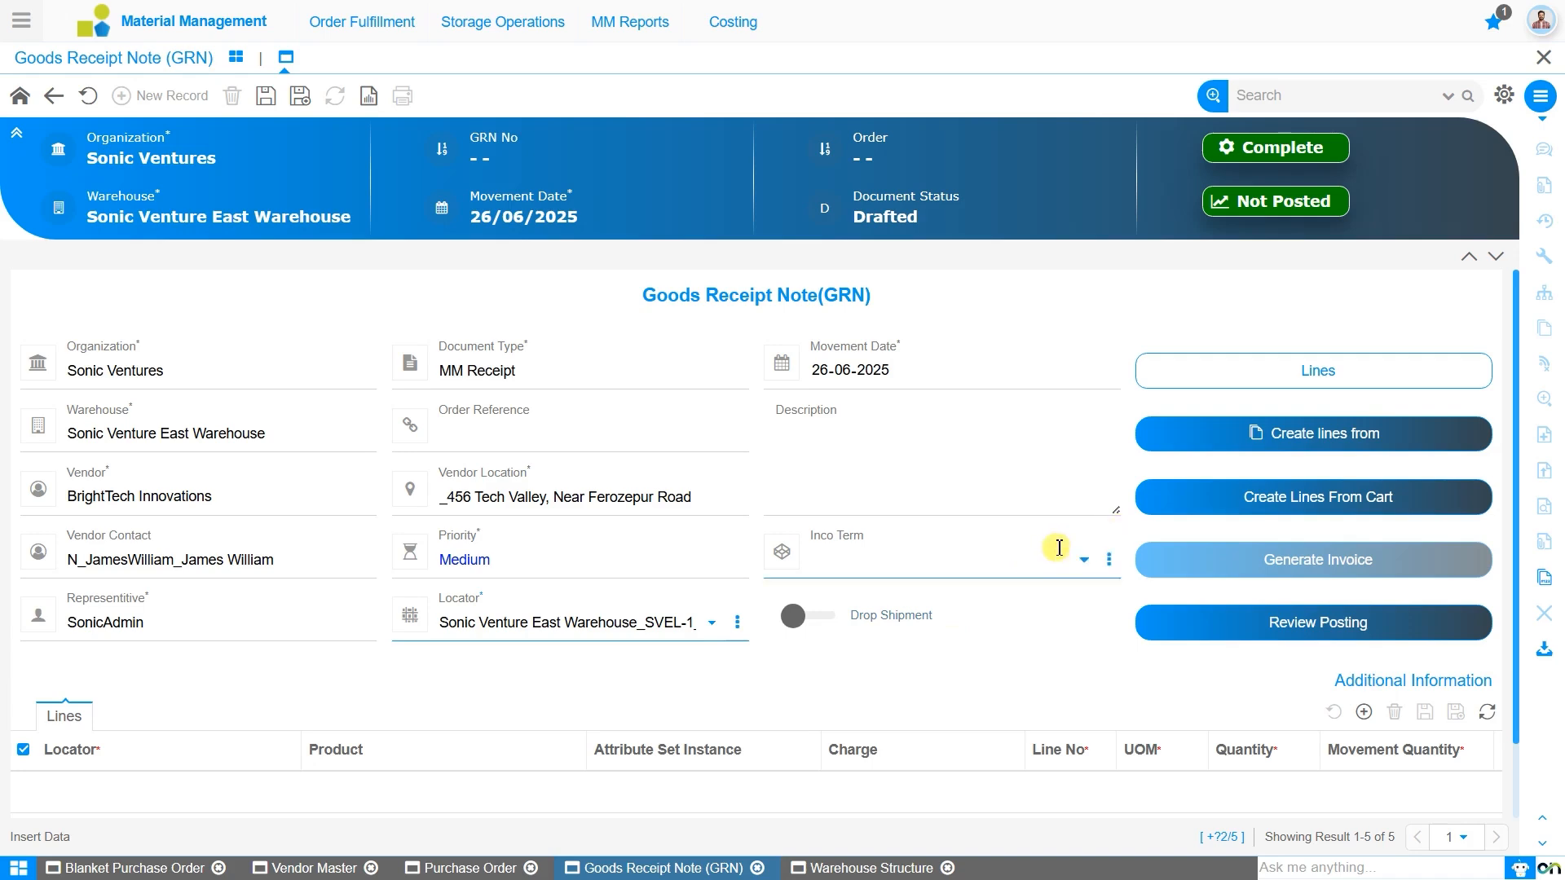
pyautogui.click(266, 97)
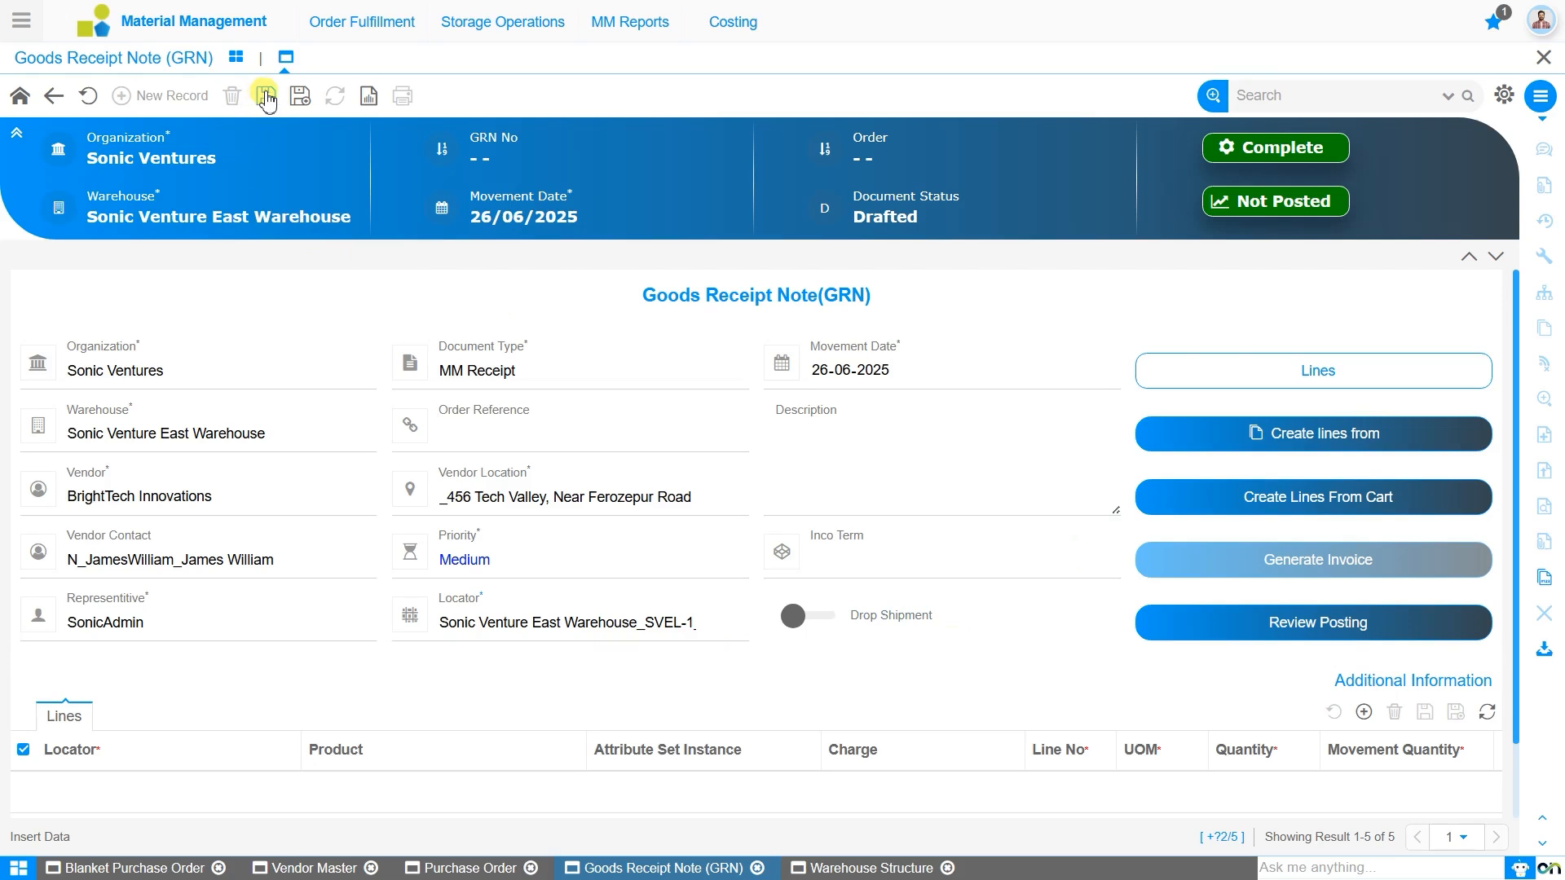
# Create the receipt's lines from the BrightTech release purchase order dated 2025-06-26, including all of its product lines
pyautogui.click(1409, 433)
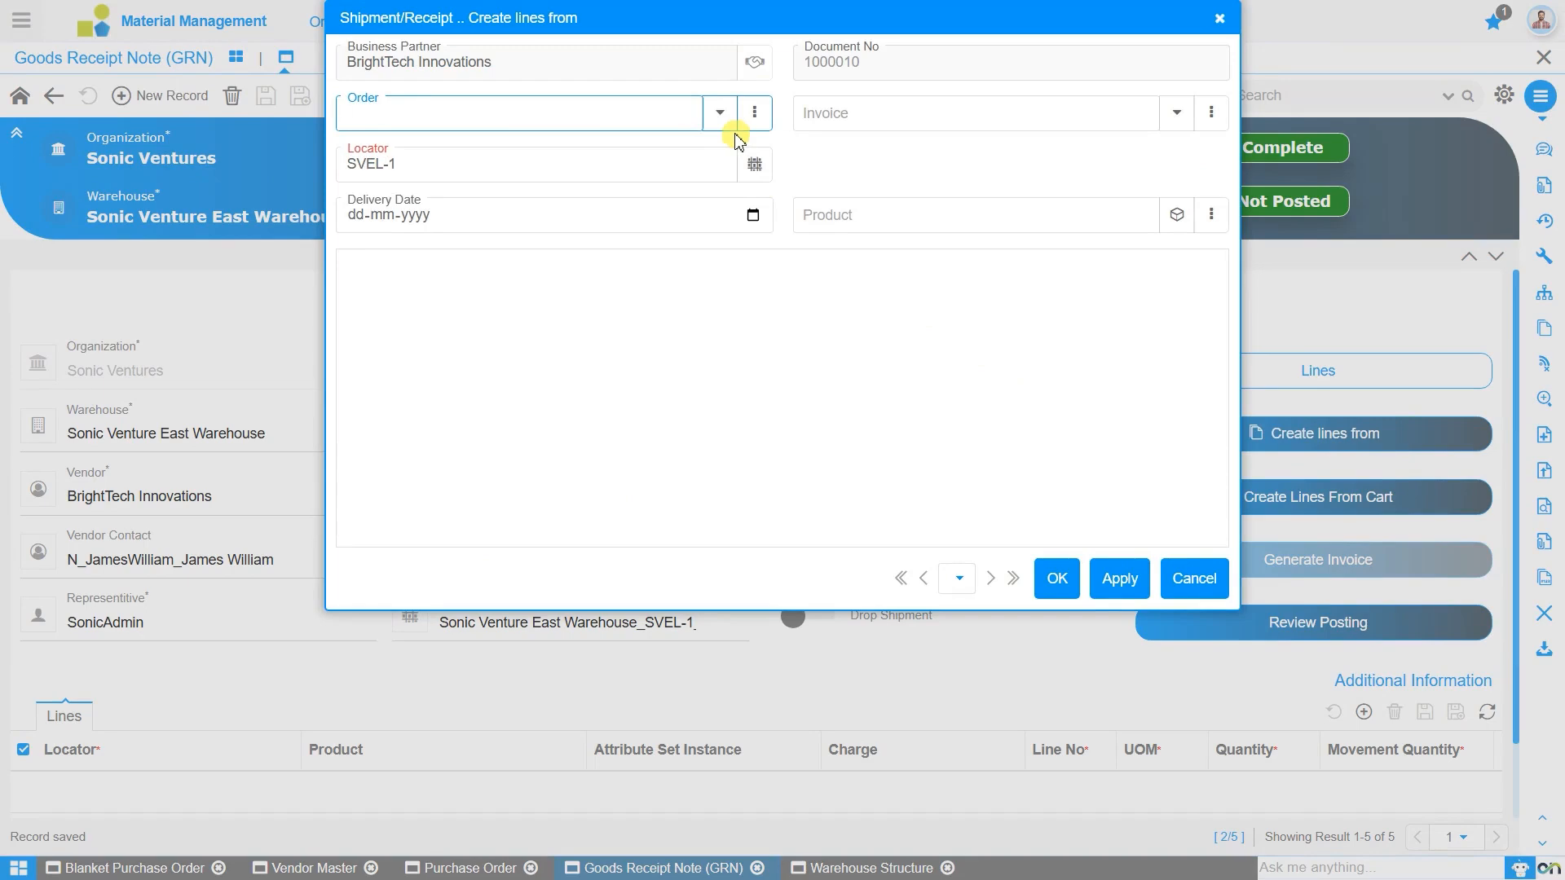
pyautogui.write('72')
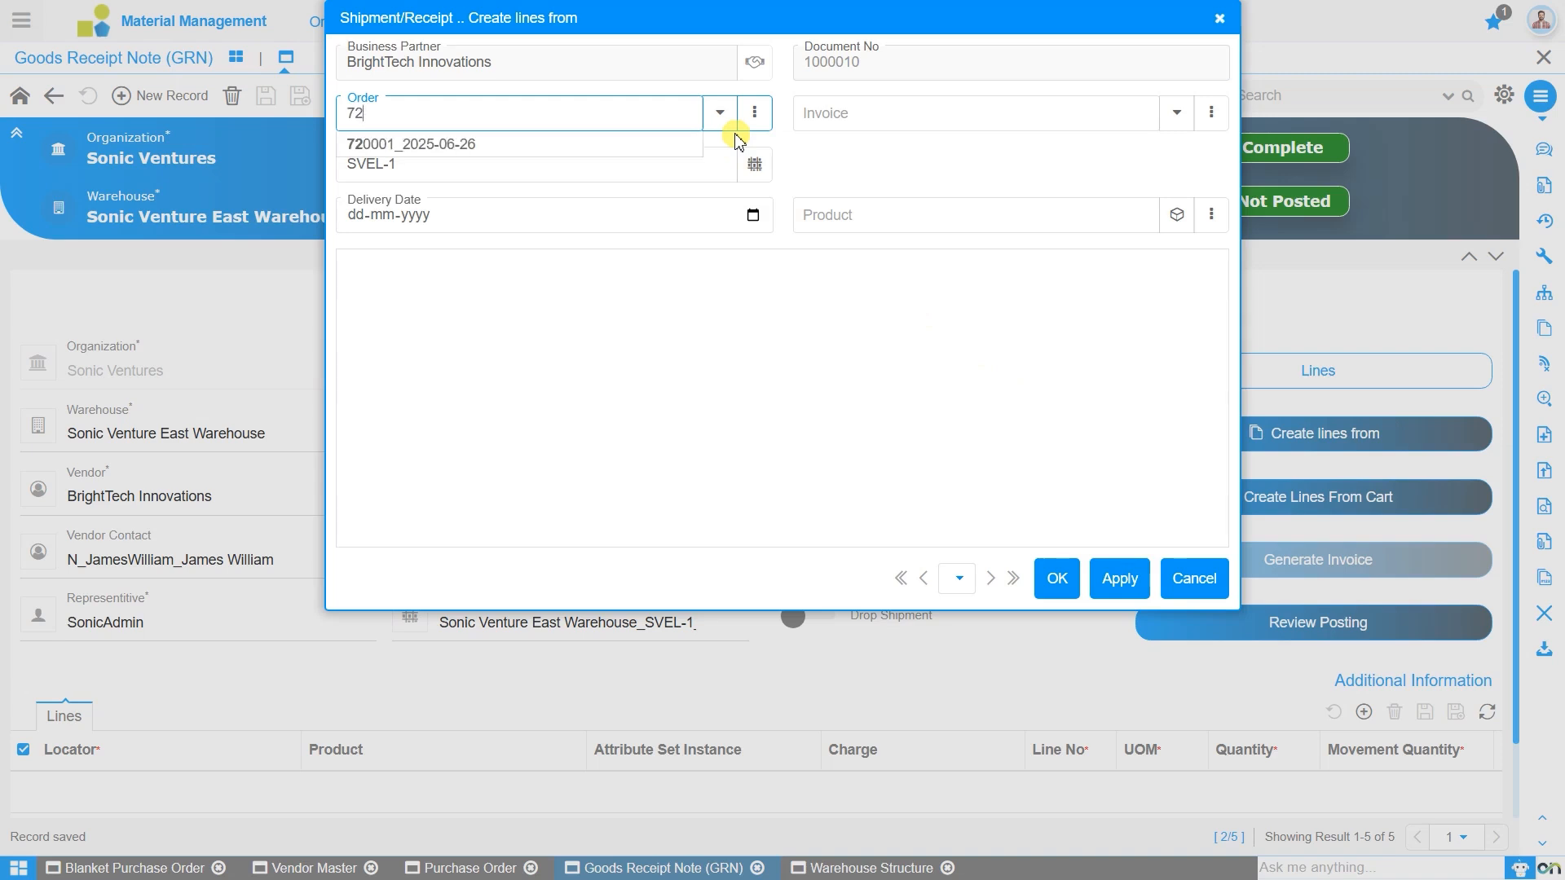
pyautogui.press('Down')
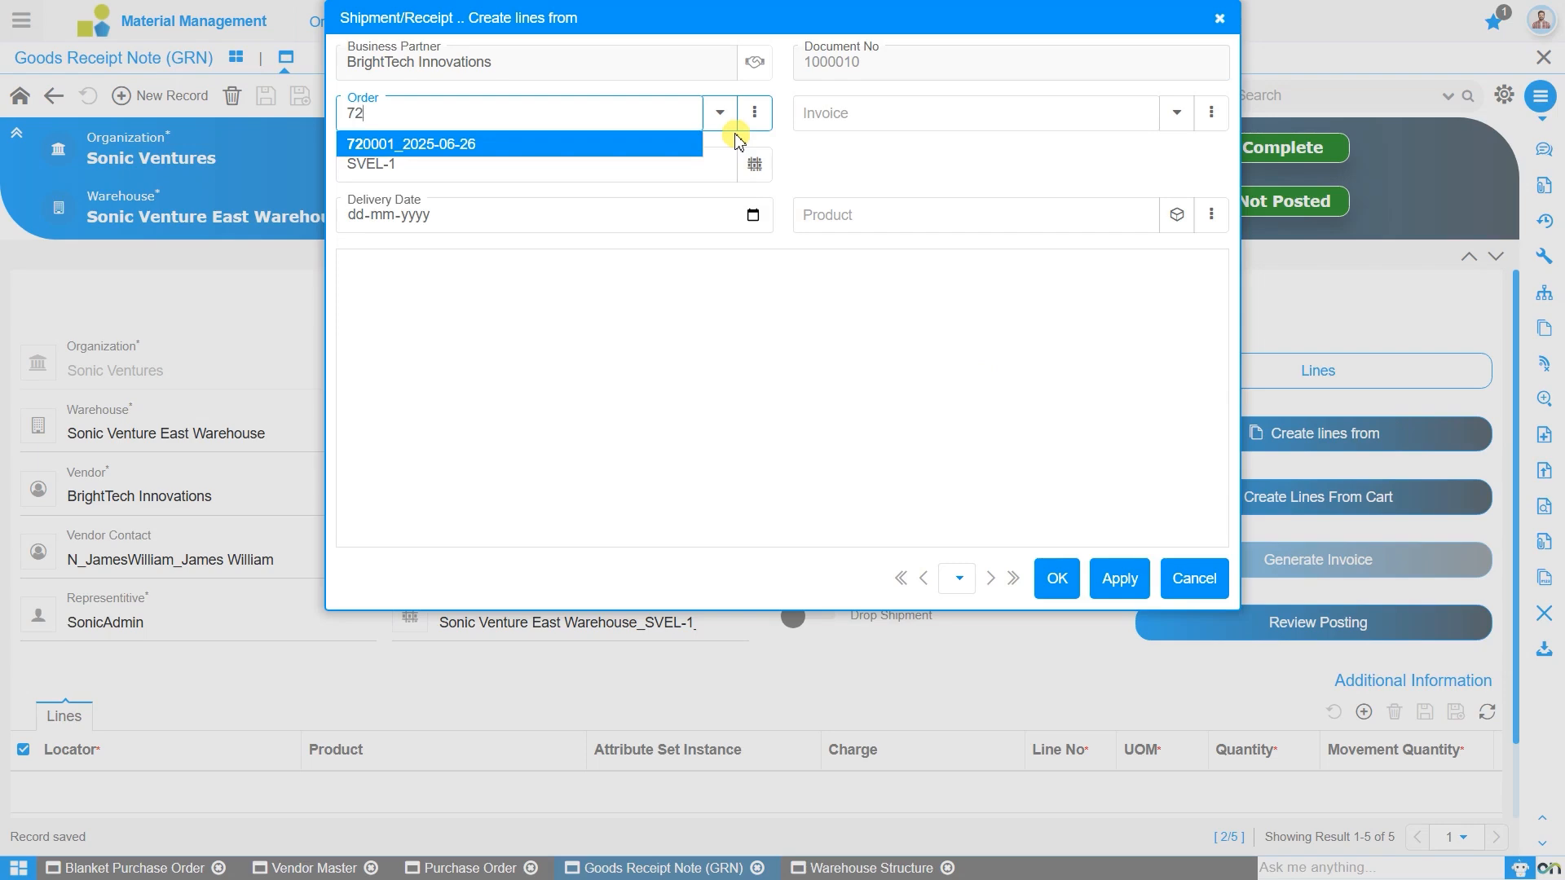
pyautogui.press('Return')
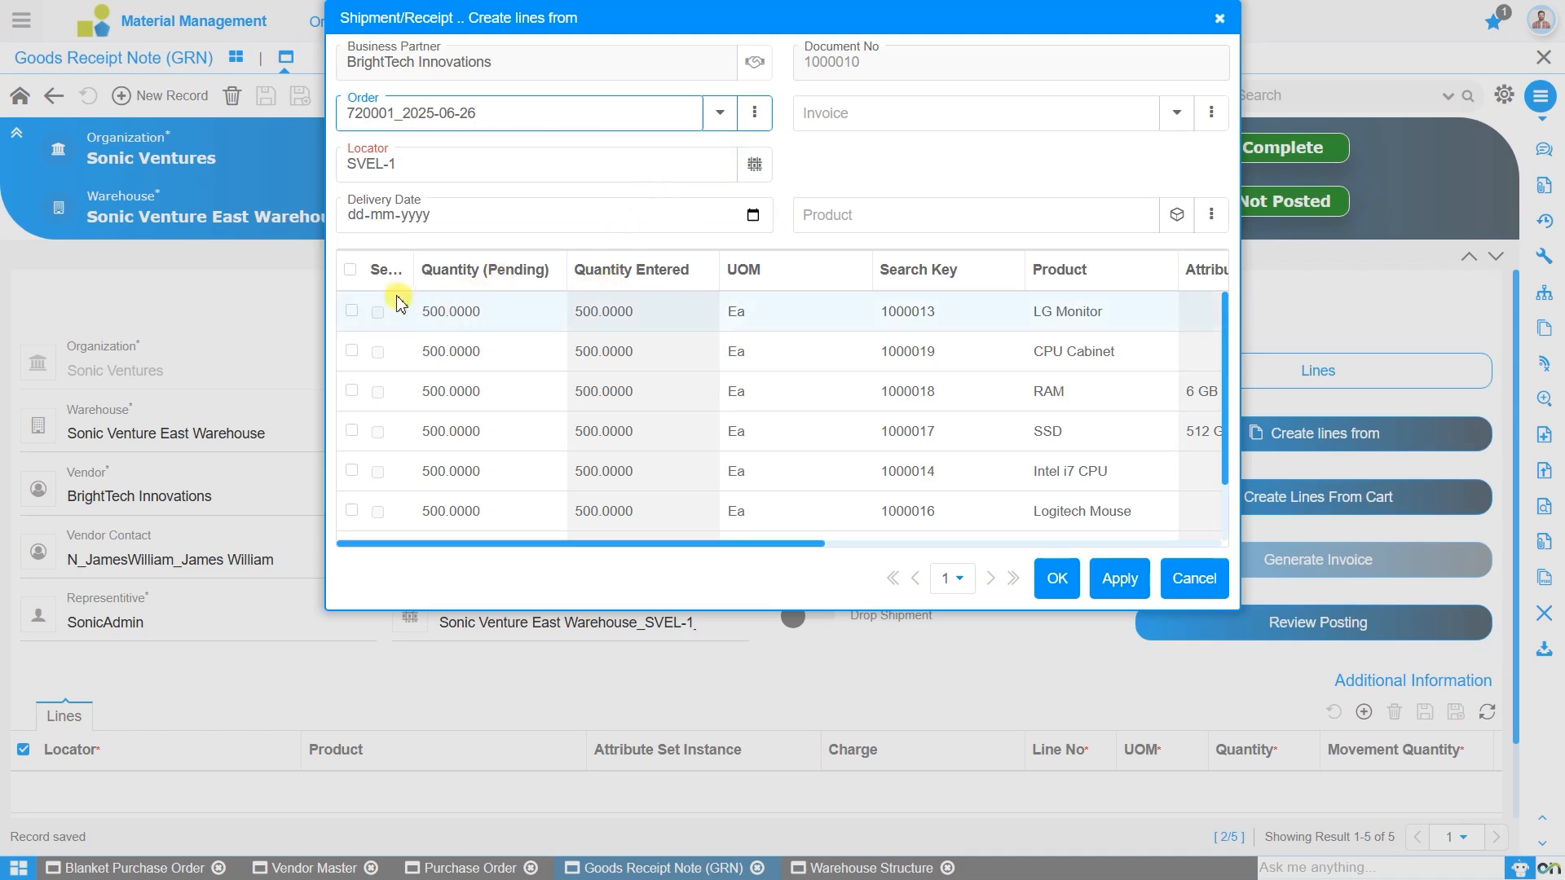
pyautogui.click(351, 272)
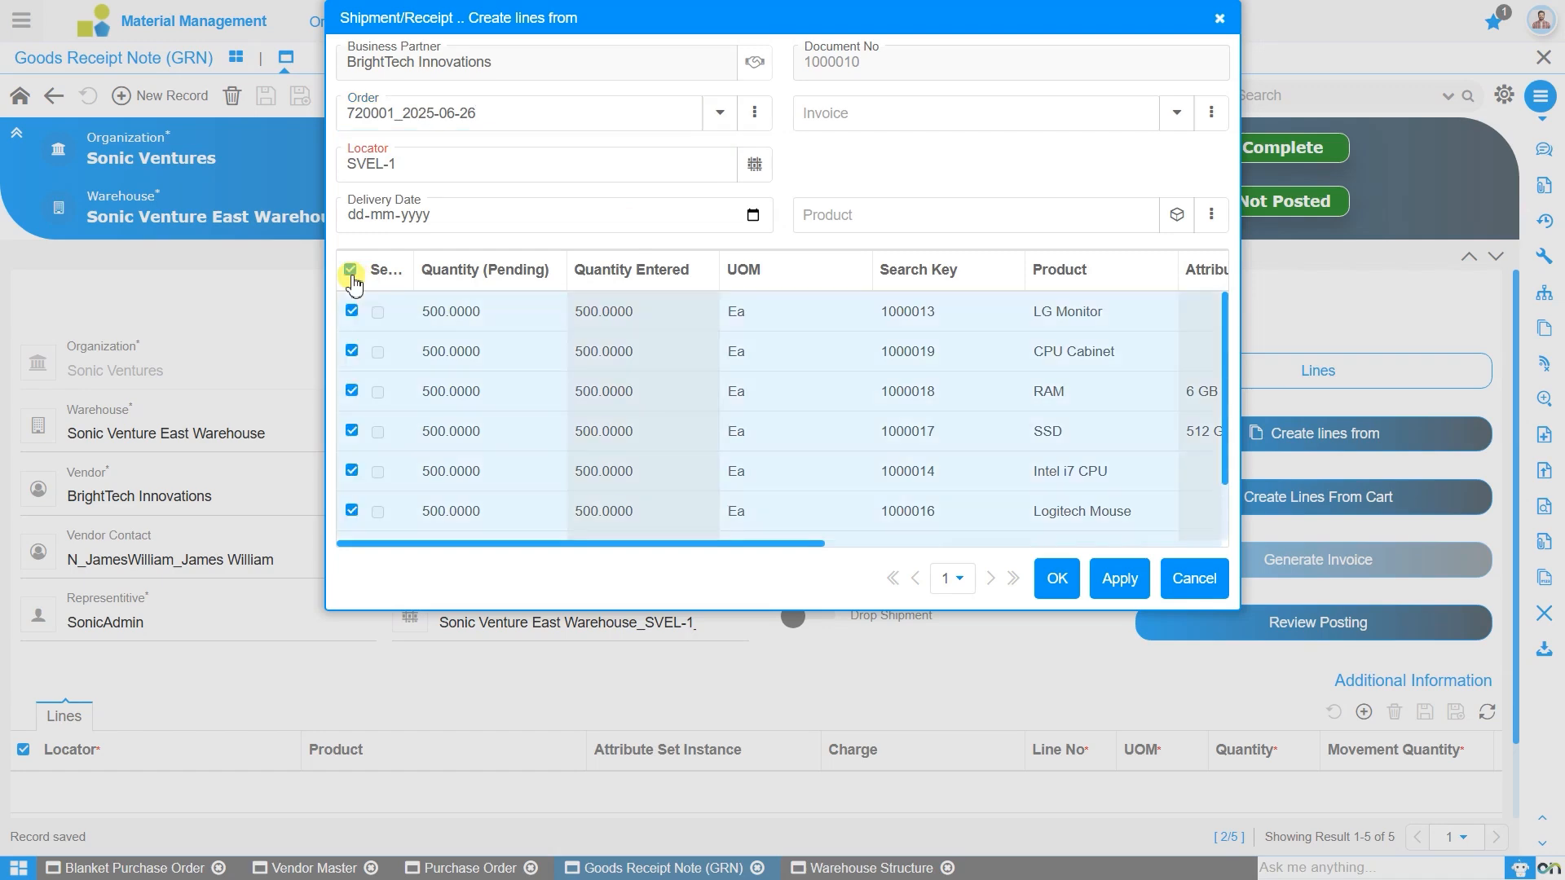
pyautogui.scroll(-2, 623, 350)
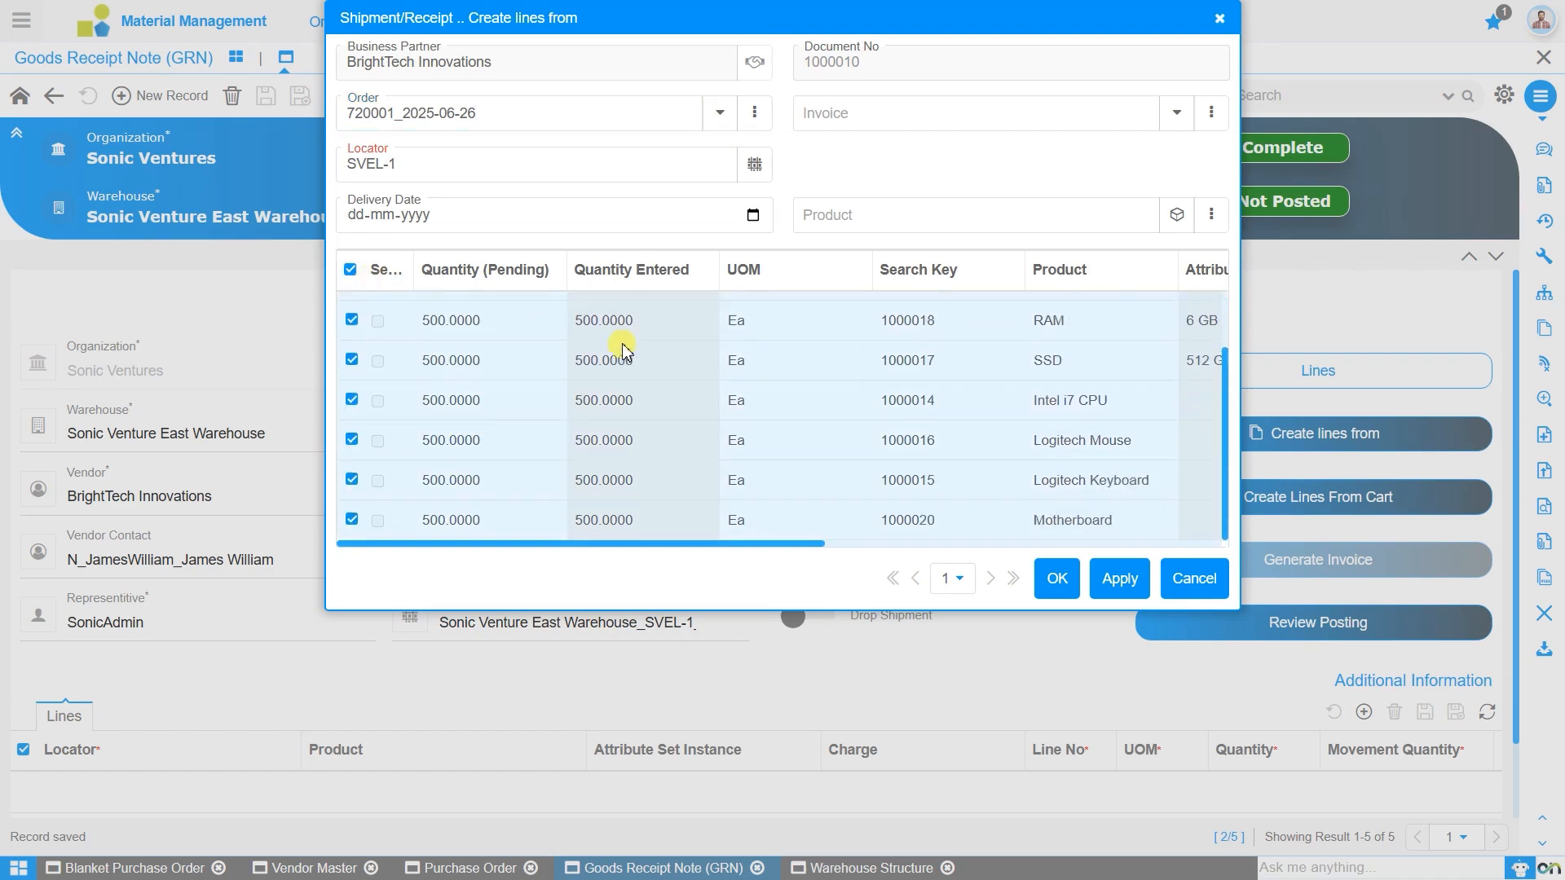
pyautogui.scroll(2, 624, 351)
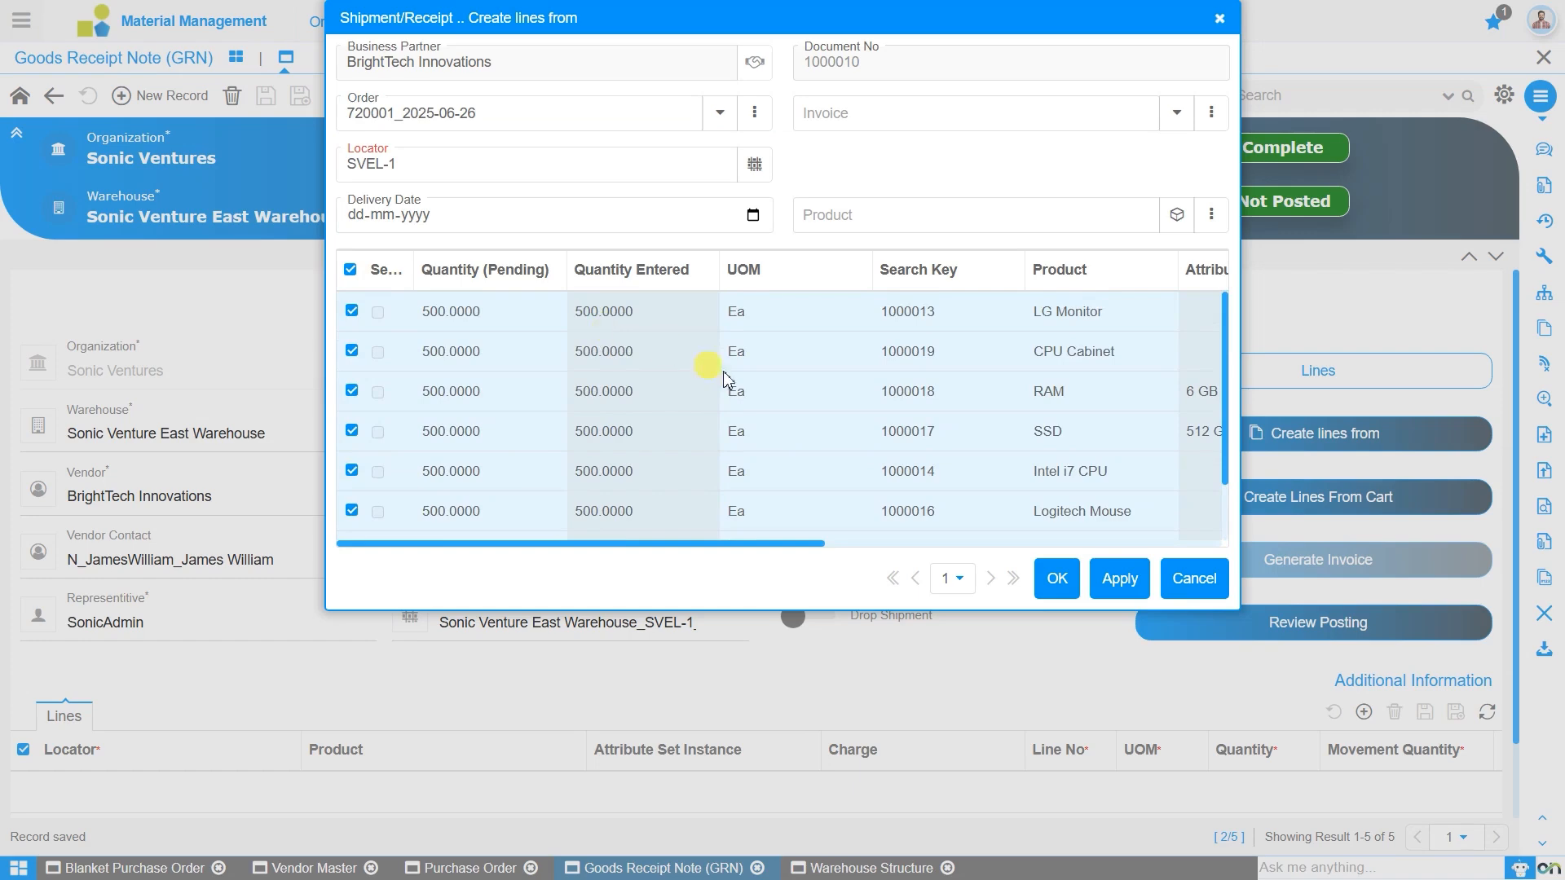
pyautogui.click(1063, 584)
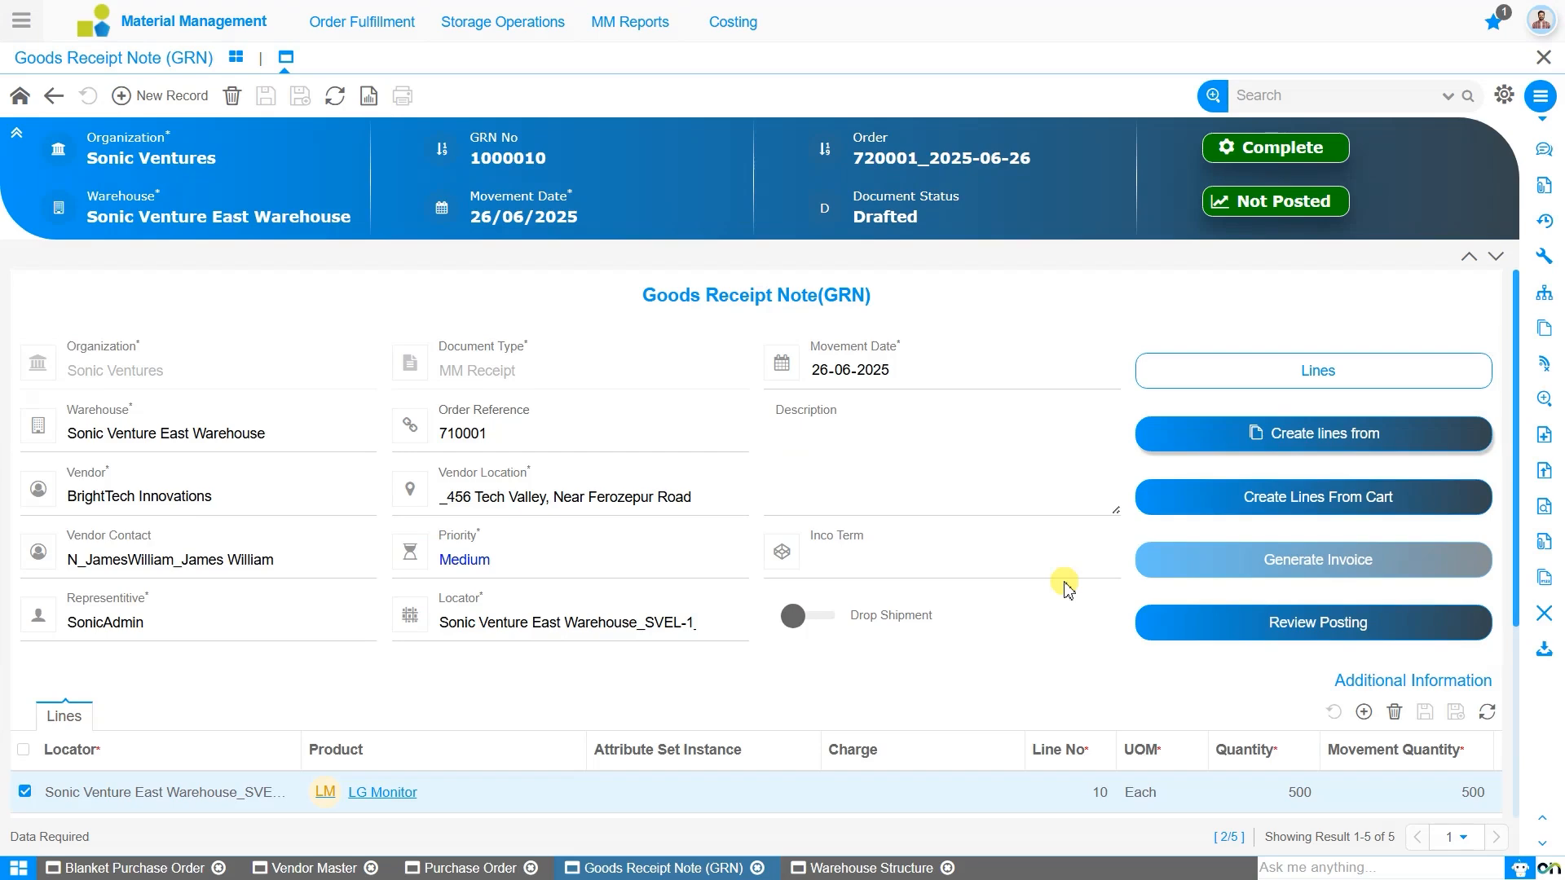
# Check the received product lines and complete the goods receipt note
pyautogui.scroll(-3, 1064, 584)
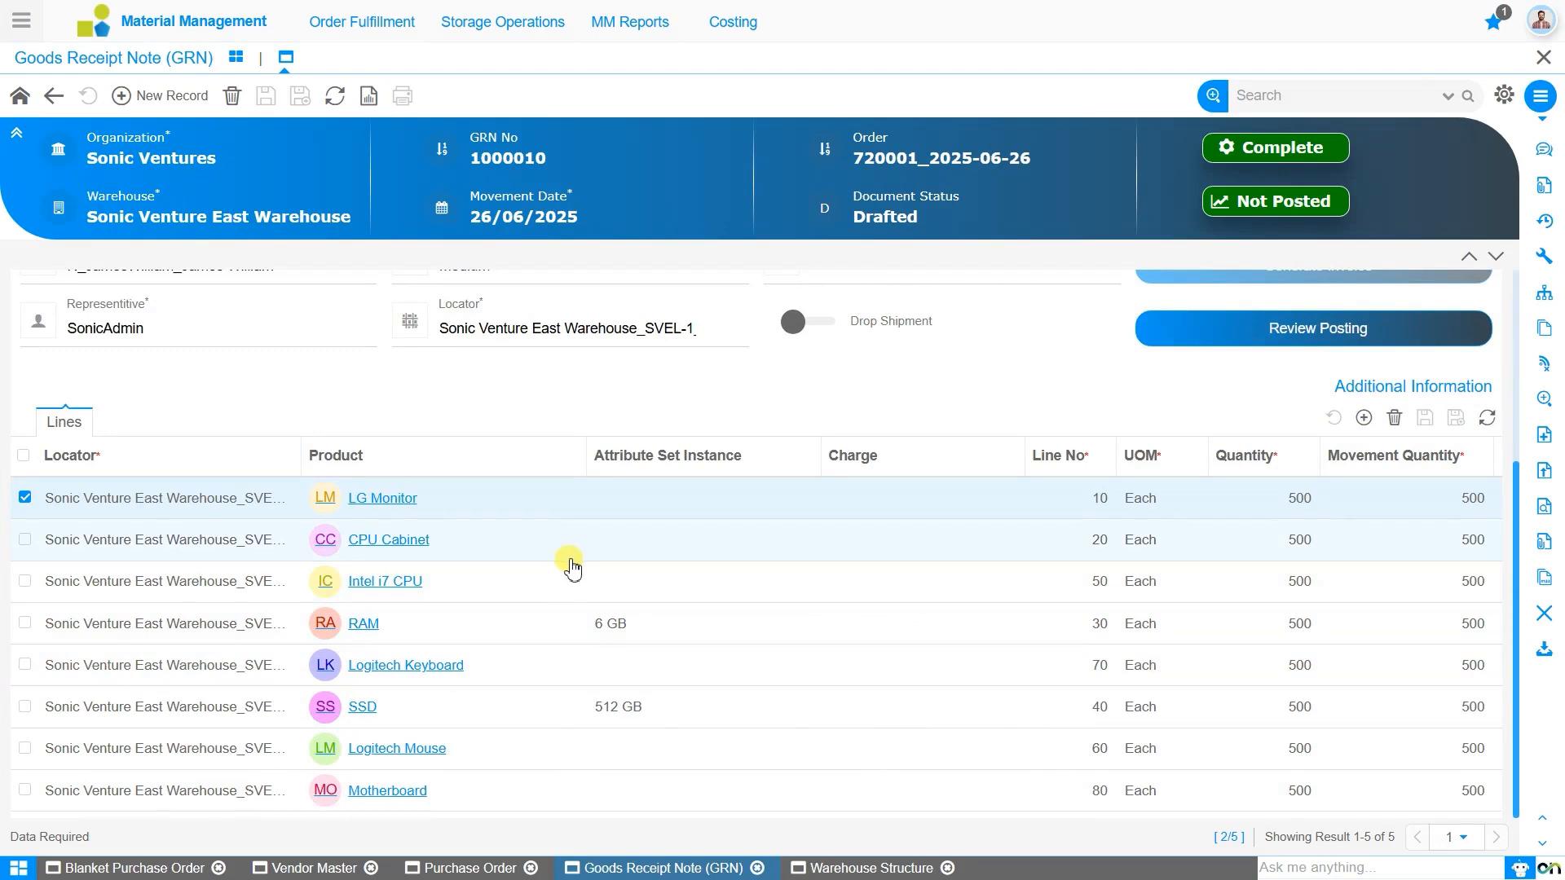
pyautogui.scroll(3, 573, 568)
pyautogui.click(1276, 147)
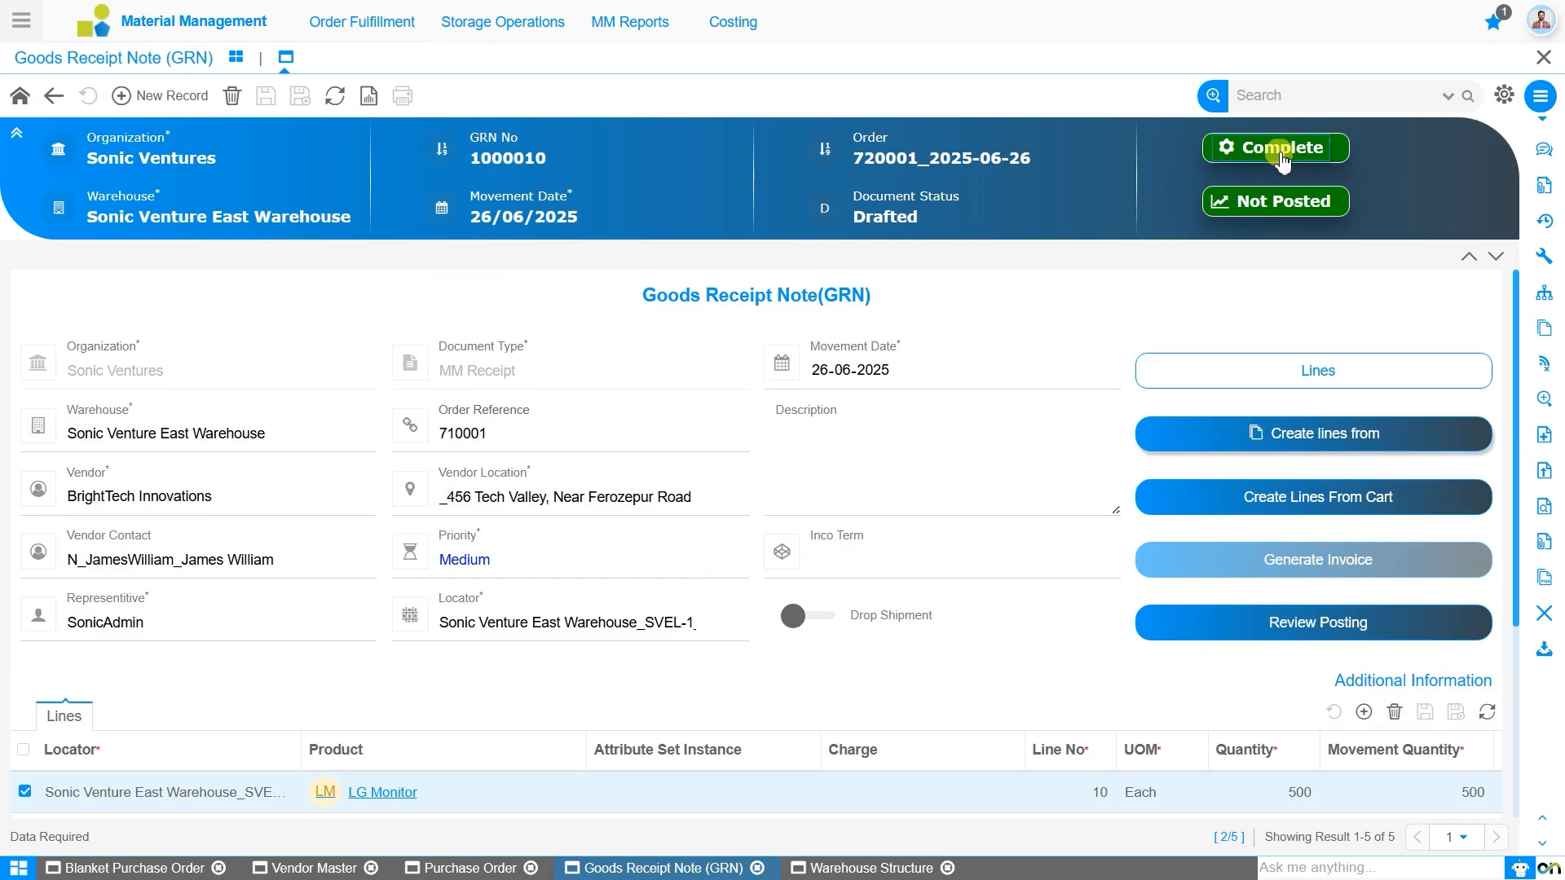
pyautogui.click(838, 496)
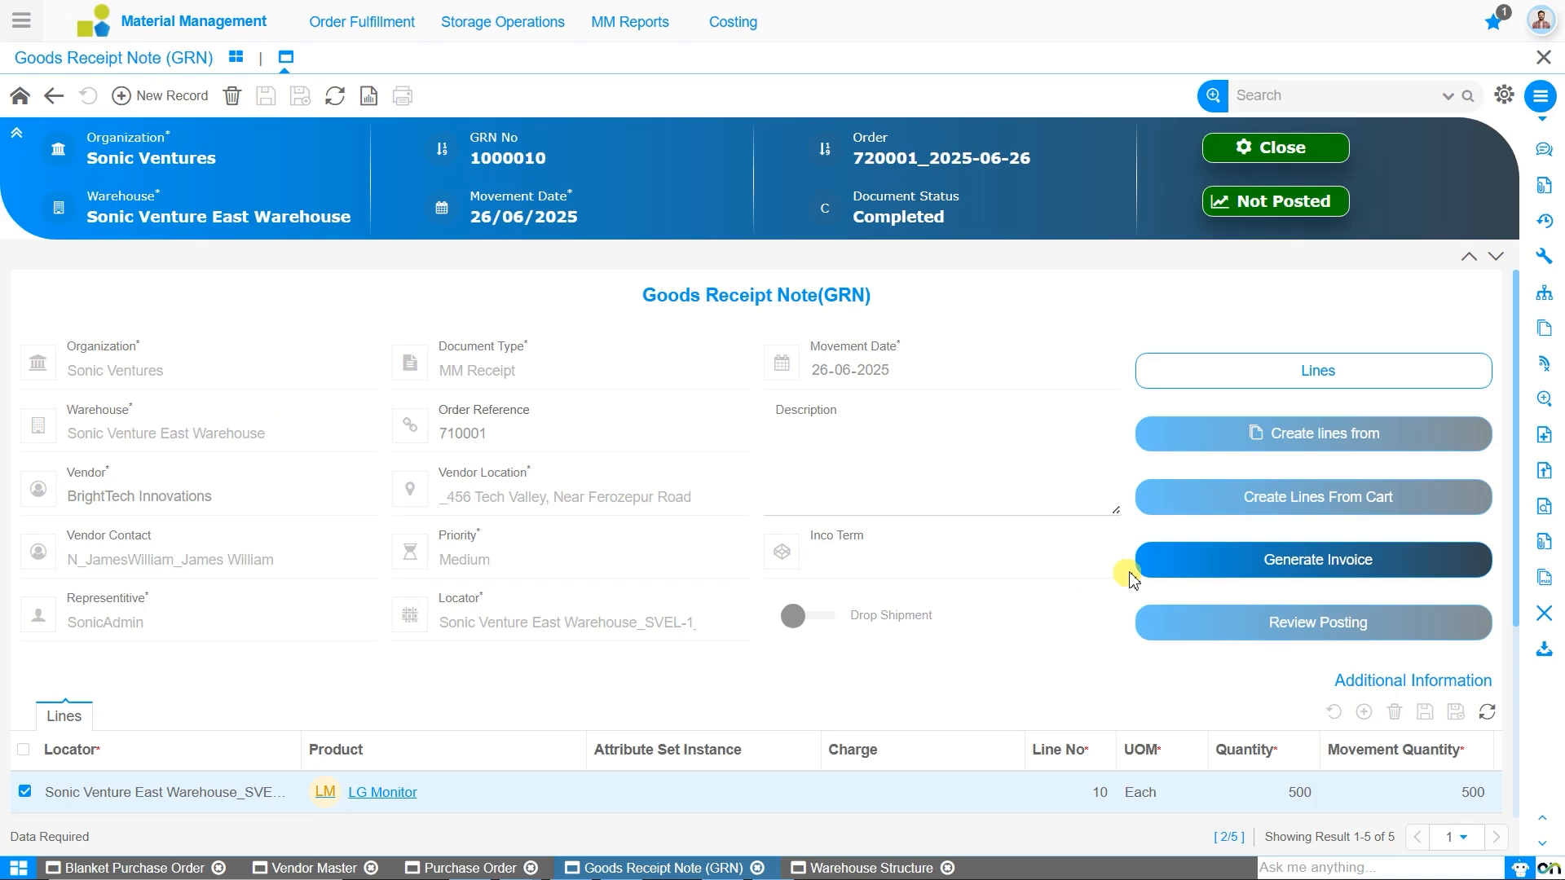
# Start a new AP Invoice record from the Accounts Payables area of Financial Management and close its DMS Documents pane
pyautogui.click(36, 39)
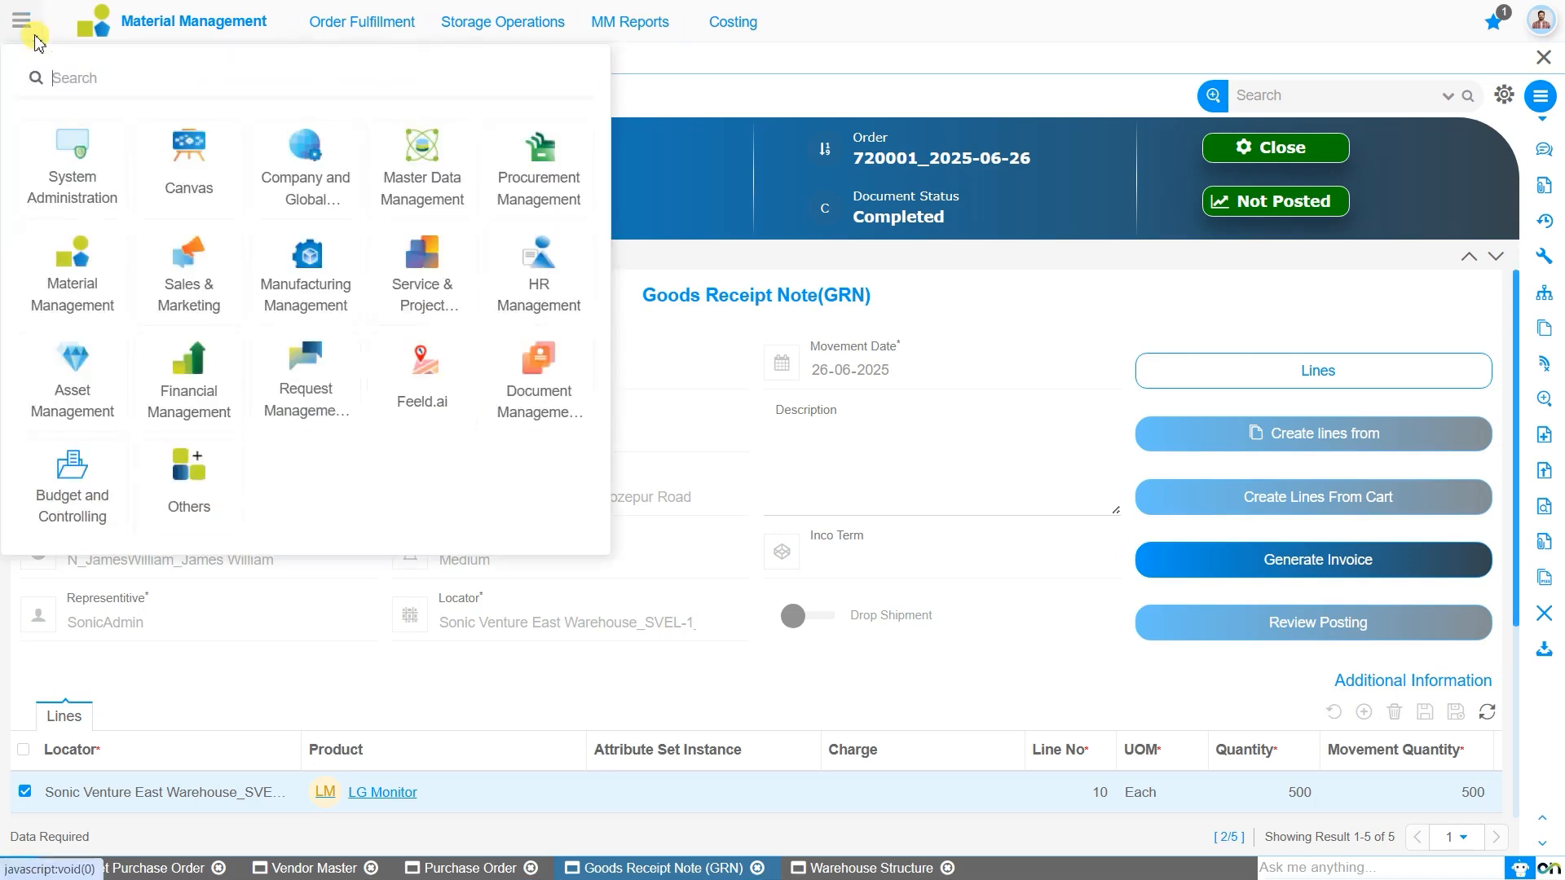
pyautogui.click(202, 373)
pyautogui.click(324, 21)
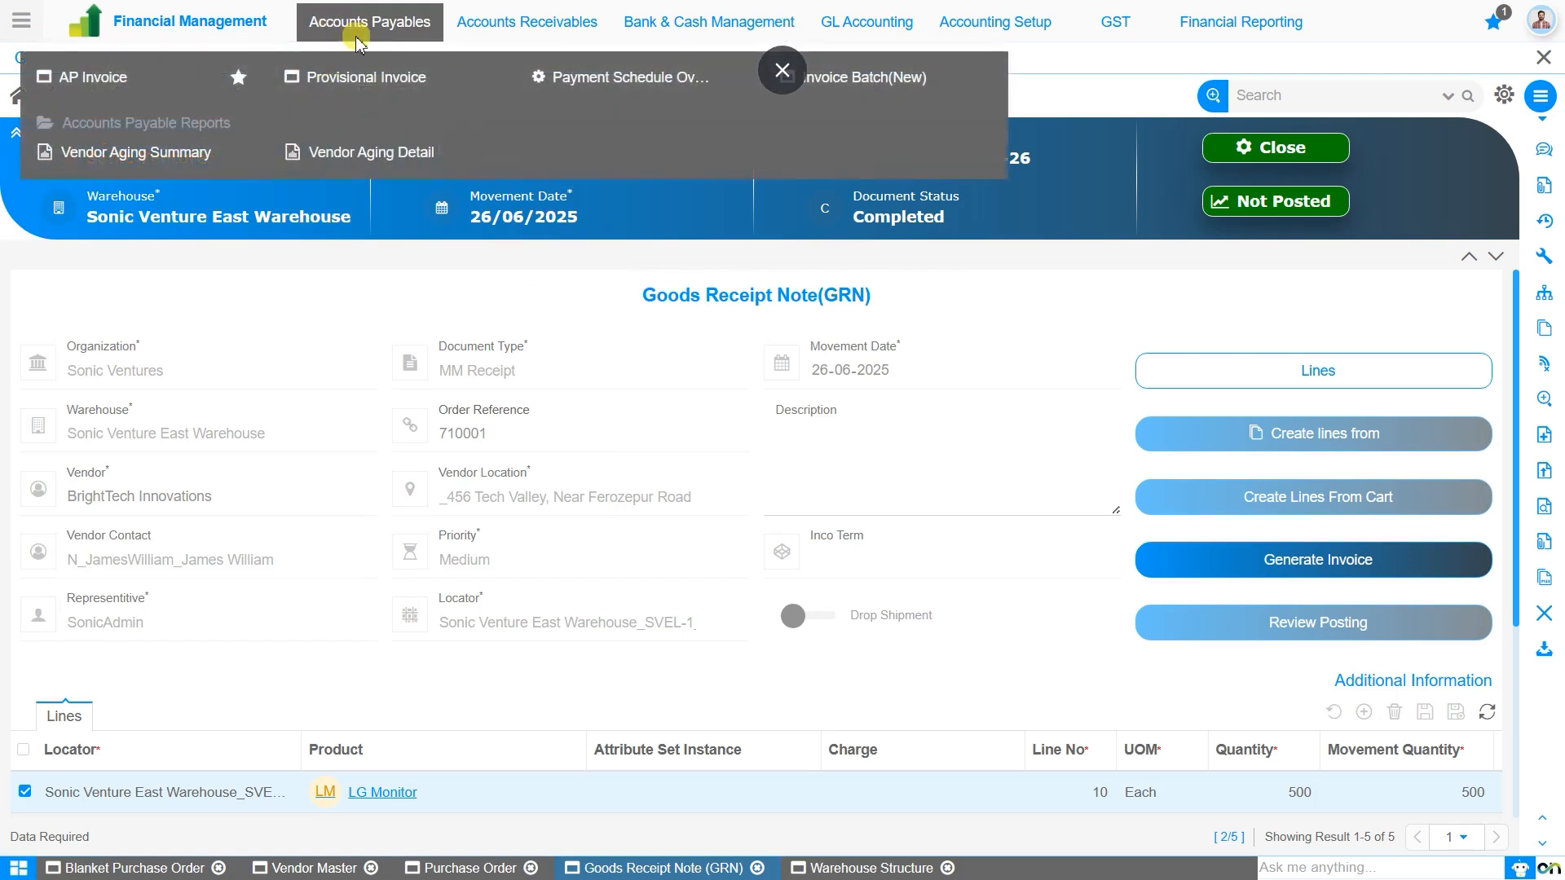
pyautogui.click(109, 80)
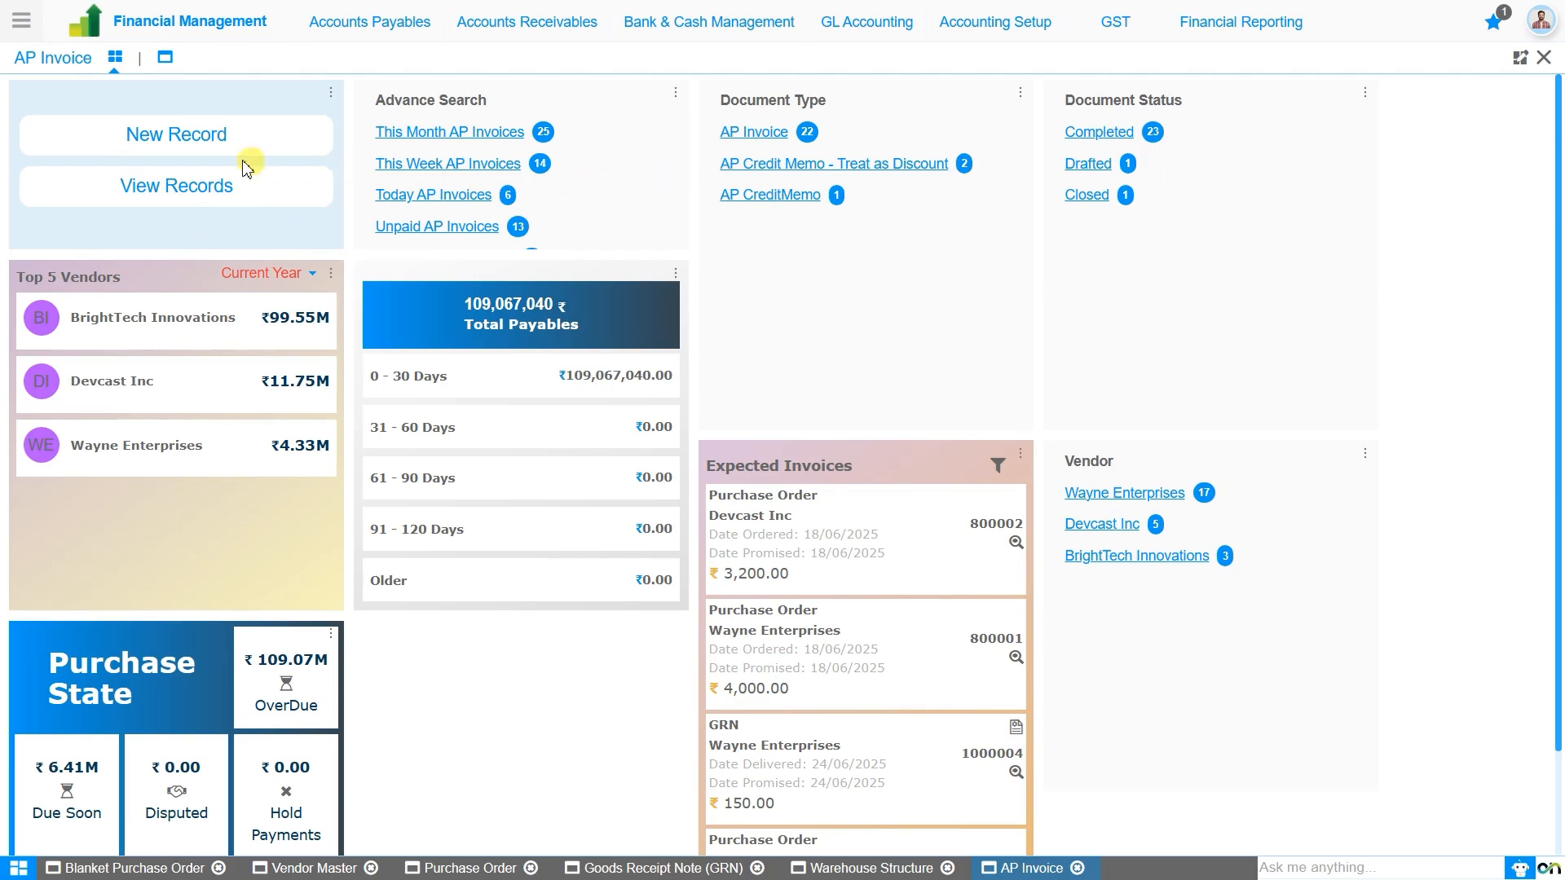
pyautogui.click(220, 140)
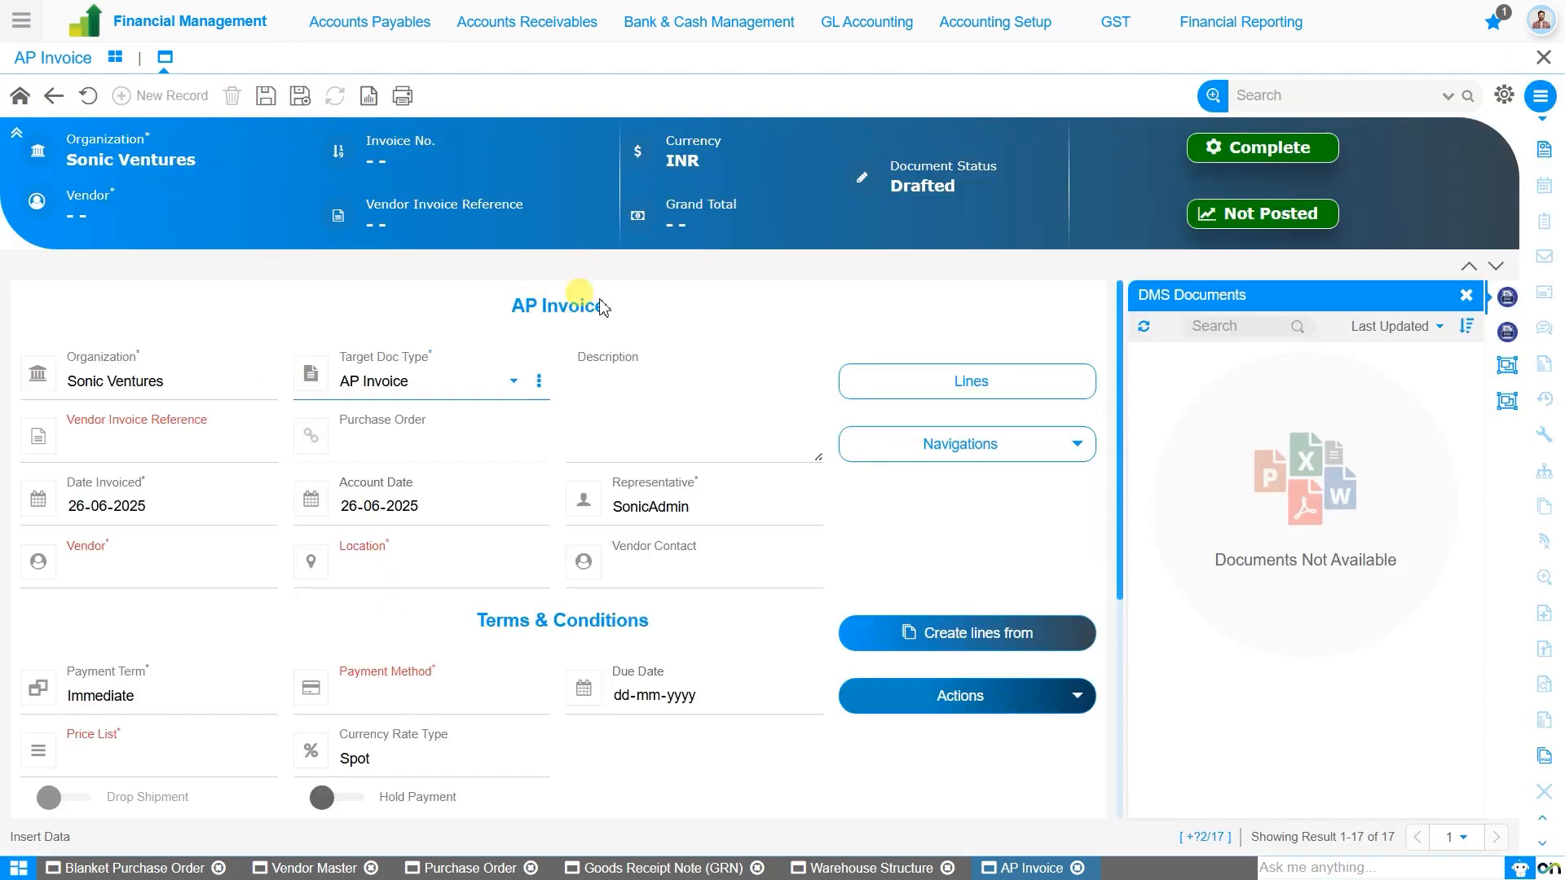
pyautogui.click(1467, 296)
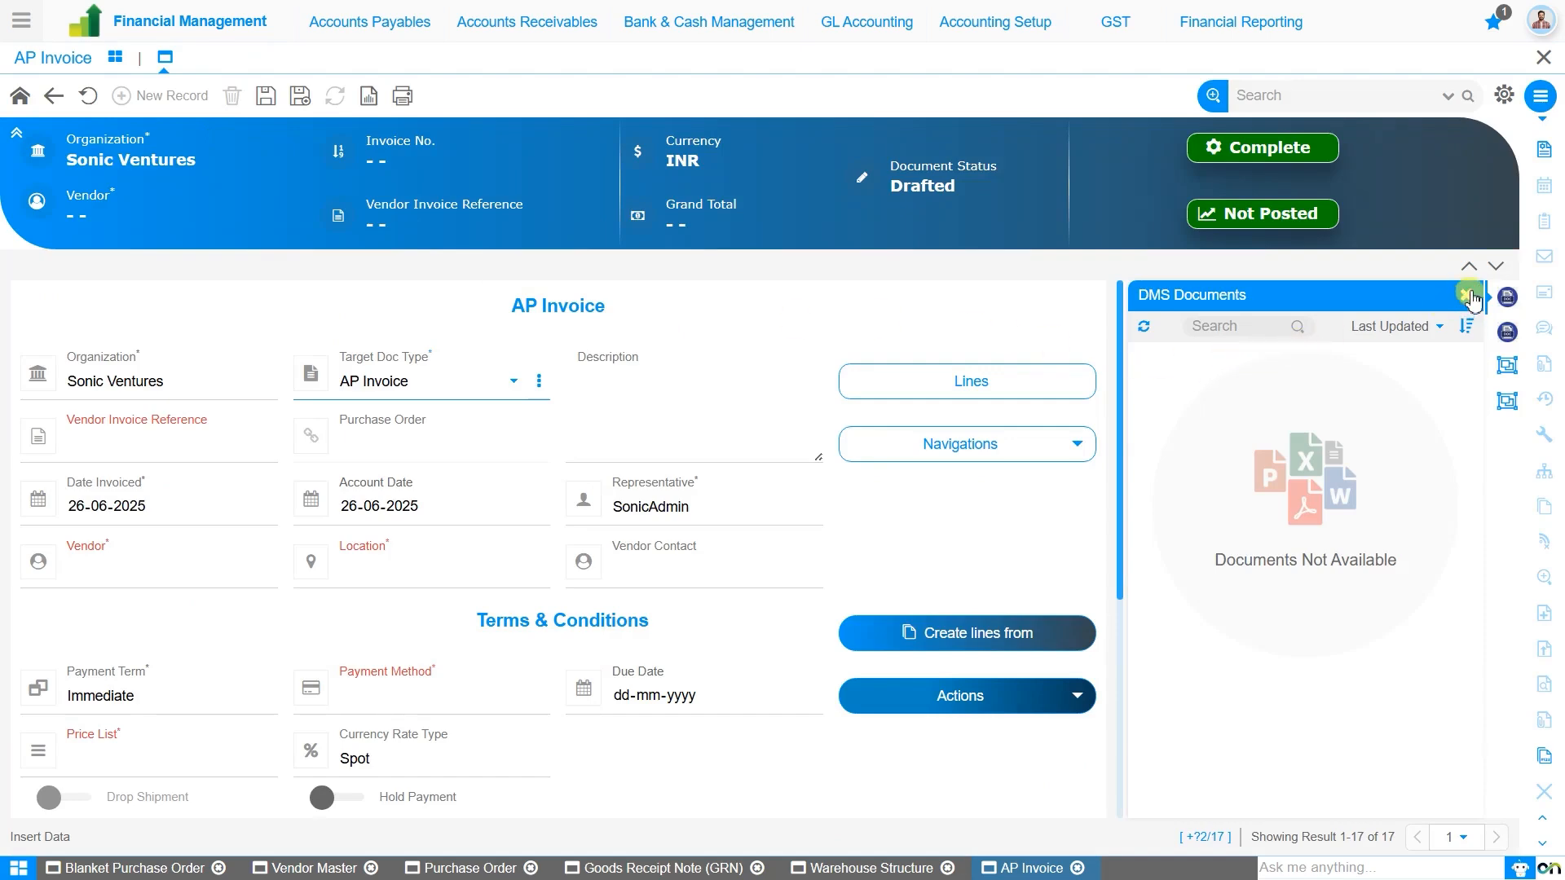
pyautogui.click(1467, 296)
pyautogui.click(1467, 296)
pyautogui.click(1466, 295)
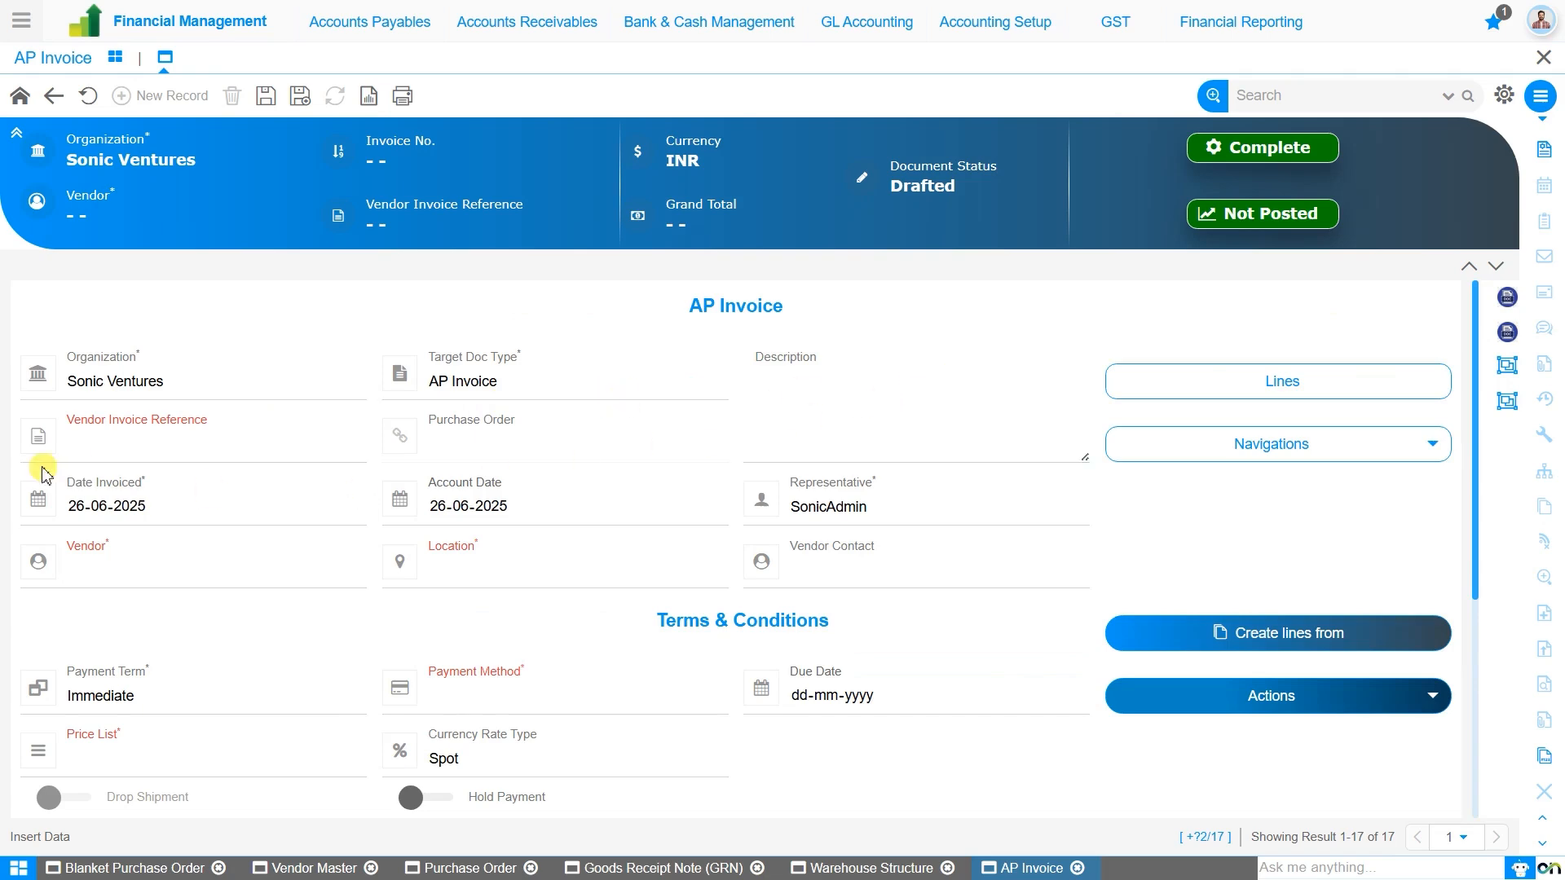
# Enter AP10000072 as the vendor invoice reference and select BrightTech Innovations as the invoice's vendor
pyautogui.click(118, 445)
pyautogui.write('A')
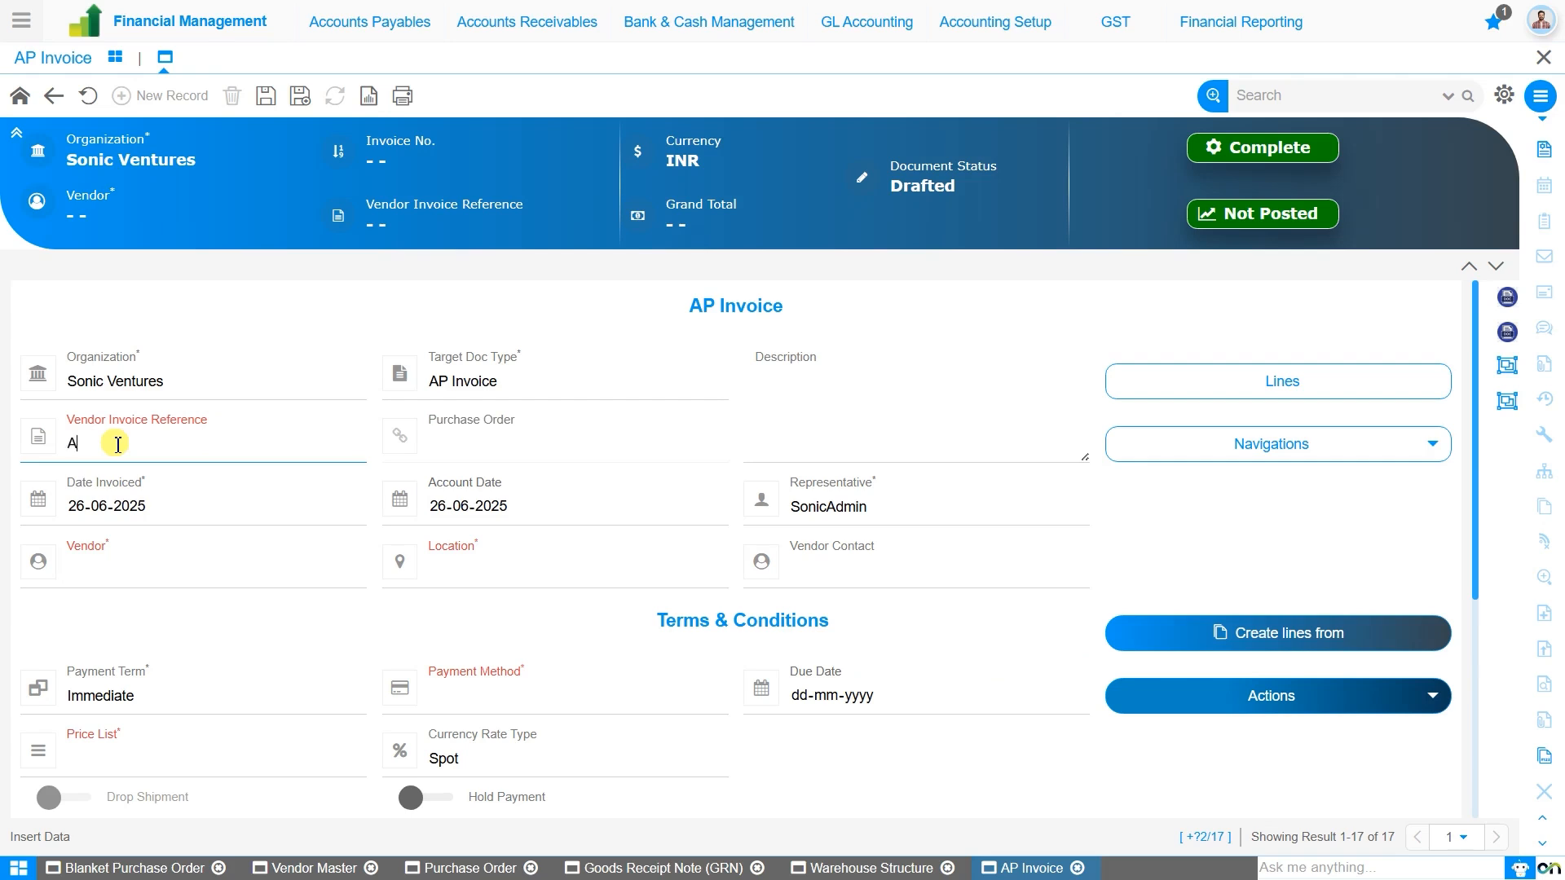
pyautogui.write('P')
pyautogui.write('10000072')
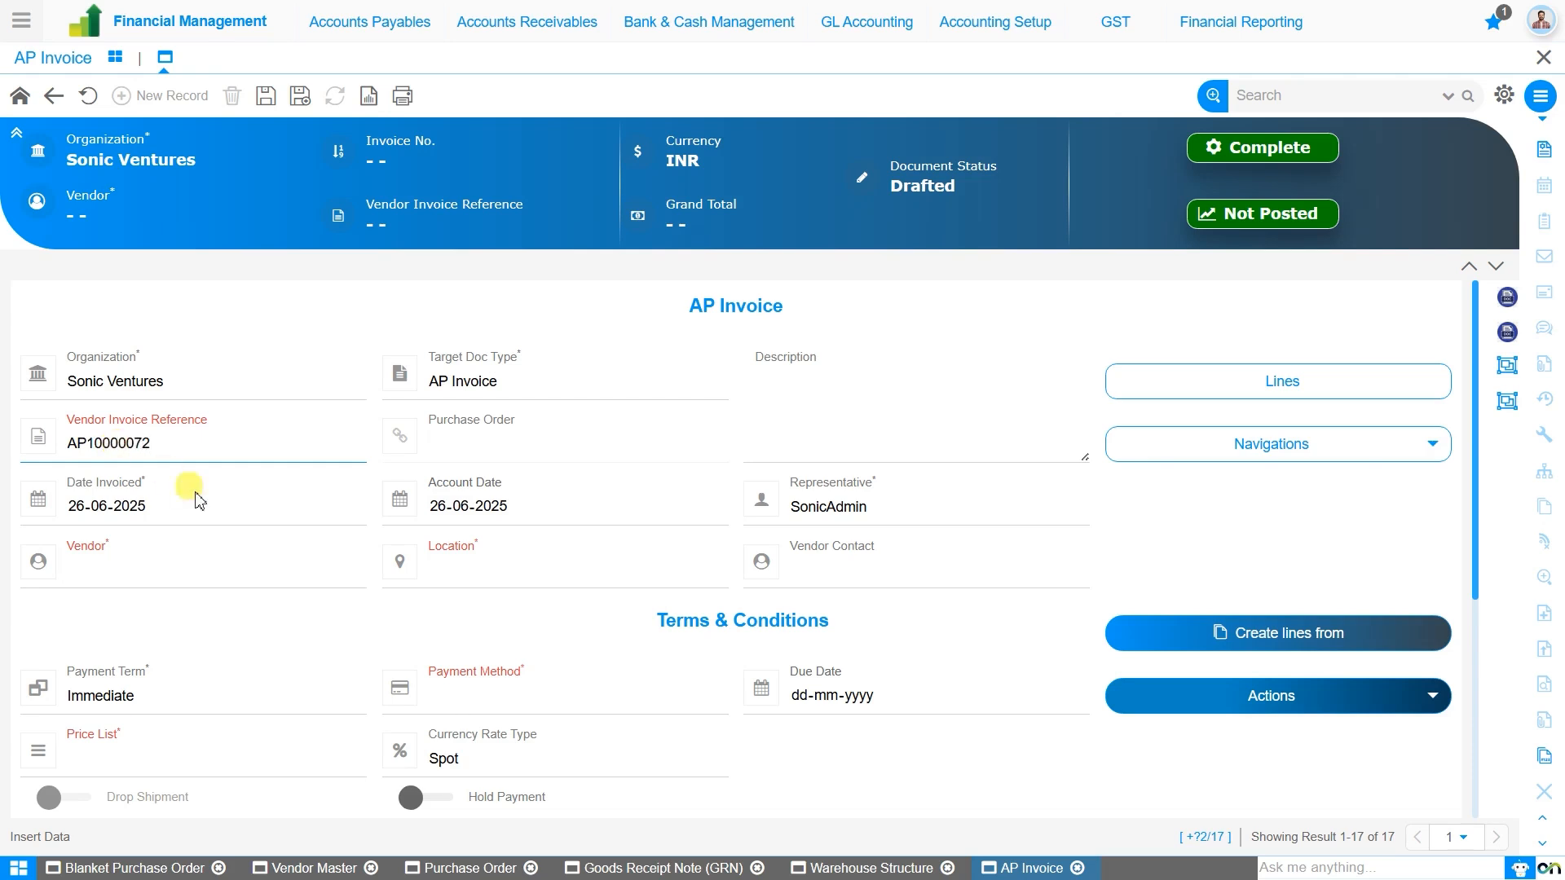
pyautogui.click(229, 574)
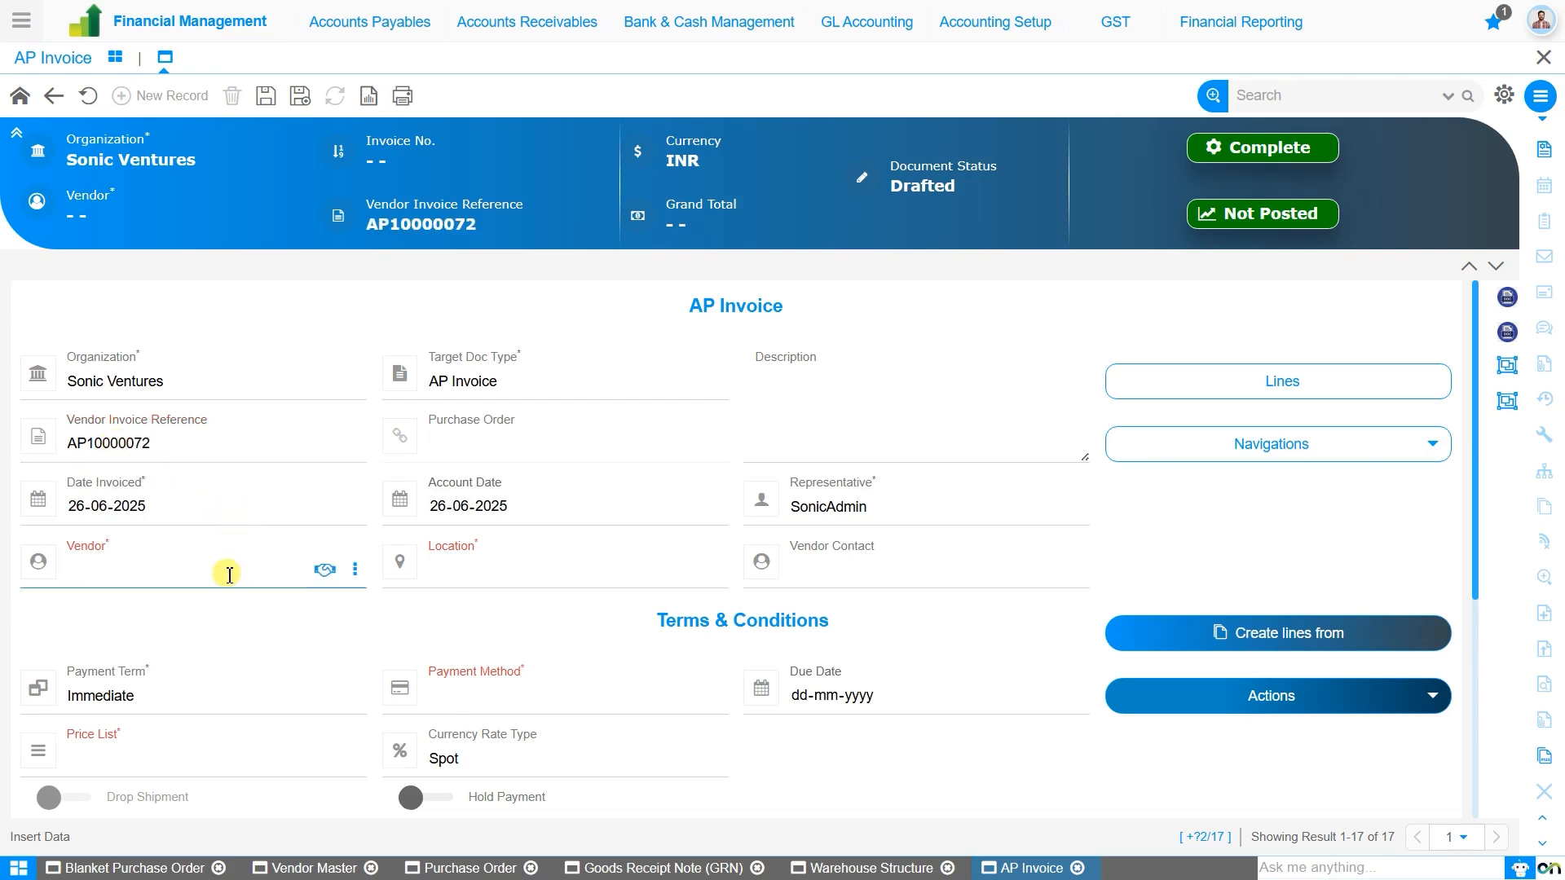
pyautogui.click(317, 517)
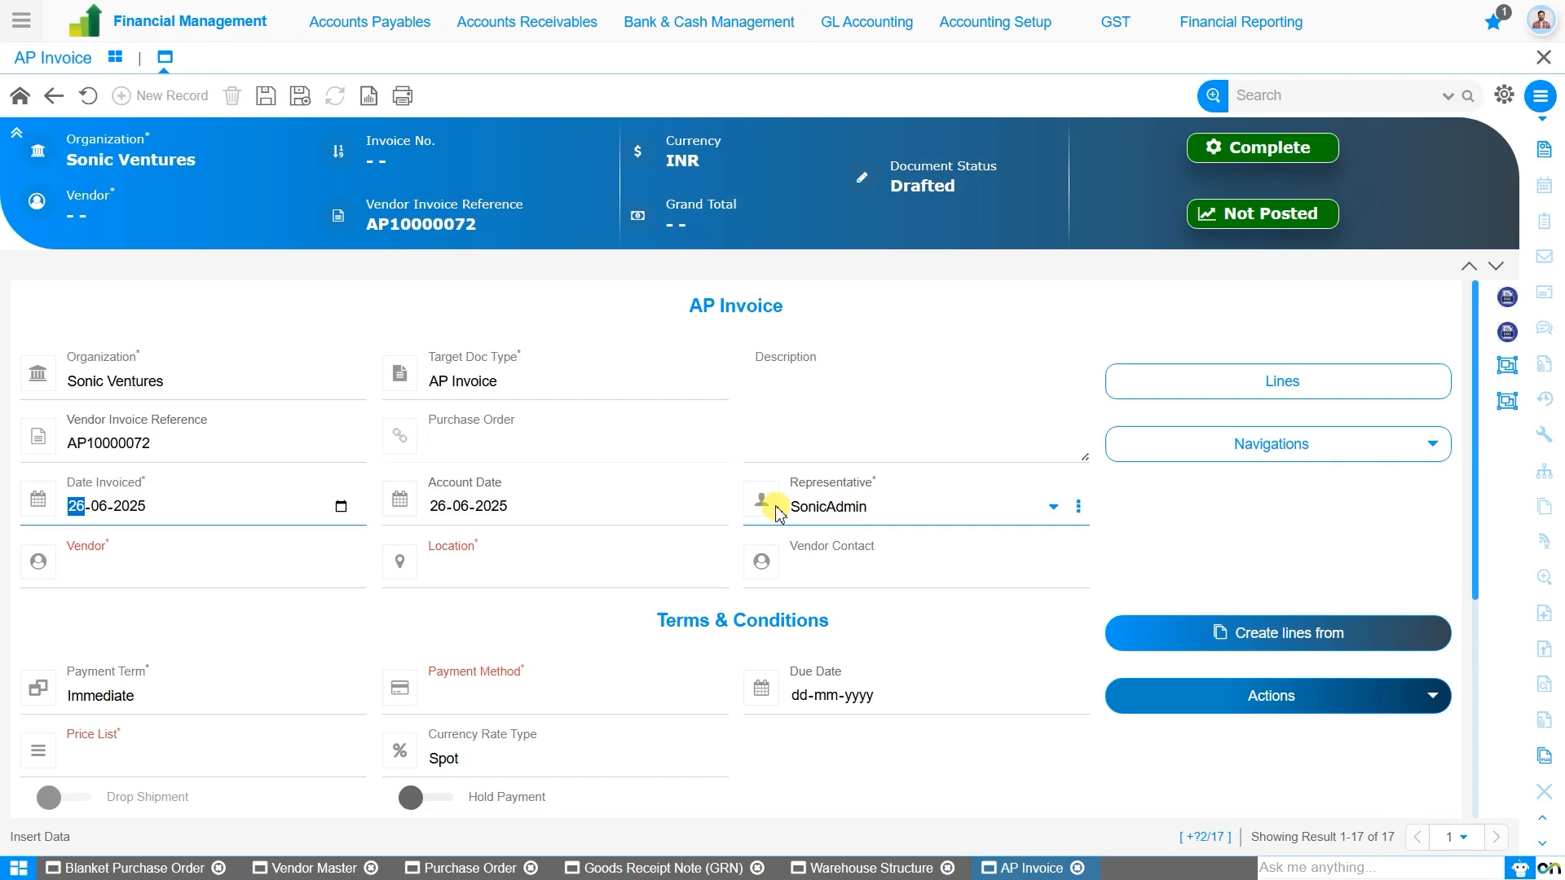
pyautogui.click(225, 575)
pyautogui.write('bri')
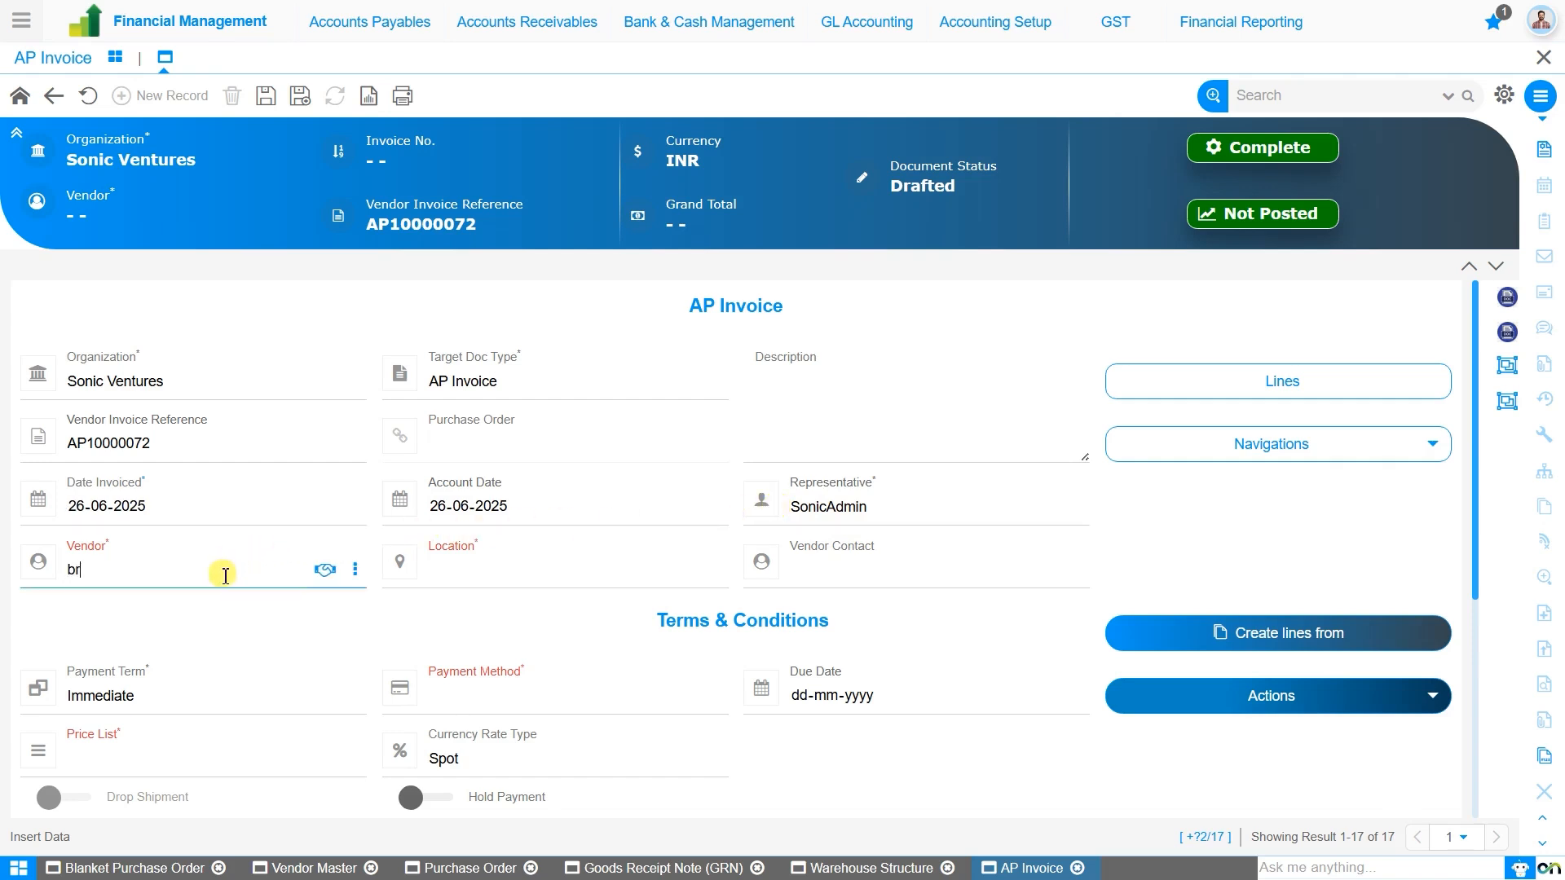
pyautogui.click(256, 607)
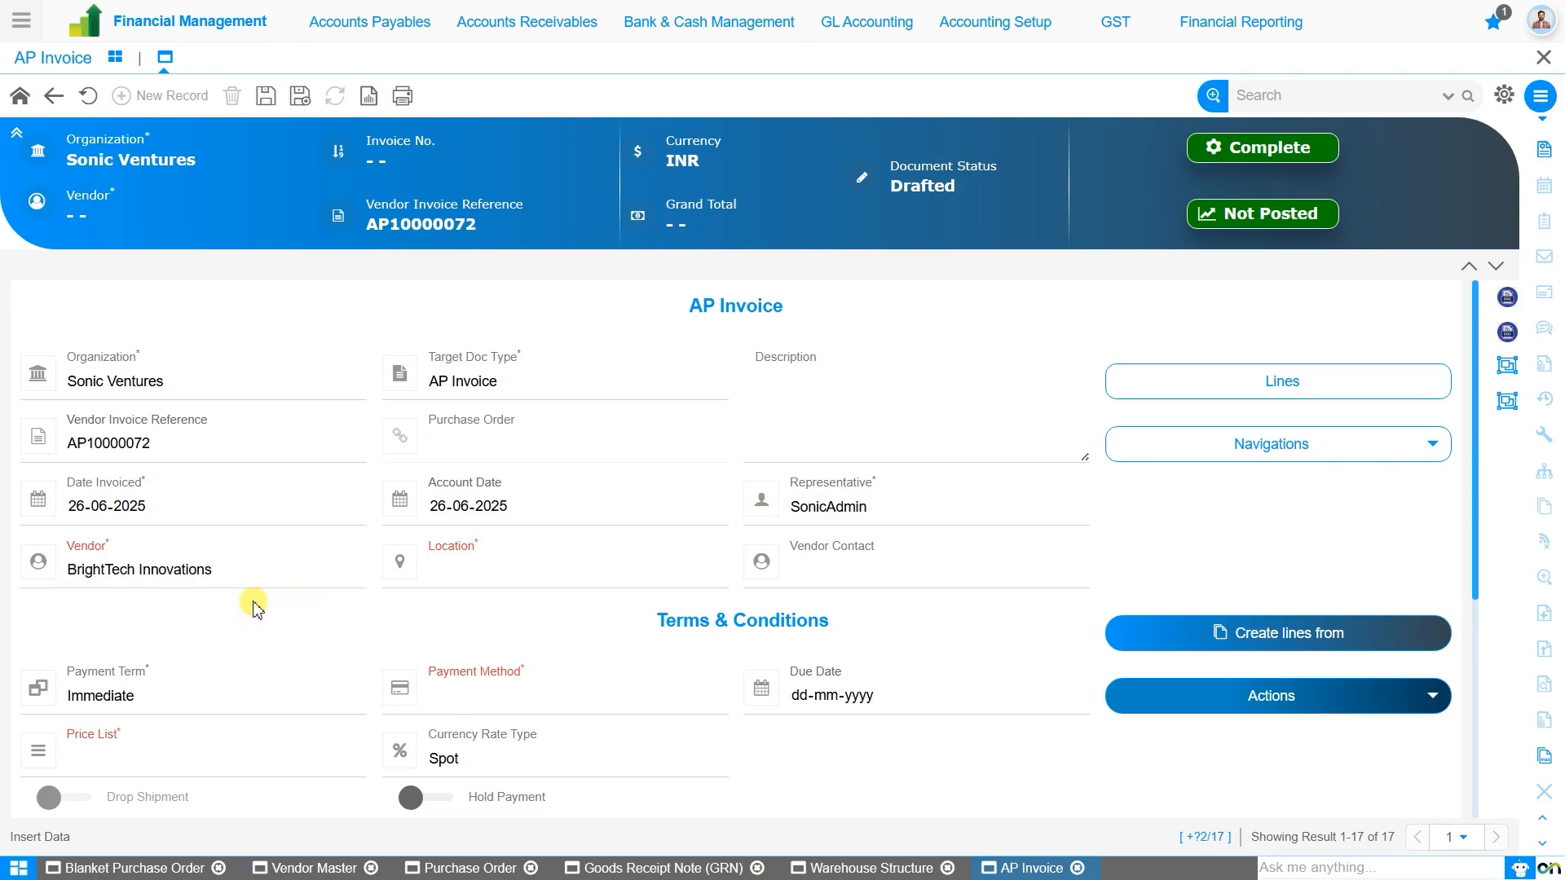
# Set the payment term to 20 Days, the payment method to Online transfer and the vendor's ICICI bank account, and save the invoice
pyautogui.scroll(-1, 255, 607)
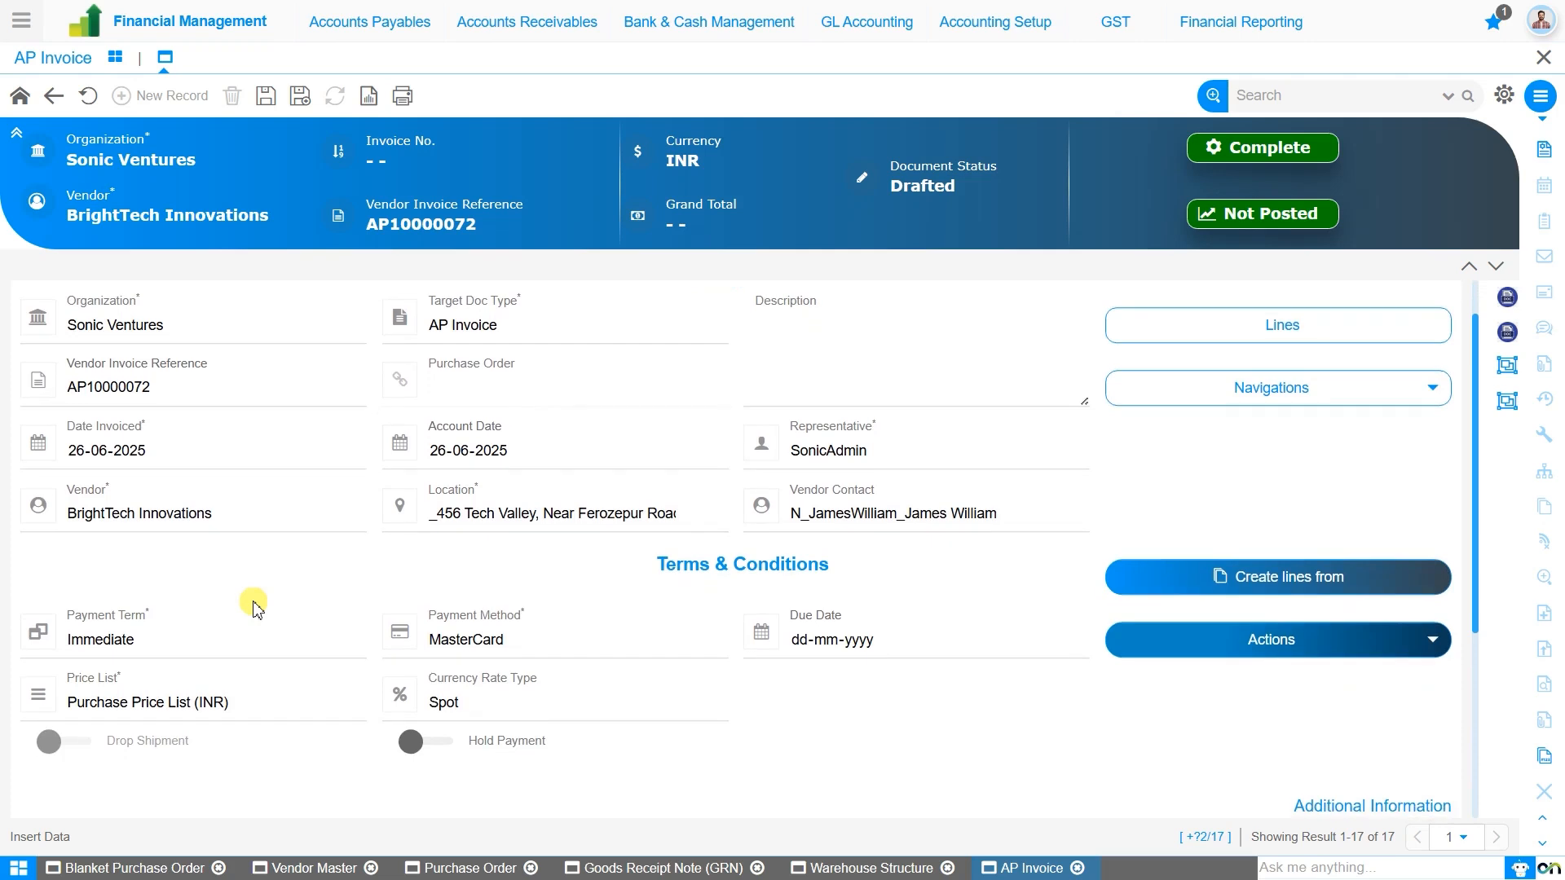
pyautogui.scroll(-1, 225, 637)
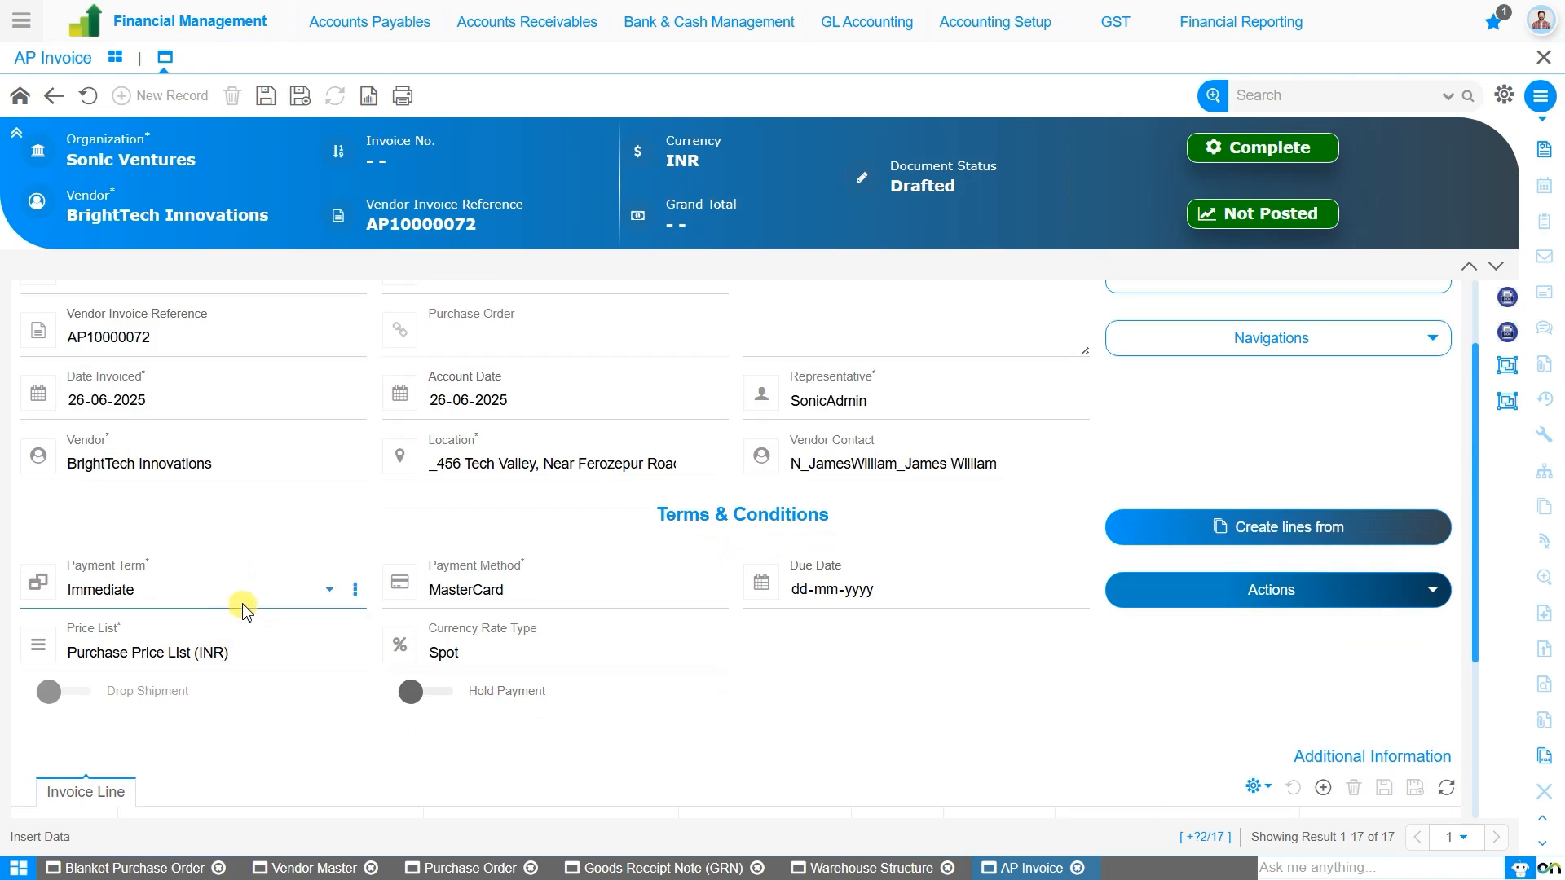
pyautogui.click(245, 600)
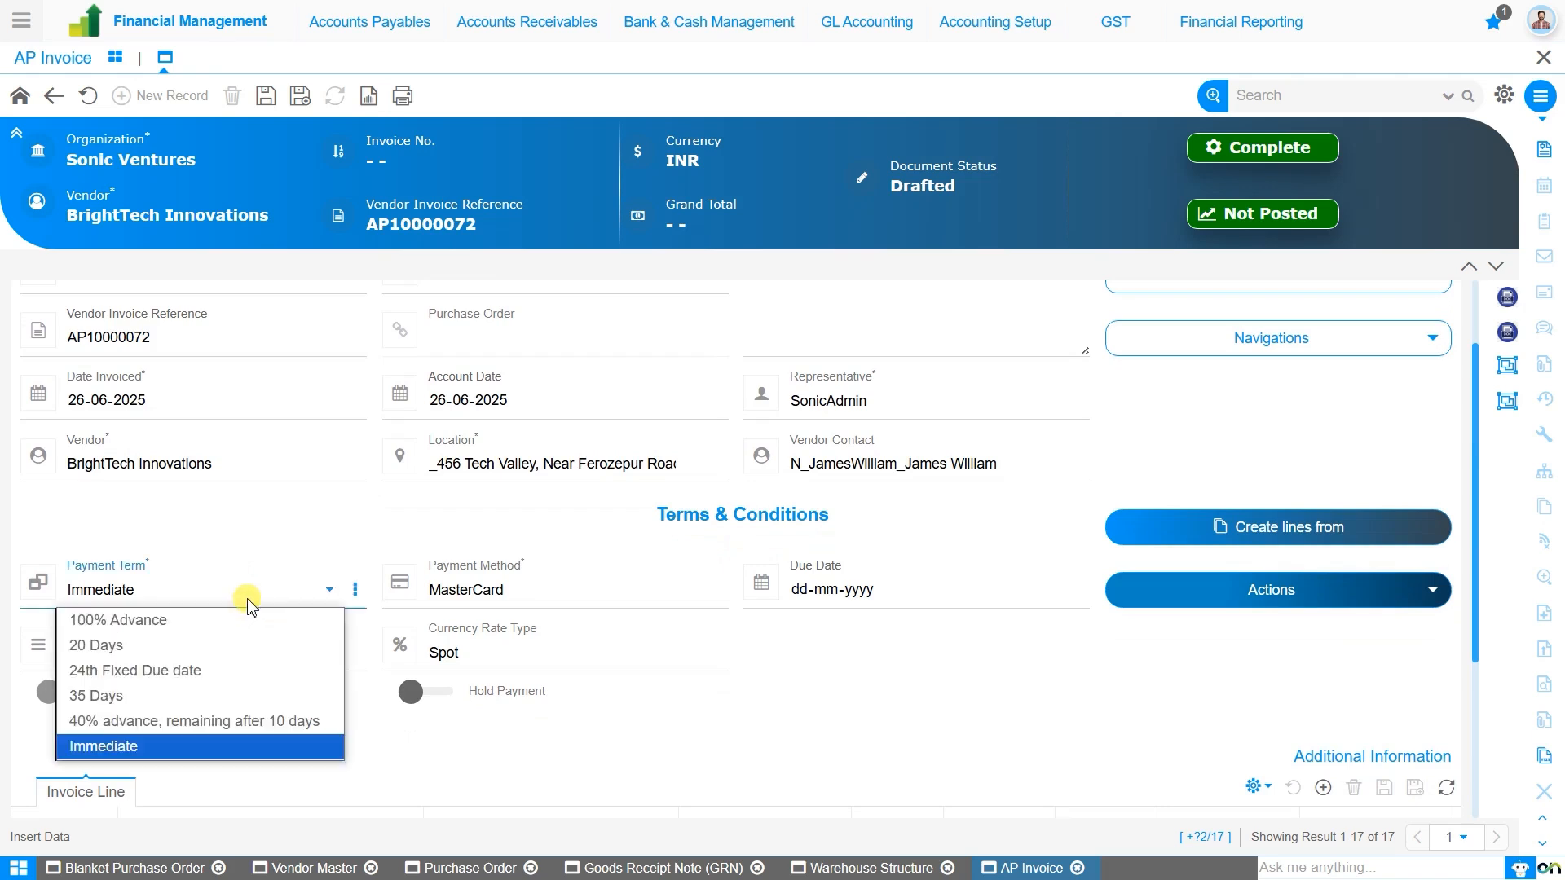
pyautogui.click(232, 644)
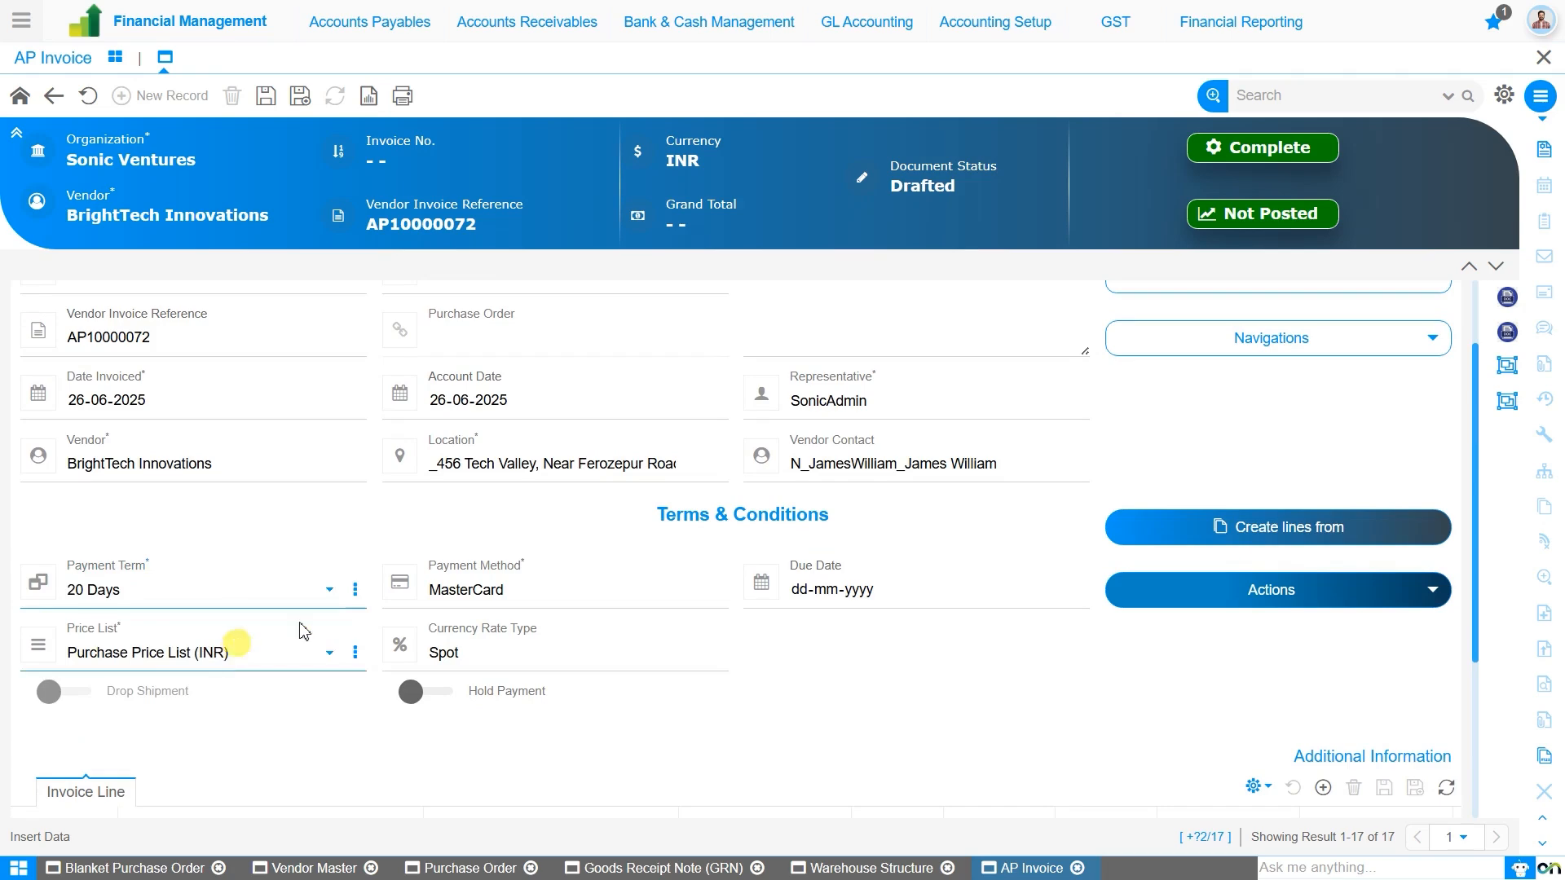
pyautogui.click(473, 591)
pyautogui.click(531, 772)
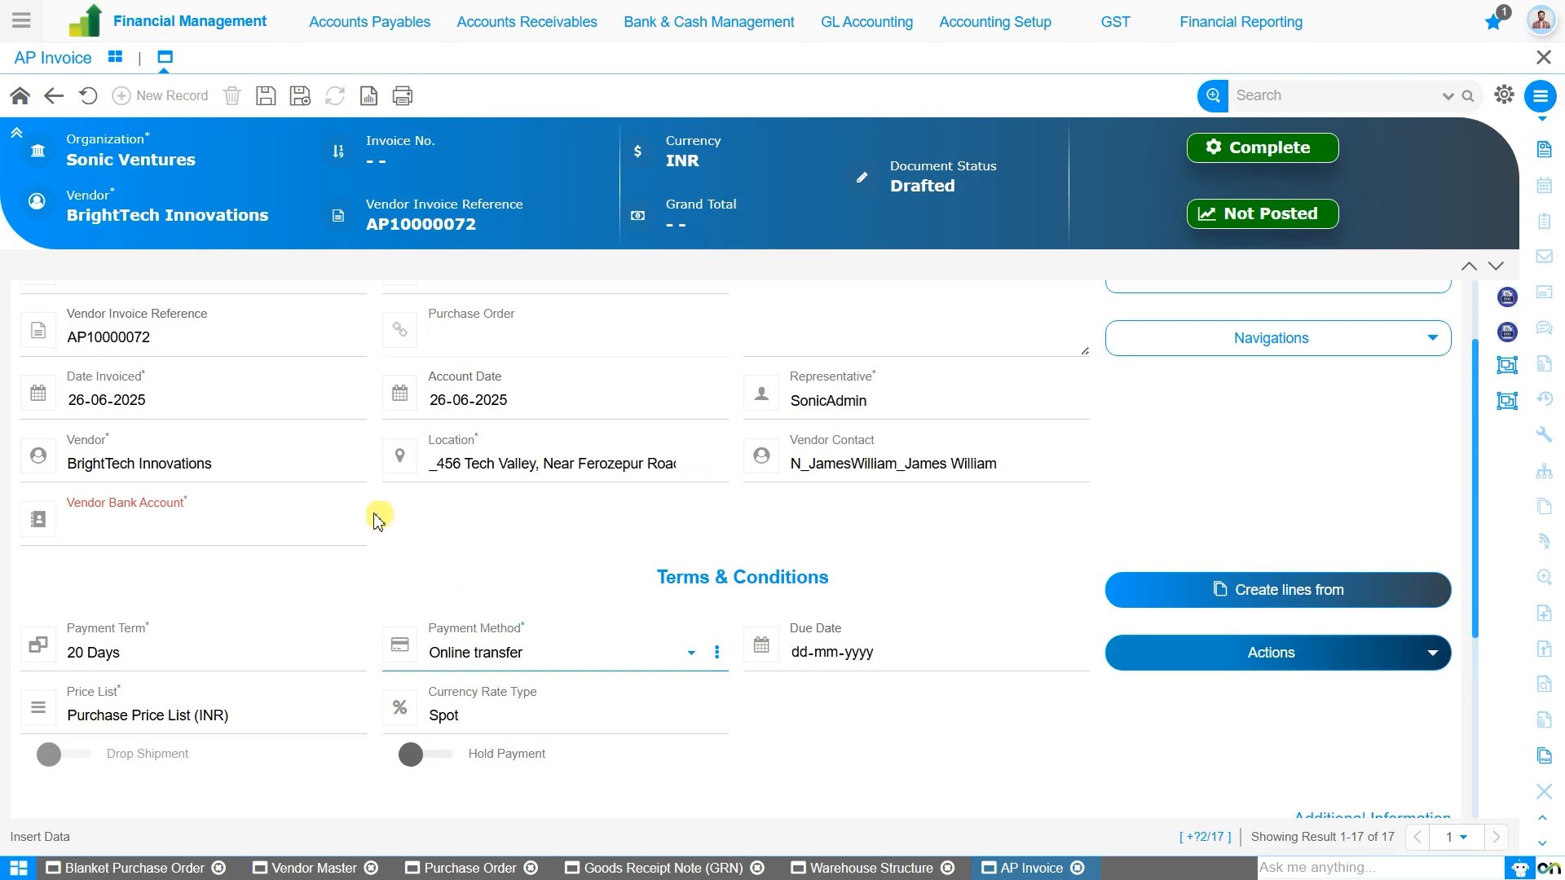
pyautogui.click(268, 531)
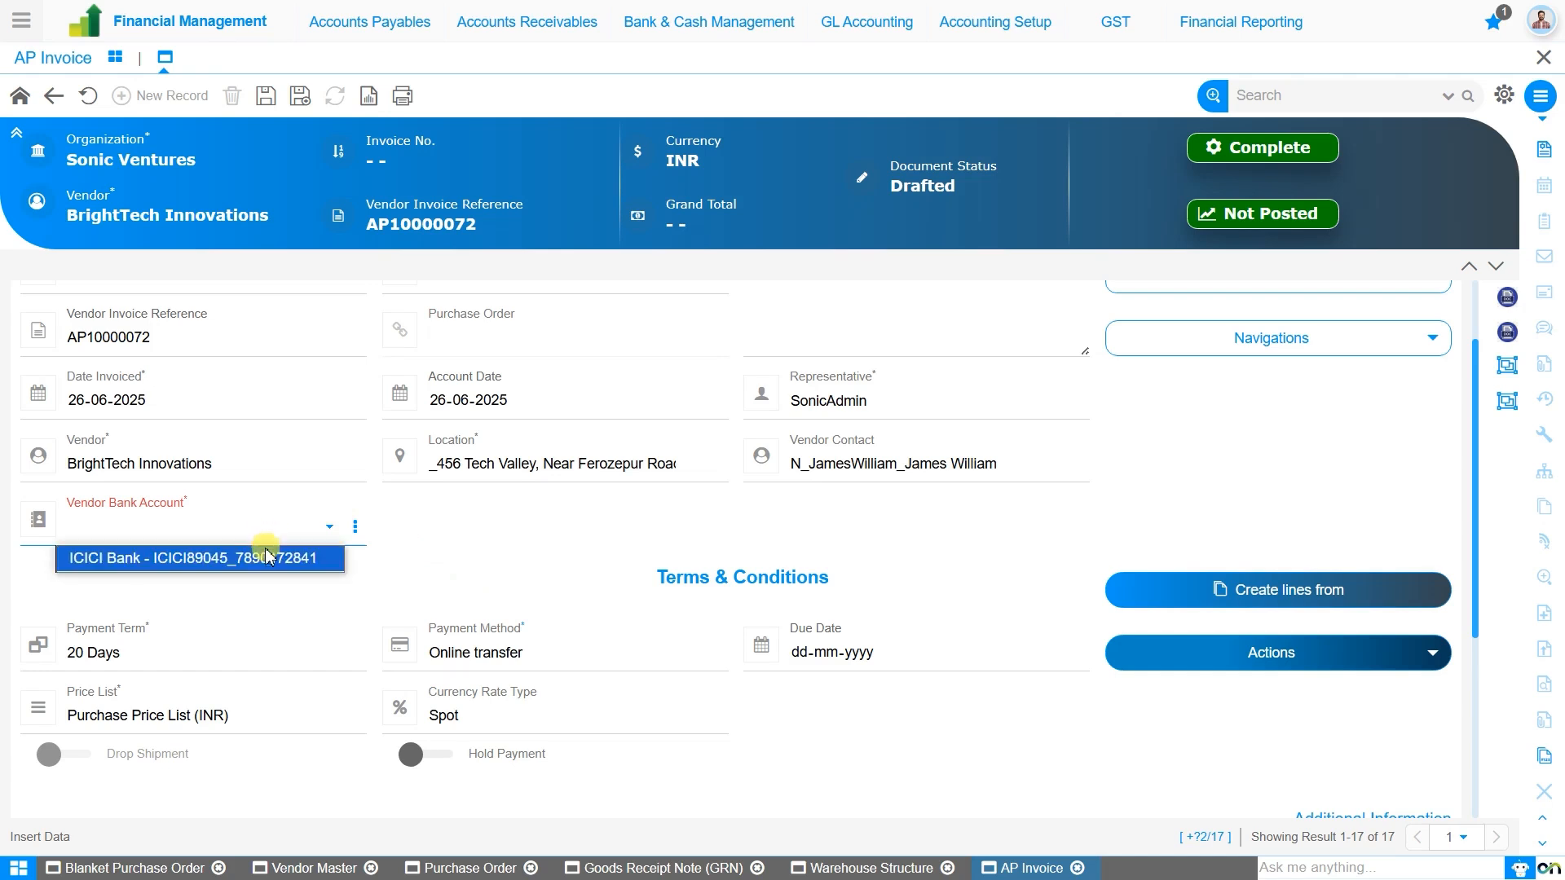
pyautogui.click(267, 560)
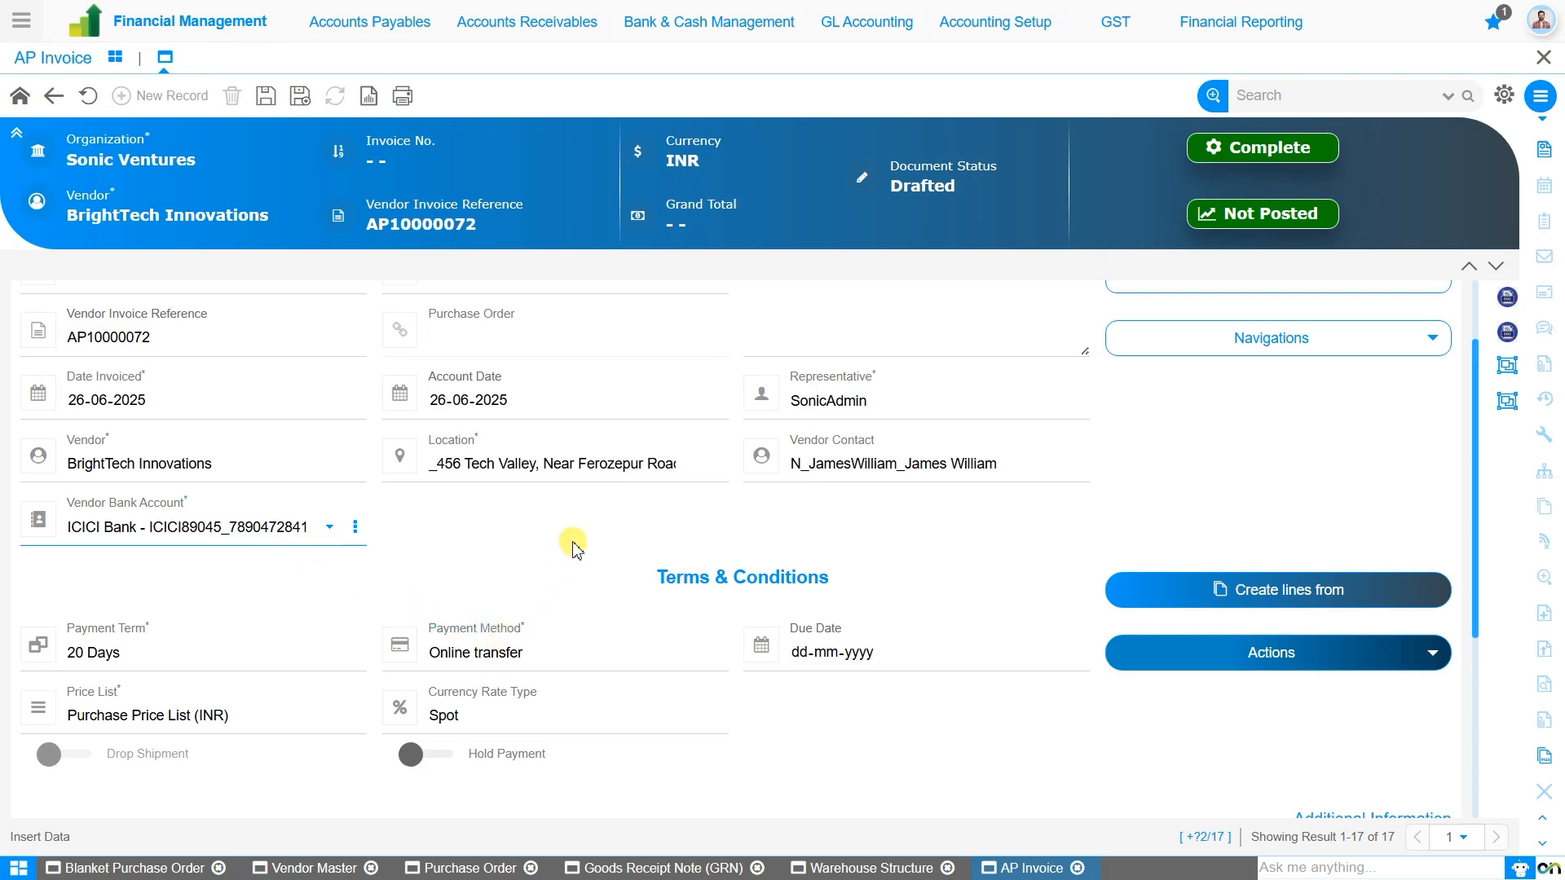
pyautogui.scroll(-1, 573, 549)
pyautogui.scroll(3, 358, 361)
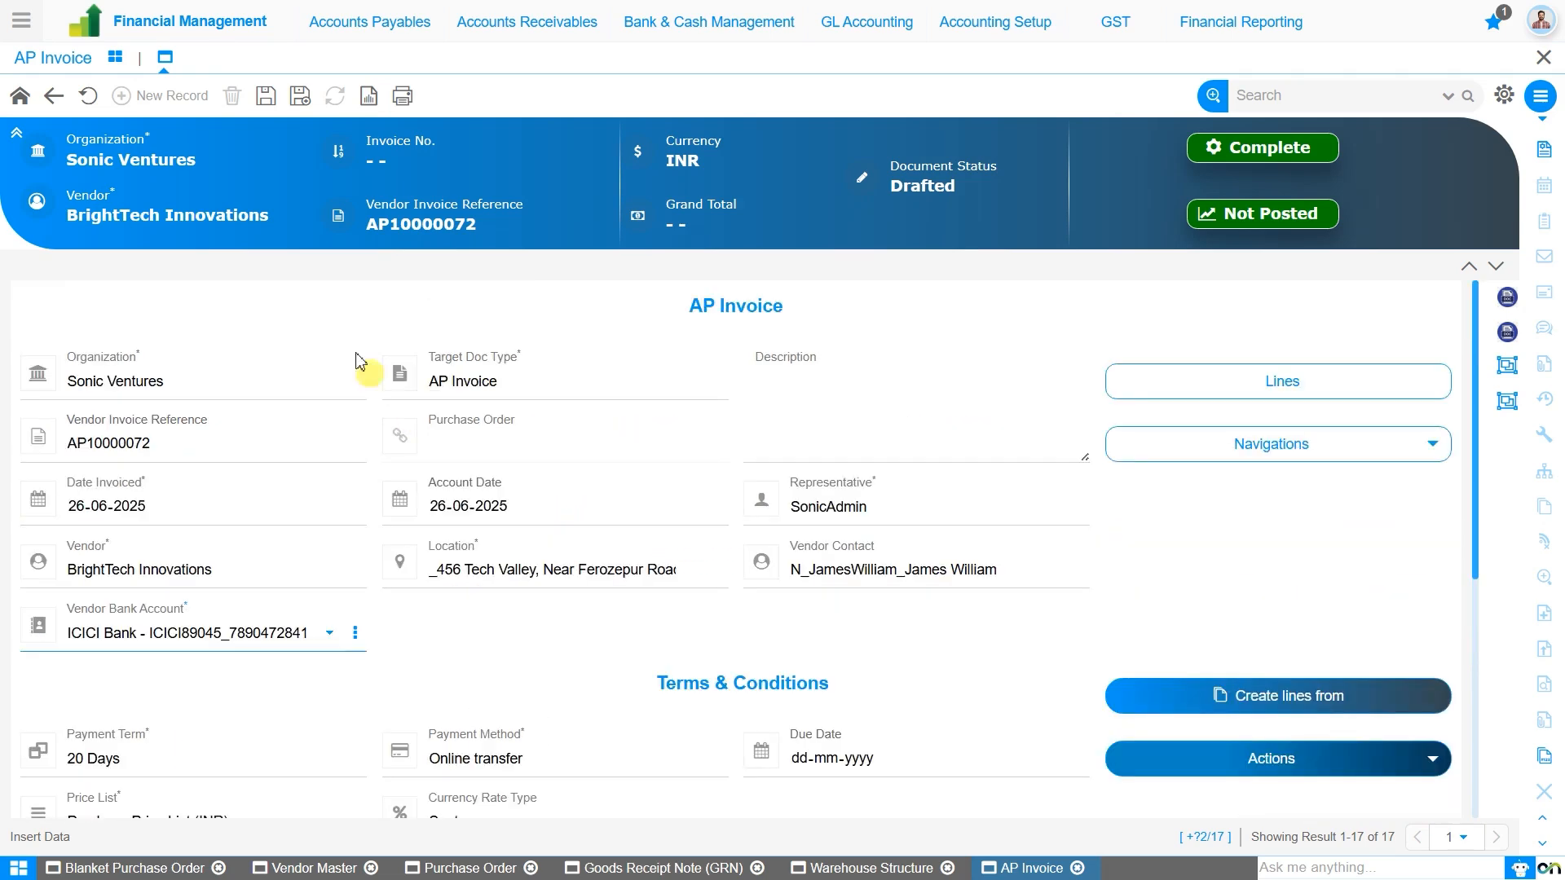
pyautogui.click(265, 108)
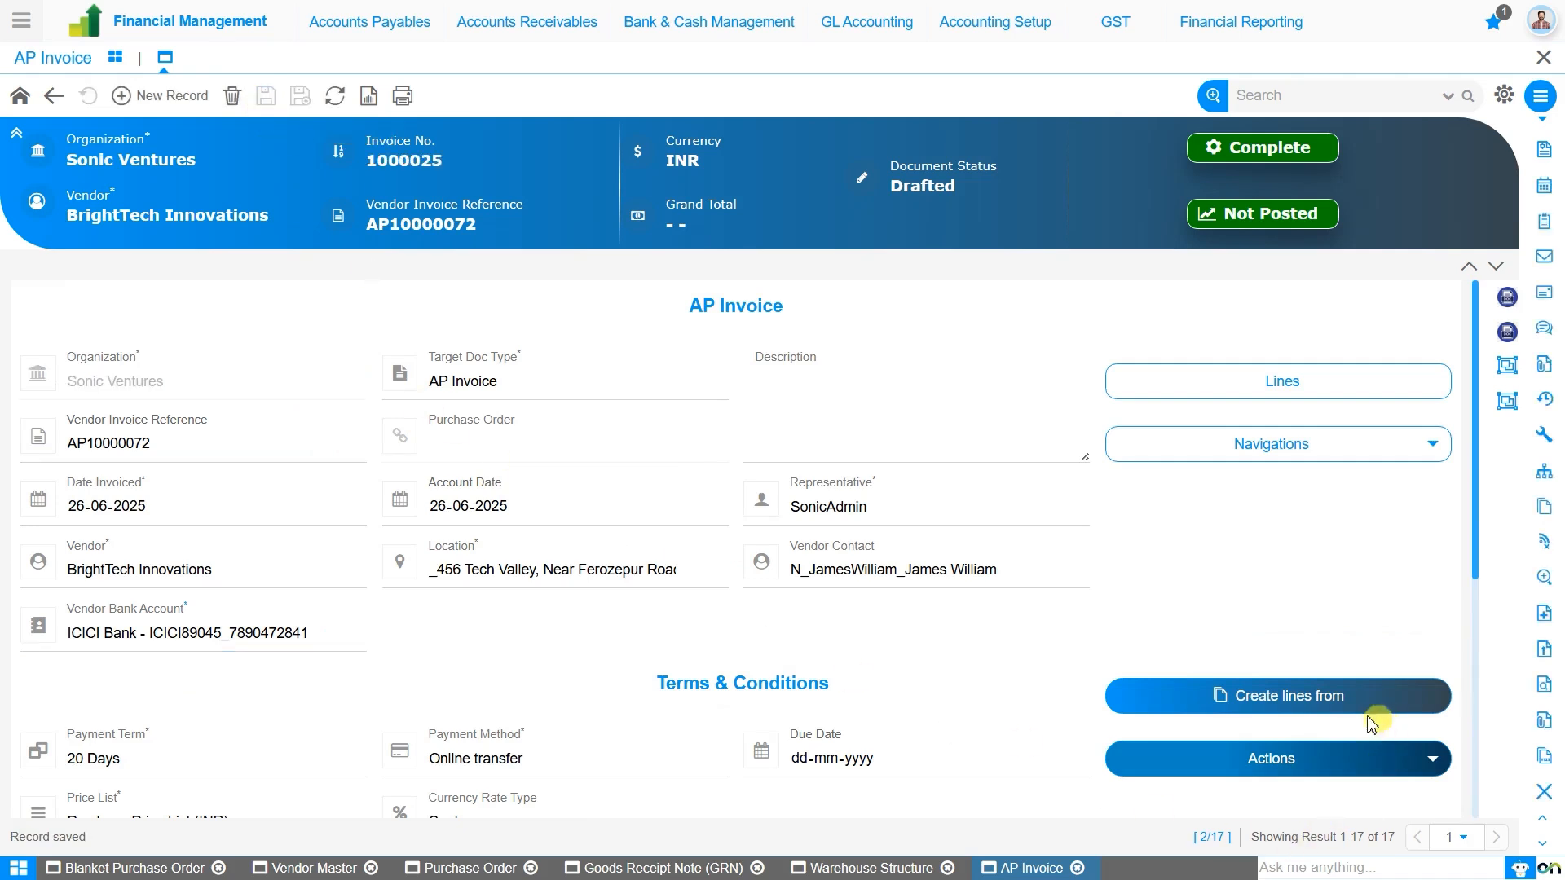
# Create the invoice's lines from the BrightTech release purchase order dated 2025-06-26, including all of its product lines
pyautogui.click(1304, 700)
pyautogui.click(1321, 699)
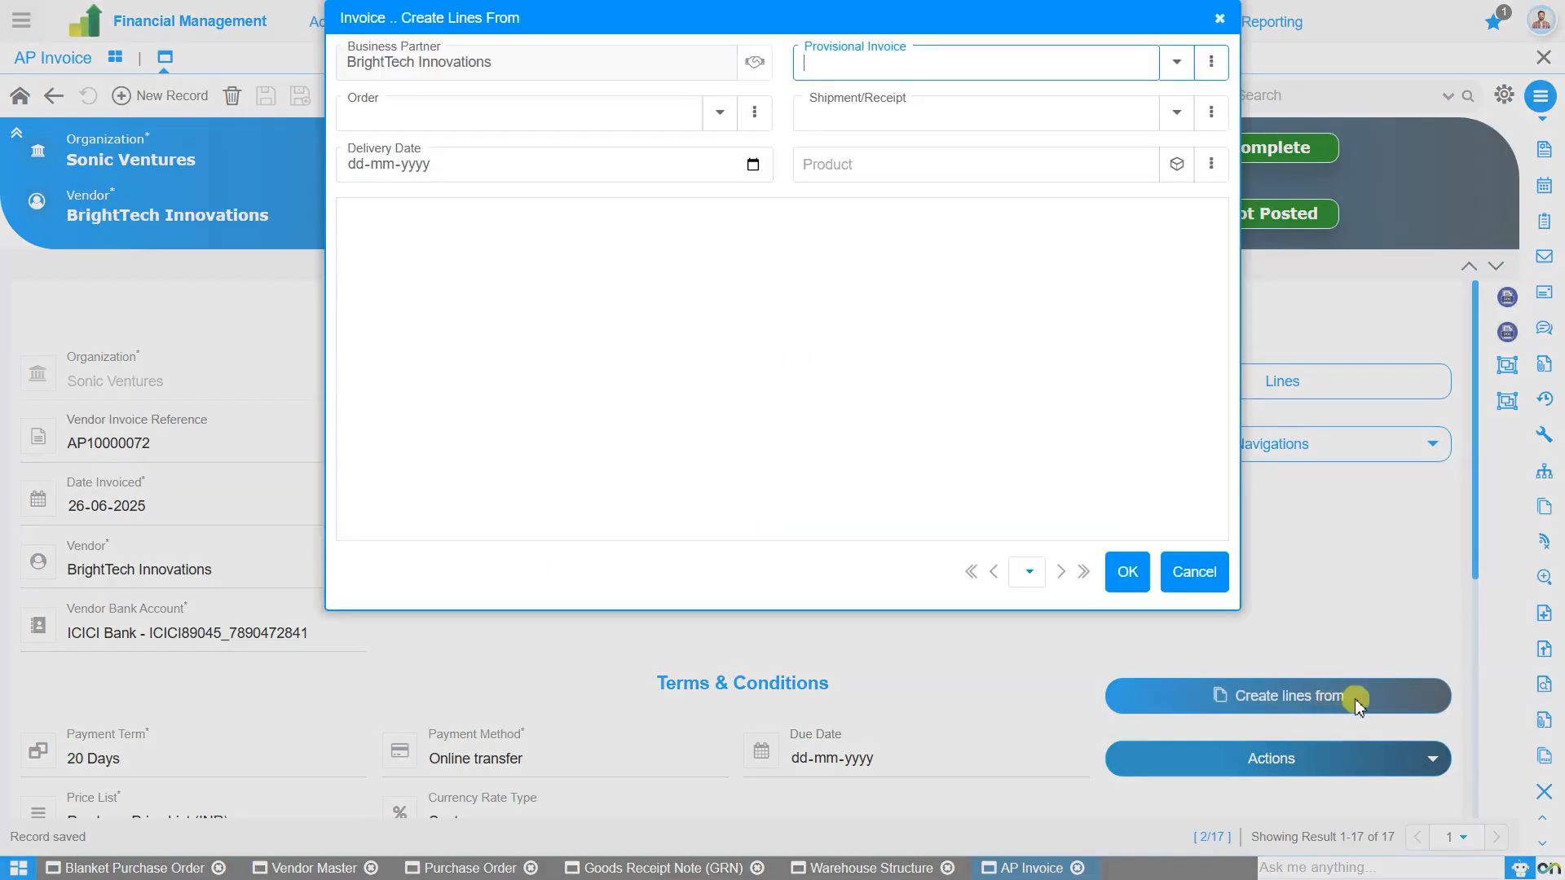
pyautogui.click(613, 116)
pyautogui.write('72')
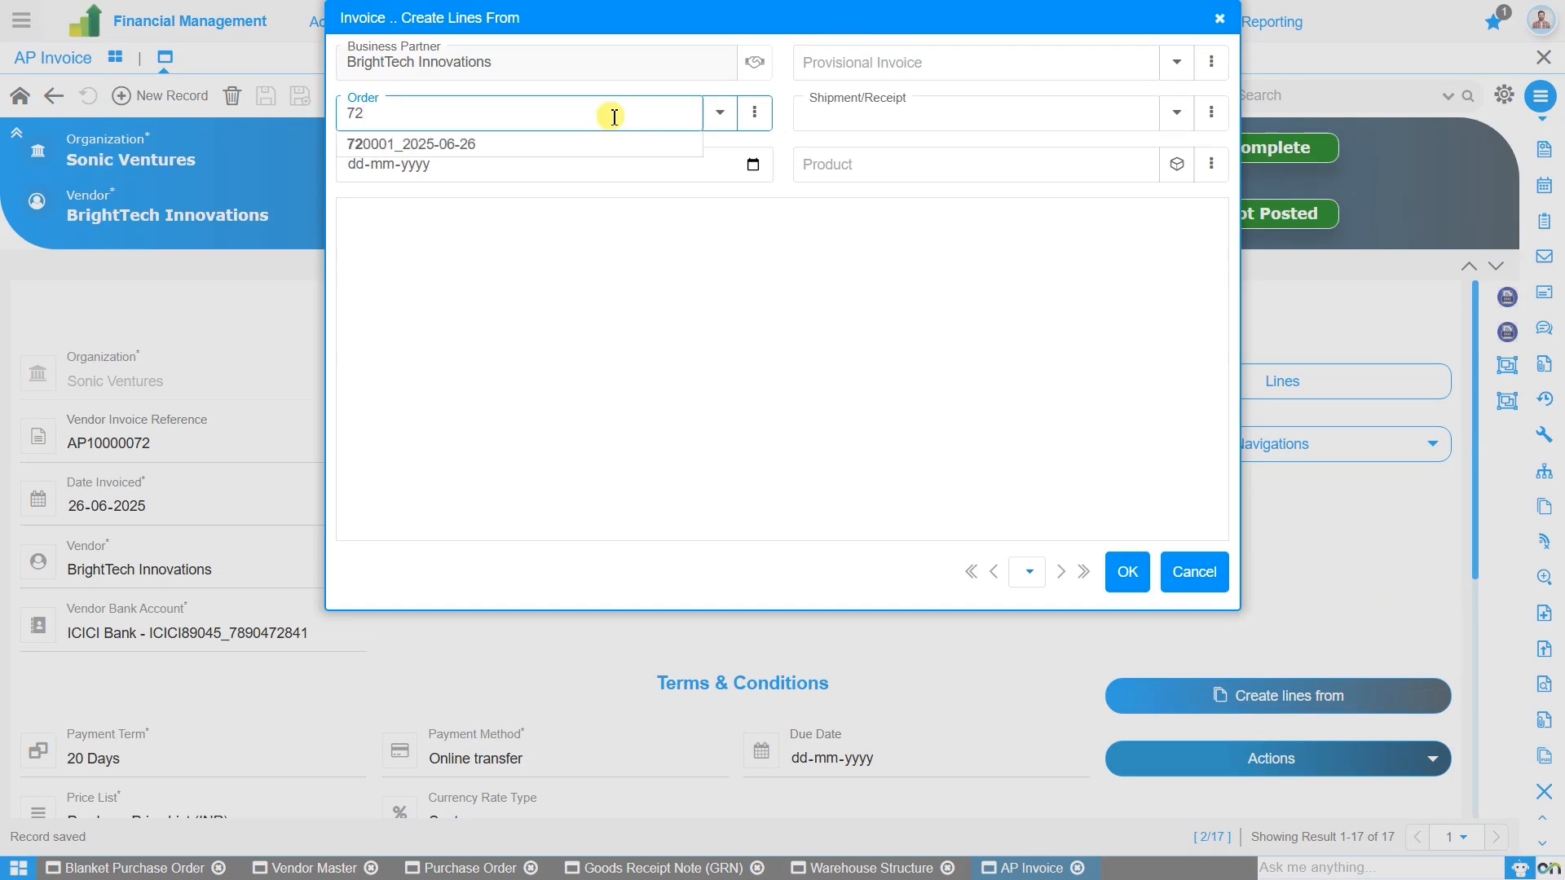
pyautogui.click(624, 146)
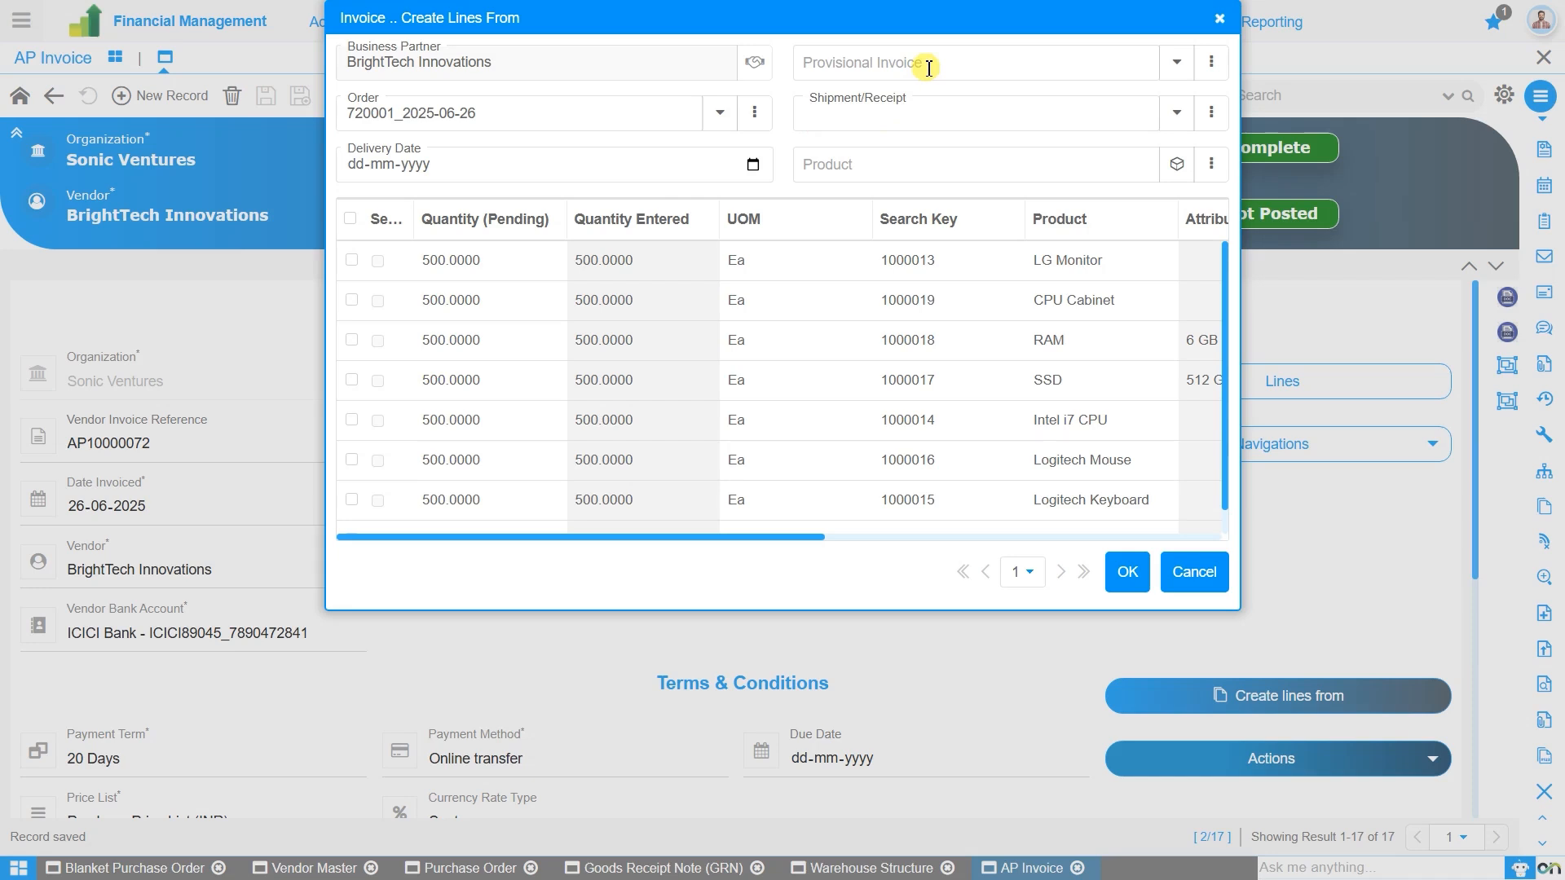
pyautogui.click(350, 218)
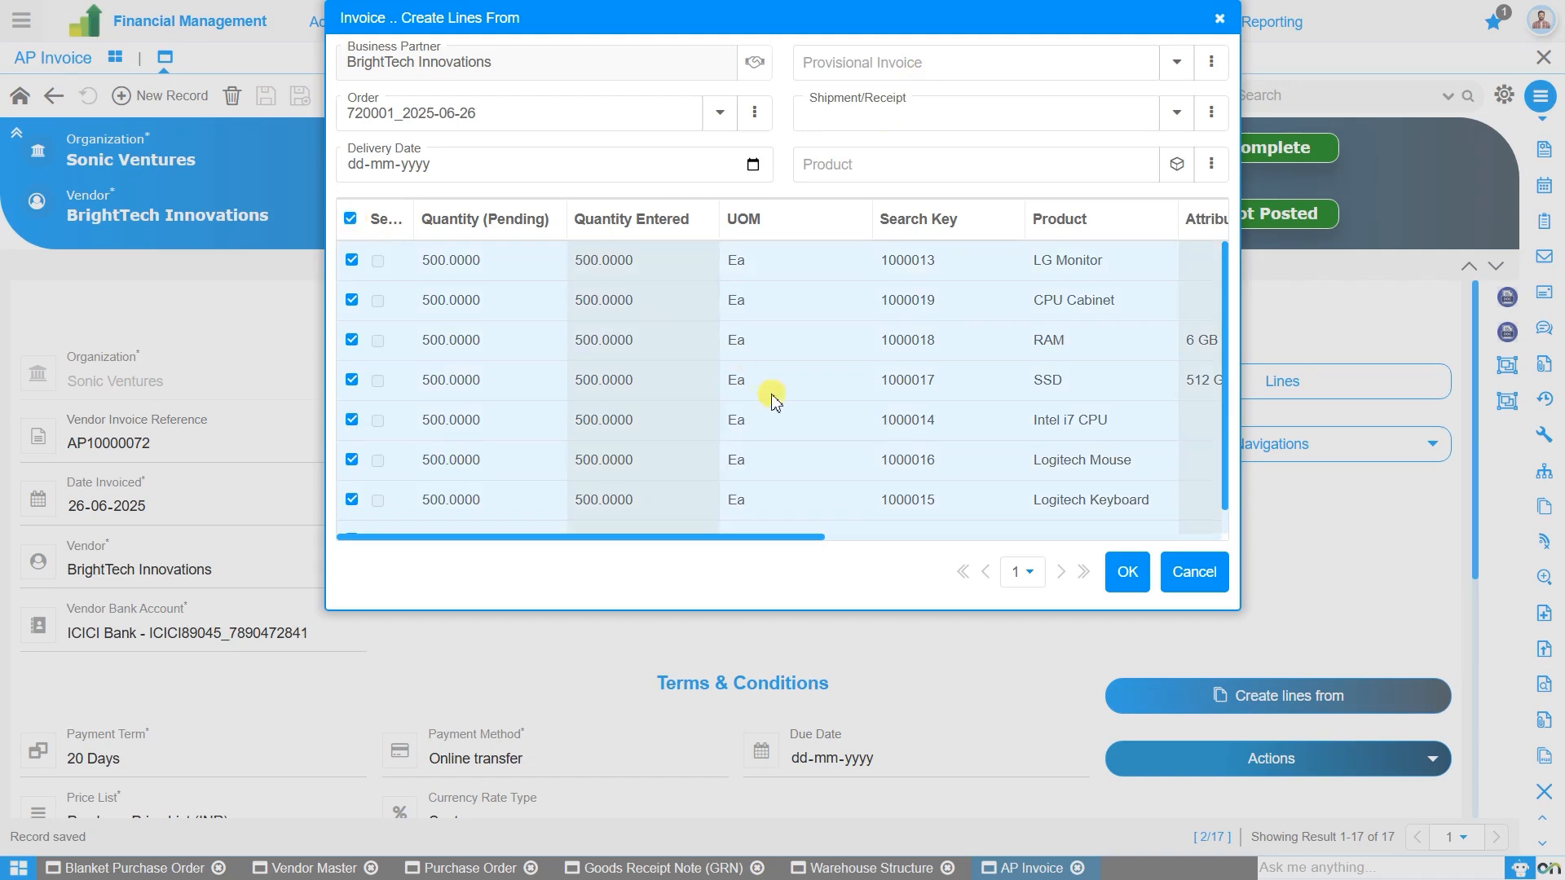
pyautogui.scroll(-1, 769, 395)
pyautogui.click(1136, 574)
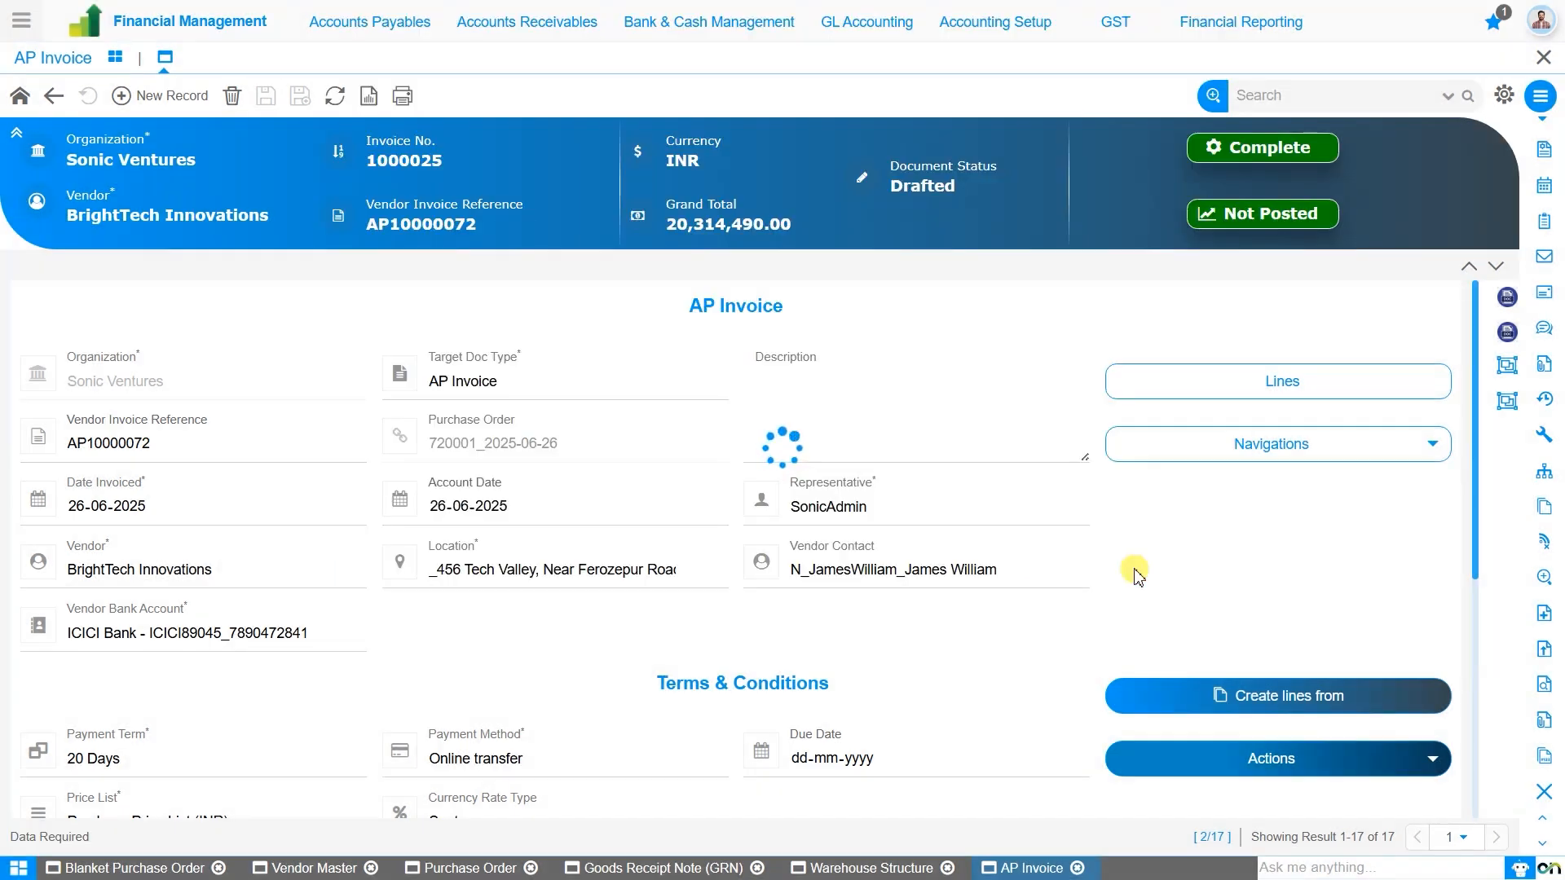
# Check the generated invoice lines and complete the AP invoice
pyautogui.scroll(-4, 1137, 575)
pyautogui.scroll(-4, 1137, 574)
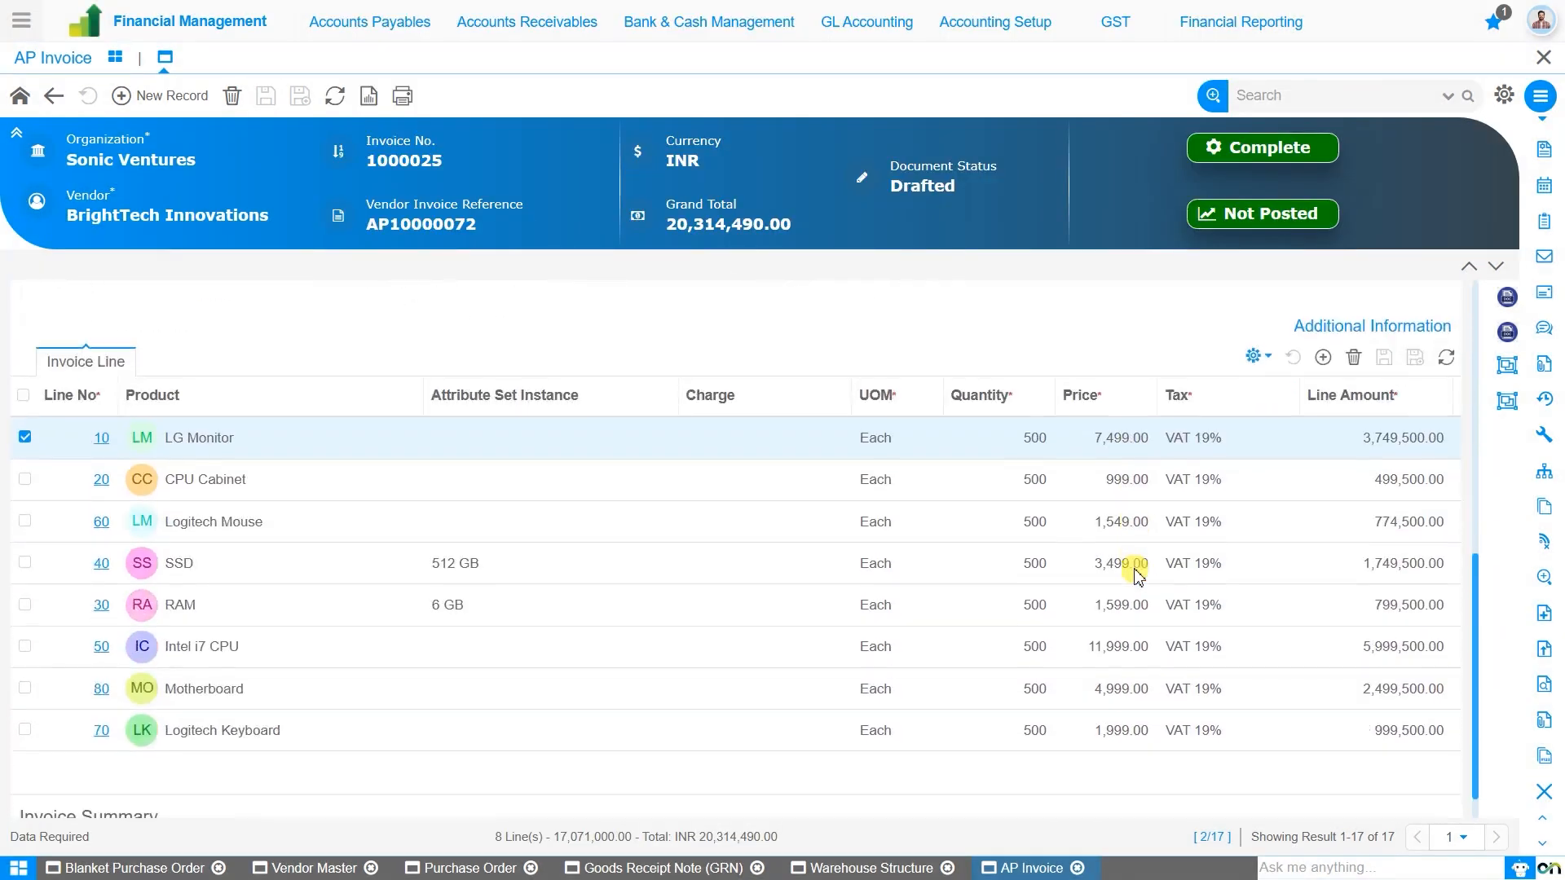
pyautogui.scroll(8, 1138, 575)
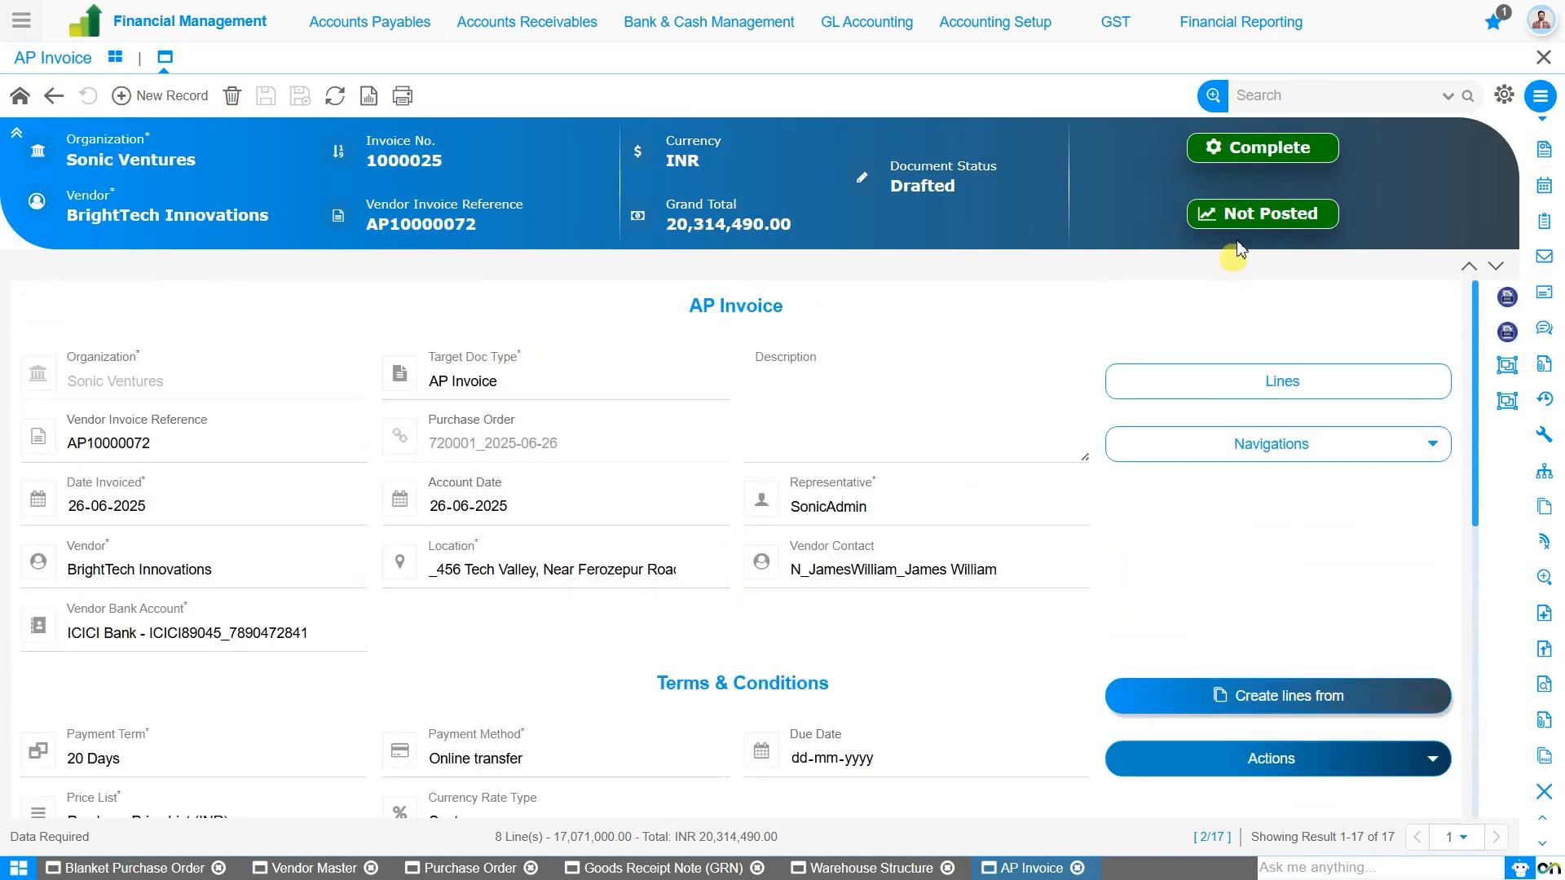
pyautogui.click(1265, 167)
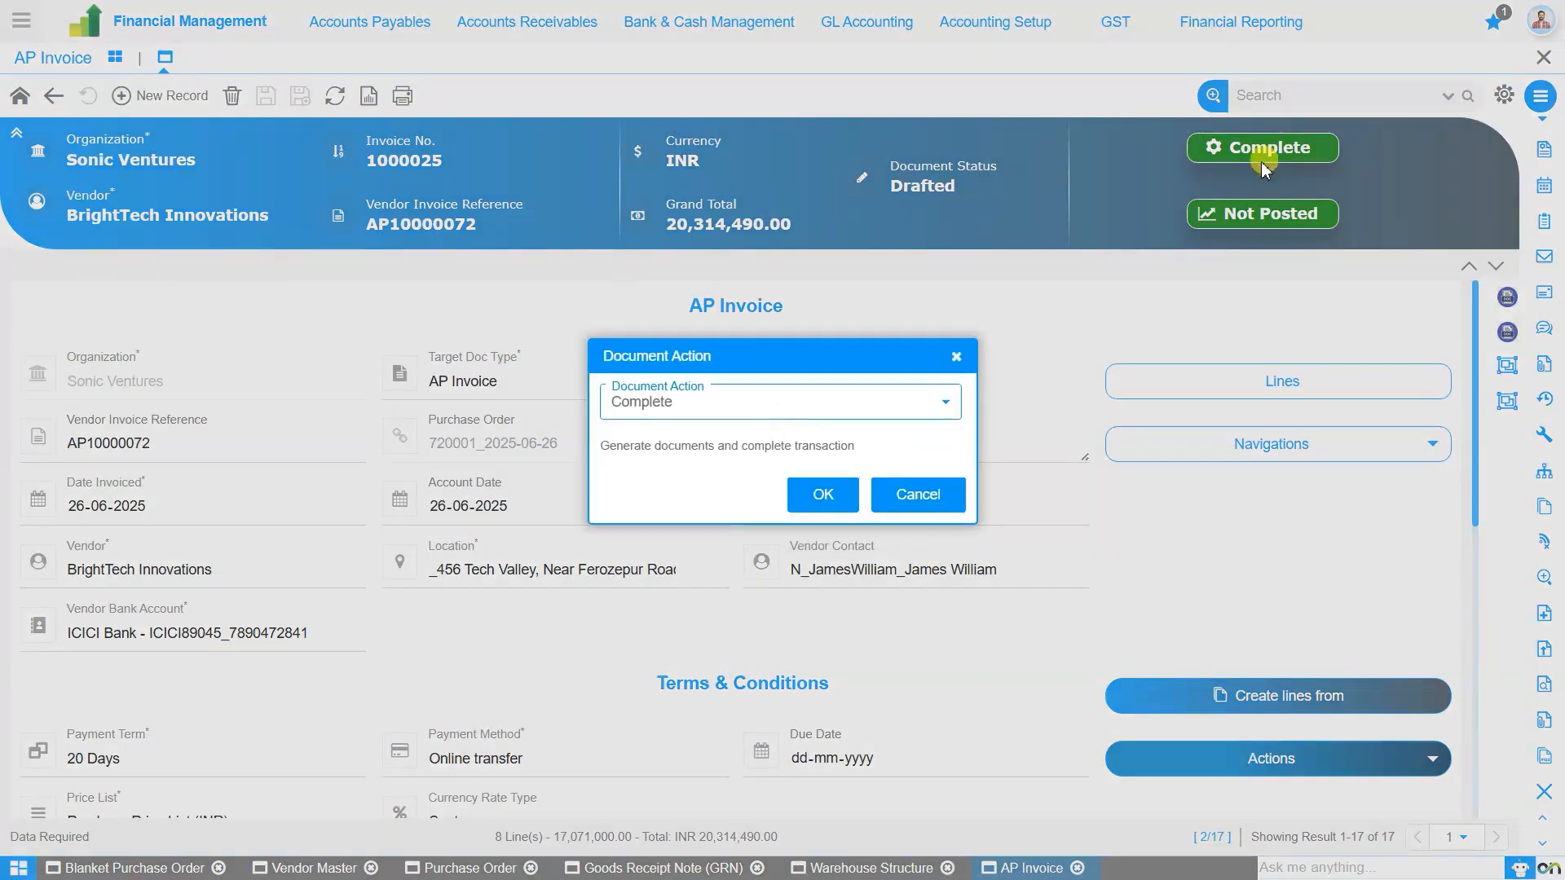
pyautogui.click(824, 493)
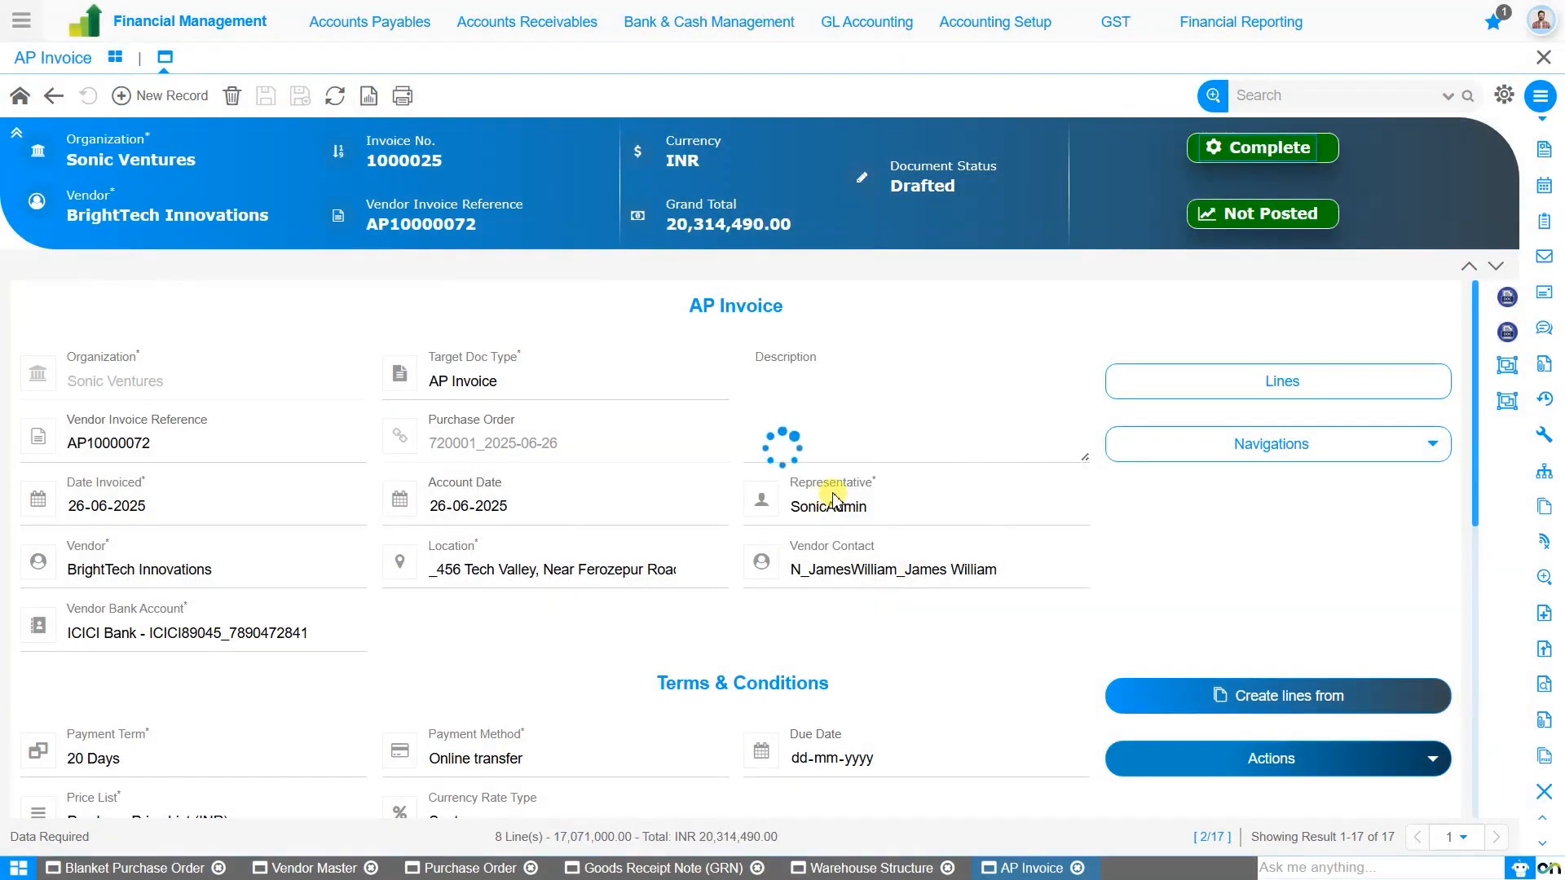
# Examine the matched purchase order of the invoice's LG Monitor line and return to the invoice lines
pyautogui.click(1236, 395)
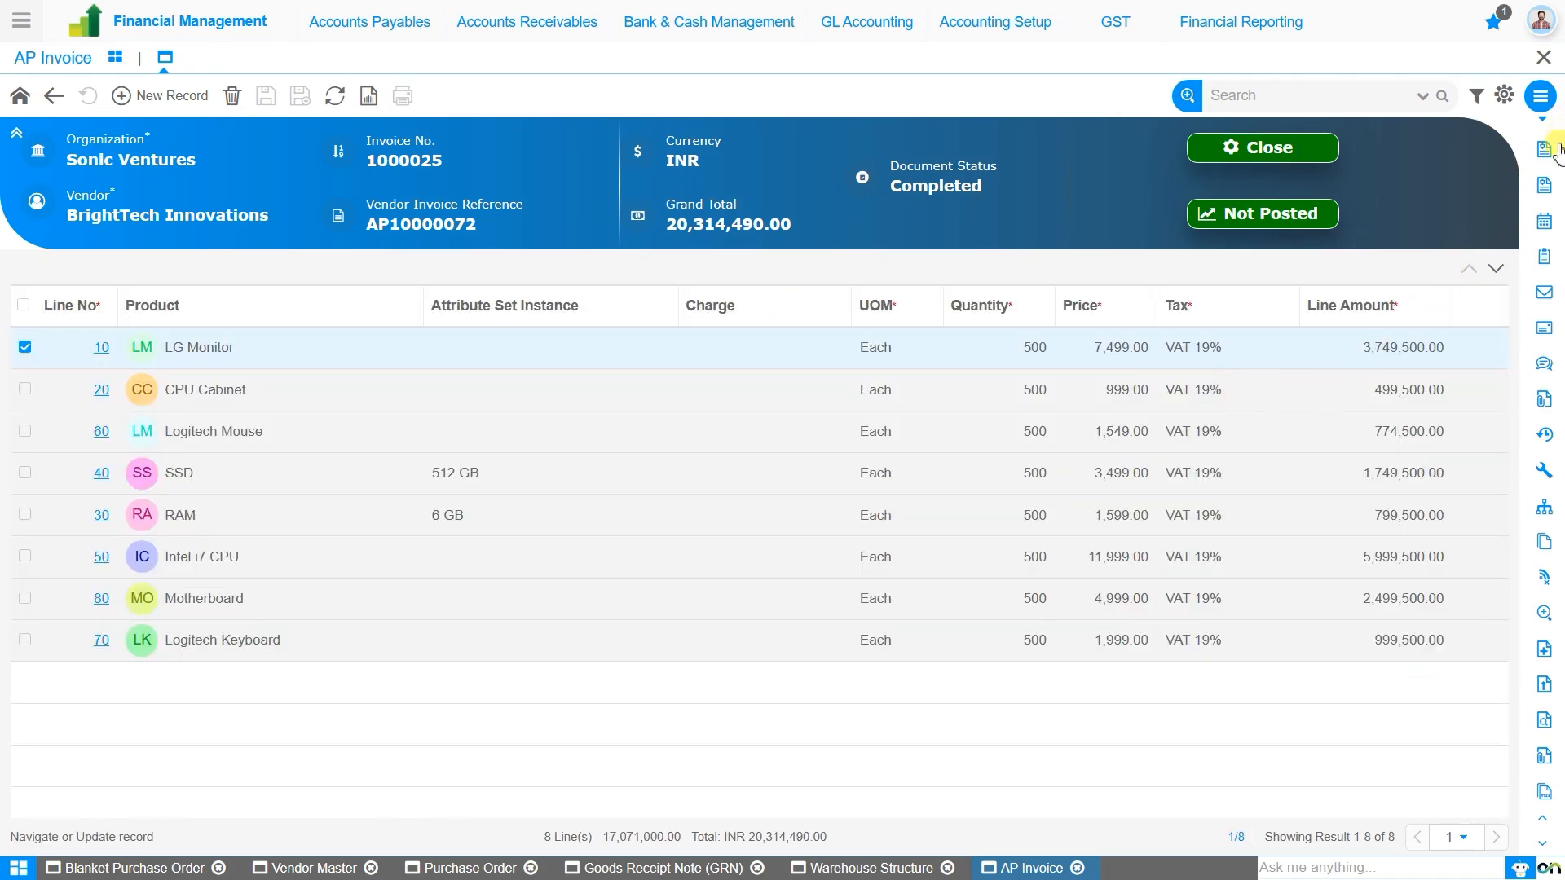
pyautogui.click(1540, 96)
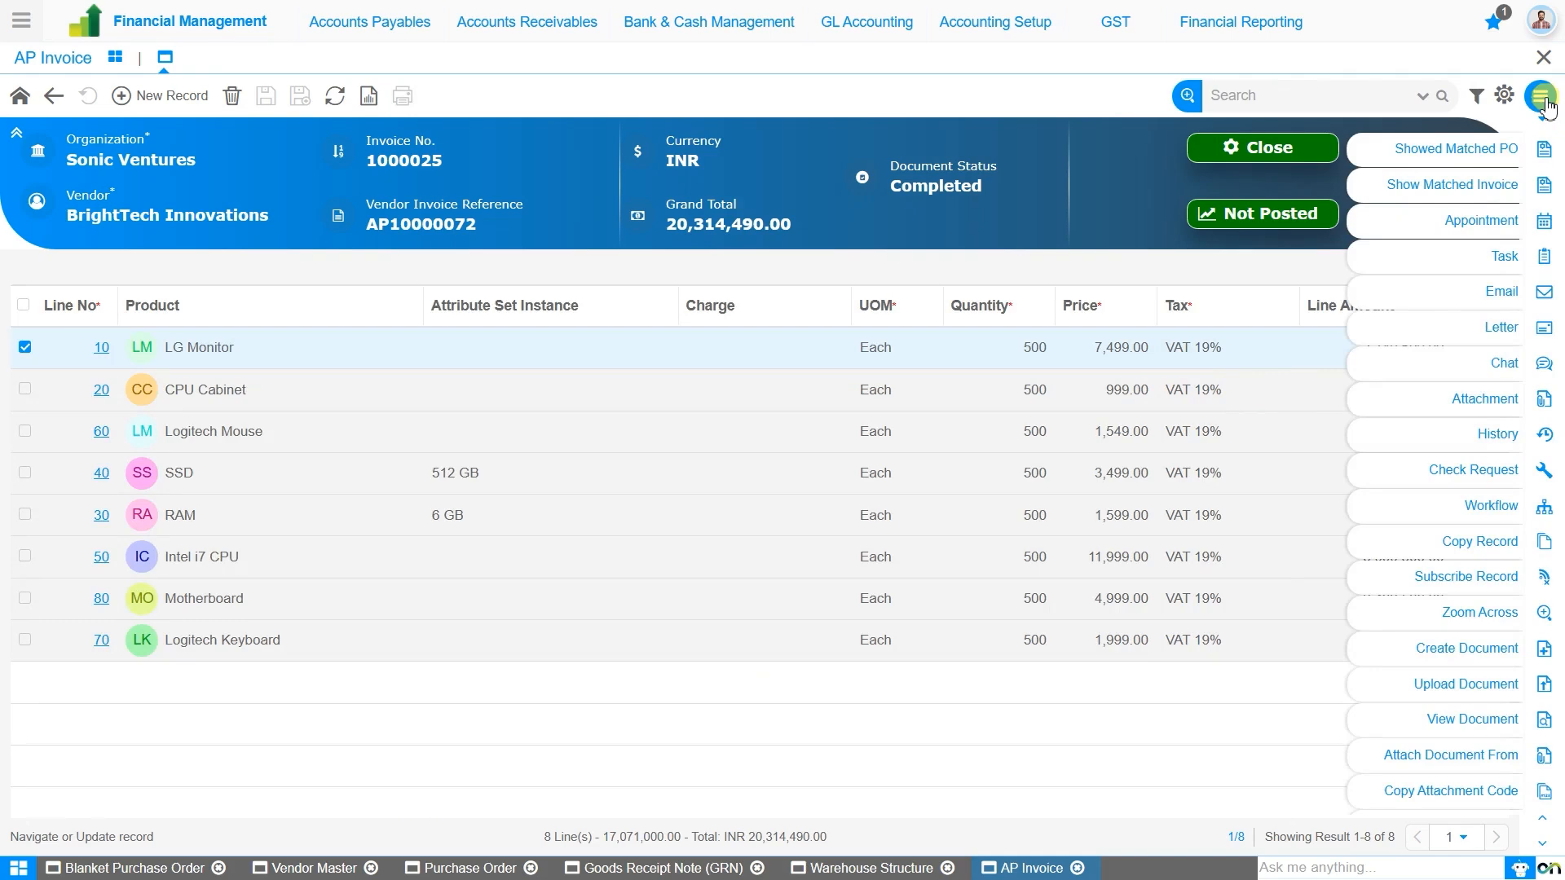
pyautogui.click(1465, 155)
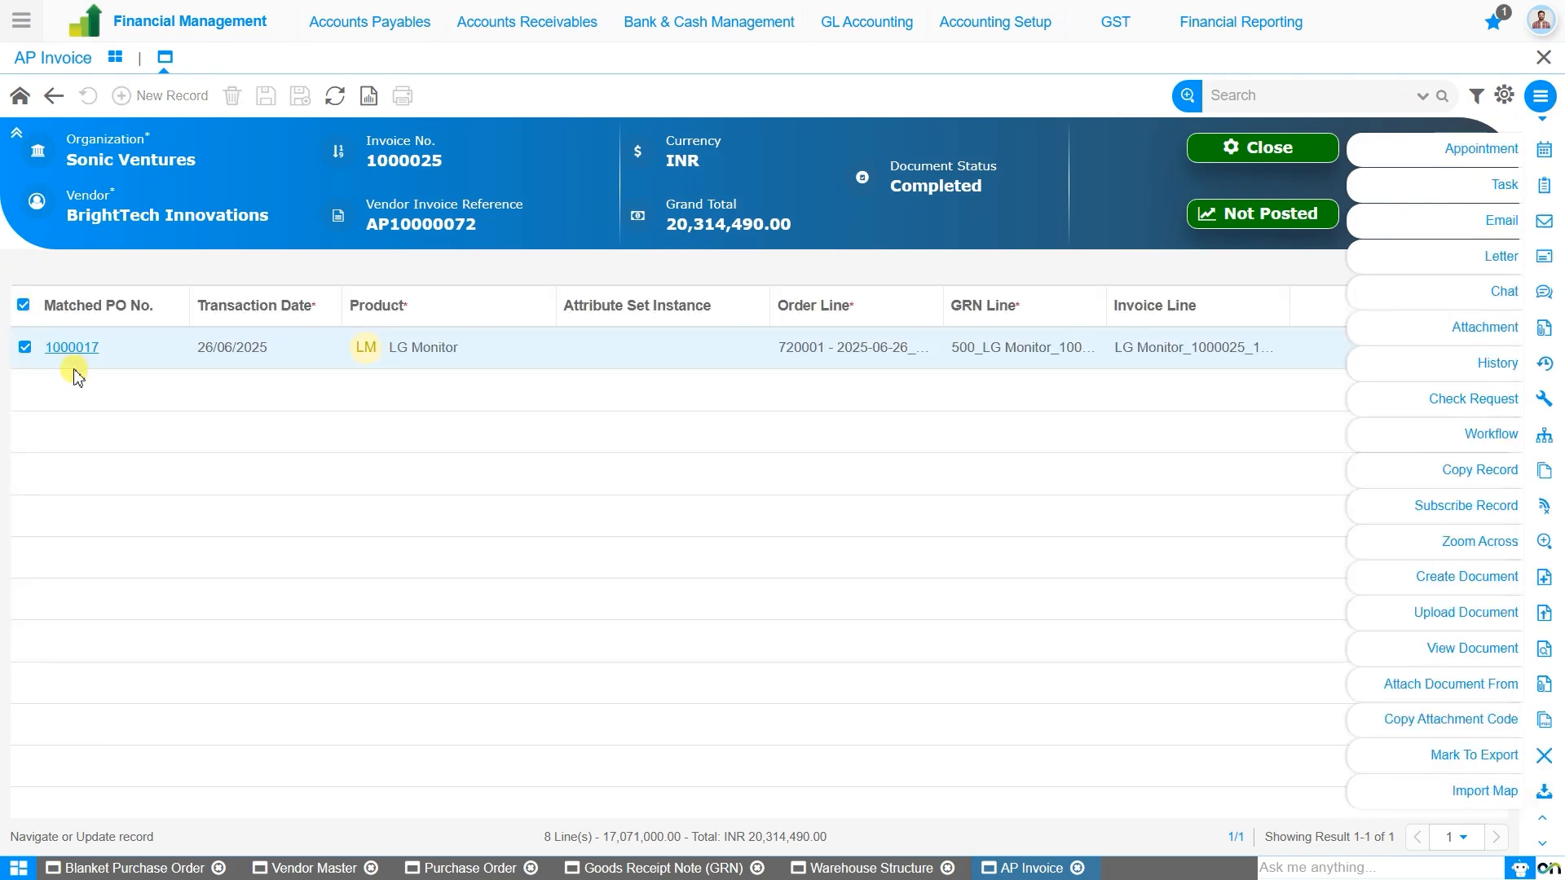
pyautogui.click(54, 96)
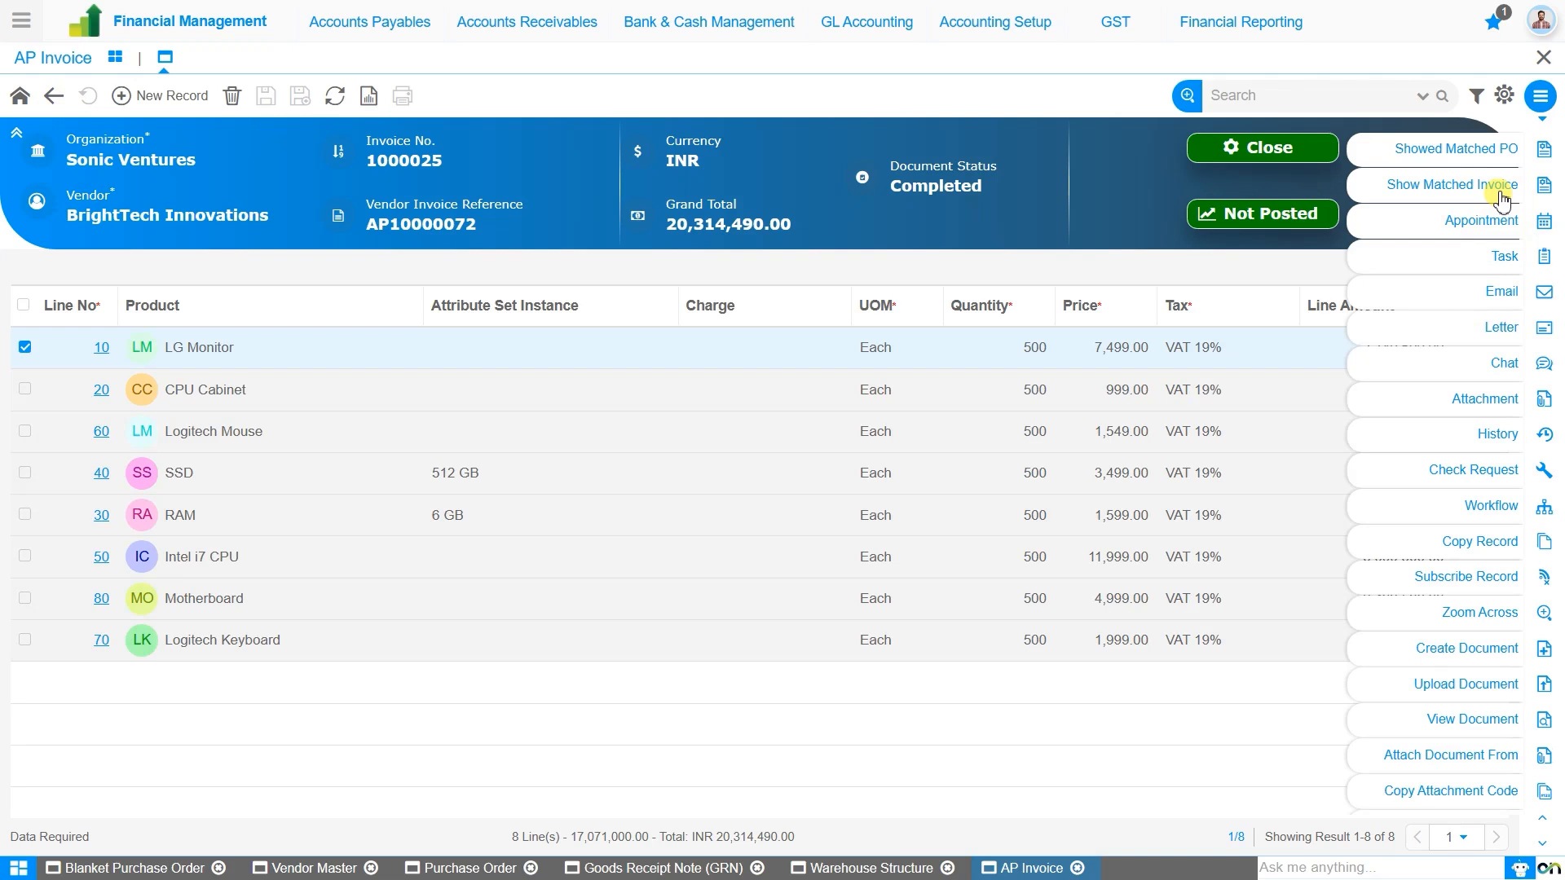
# Open the matched invoice record of the LG Monitor line to compare its PO and invoice prices
pyautogui.click(1500, 194)
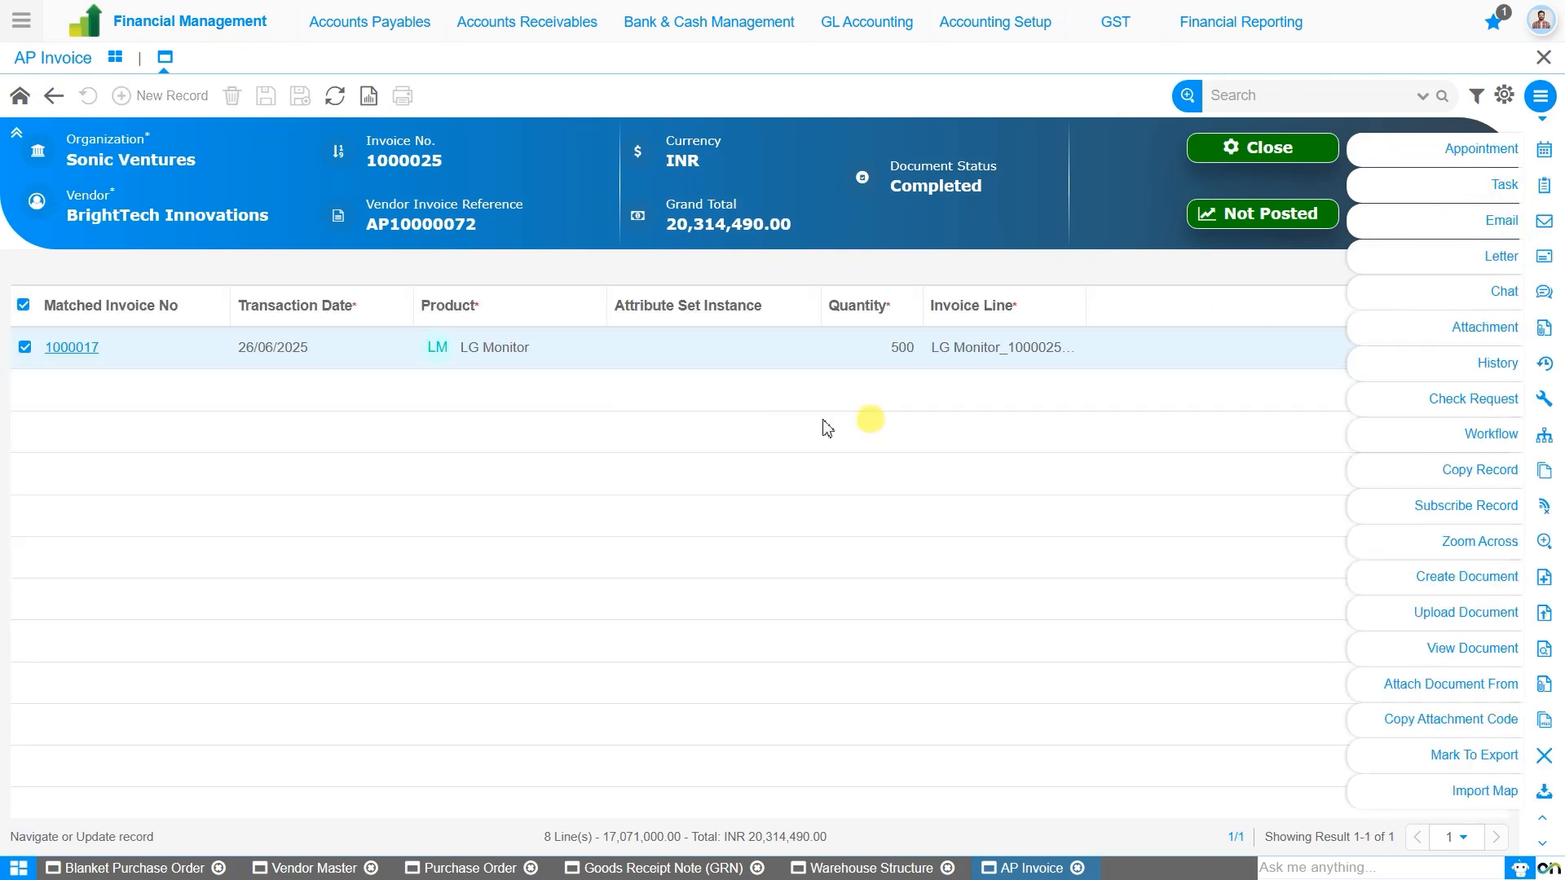
pyautogui.doubleClick(74, 356)
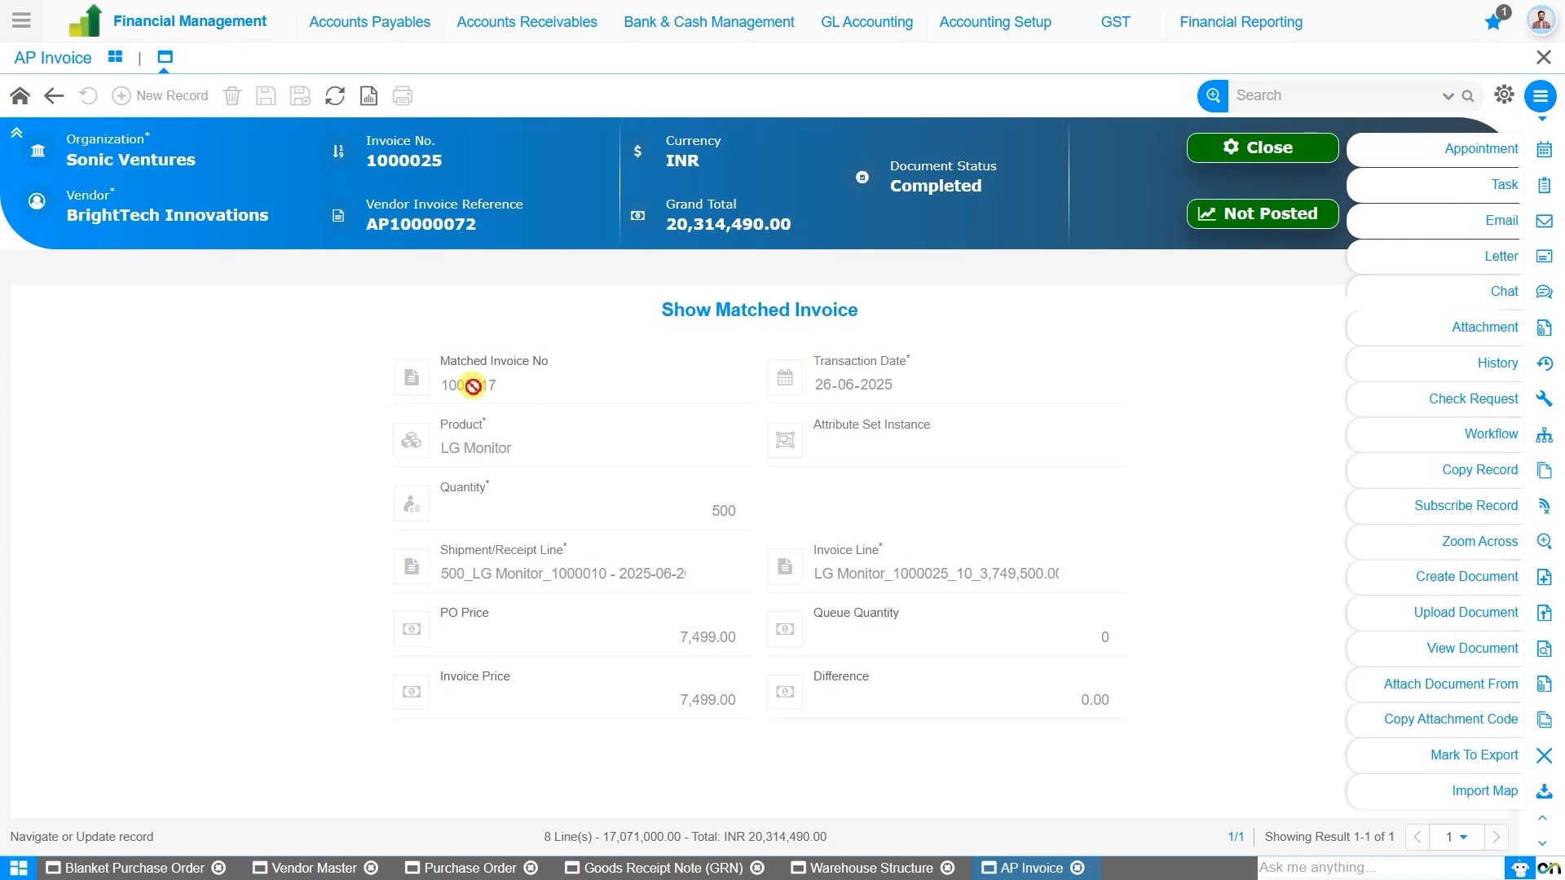
pyautogui.click(1539, 97)
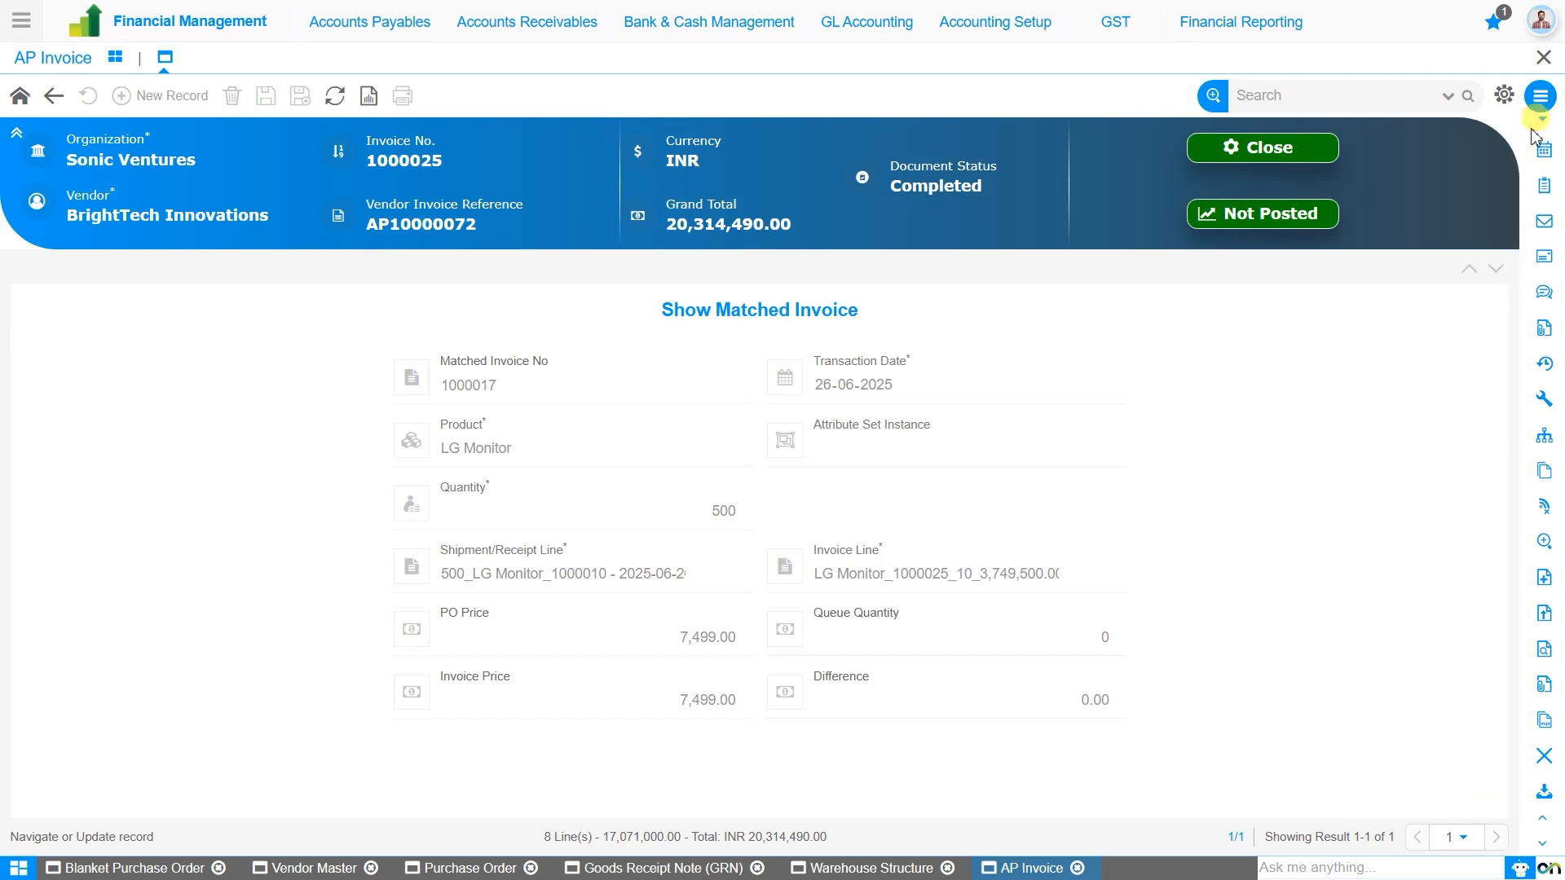